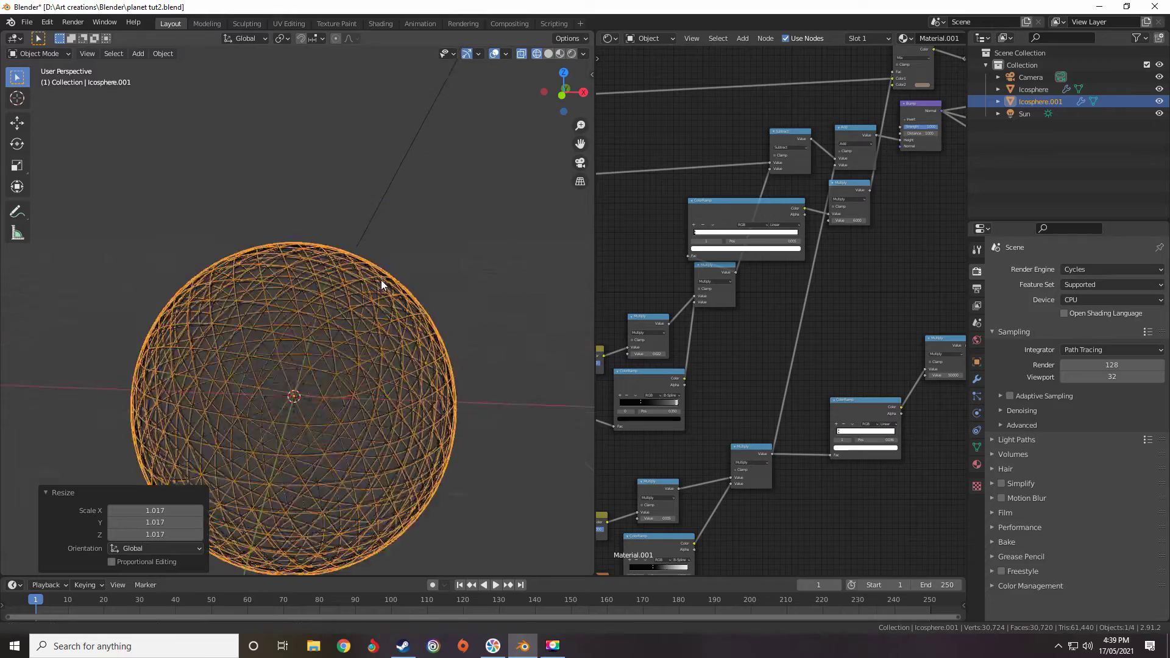
# Rename the original Icosphere object as planet
pyautogui.scroll(8, 382, 280)
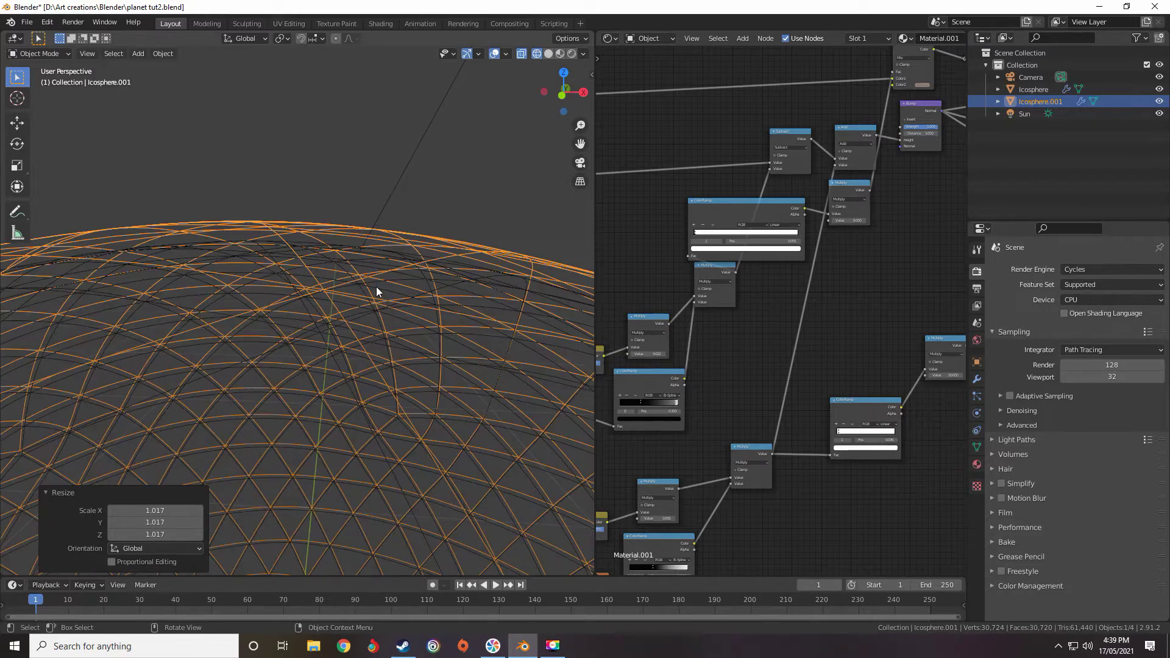
pyautogui.scroll(-2, 376, 287)
pyautogui.click(1030, 89)
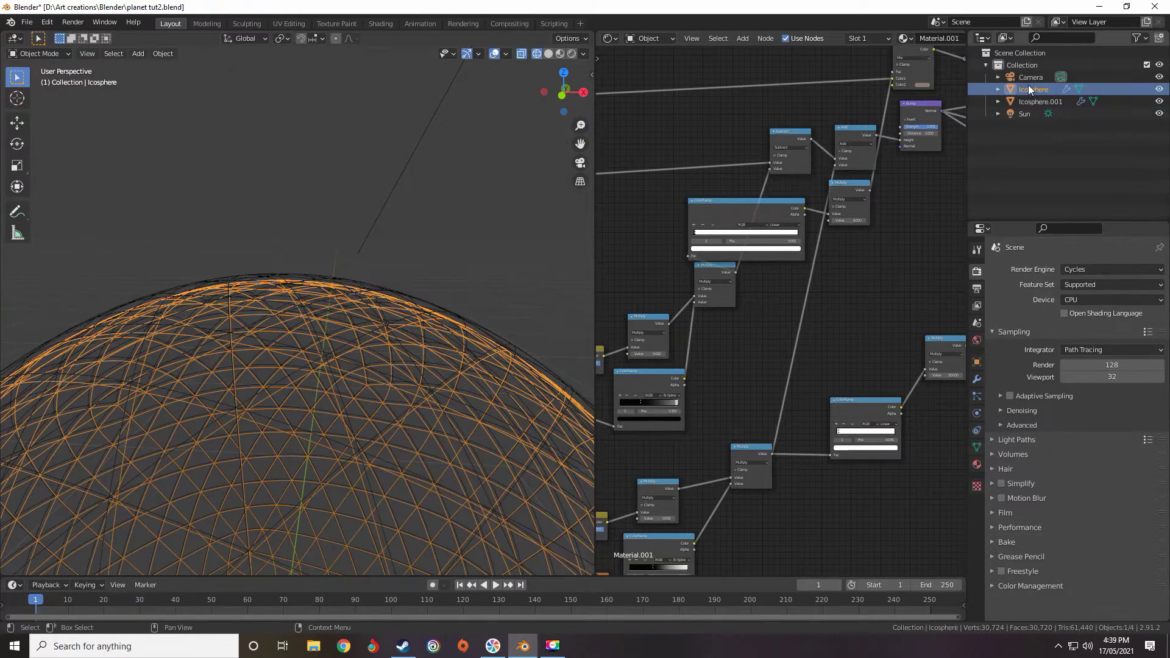
pyautogui.doubleClick(1029, 88)
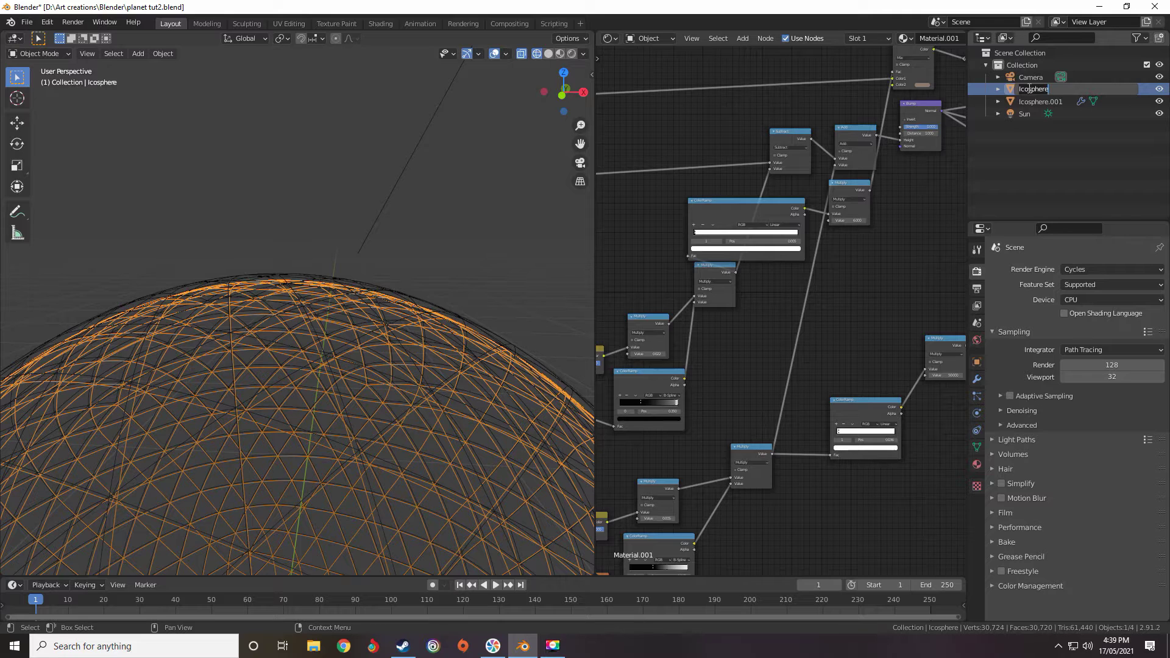
pyautogui.write('planet')
pyautogui.press('Return')
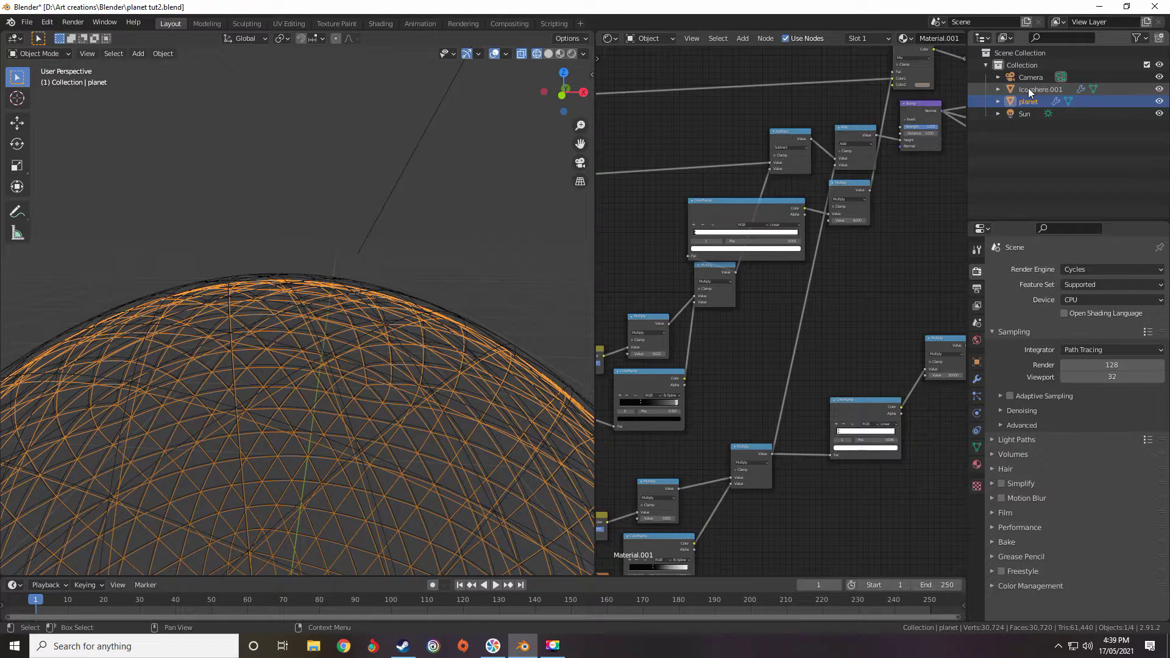
# Rename the Icosphere.001 object as clouds
pyautogui.click(1029, 89)
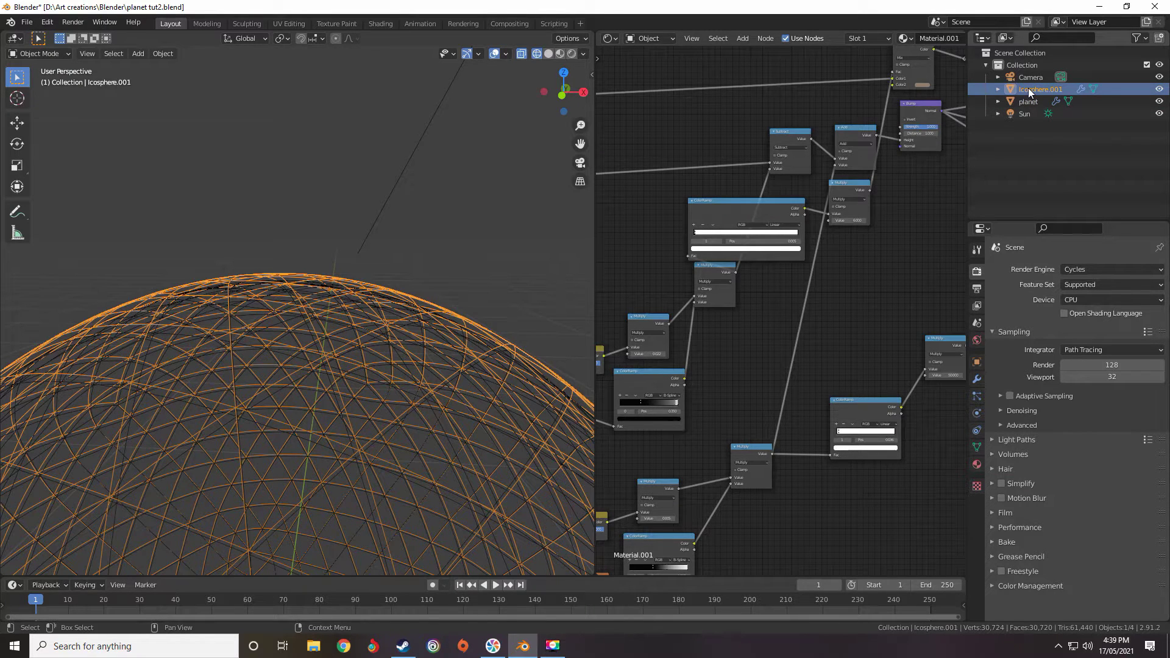
pyautogui.doubleClick(1029, 89)
pyautogui.hotkey('ctrl', 'a')
pyautogui.write('clouds')
pyautogui.press('Return')
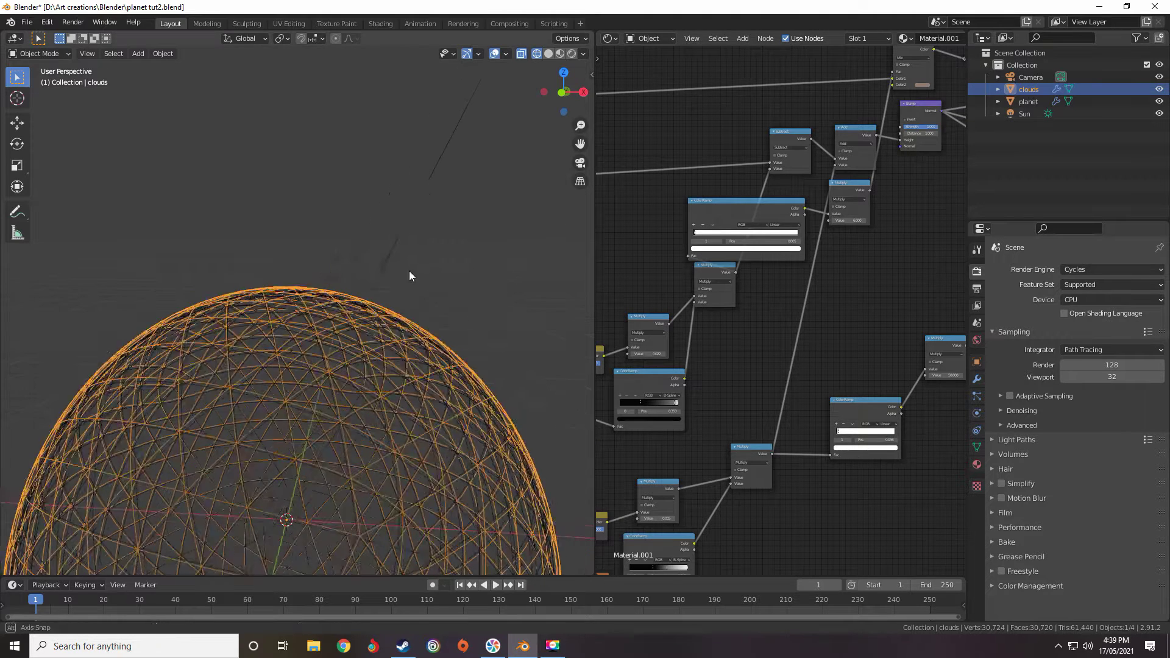
# Show the spheres in solid shading and duplicate the clouds sphere in place at its original size
pyautogui.press('z')
pyautogui.click(456, 278)
pyautogui.scroll(2, 444, 287)
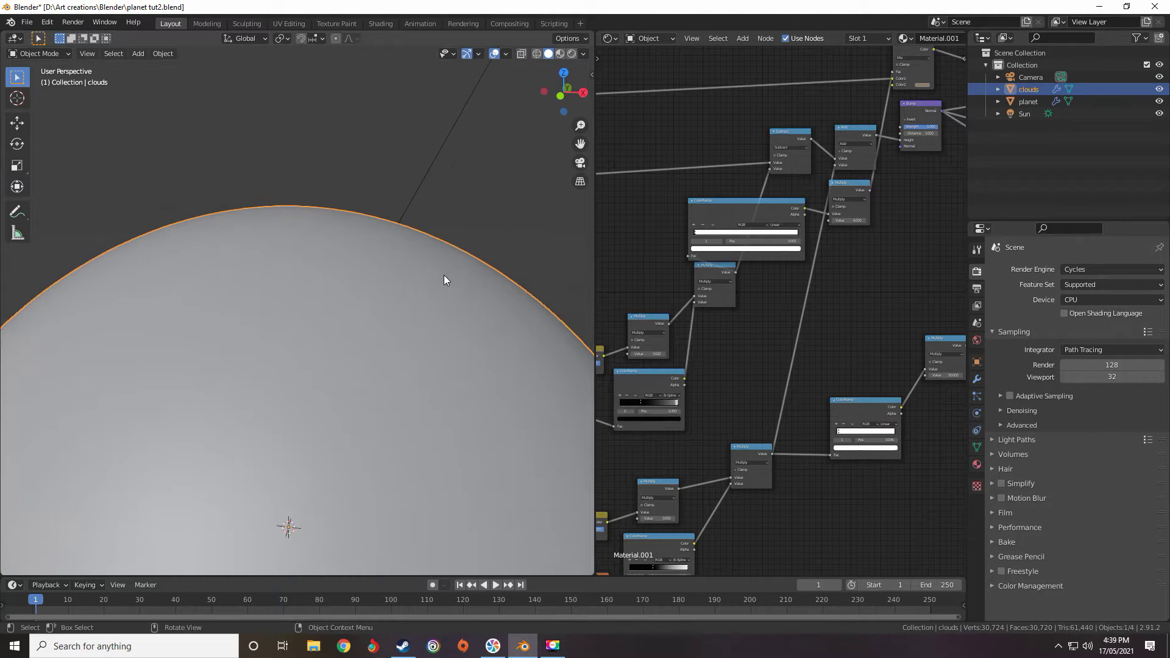
pyautogui.hotkey('shift', 'd')
pyautogui.press('s')
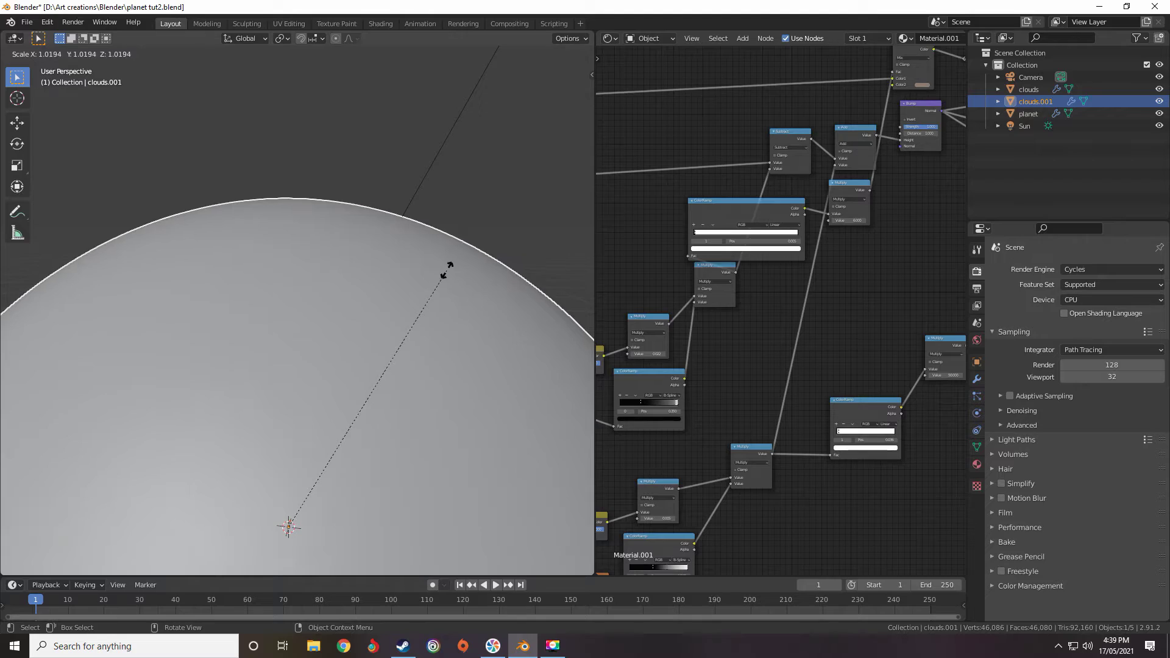
pyautogui.rightClick(448, 268)
# Scale the duplicated clouds sphere up by about 1.012, working in wireframe shading from the right orthographic view
pyautogui.press('z')
pyautogui.click(379, 267)
pyautogui.scroll(2, 377, 277)
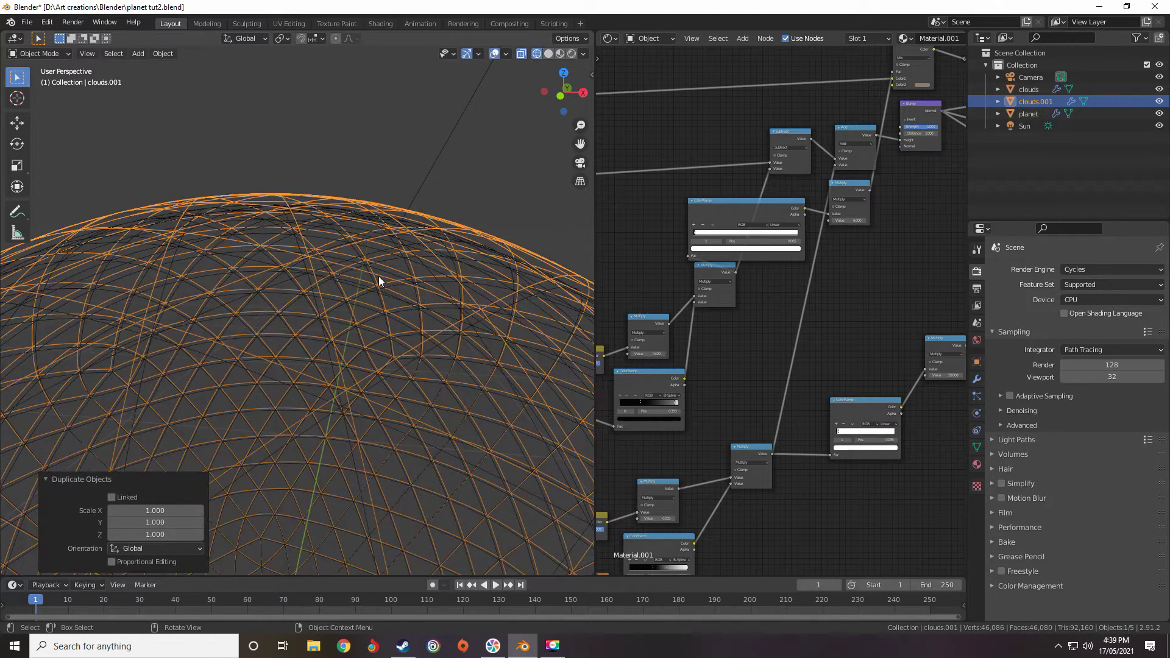
pyautogui.press('KP_3')
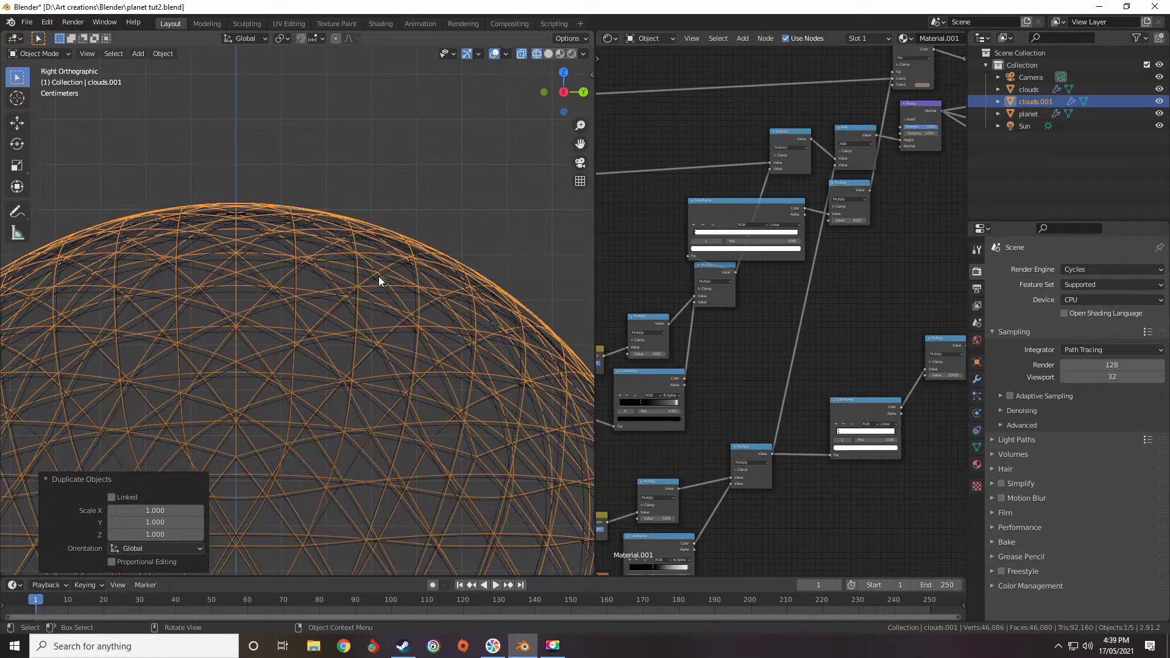
pyautogui.scroll(3, 441, 273)
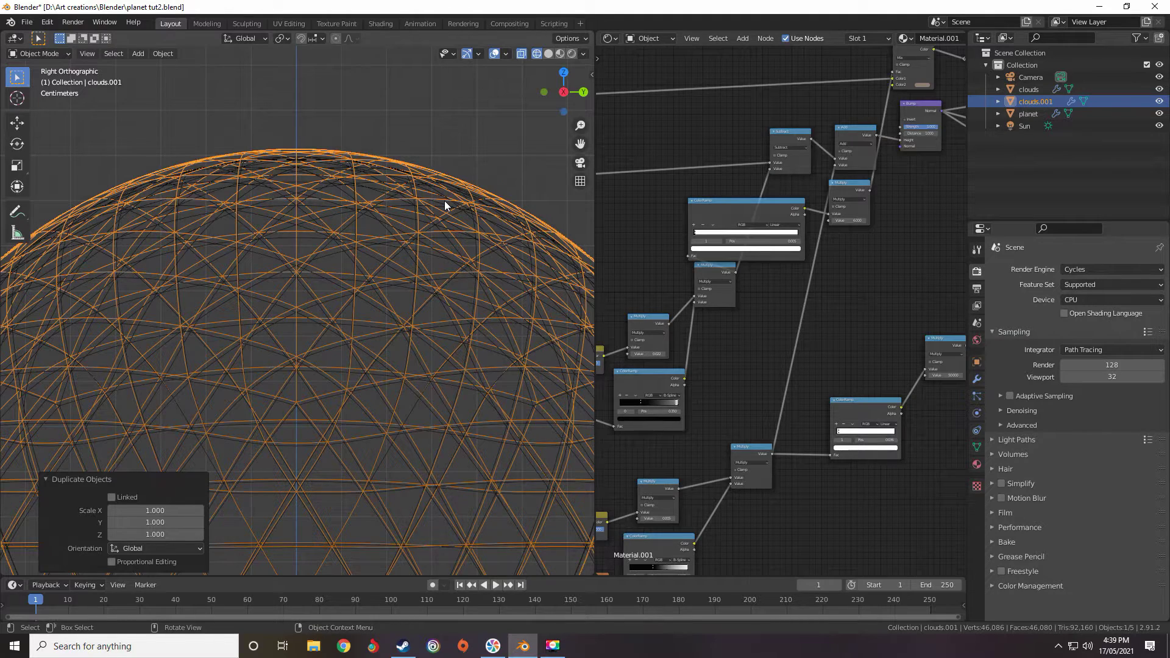
pyautogui.keyDown('shift'); pyautogui.moveTo(389, 173); pyautogui.dragTo(406, 179, button='middle'); pyautogui.keyUp('shift')
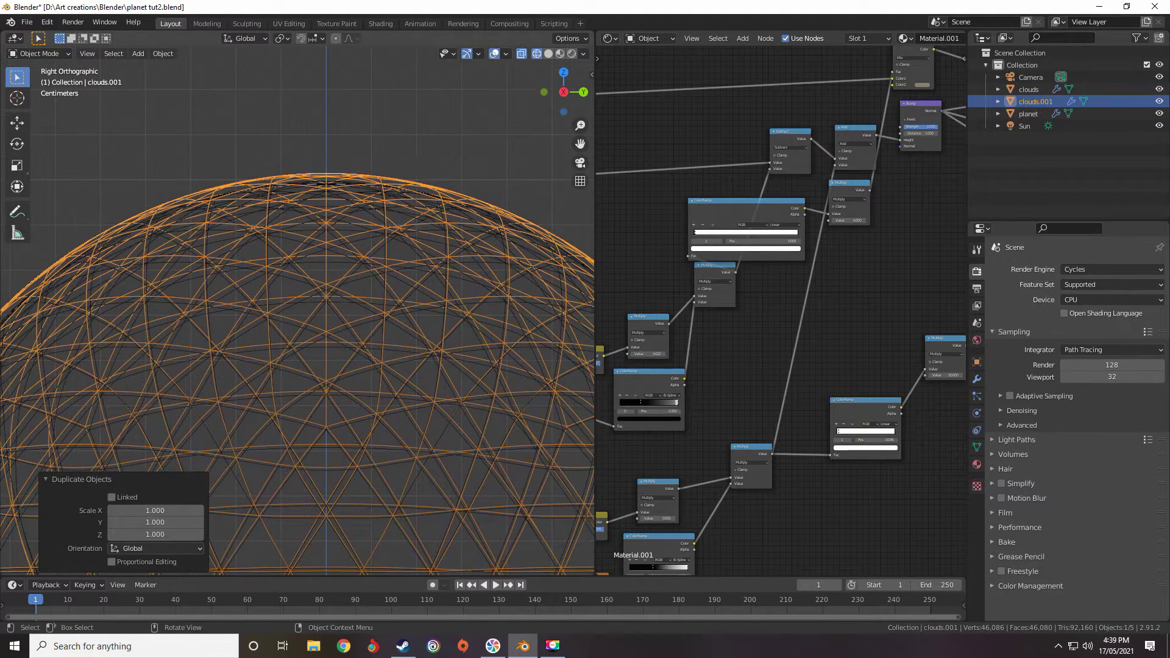
pyautogui.press('s')
pyautogui.click(419, 146)
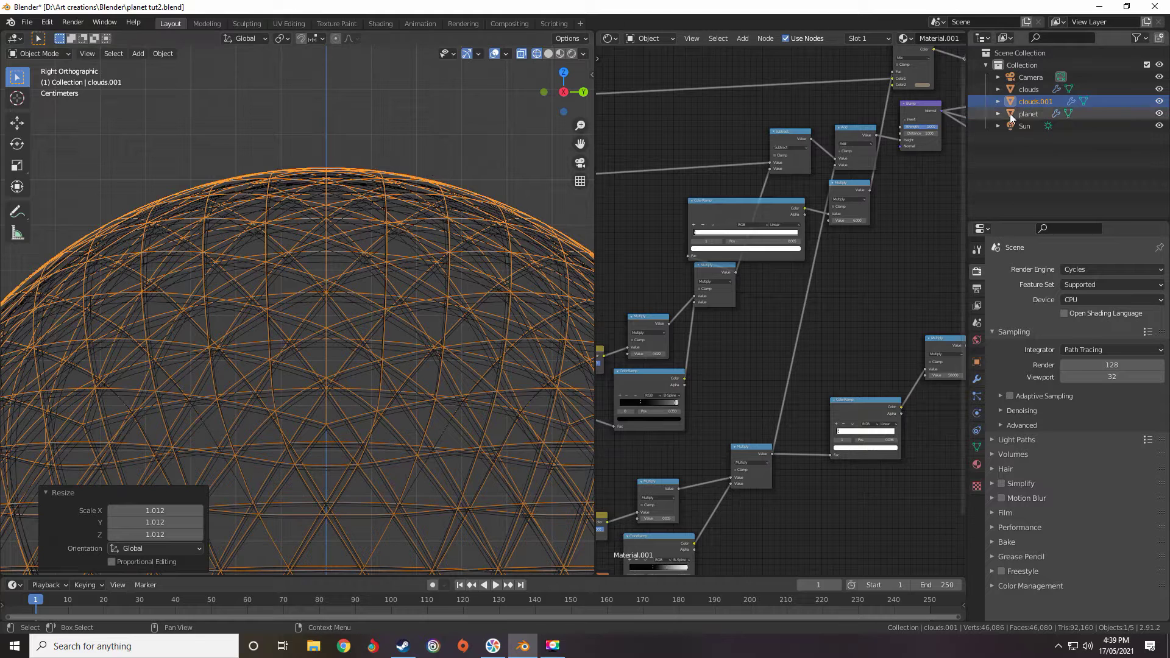
# Rename the duplicated sphere clouds.001 as atmosphere
pyautogui.doubleClick(1030, 101)
pyautogui.write('atm')
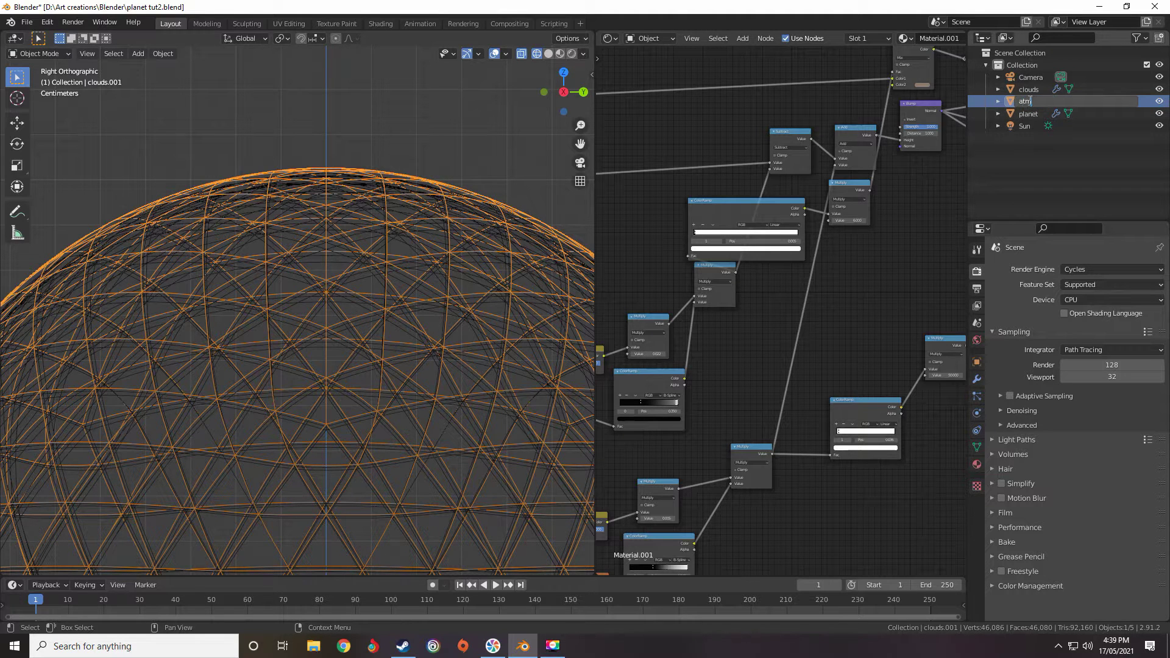
pyautogui.write('osphere')
pyautogui.press('Return')
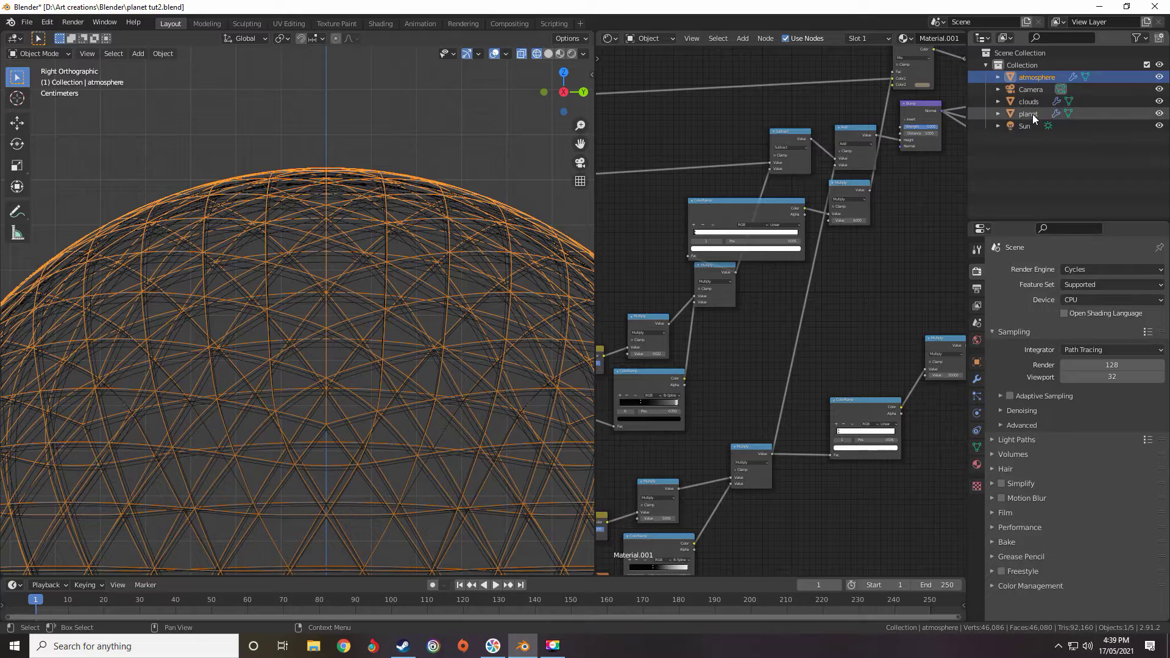
# Hide the clouds object in the viewport
pyautogui.moveTo(402, 191); pyautogui.dragTo(412, 245, button='middle')
pyautogui.scroll(-4, 411, 247)
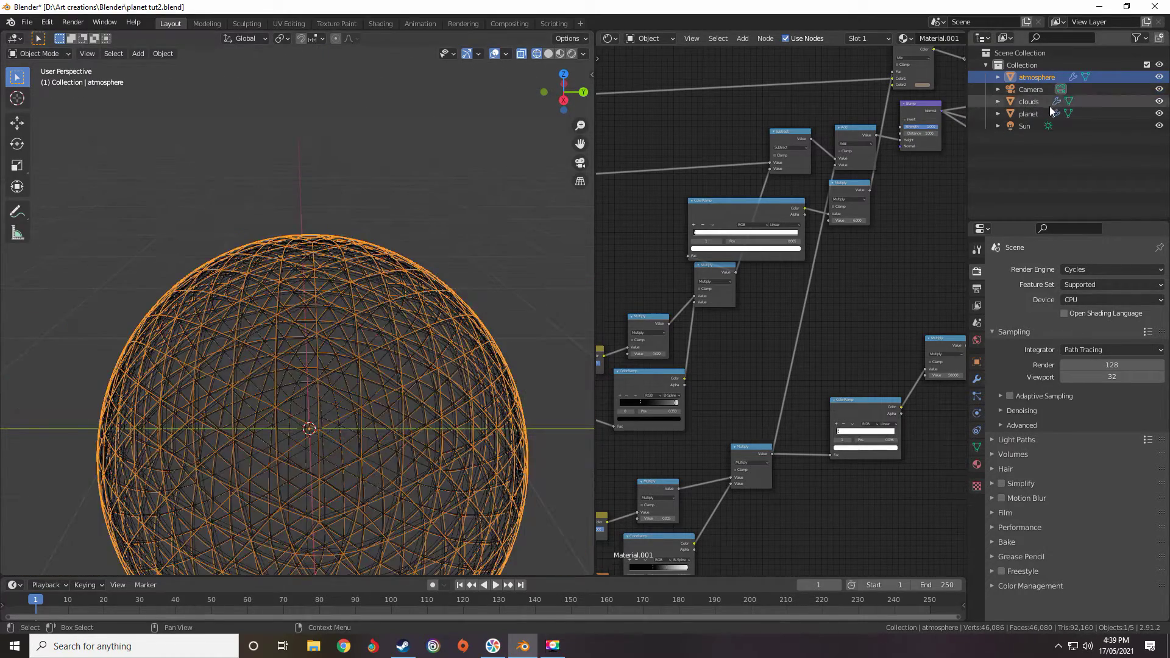
pyautogui.click(1160, 101)
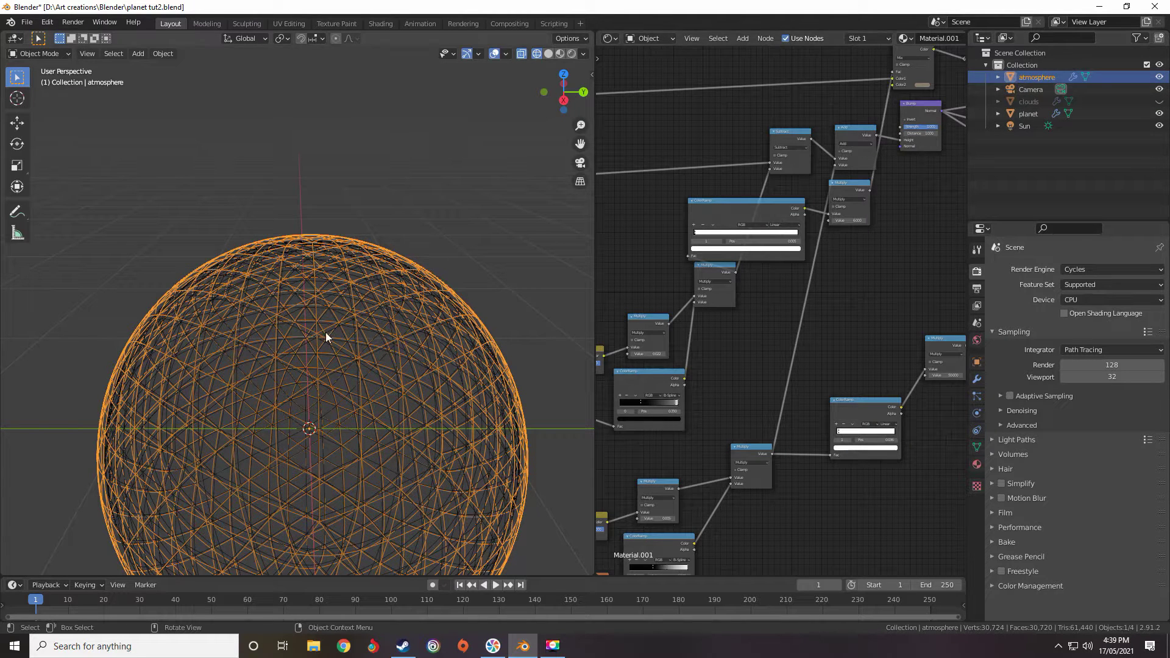
# Remove the inherited Material.001 slot from the atmosphere object
pyautogui.click(977, 465)
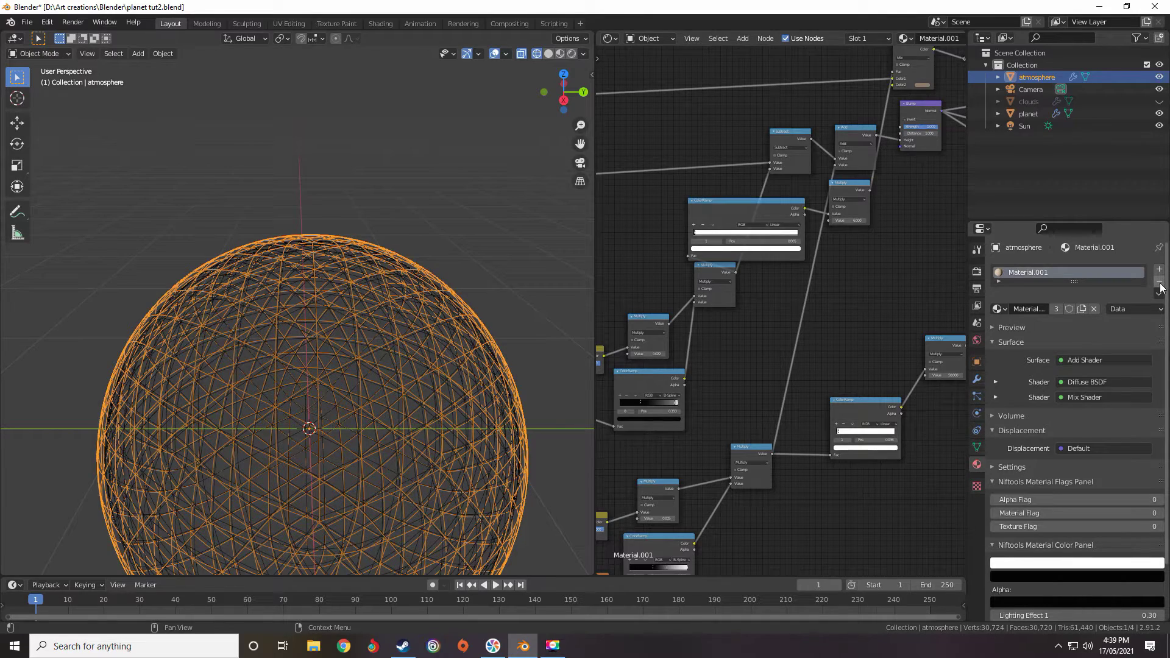
pyautogui.moveTo(436, 378); pyautogui.dragTo(450, 317, button='middle')
pyautogui.scroll(-3, 450, 316)
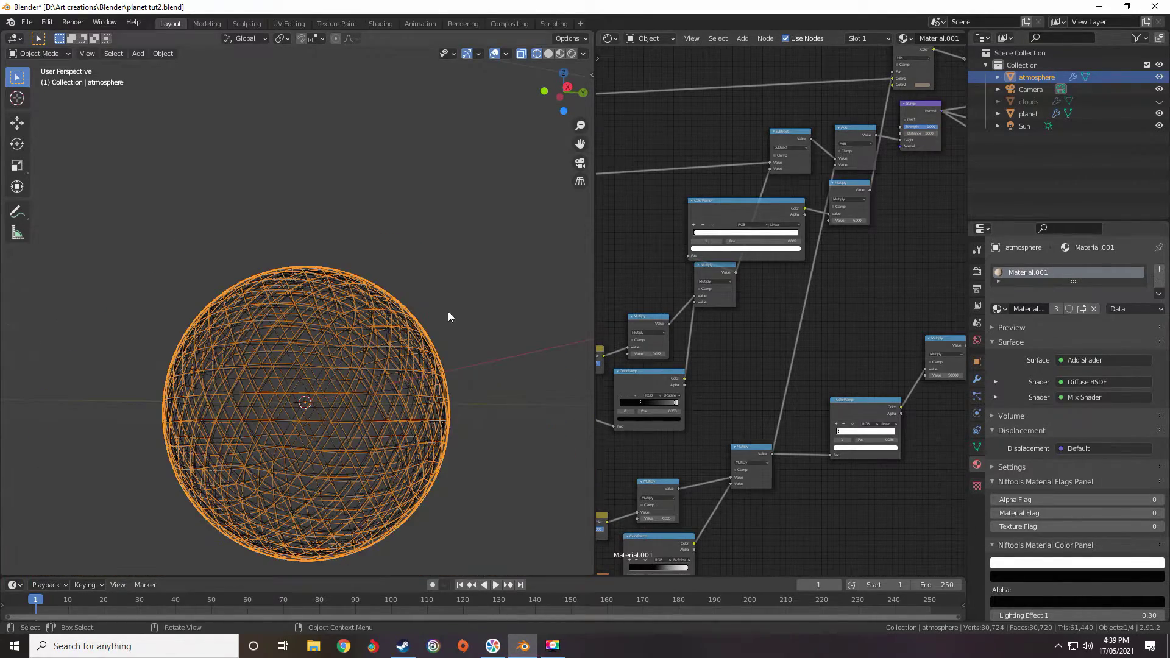
pyautogui.click(1160, 283)
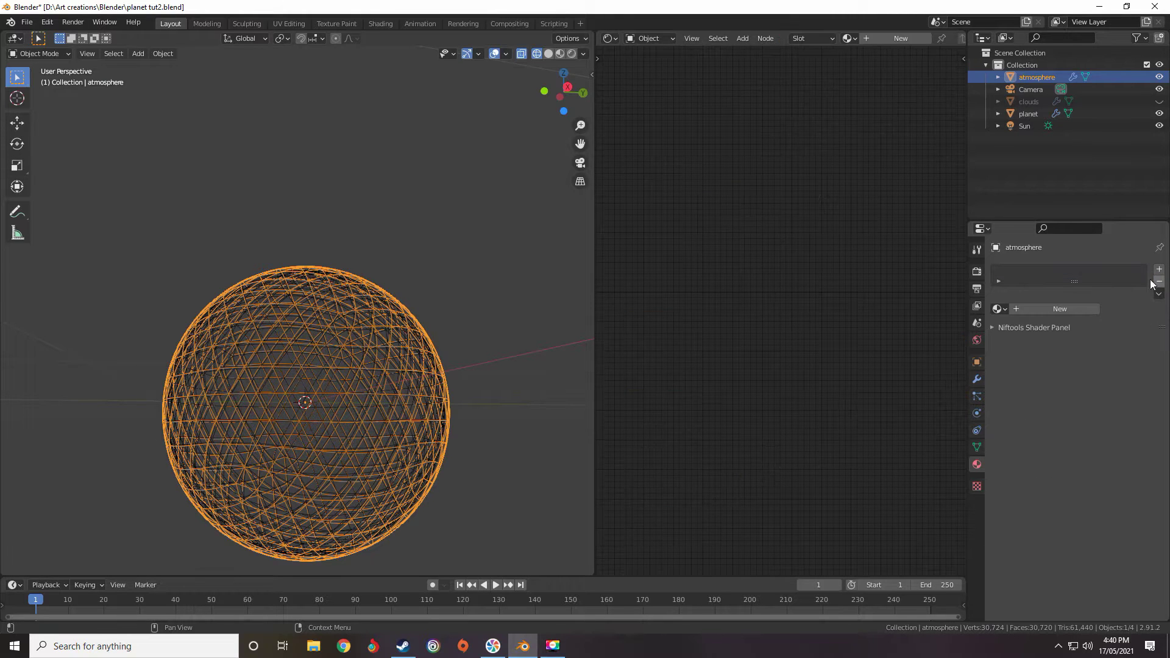
# Rename the planet object's material as planet
pyautogui.click(1024, 111)
pyautogui.write('planet')
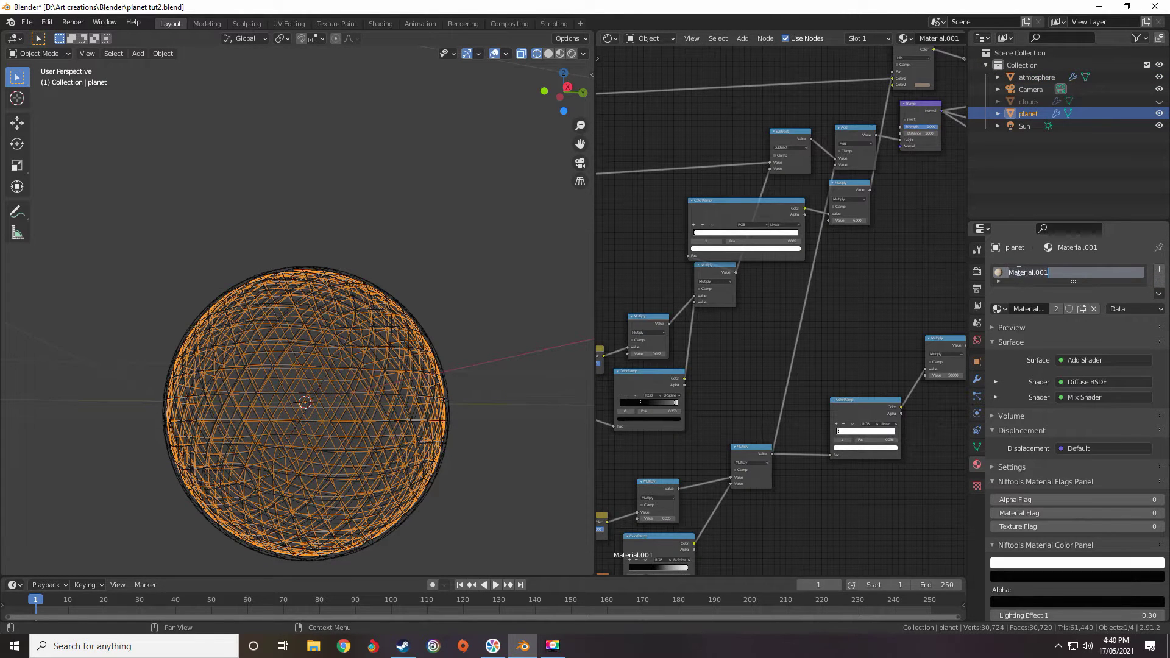
pyautogui.press('Return')
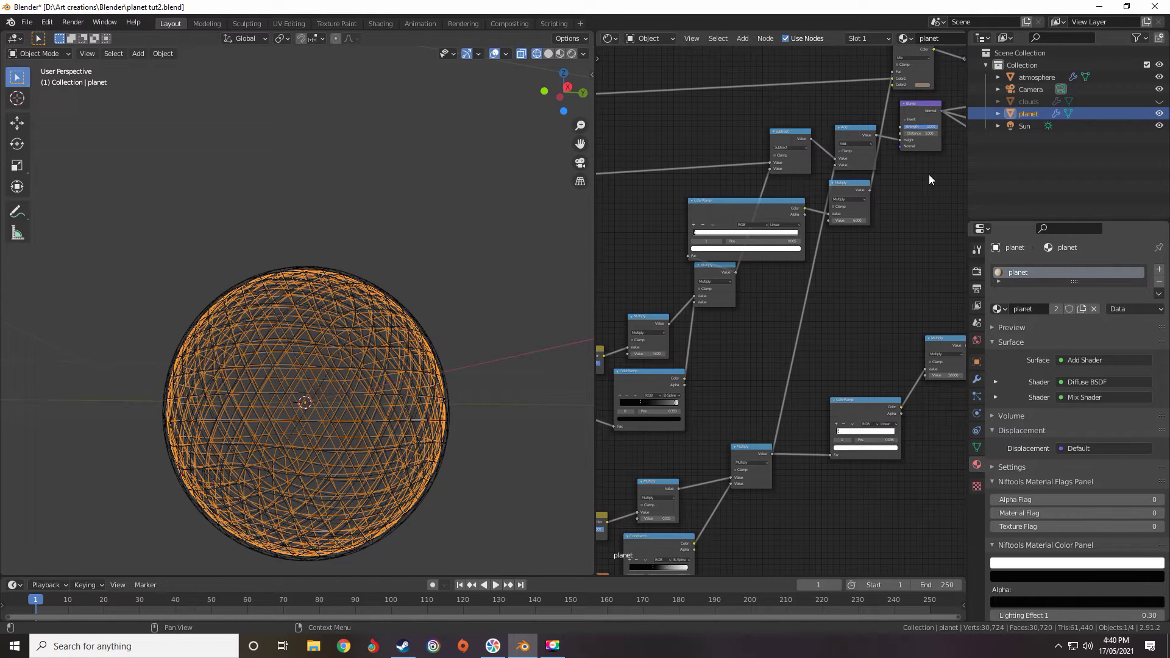
# Create a new material on the atmosphere object and delete its Principled BSDF node
pyautogui.click(1030, 78)
pyautogui.click(1060, 309)
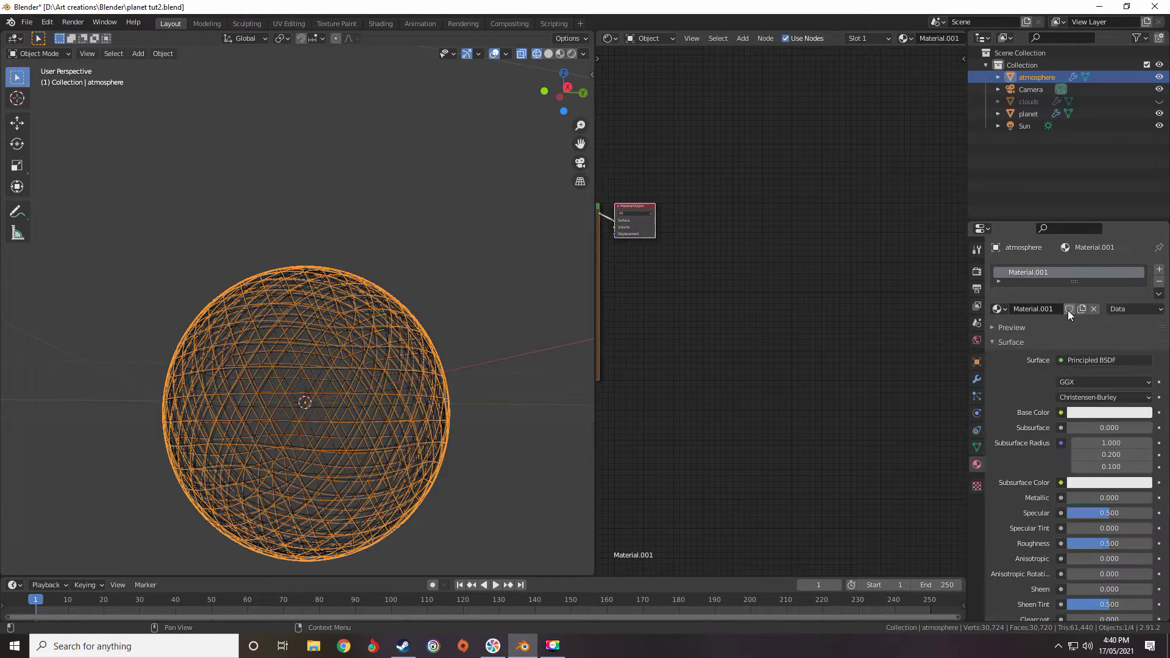
pyautogui.press('Home')
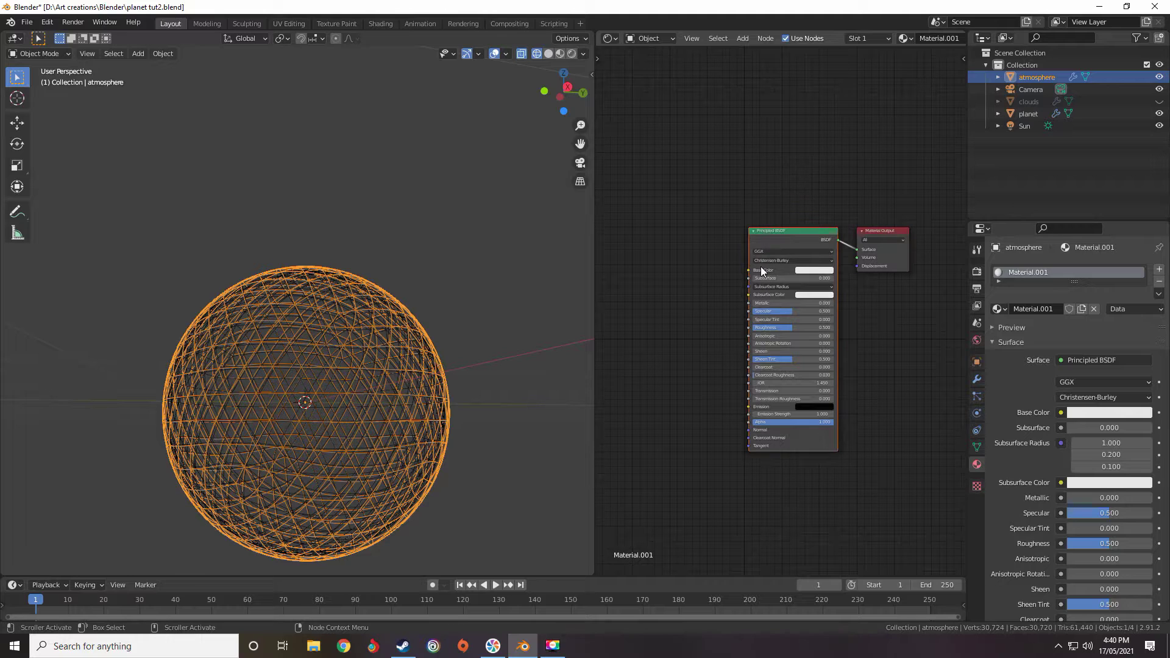
pyautogui.press('x')
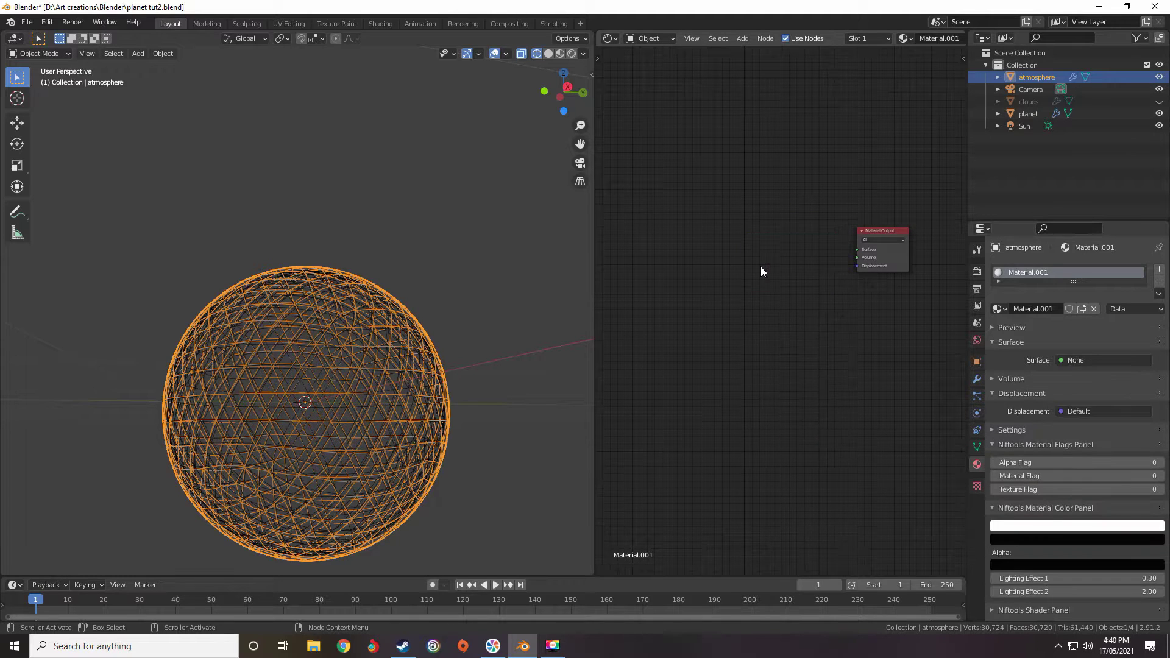
# Add a Transparent BSDF and a Diffuse BSDF node to the atmosphere material, with the Transparent one below
pyautogui.hotkey('shift', 'a')
pyautogui.moveTo(715, 291)
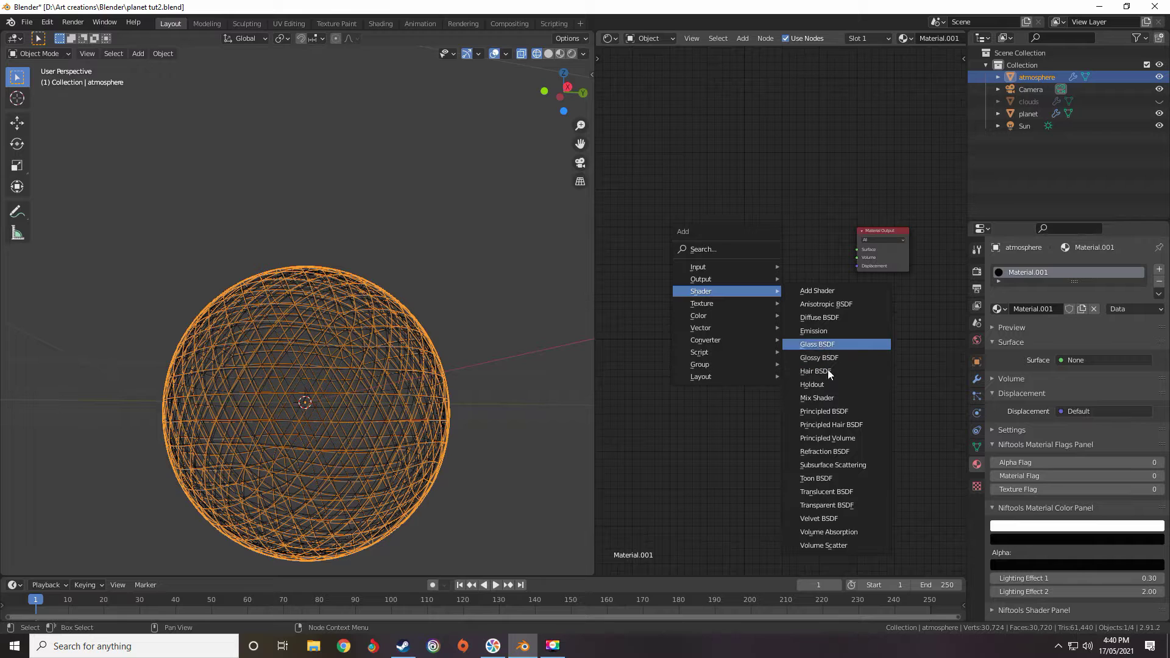
pyautogui.click(821, 505)
pyautogui.click(718, 311)
pyautogui.hotkey('shift', 'a')
pyautogui.moveTo(722, 305)
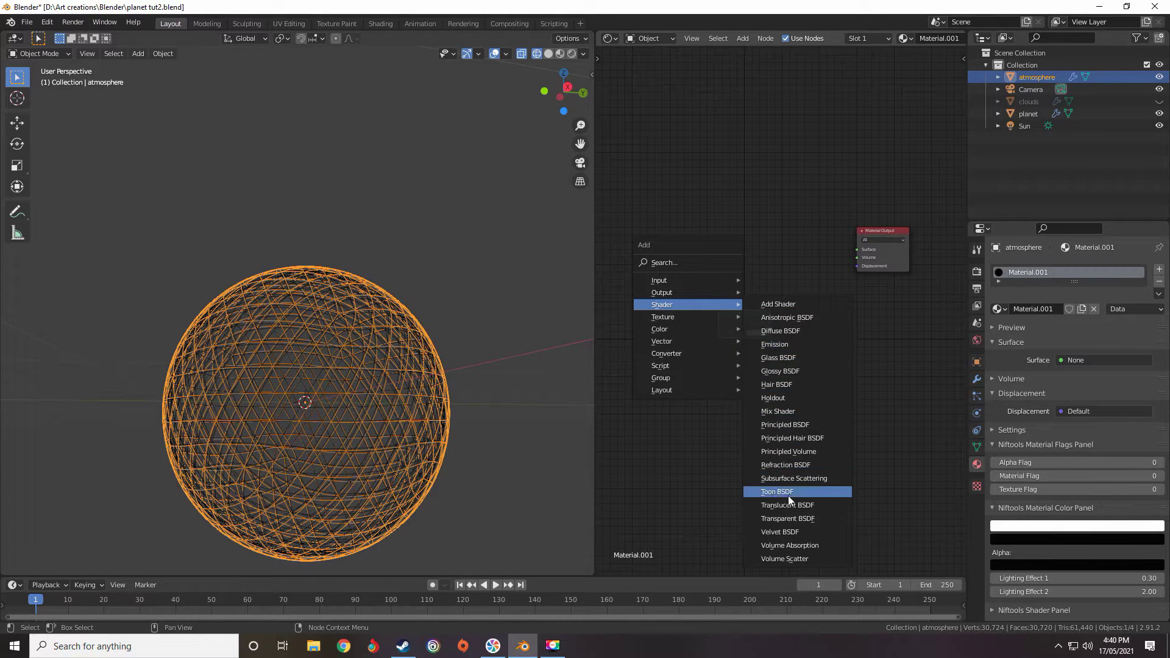
pyautogui.click(781, 331)
pyautogui.moveTo(733, 311); pyautogui.dragTo(728, 407)
# Add a Glossy BSDF node between the Diffuse and Transparent shader nodes
pyautogui.hotkey('shift', 'a')
pyautogui.moveTo(716, 290)
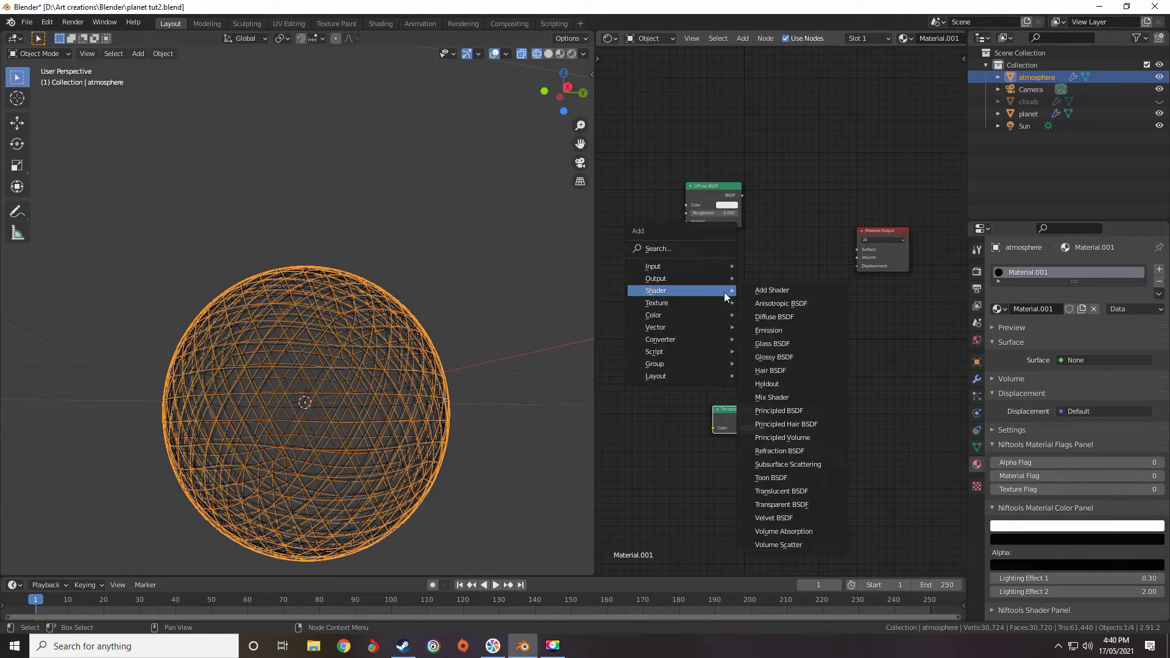
pyautogui.click(774, 356)
pyautogui.click(769, 259)
# Add an Add Shader node before the Material Output and link the Diffuse and Glossy shaders into it
pyautogui.hotkey('shift', 'a')
pyautogui.moveTo(769, 257)
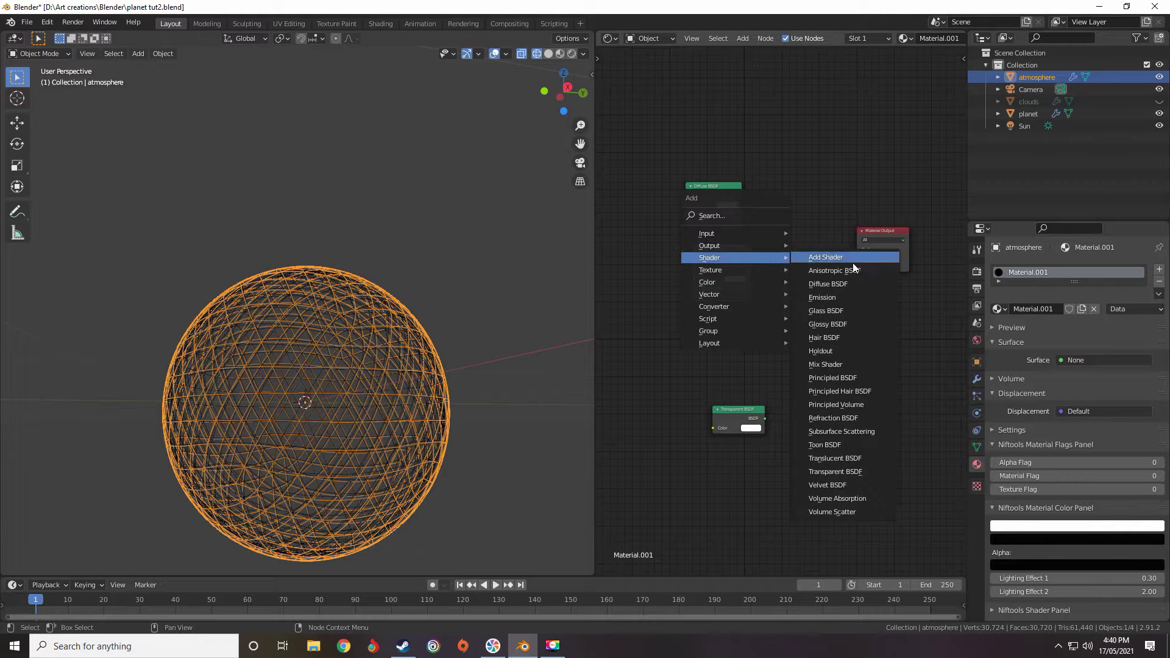
pyautogui.click(825, 256)
pyautogui.click(822, 254)
pyautogui.moveTo(742, 196); pyautogui.dragTo(775, 242)
# Insert a Mix Shader node on the link between the Glossy BSDF and the Add Shader
pyautogui.hotkey('shift', 'a')
pyautogui.moveTo(682, 256)
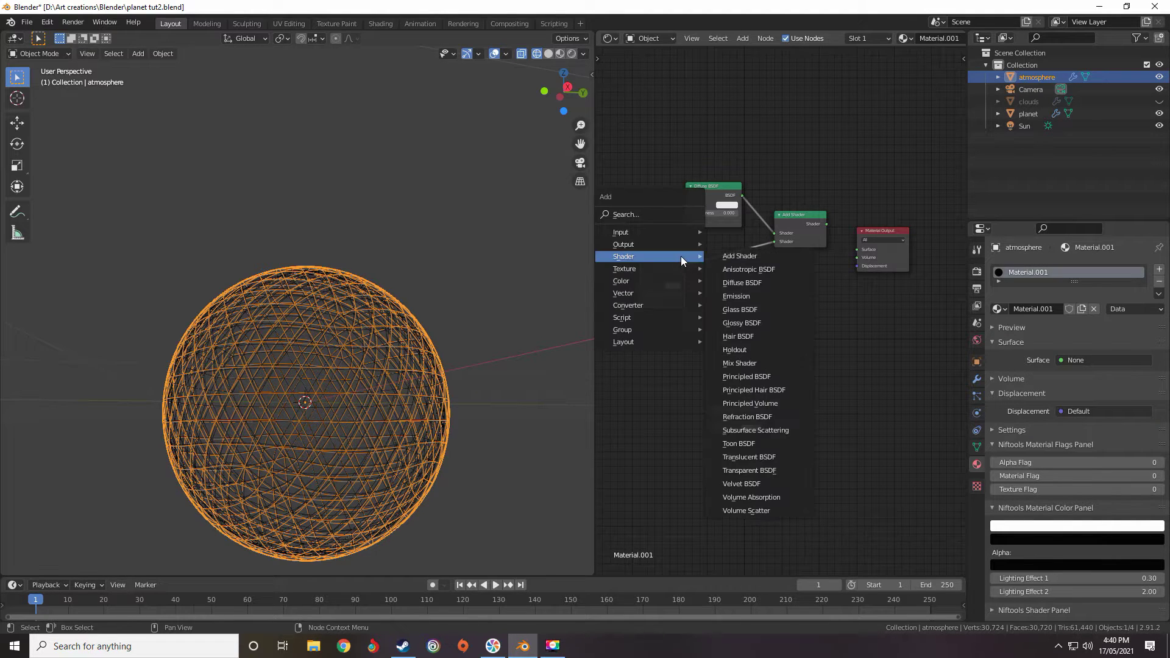
pyautogui.click(738, 457)
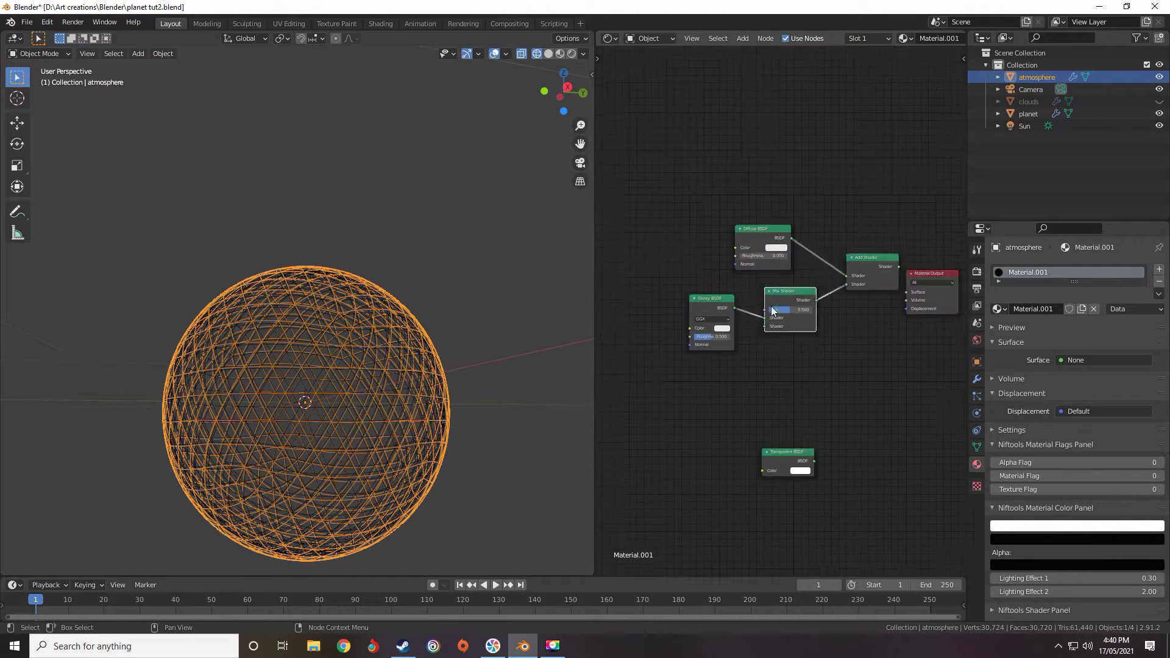
# Lower the Mix Shader's factor to about 0.233
pyautogui.scroll(10, 763, 314)
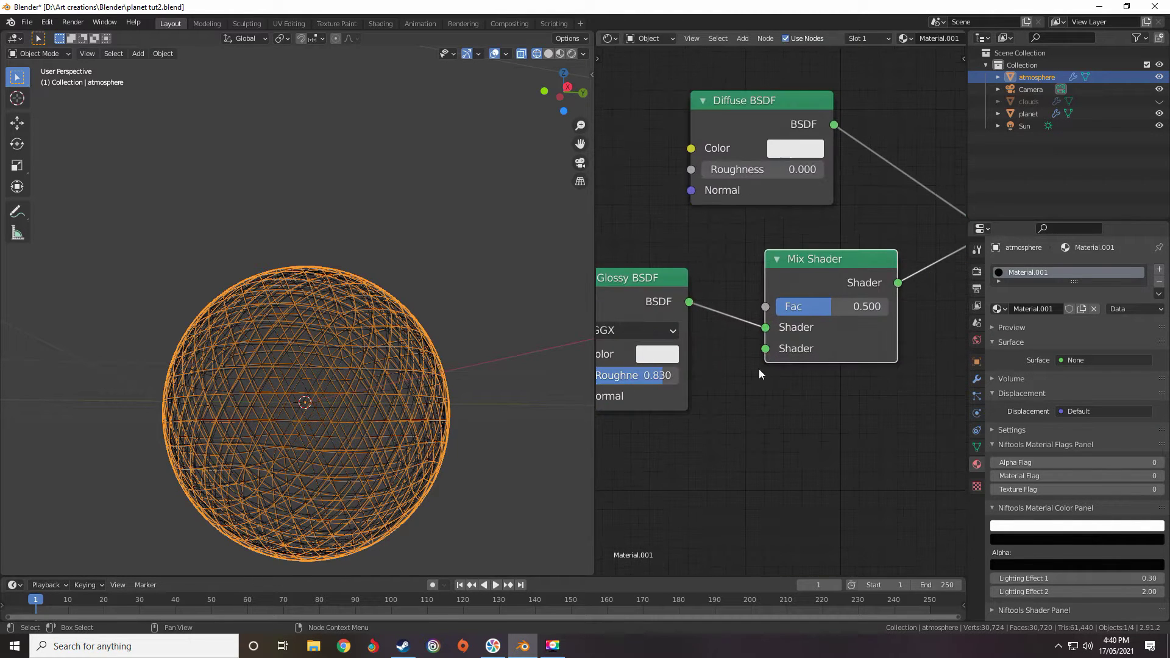
pyautogui.scroll(1, 759, 373)
pyautogui.moveTo(784, 310)
pyautogui.mouseDown()
pyautogui.moveTo(740, 309)
pyautogui.moveTo(771, 310)
pyautogui.mouseUp()
pyautogui.scroll(-5, 771, 310)
pyautogui.moveTo(735, 316); pyautogui.dragTo(801, 308, button='middle')
pyautogui.moveTo(828, 301); pyautogui.dragTo(816, 301)
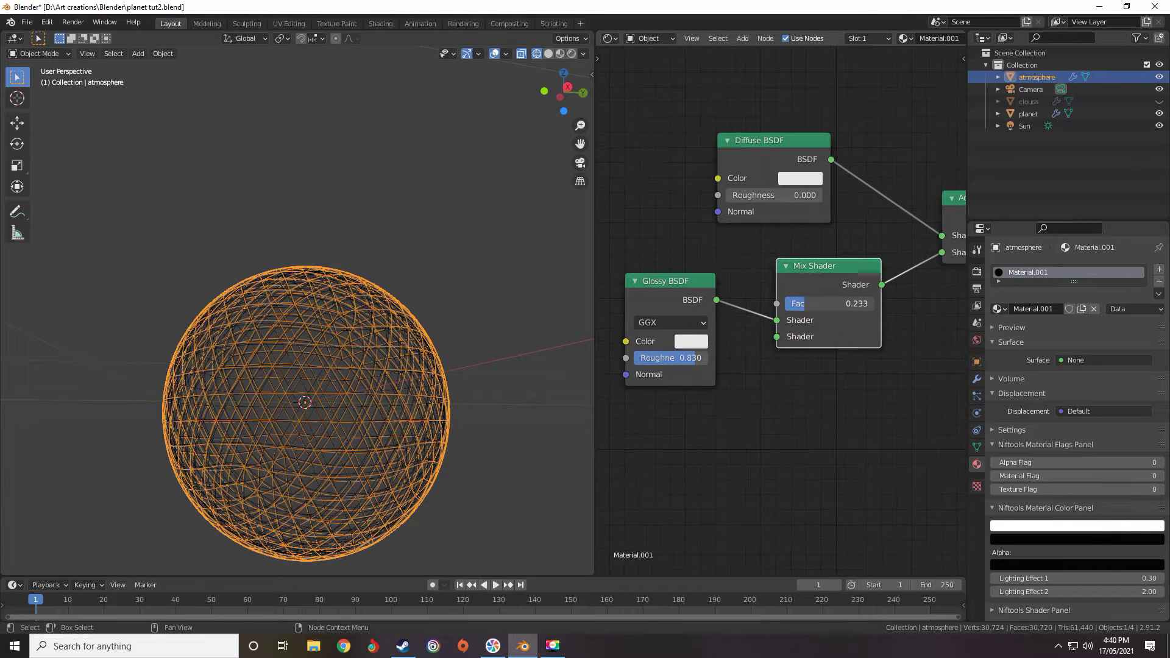
# Add a Fresnel input node beside the Diffuse BSDF, ahead of it in the node graph
pyautogui.scroll(-1, 639, 167)
pyautogui.moveTo(639, 167); pyautogui.dragTo(718, 280, button='middle')
pyautogui.hotkey('shift', 'a')
pyautogui.moveTo(723, 260)
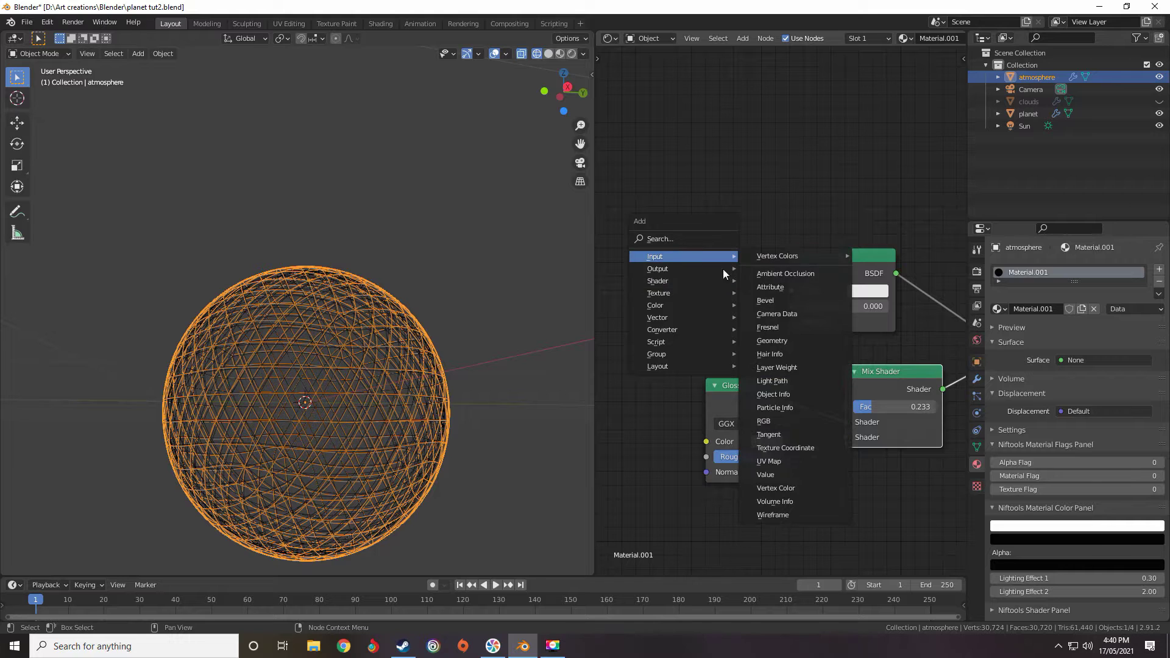
pyautogui.click(768, 328)
pyautogui.click(616, 272)
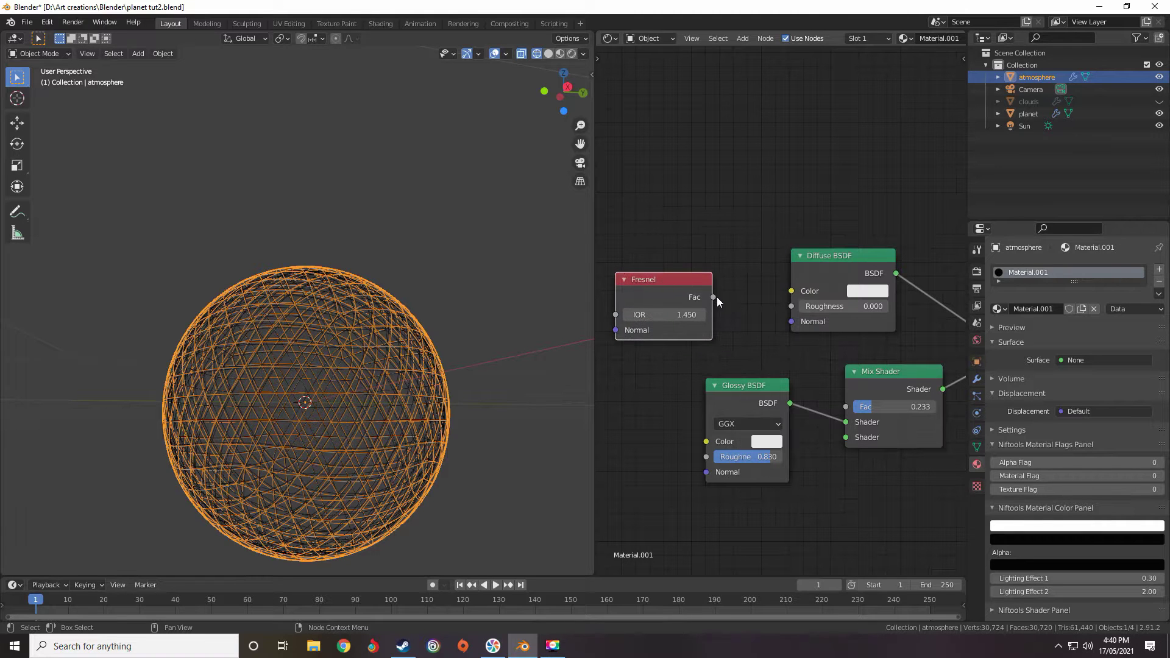
# Link the Fresnel node into the Mix Shader's factor and place it just above the Glossy BSDF
pyautogui.moveTo(713, 298); pyautogui.dragTo(735, 327)
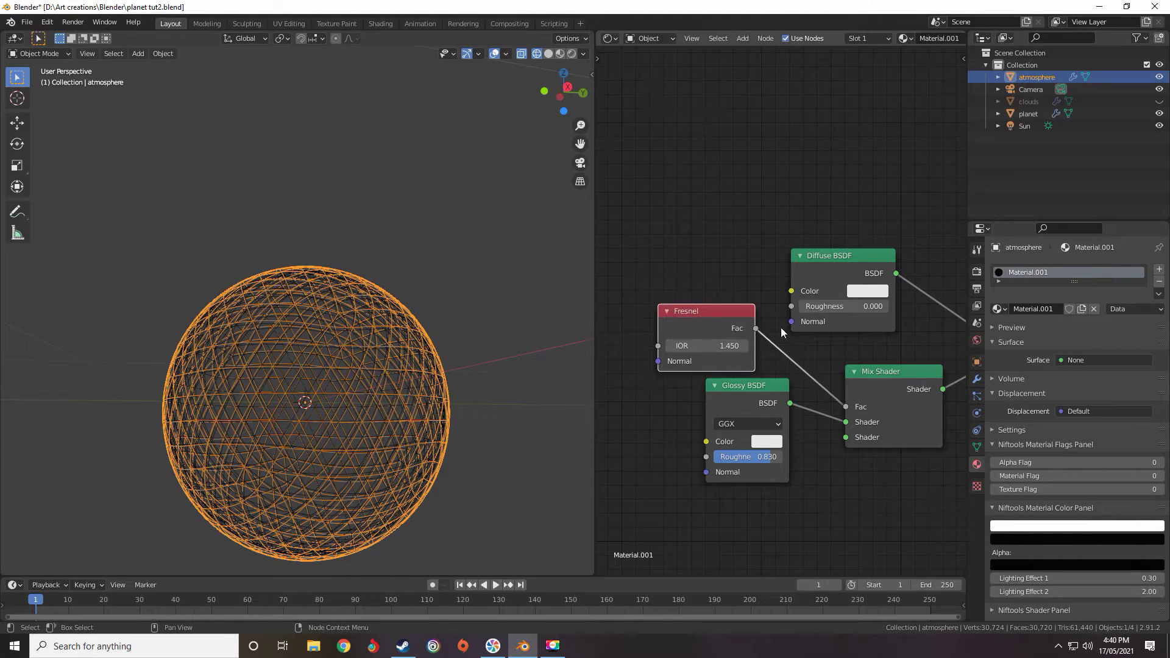
pyautogui.scroll(-1, 918, 282)
# Move the Material Output further along the graph and place a duplicate of the Mix Shader between it and the Add Shader
pyautogui.moveTo(917, 282); pyautogui.dragTo(719, 336, button='middle')
pyautogui.moveTo(823, 358); pyautogui.dragTo(764, 353, button='middle')
pyautogui.scroll(-5, 765, 353)
pyautogui.moveTo(764, 353); pyautogui.dragTo(731, 238, button='middle')
pyautogui.moveTo(834, 297); pyautogui.dragTo(921, 297)
pyautogui.click(638, 302)
pyautogui.hotkey('shift', 'd')
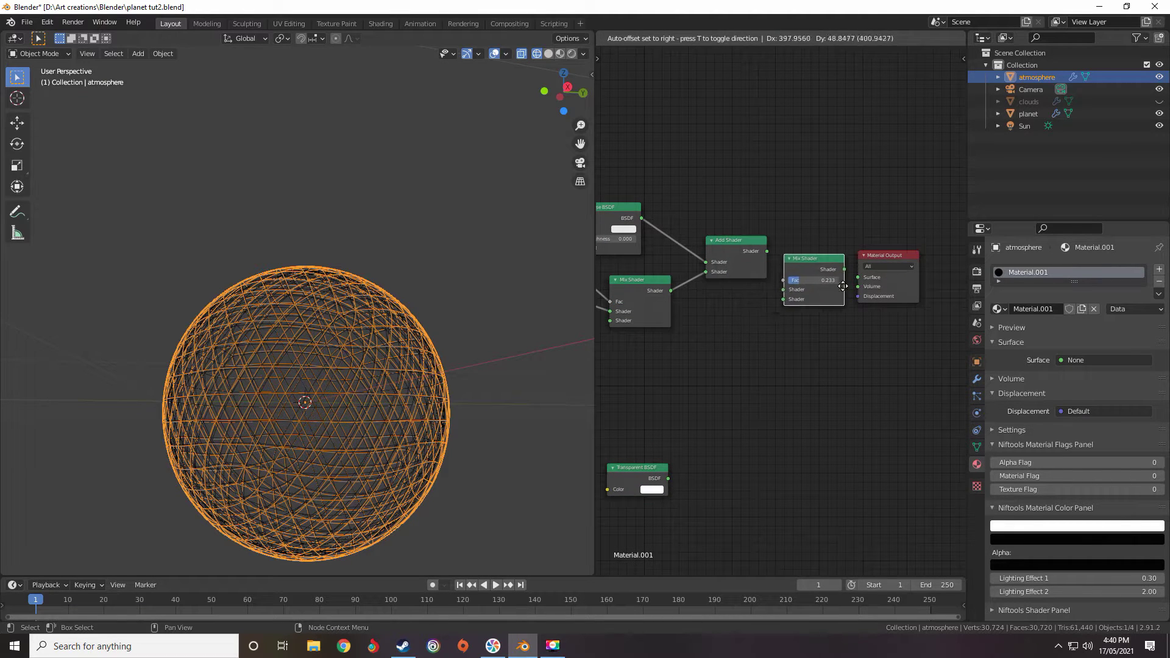
pyautogui.click(769, 256)
# Link the Add Shader and Transparent BSDF into the duplicated Mix Shader, and connect its output to the Material Output's Surface
pyautogui.moveTo(768, 253); pyautogui.dragTo(786, 289)
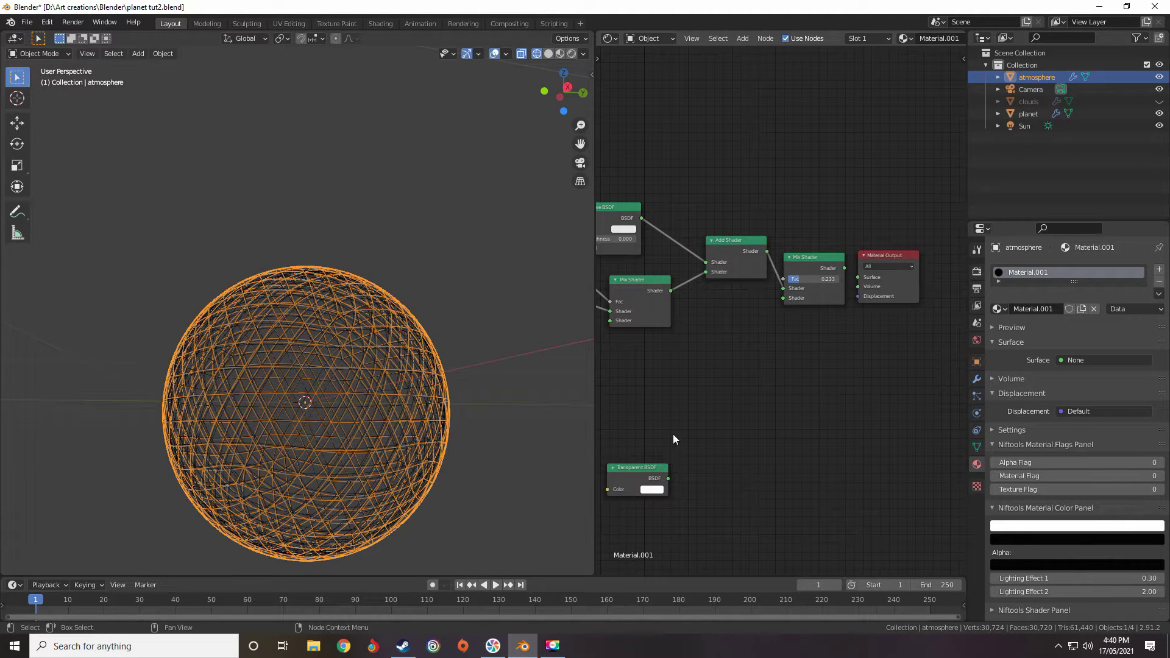
pyautogui.moveTo(665, 482); pyautogui.dragTo(784, 299)
pyautogui.scroll(1, 786, 287)
pyautogui.moveTo(786, 286); pyautogui.dragTo(934, 329, button='middle')
pyautogui.moveTo(699, 334); pyautogui.dragTo(823, 328)
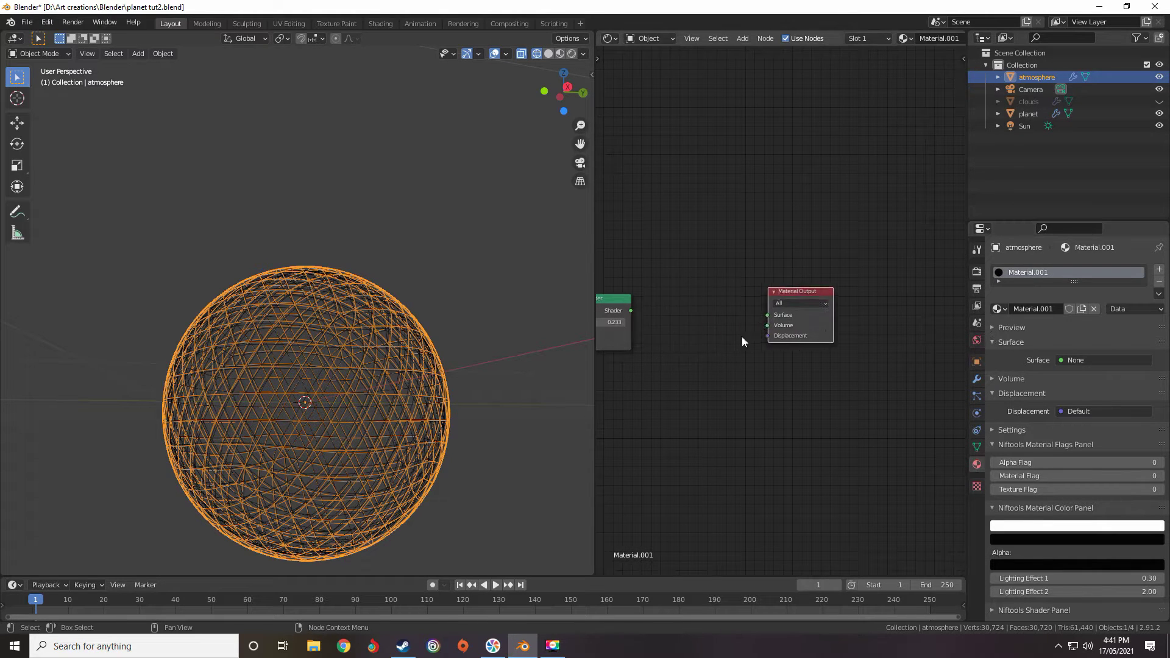
pyautogui.moveTo(619, 364); pyautogui.dragTo(780, 357, button='middle')
pyautogui.moveTo(795, 305); pyautogui.dragTo(929, 308)
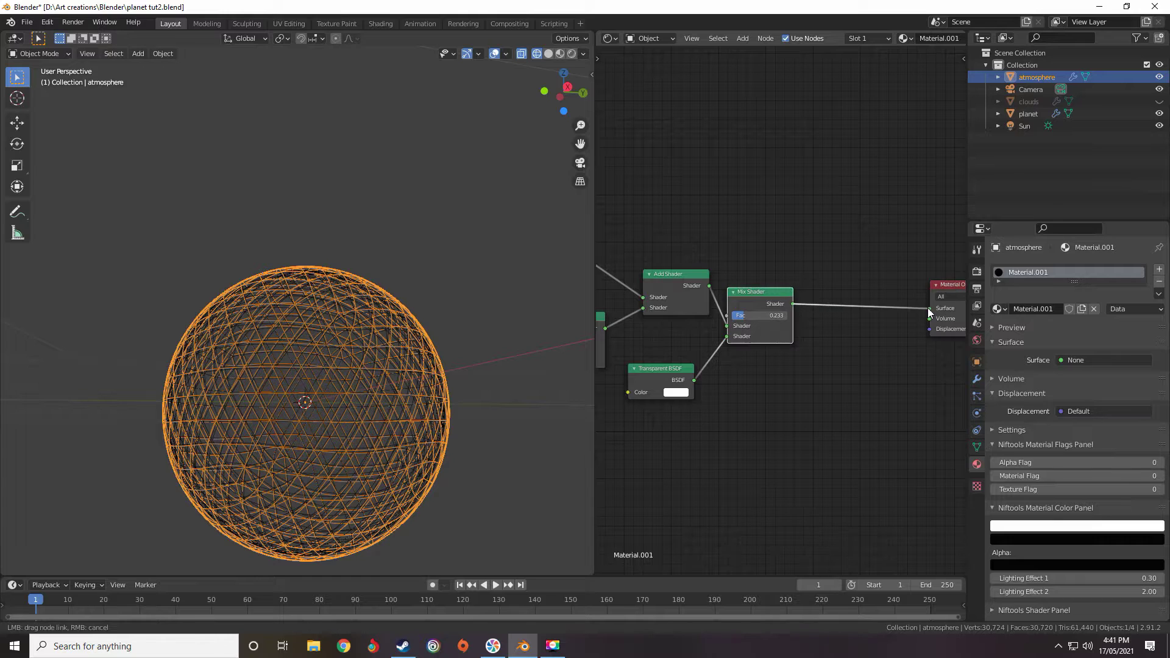
# Add a Layer Weight input node above the Add Shader and link its Facing output to the final Mix Shader's factor
pyautogui.scroll(1, 815, 295)
pyautogui.hotkey('shift', 'a')
pyautogui.moveTo(769, 255)
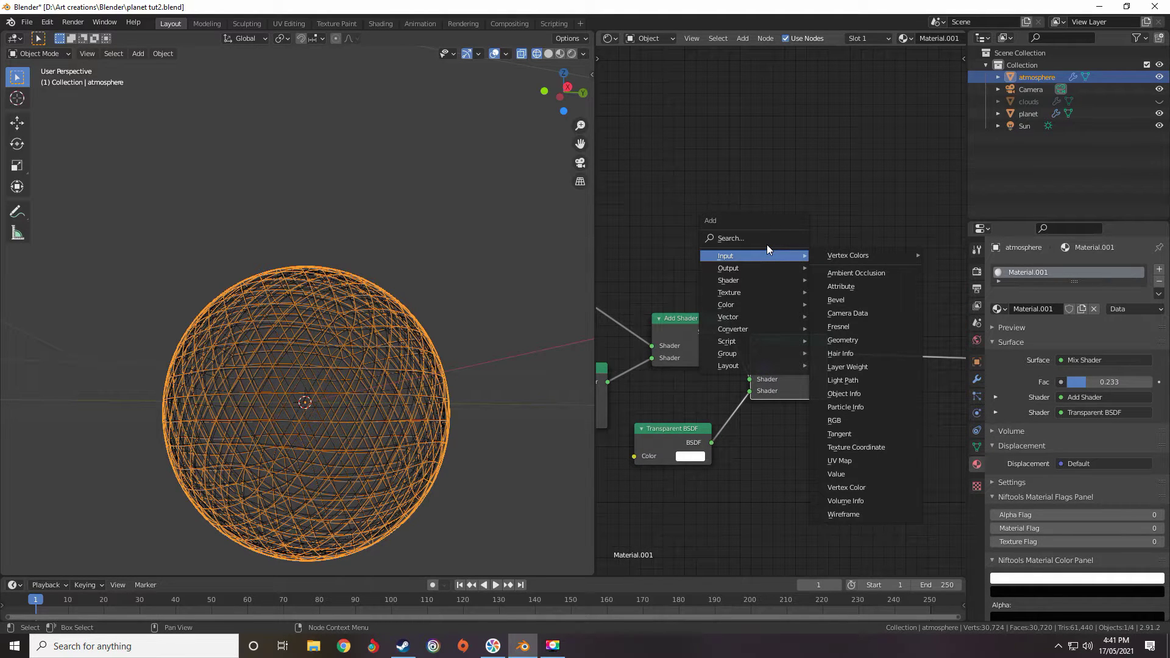
pyautogui.moveTo(803, 345); pyautogui.dragTo(803, 375, button='middle')
pyautogui.moveTo(708, 296); pyautogui.dragTo(771, 292, button='middle')
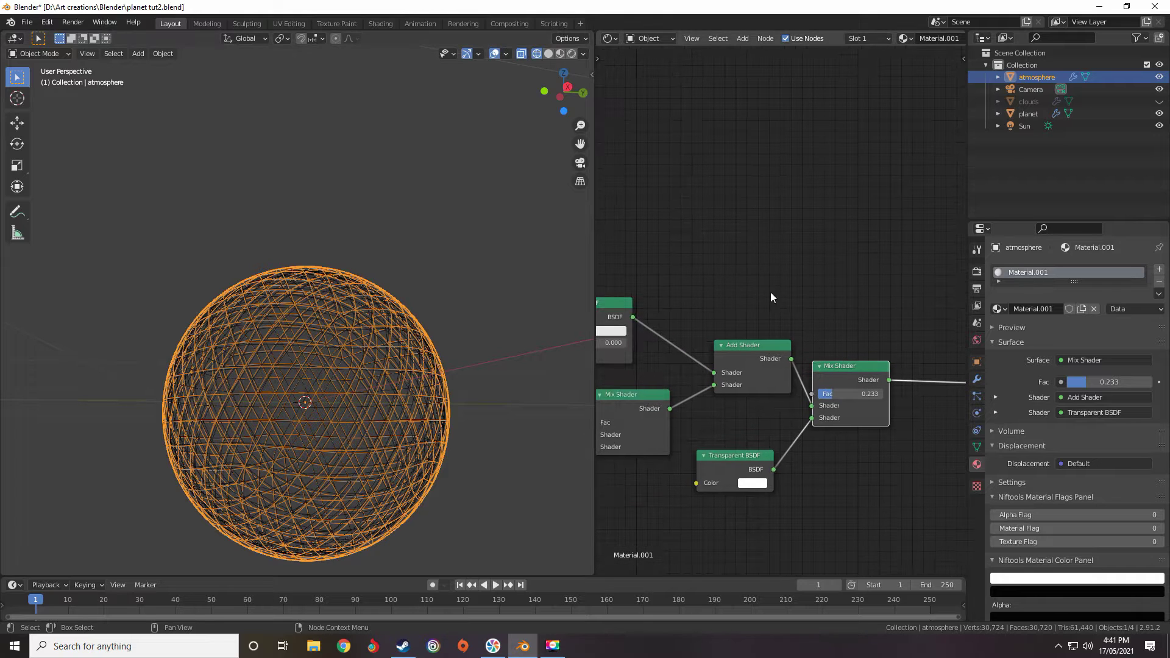
pyautogui.hotkey('shift', 'a')
pyautogui.moveTo(740, 240)
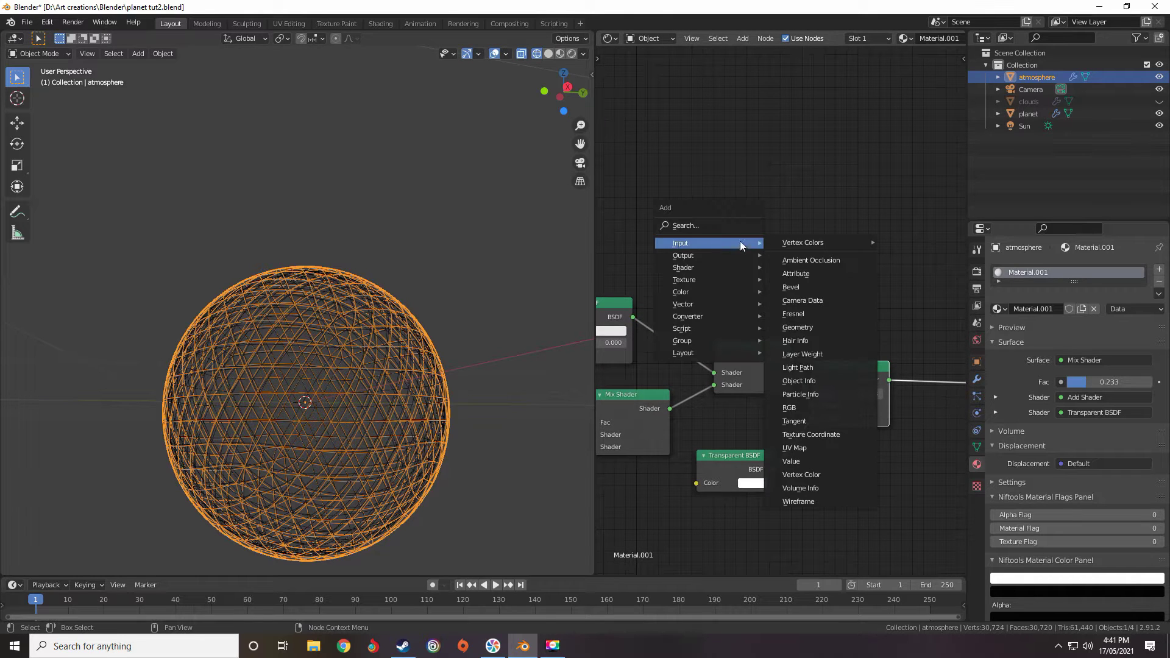
pyautogui.click(802, 354)
pyautogui.click(774, 233)
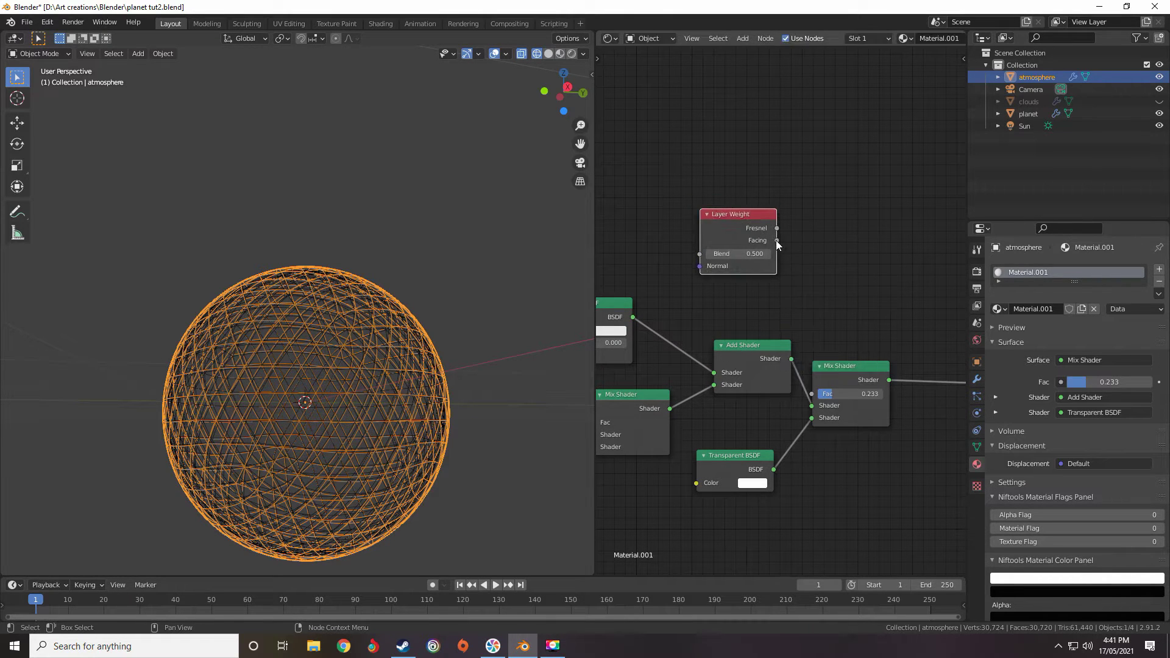
pyautogui.moveTo(776, 240); pyautogui.dragTo(811, 394)
# Show the viewport in Rendered shading and hide the planet so that only the atmosphere sphere is displayed
pyautogui.press('z')
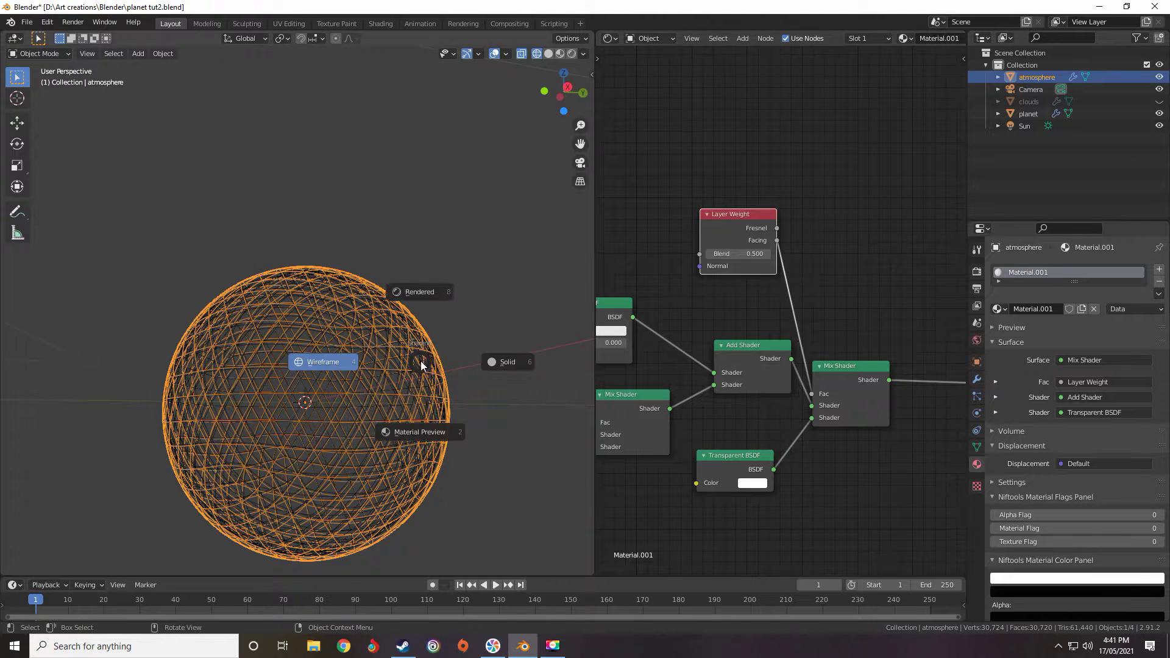
pyautogui.click(422, 291)
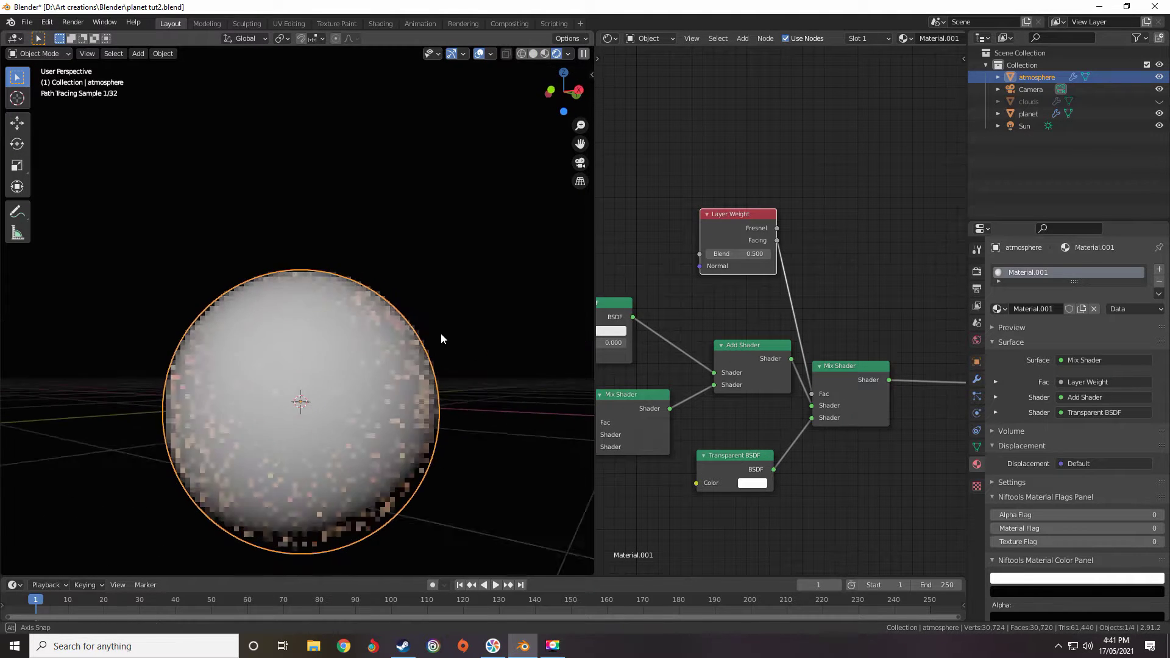
pyautogui.click(1159, 113)
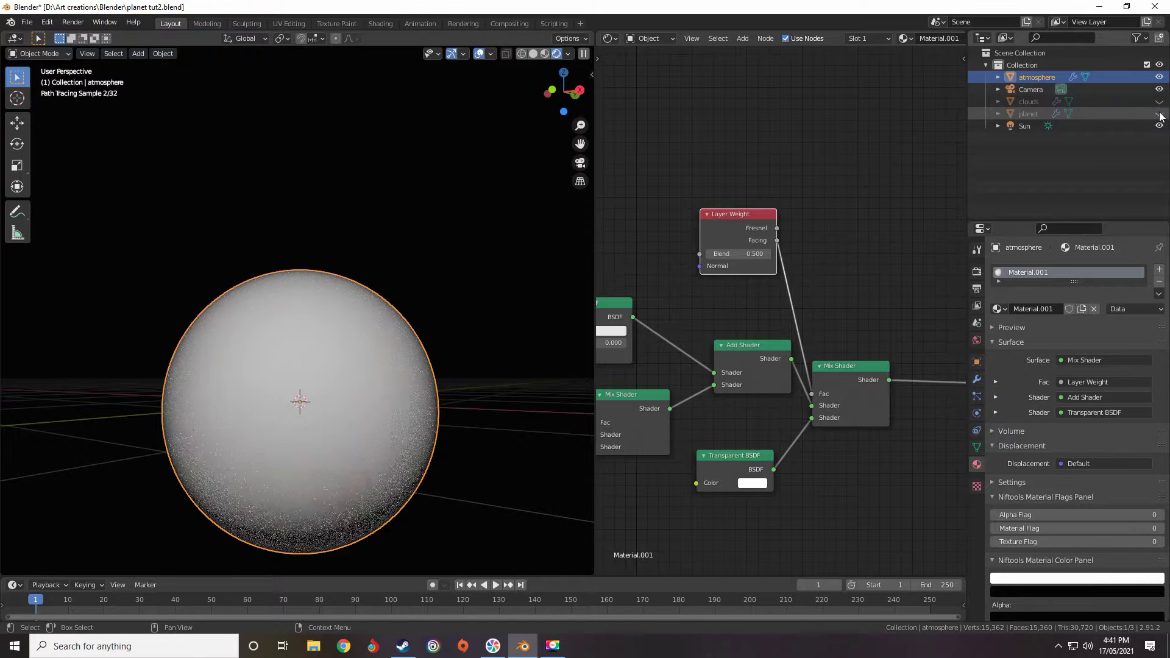
pyautogui.moveTo(323, 366); pyautogui.dragTo(397, 404, button='middle')
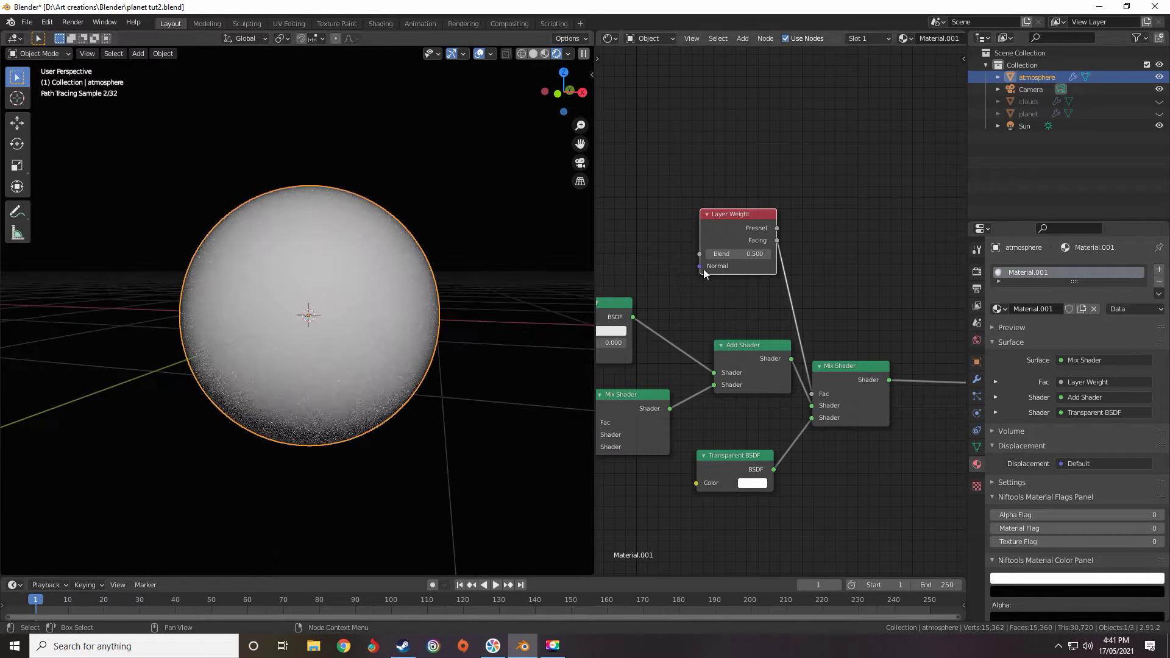
# Try a Layer Weight Blend value of 0.830
pyautogui.moveTo(756, 268); pyautogui.dragTo(782, 247)
pyautogui.moveTo(762, 268); pyautogui.dragTo(733, 250, button='middle')
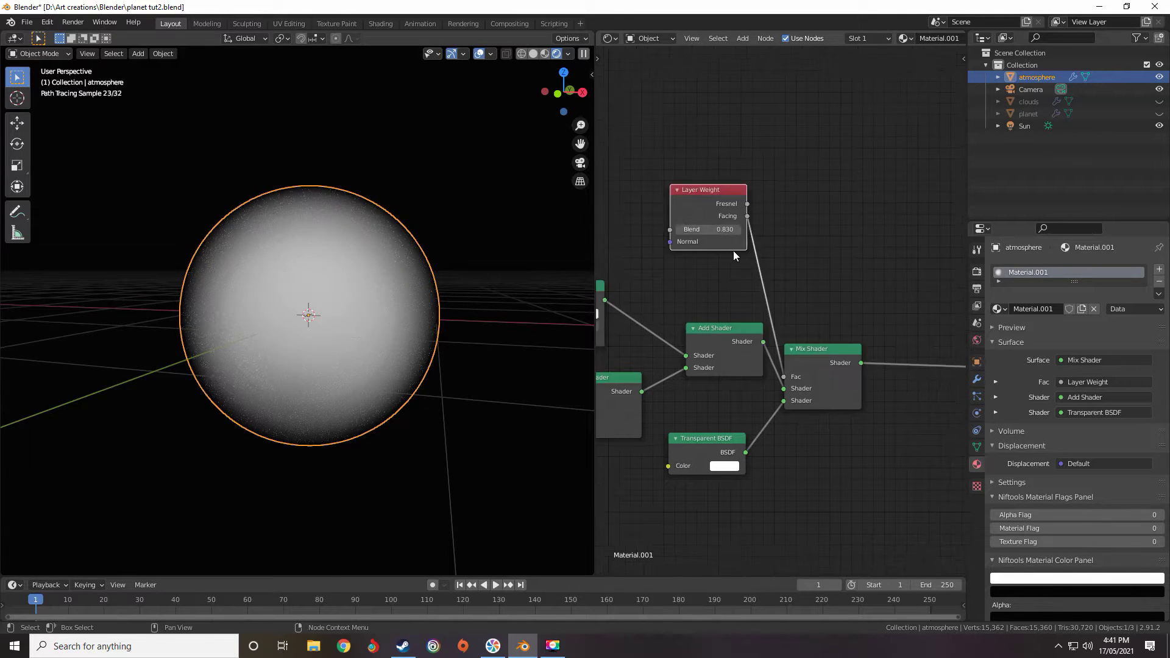
# Swap the final Mix Shader's two shader inputs so Transparent BSDF feeds the first and Add Shader the second
pyautogui.scroll(3, 730, 253)
pyautogui.moveTo(770, 387); pyautogui.dragTo(764, 351, button='middle')
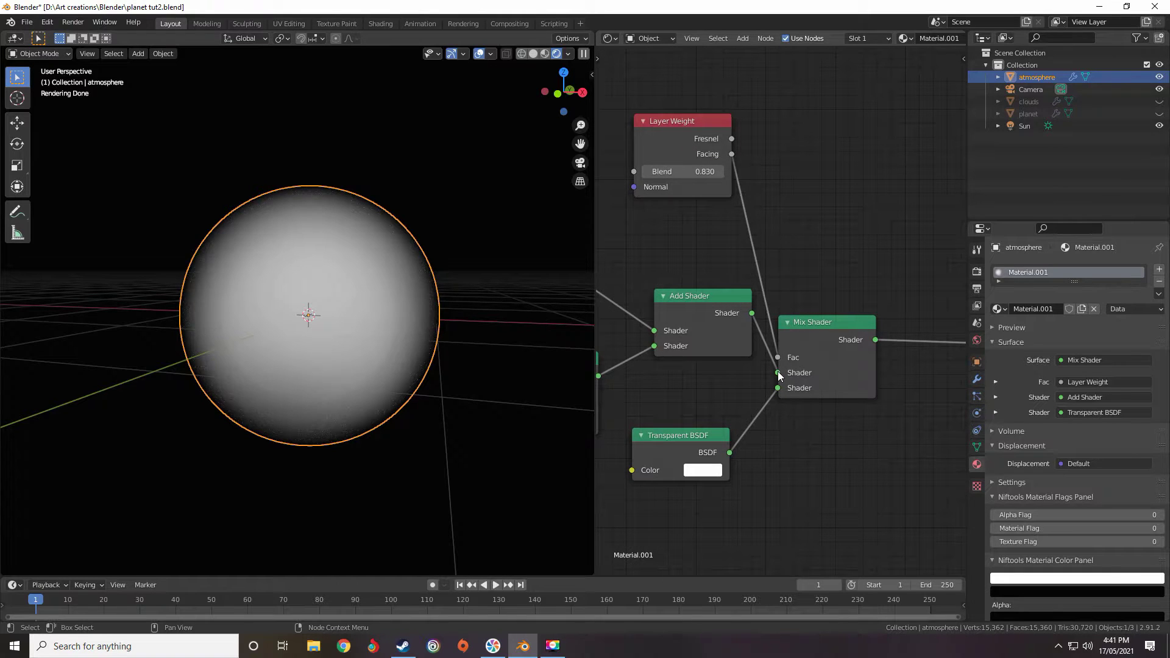
pyautogui.moveTo(777, 371); pyautogui.dragTo(778, 387)
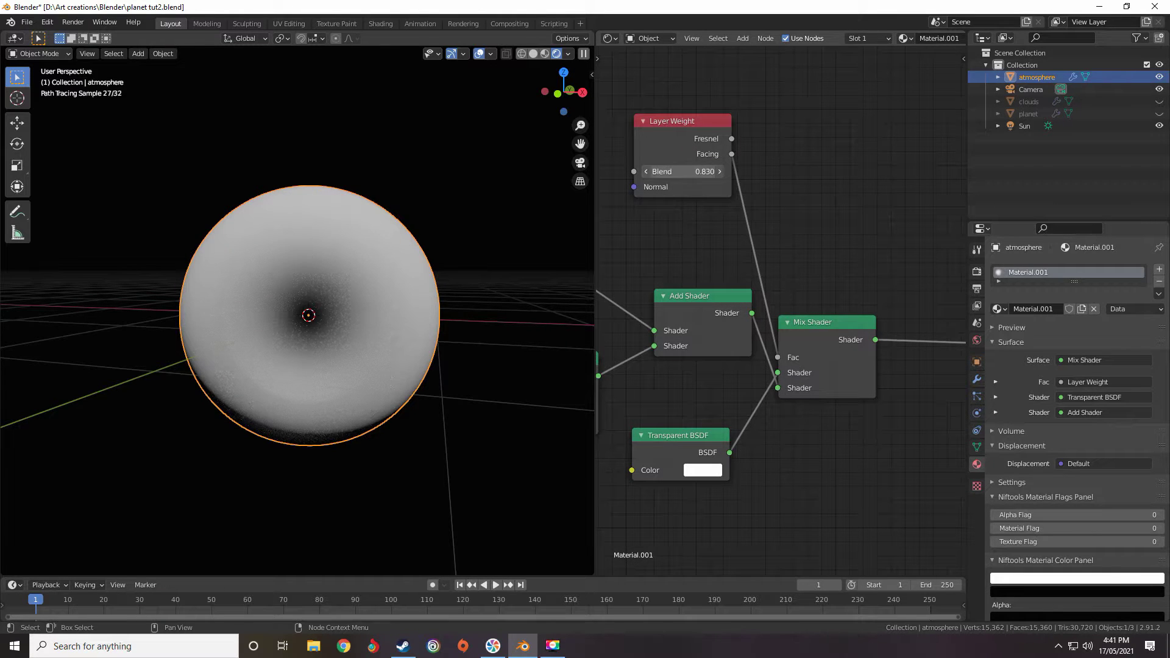
# Lower the Layer Weight's Blend in stages, from 0.5 down to 0.100
pyautogui.click(689, 175)
pyautogui.write('.5')
pyautogui.press('Return')
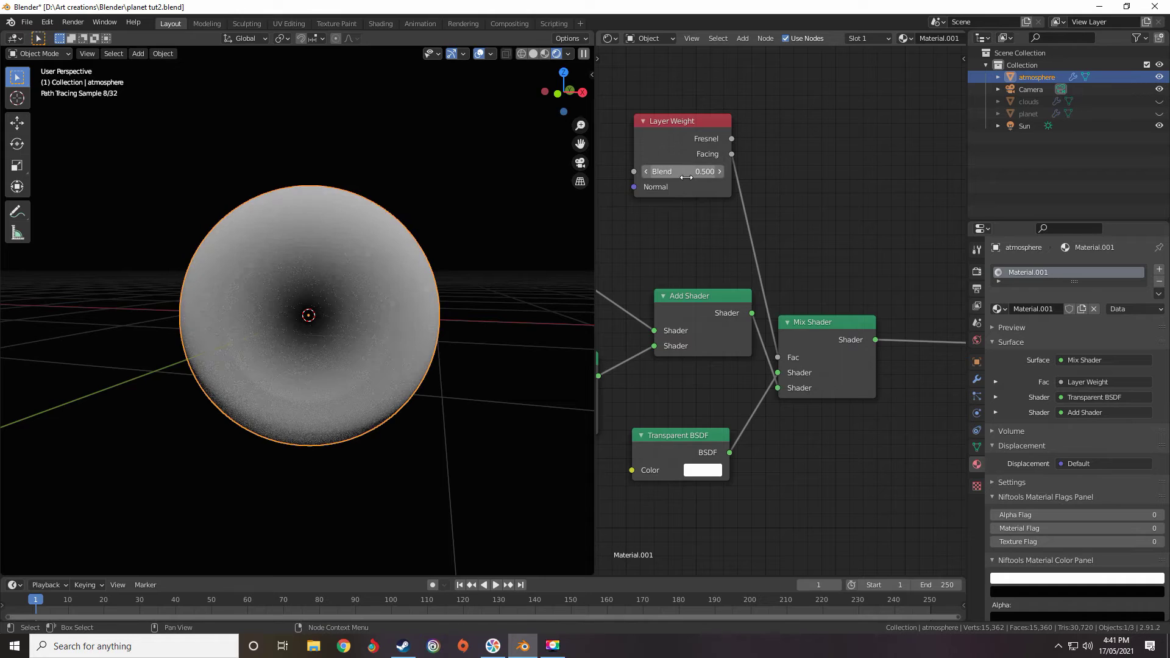
pyautogui.moveTo(487, 255); pyautogui.dragTo(444, 245, button='middle')
pyautogui.scroll(4, 443, 244)
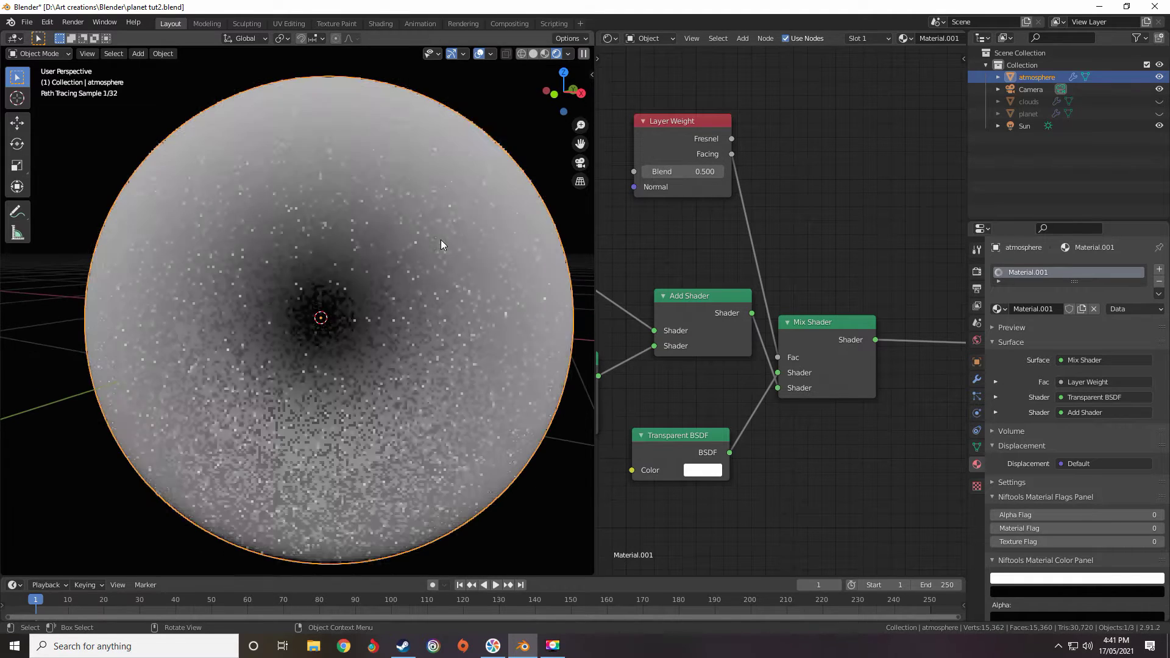
pyautogui.click(646, 172)
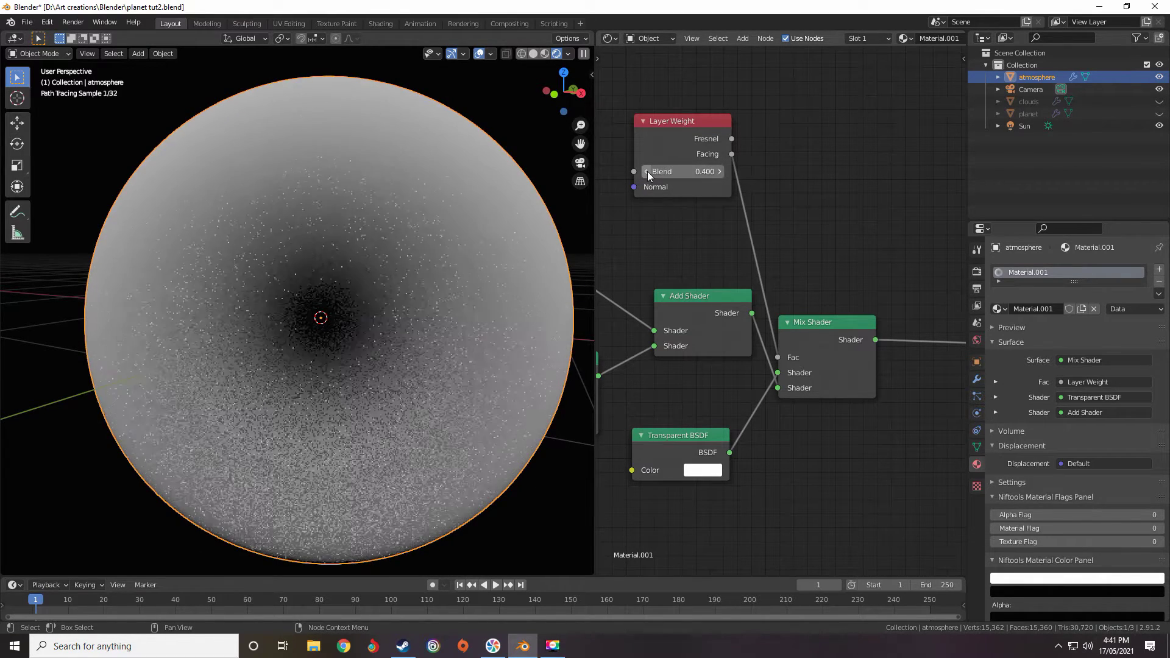
pyautogui.click(646, 171)
pyautogui.click(646, 172)
pyautogui.click(646, 172)
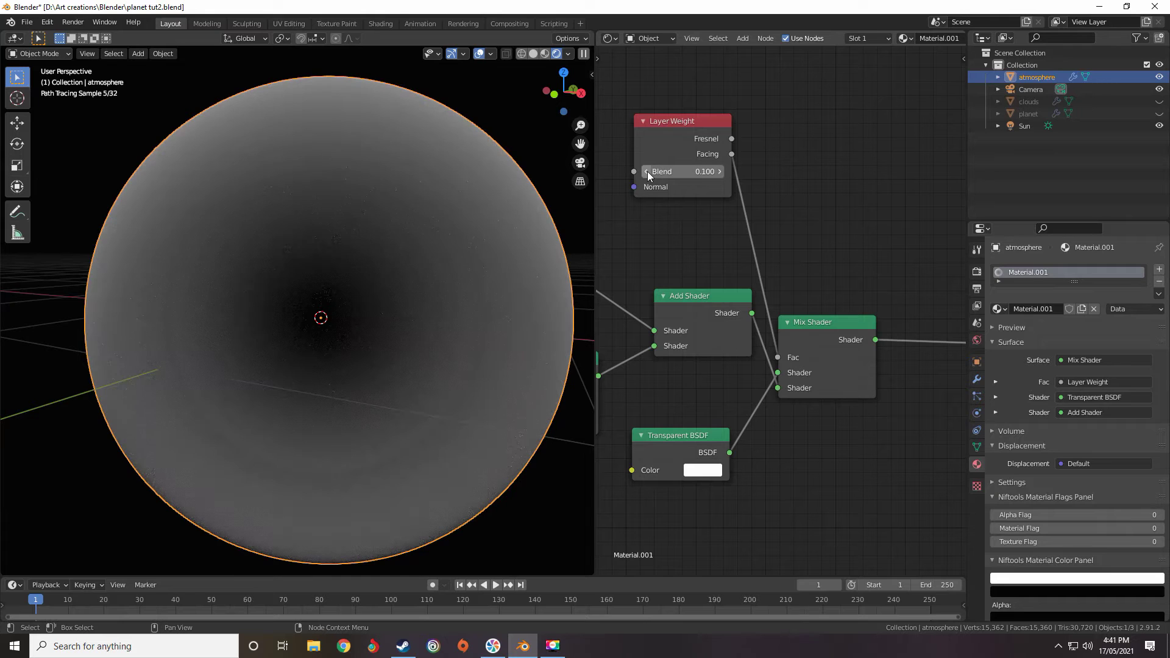
pyautogui.click(647, 172)
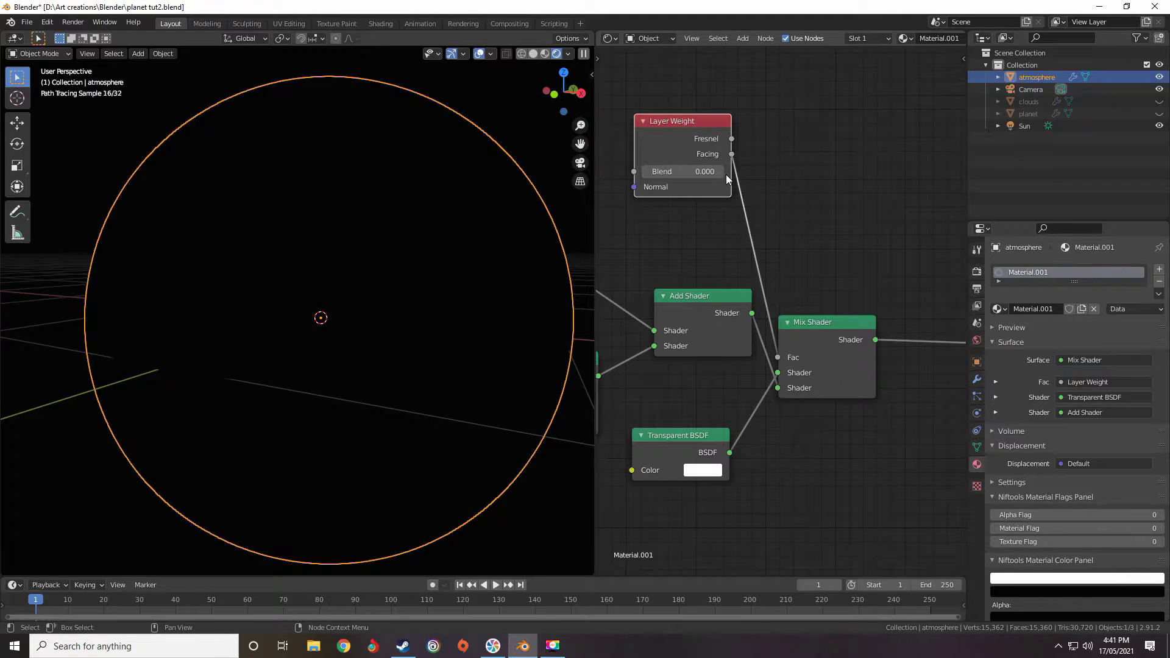
pyautogui.click(722, 172)
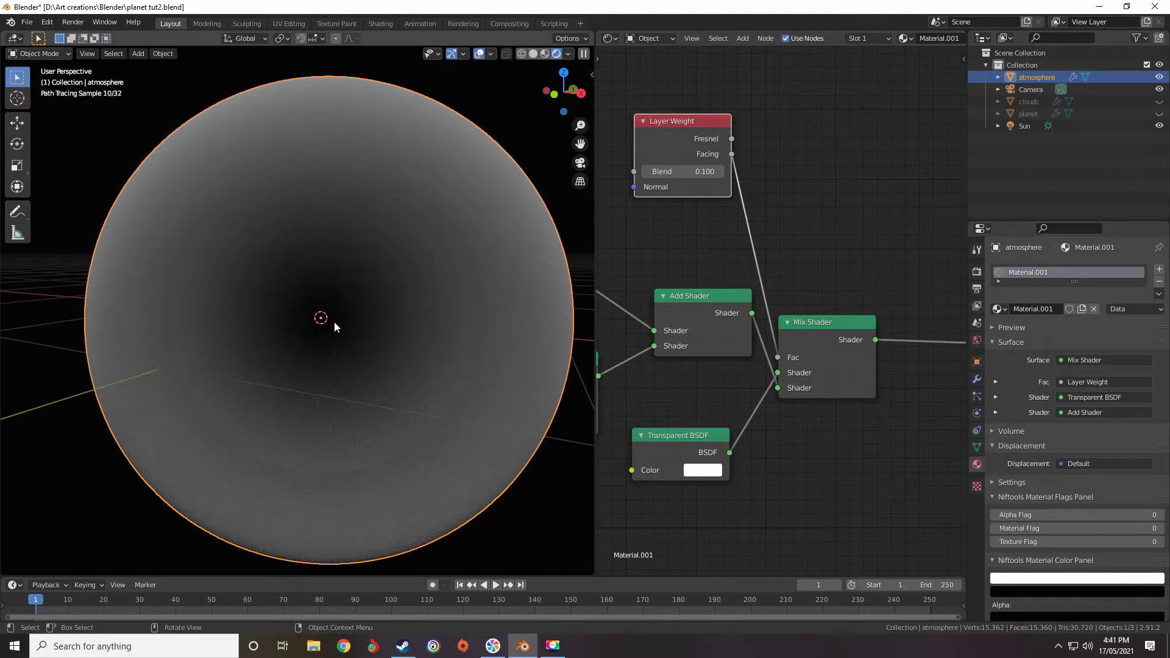
# Briefly show the planet and the clouds to check them with the atmosphere, and hide both again
pyautogui.click(1160, 114)
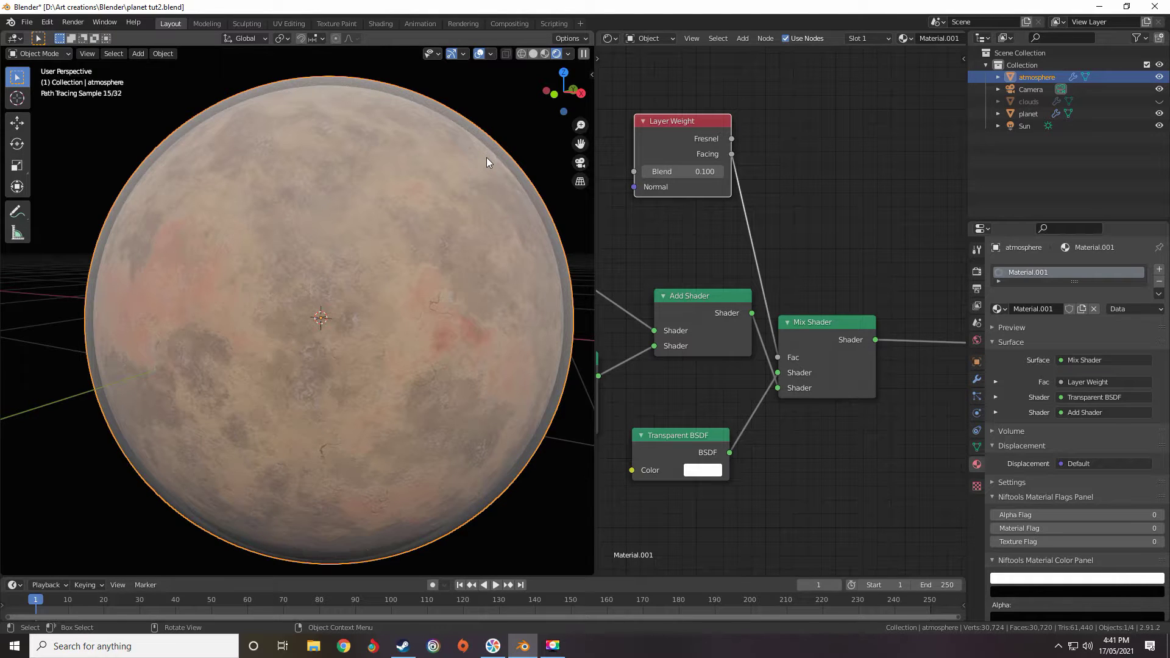
pyautogui.scroll(-2, 890, 165)
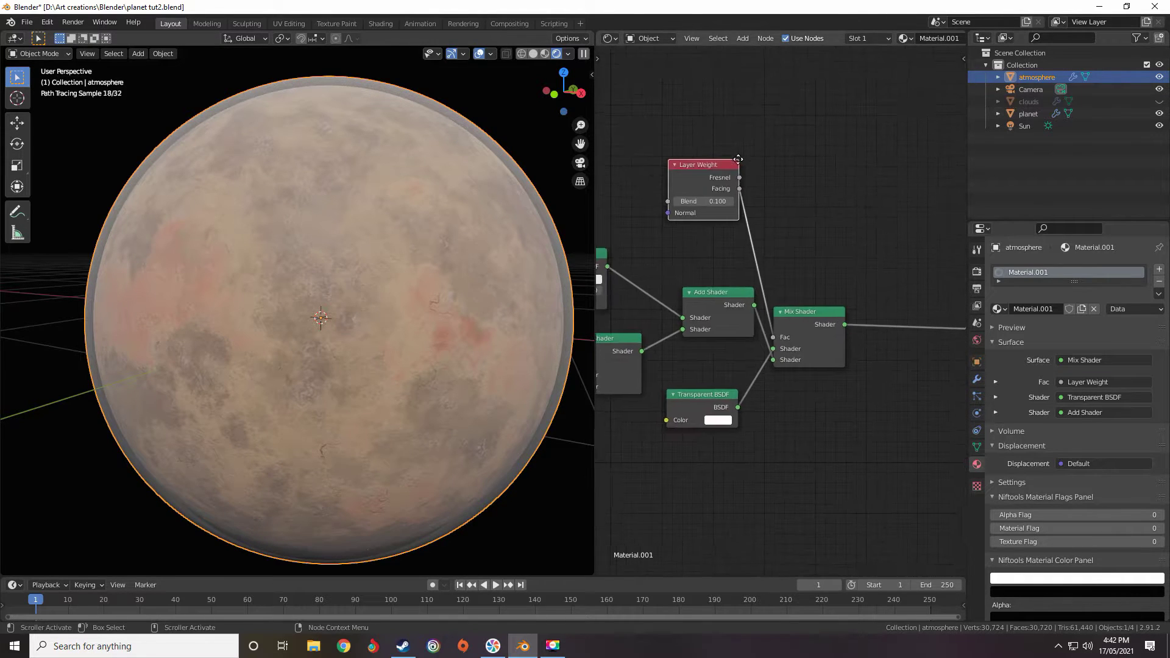
pyautogui.click(1160, 101)
pyautogui.click(1160, 102)
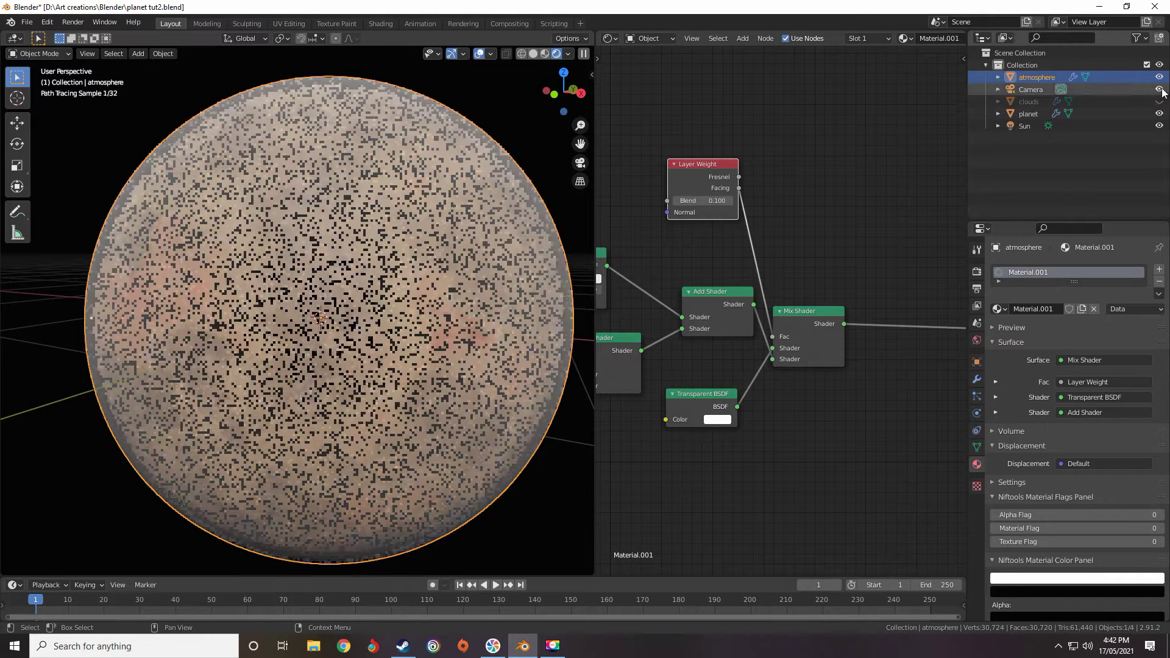
pyautogui.click(1160, 113)
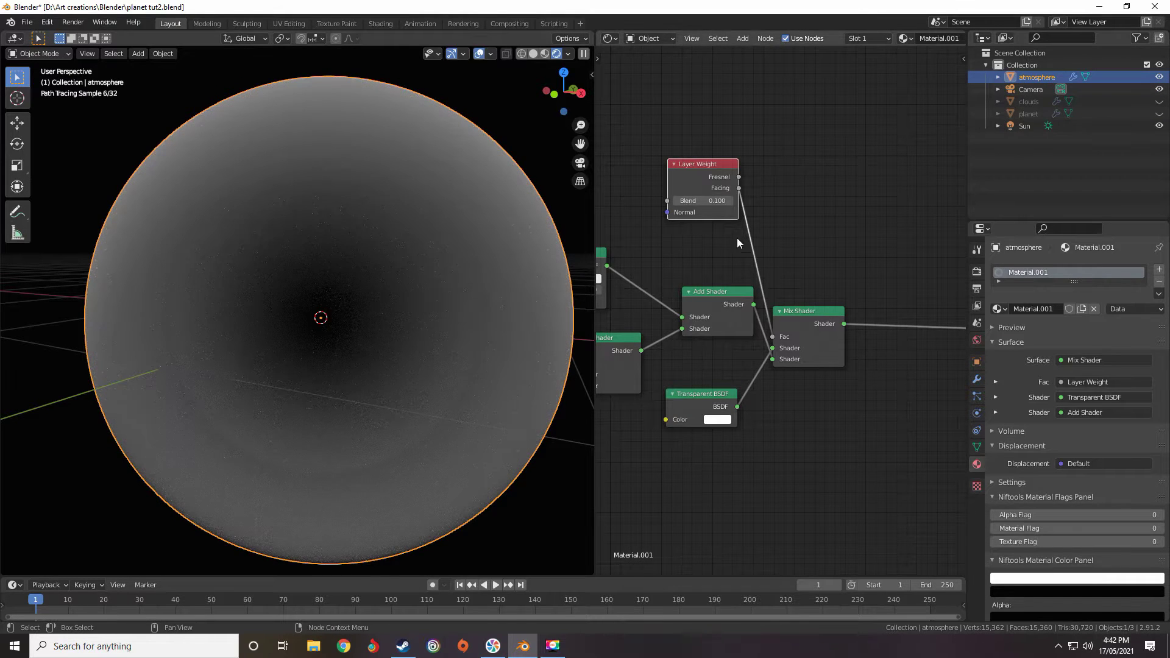
# Tint the Diffuse BSDF's color pale blue, with hue about 0.563 and saturation about 0.140
pyautogui.scroll(2, 737, 238)
pyautogui.scroll(3, 781, 177)
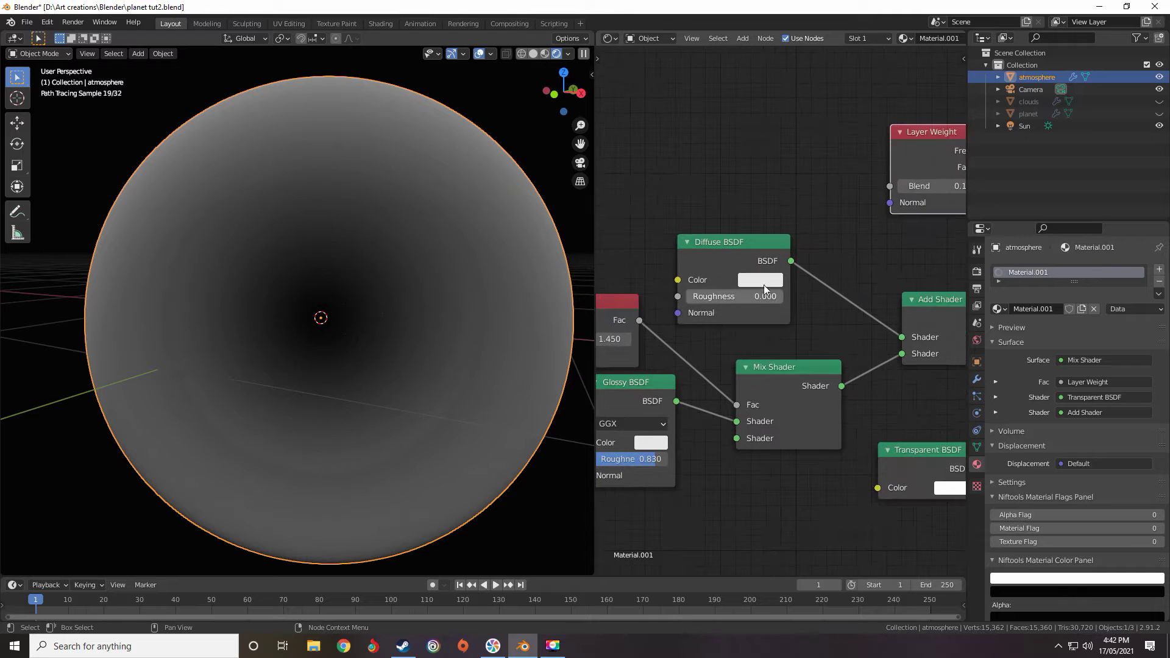
pyautogui.click(761, 280)
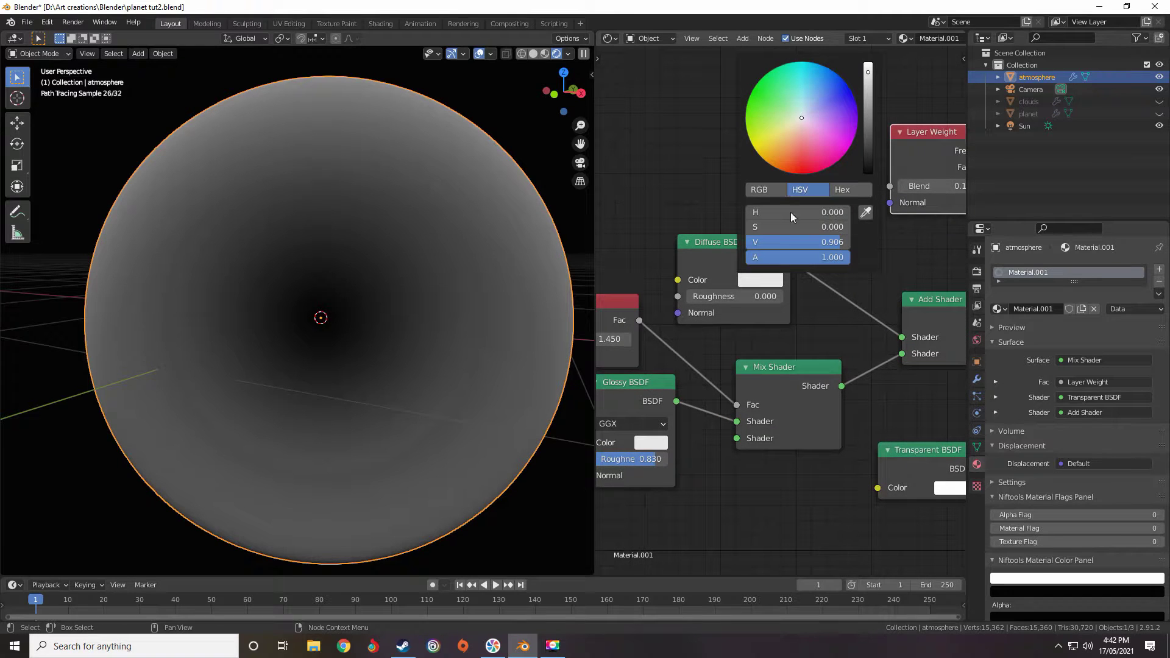
pyautogui.click(805, 112)
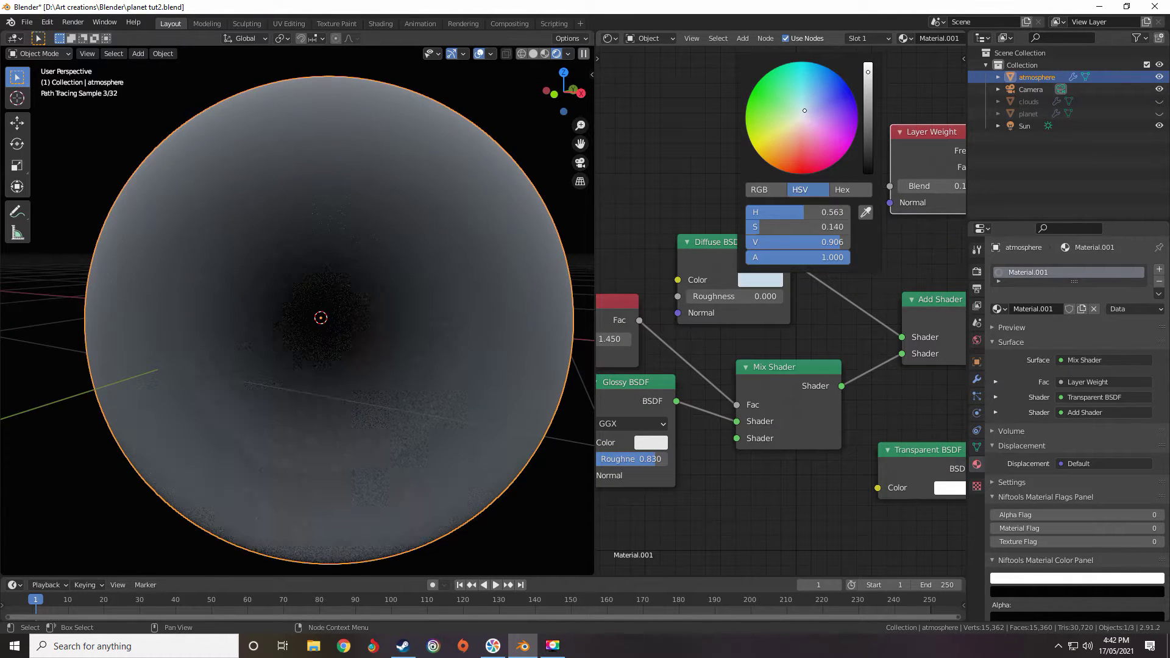
# Unhide the planet and inspect the atmosphere's upper rim from the right orthographic view
pyautogui.scroll(-3, 741, 348)
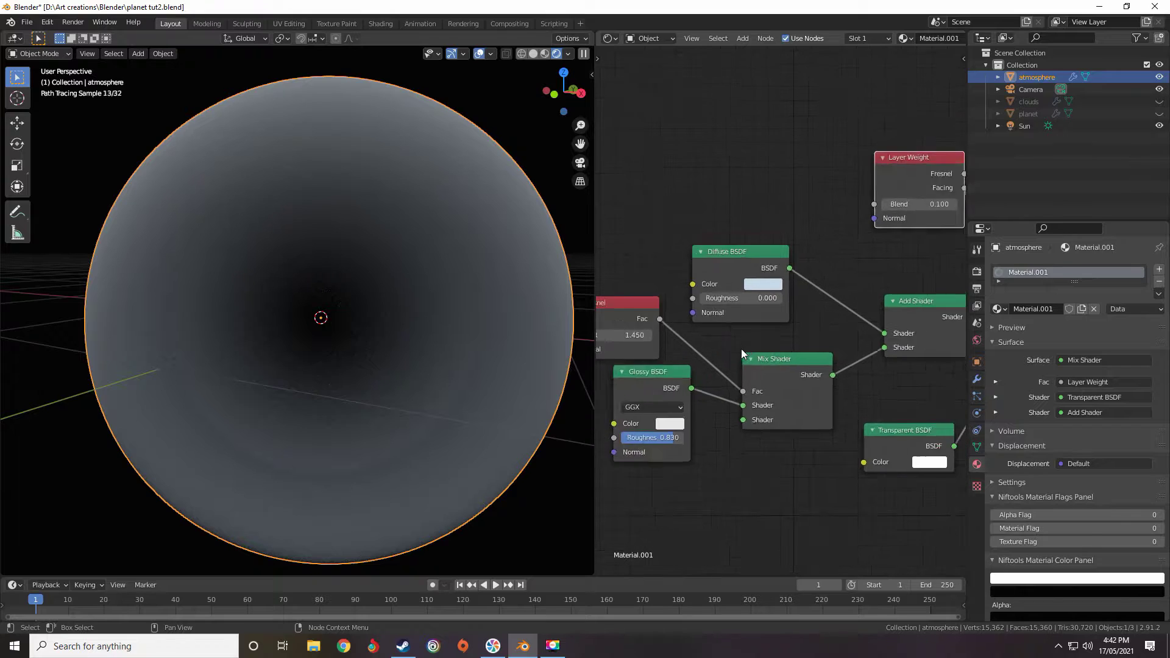
pyautogui.click(1158, 113)
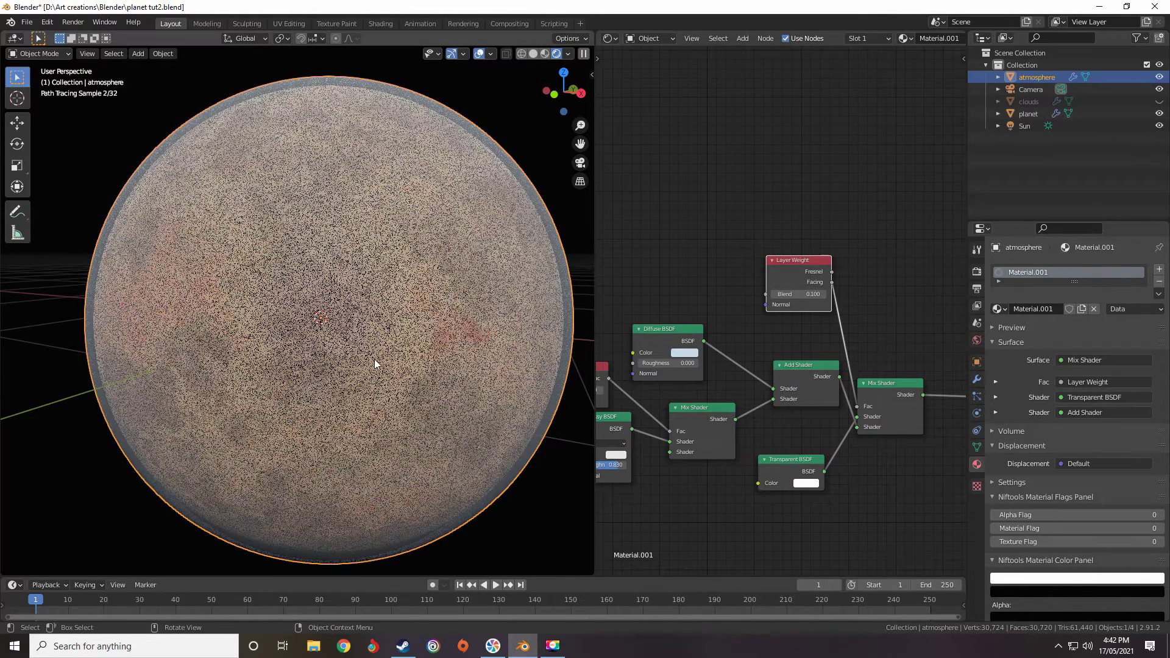
pyautogui.press('KP_3')
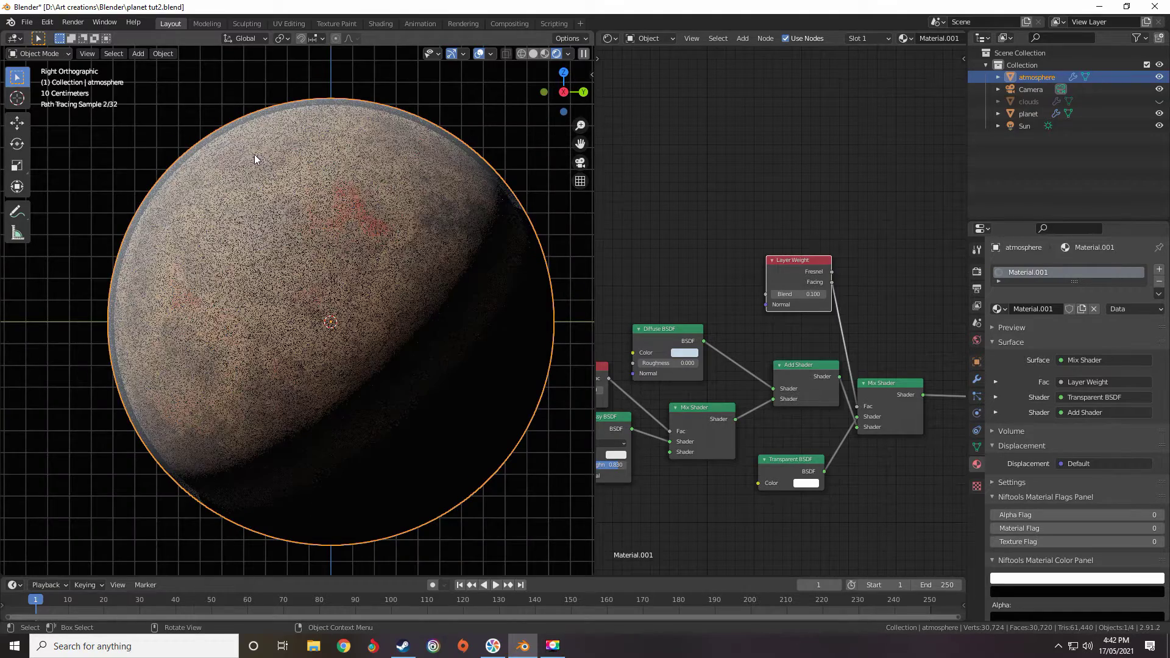
pyautogui.scroll(4, 348, 236)
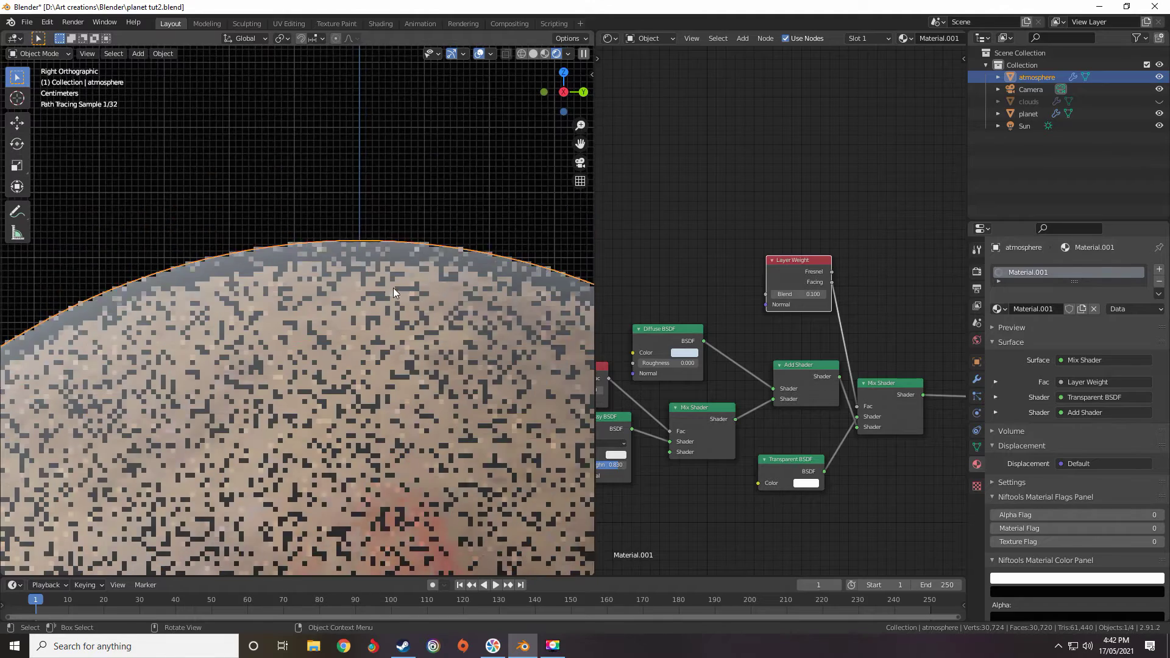
pyautogui.scroll(-2, 396, 273)
# Change the viewport to Solid and finally Wireframe shading to compare the atmosphere and planet surfaces
pyautogui.press('z')
pyautogui.click(484, 261)
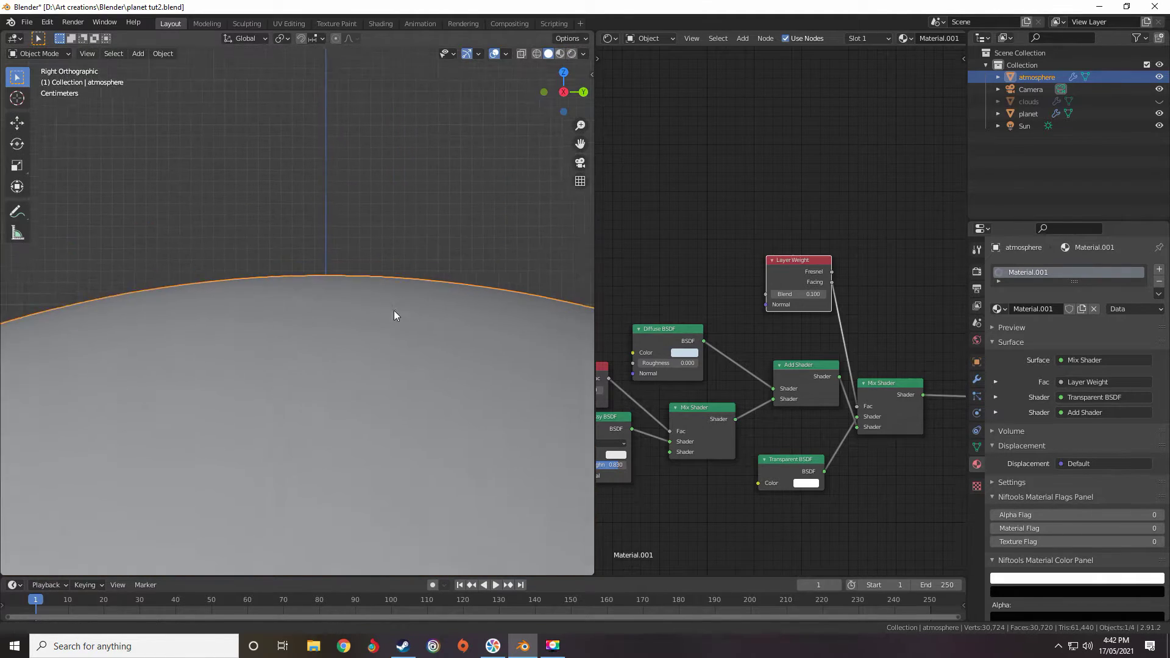
pyautogui.press('z')
pyautogui.click(342, 288)
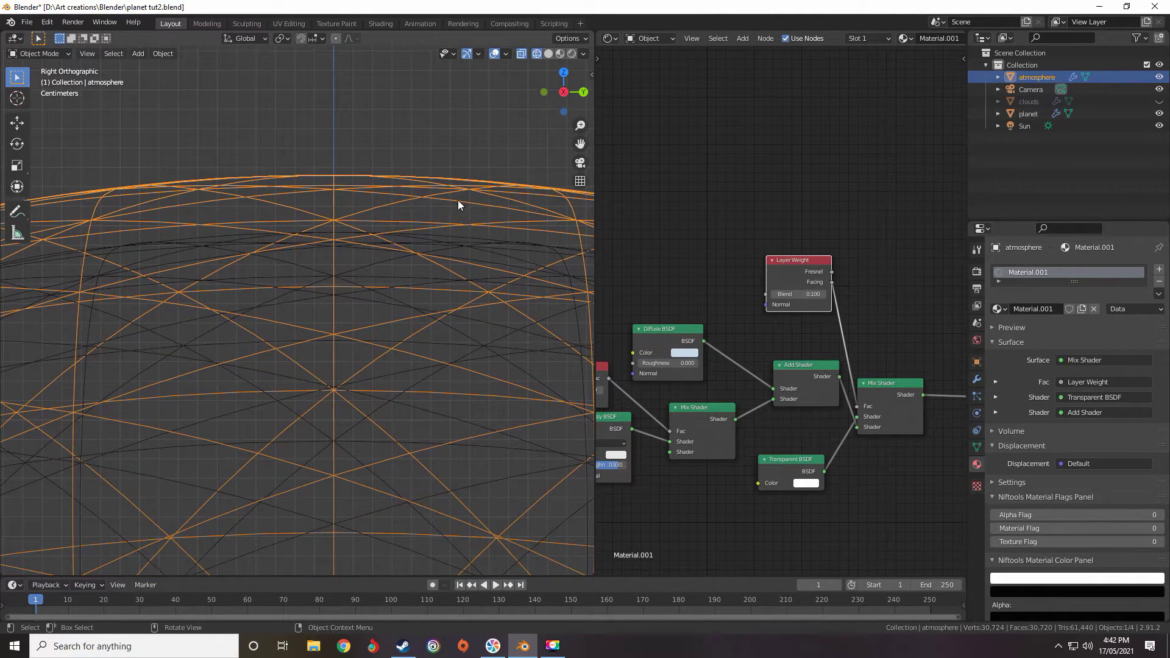
# Unhide the clouds and scale them down until their surface sits close above the planet's
pyautogui.click(1160, 101)
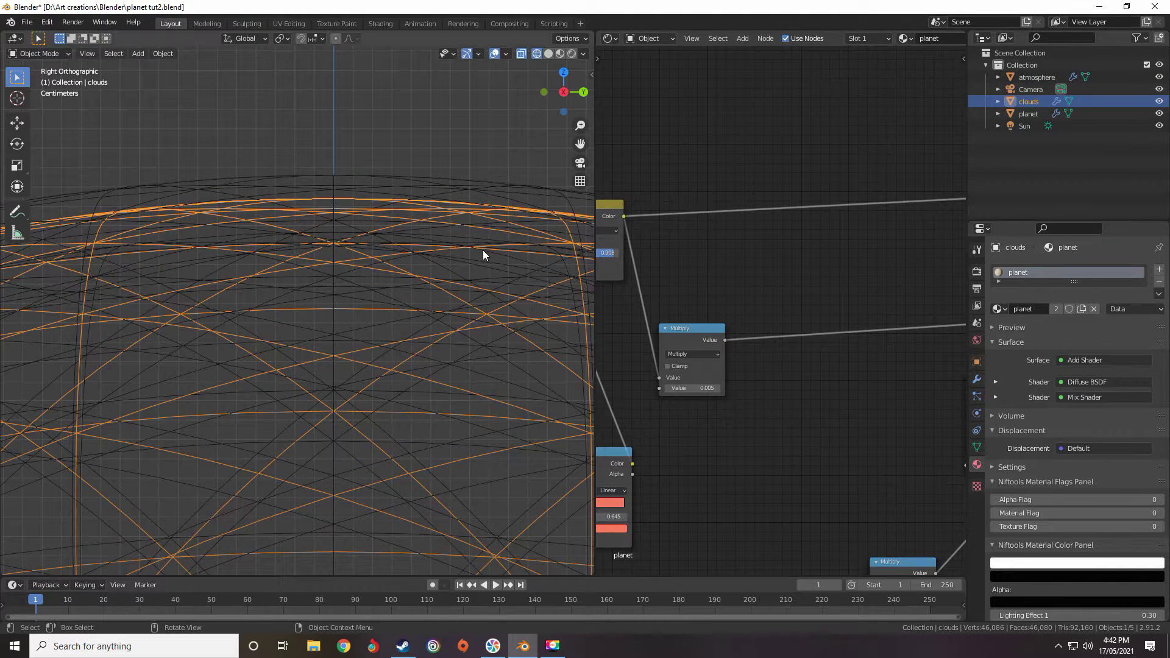
pyautogui.click(482, 251)
pyautogui.click(476, 226)
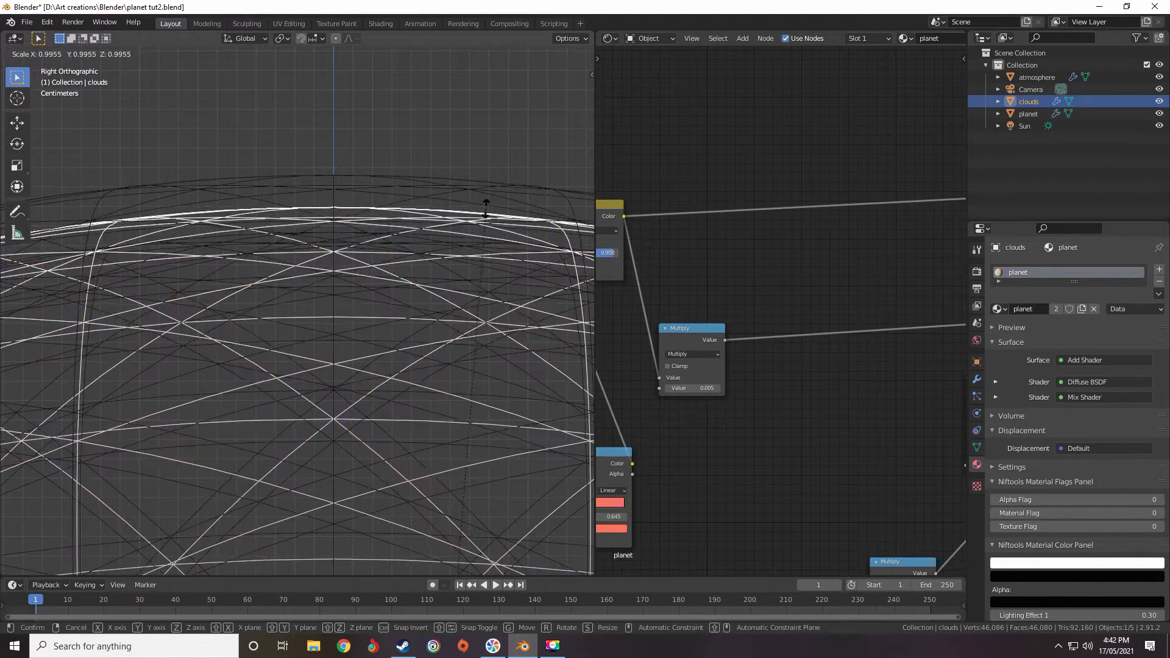
pyautogui.click(463, 243)
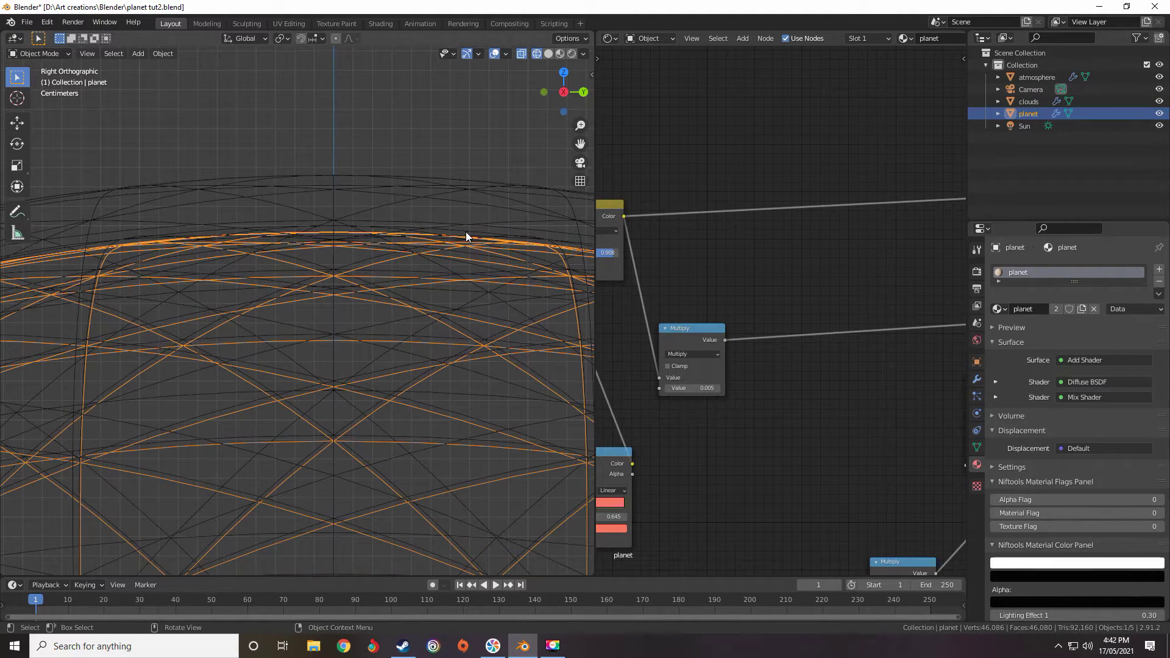
pyautogui.click(481, 225)
pyautogui.press('s')
pyautogui.click(481, 226)
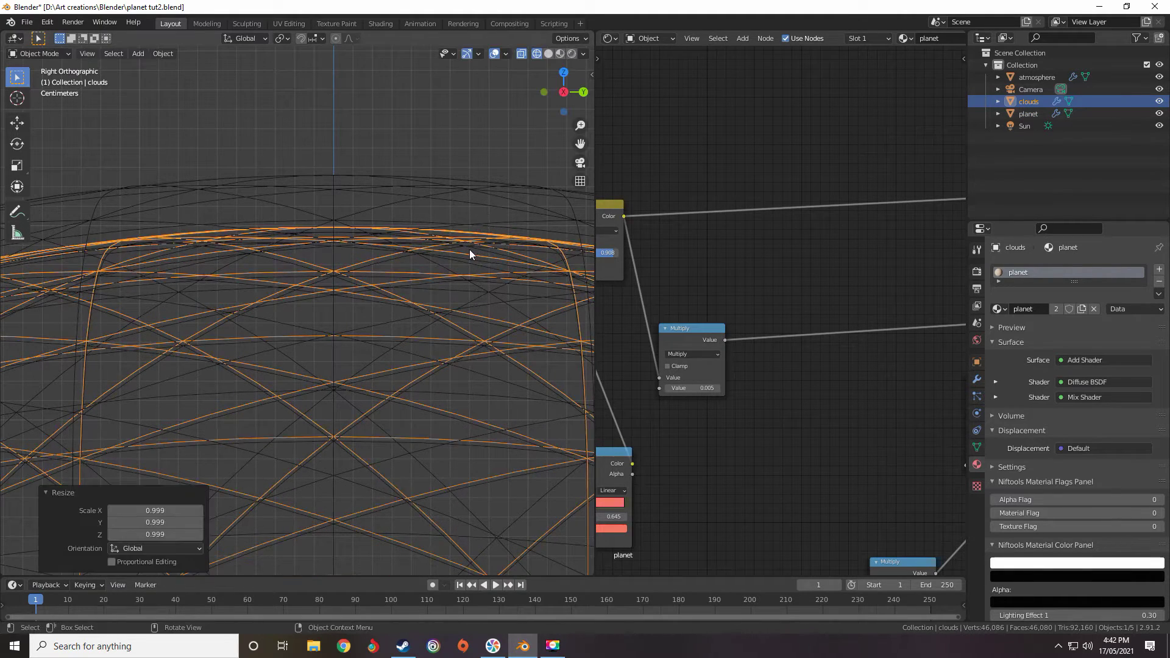
# Fine-tune the clouds' scale in tiny amounts so they sit just outside the planet's surface
pyautogui.click(470, 250)
pyautogui.click(483, 226)
pyautogui.press('s')
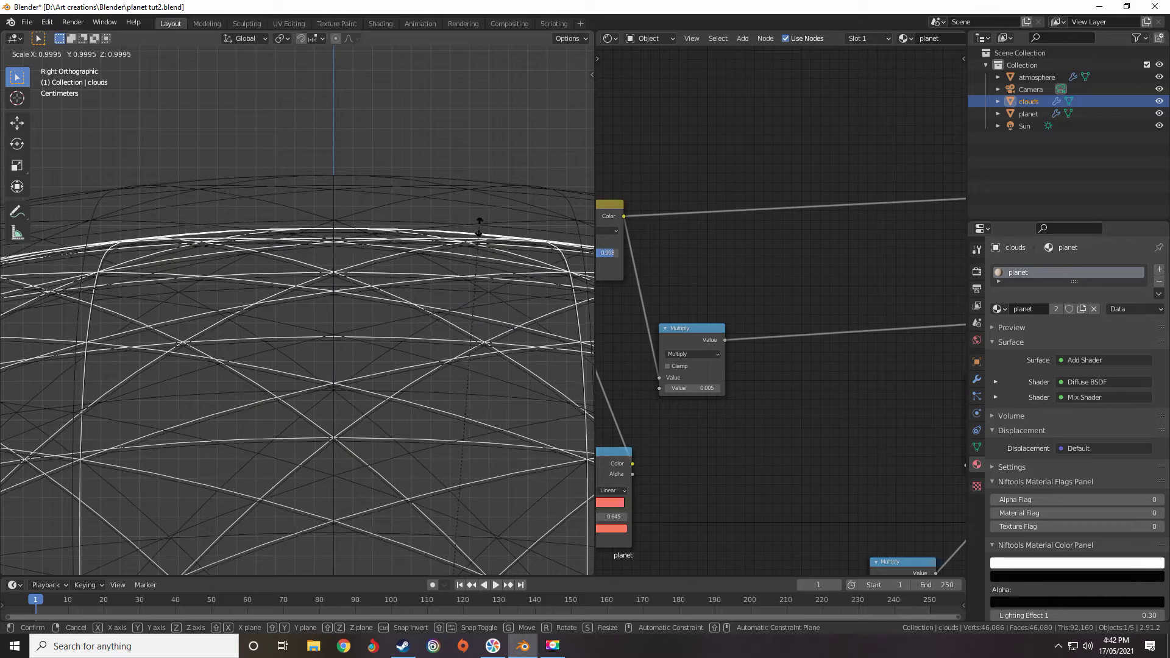
pyautogui.click(478, 231)
pyautogui.click(481, 238)
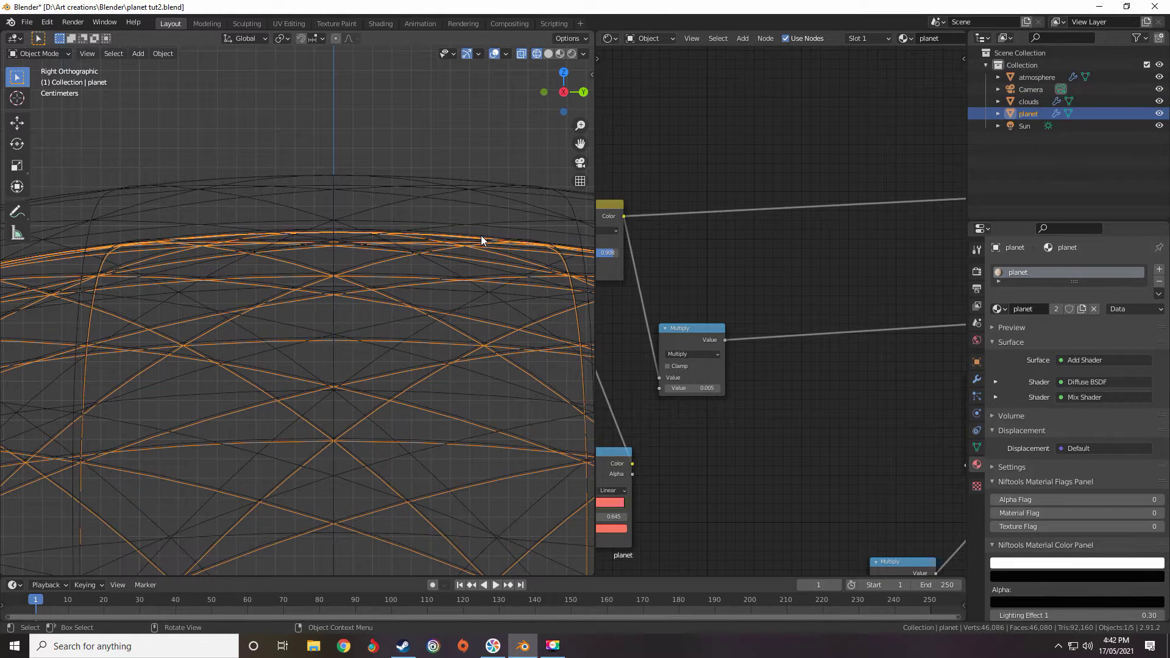
pyautogui.click(480, 234)
pyautogui.press('s')
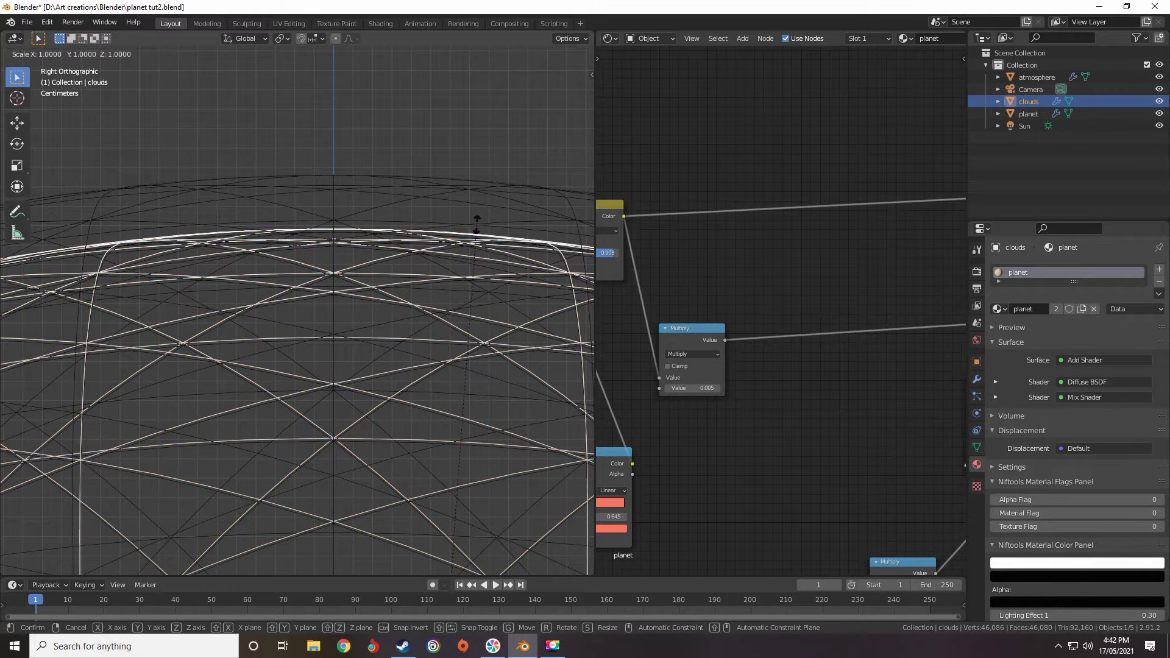
pyautogui.click(474, 232)
# Scale the atmosphere down by about 0.982 and switch the viewport to Rendered shading
pyautogui.click(450, 180)
pyautogui.press('s')
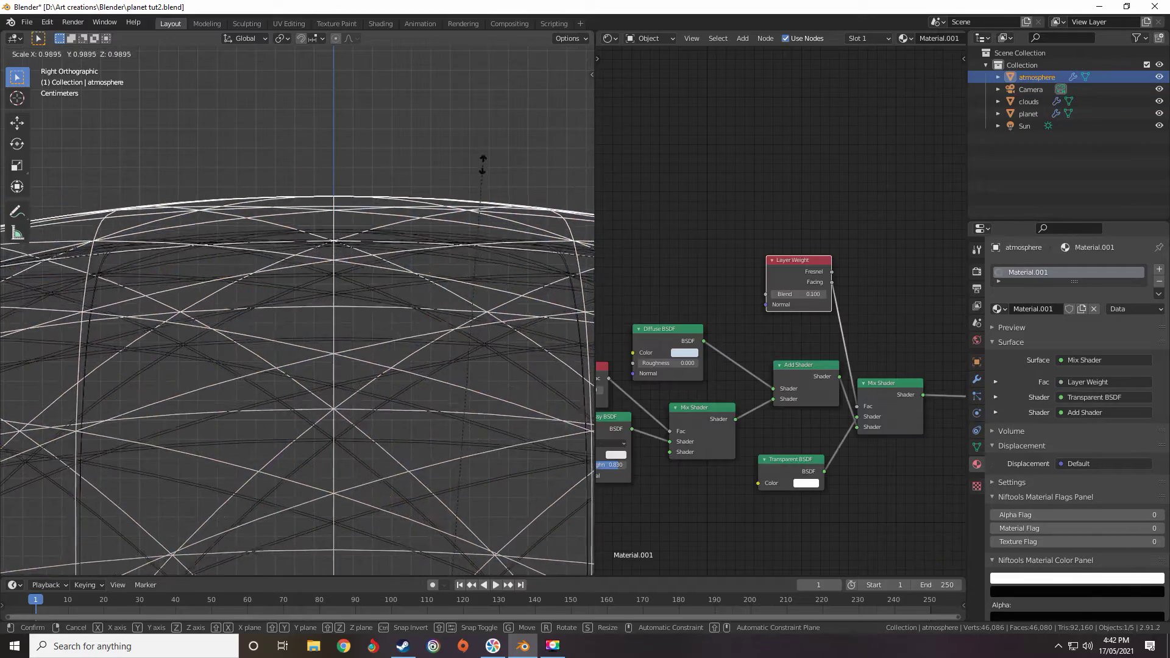
pyautogui.click(480, 188)
pyautogui.moveTo(482, 181); pyautogui.dragTo(418, 274, button='middle')
pyautogui.press('z')
pyautogui.click(417, 206)
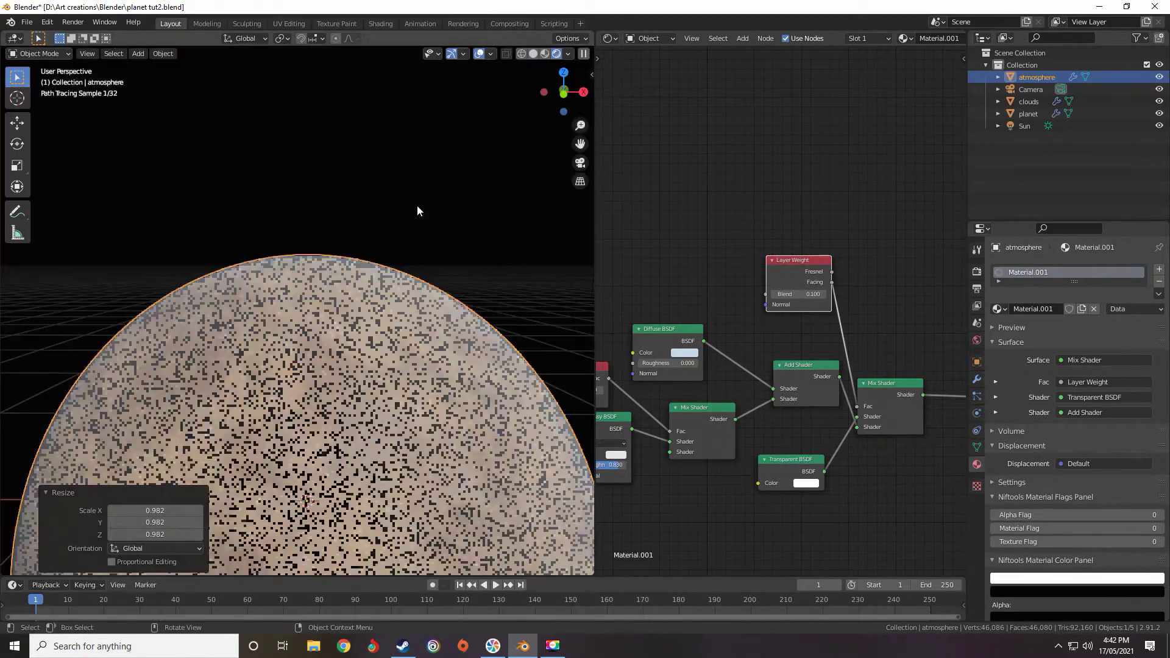
# Adjust the atmosphere's size with two small rescales, by about 1.004 and by about 0.997
pyautogui.click(442, 212)
pyautogui.click(1033, 79)
pyautogui.press('s')
pyautogui.click(386, 201)
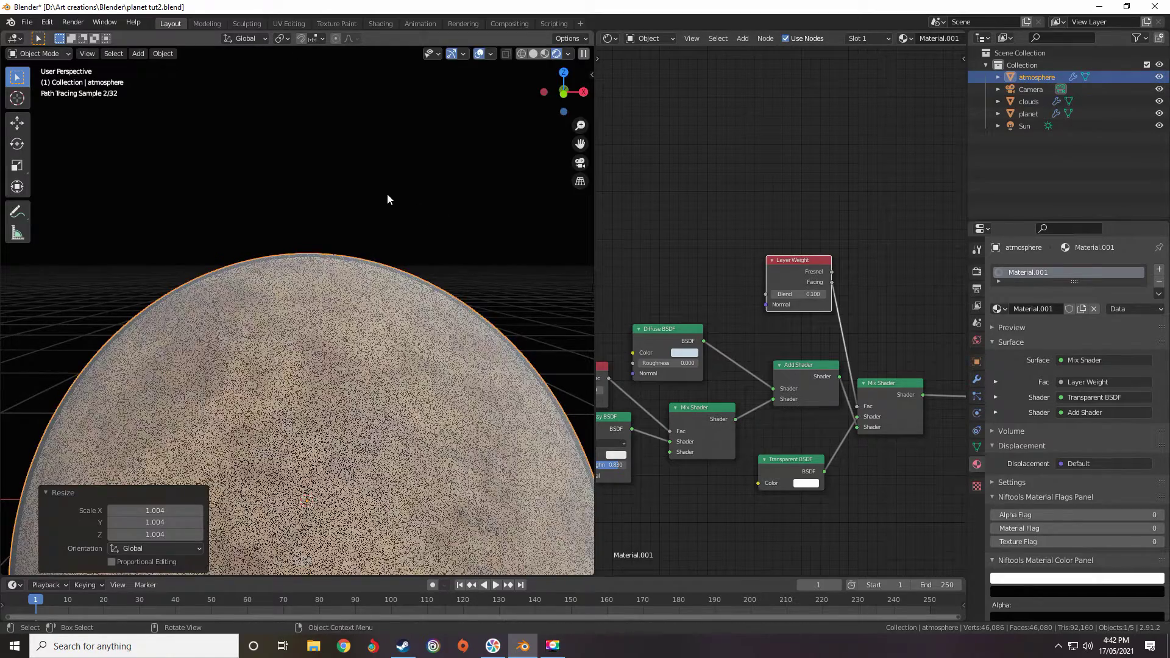
pyautogui.press('s')
pyautogui.click(385, 202)
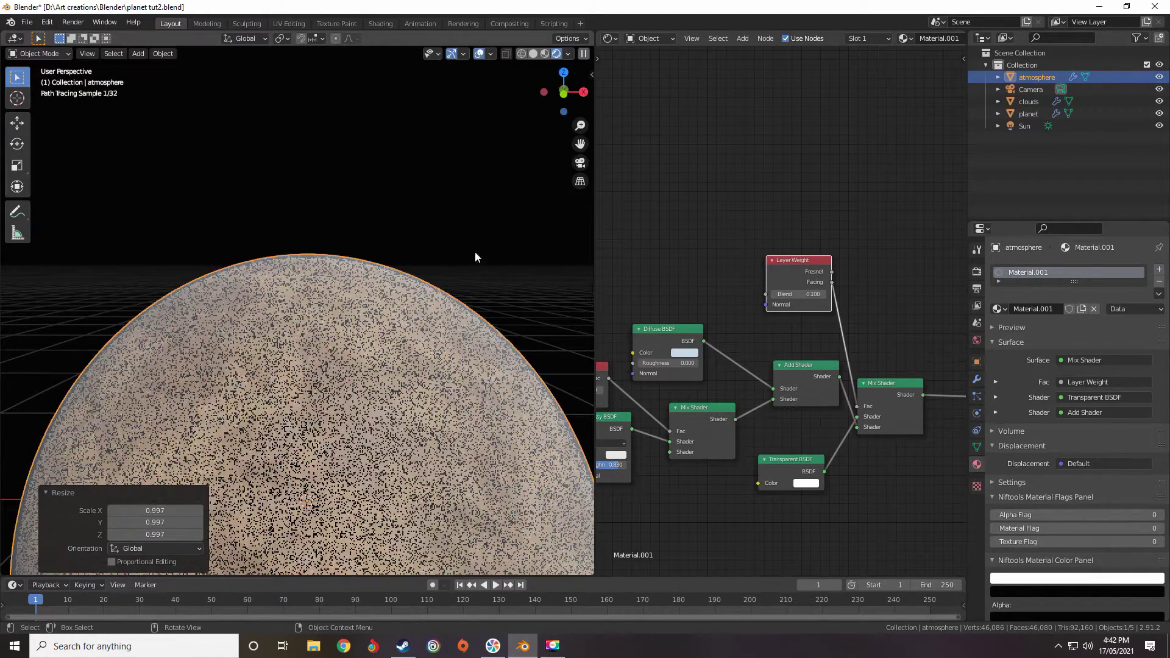
# Move the Layer Weight node aside and insert a ColorRamp between its Facing output and the Mix Shader's Fac
pyautogui.keyDown('shift'); pyautogui.moveTo(464, 322); pyautogui.dragTo(497, 279, button='middle'); pyautogui.keyUp('shift')
pyautogui.scroll(3, 829, 321)
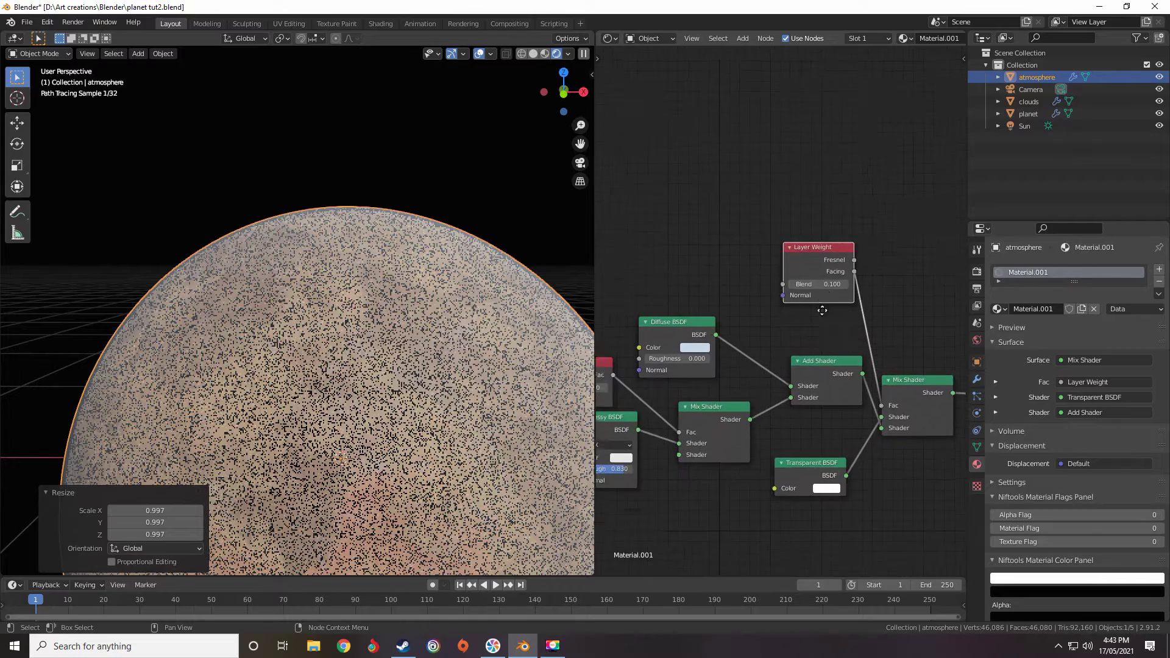
pyautogui.moveTo(821, 268); pyautogui.dragTo(722, 170)
pyautogui.hotkey('shift', 'a')
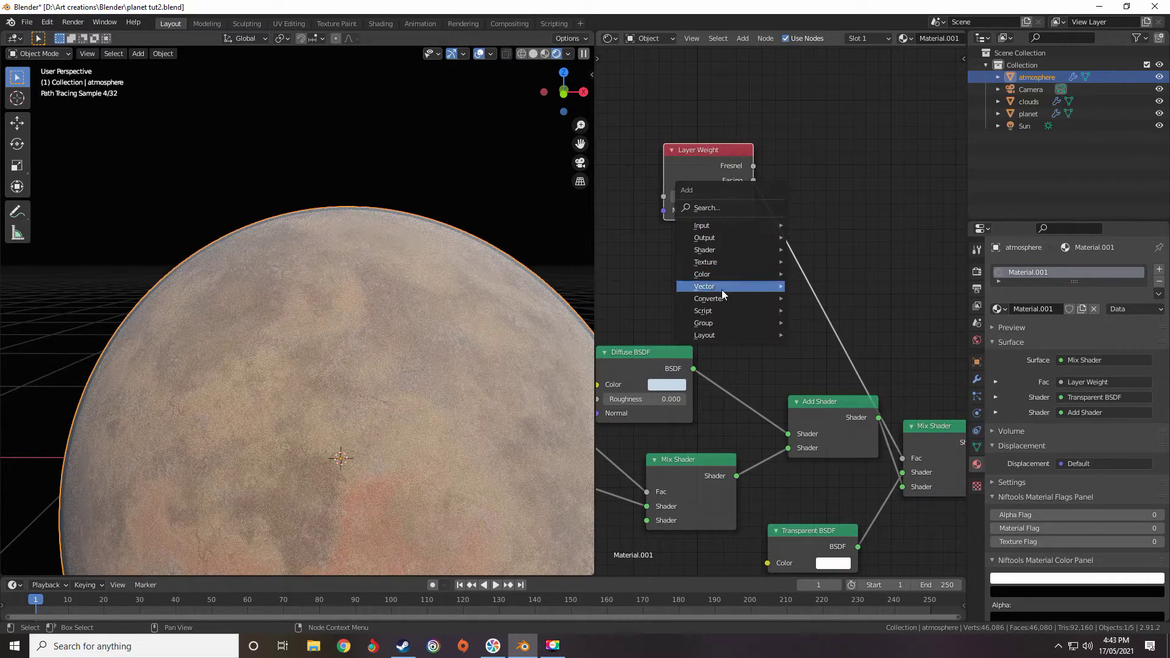
pyautogui.moveTo(714, 266)
pyautogui.moveTo(719, 294)
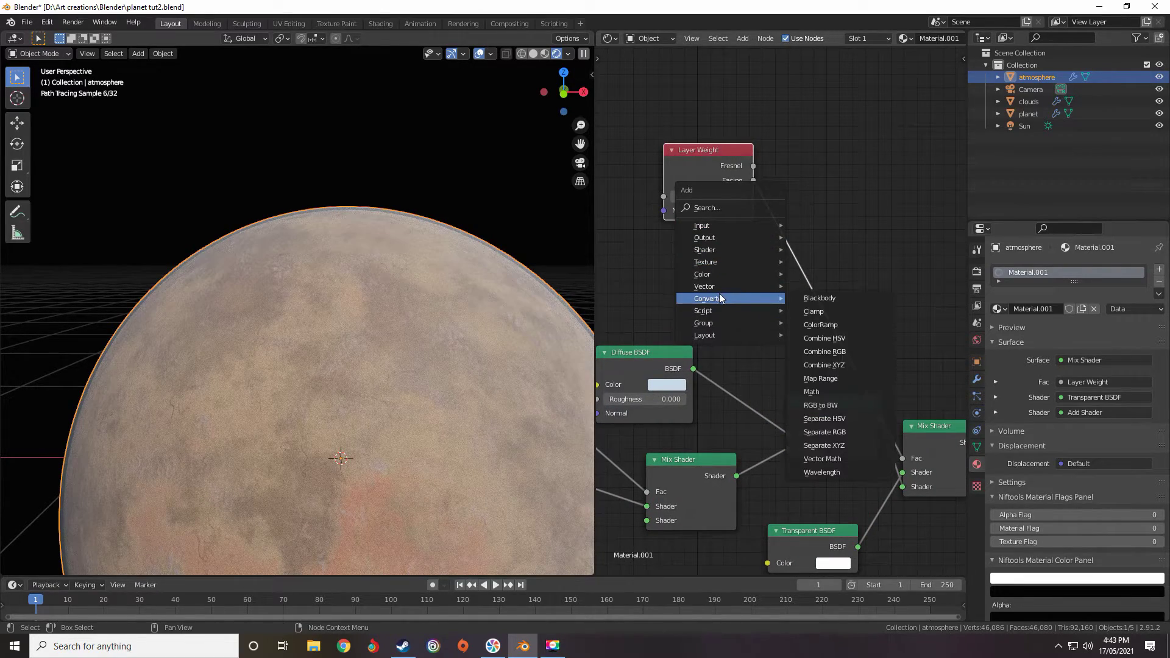
pyautogui.click(825, 329)
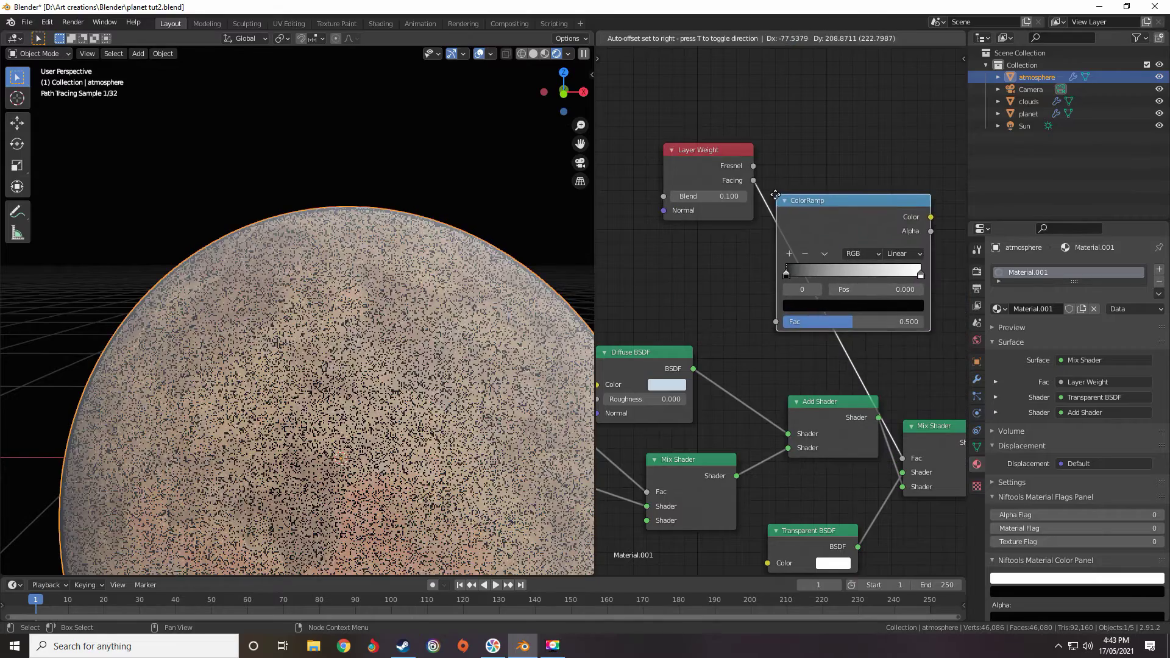
pyautogui.click(769, 213)
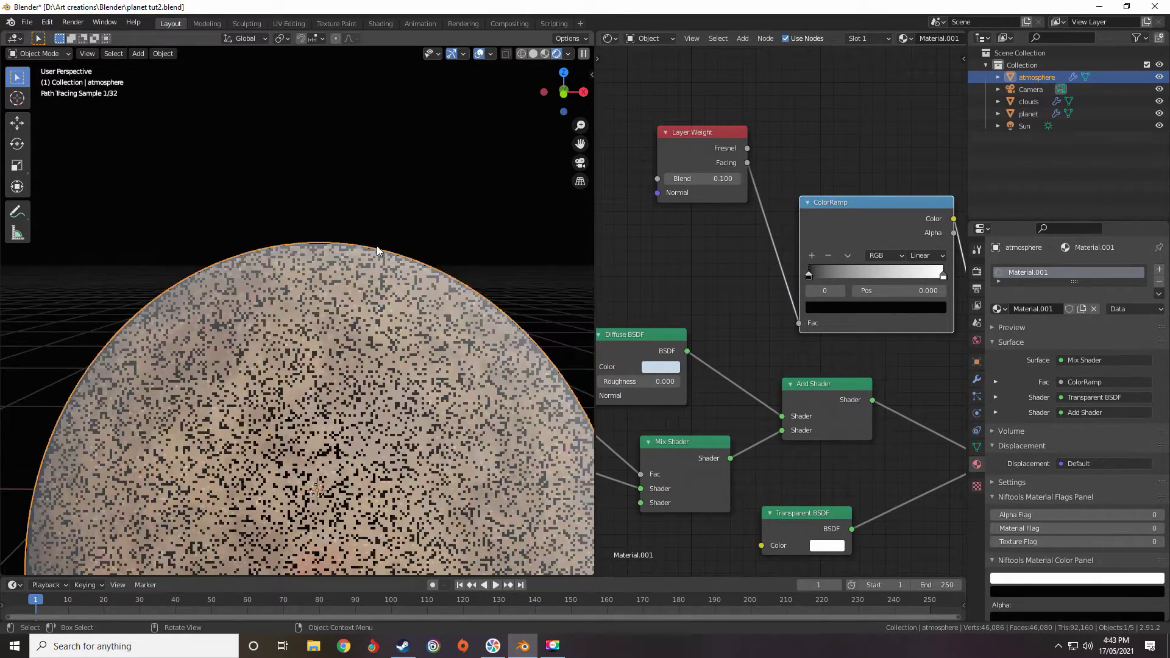
# Deselect the atmosphere and inspect its upper rim against the planet from the right orthographic view
pyautogui.scroll(-1, 782, 318)
pyautogui.press('KP_3')
pyautogui.scroll(5, 385, 273)
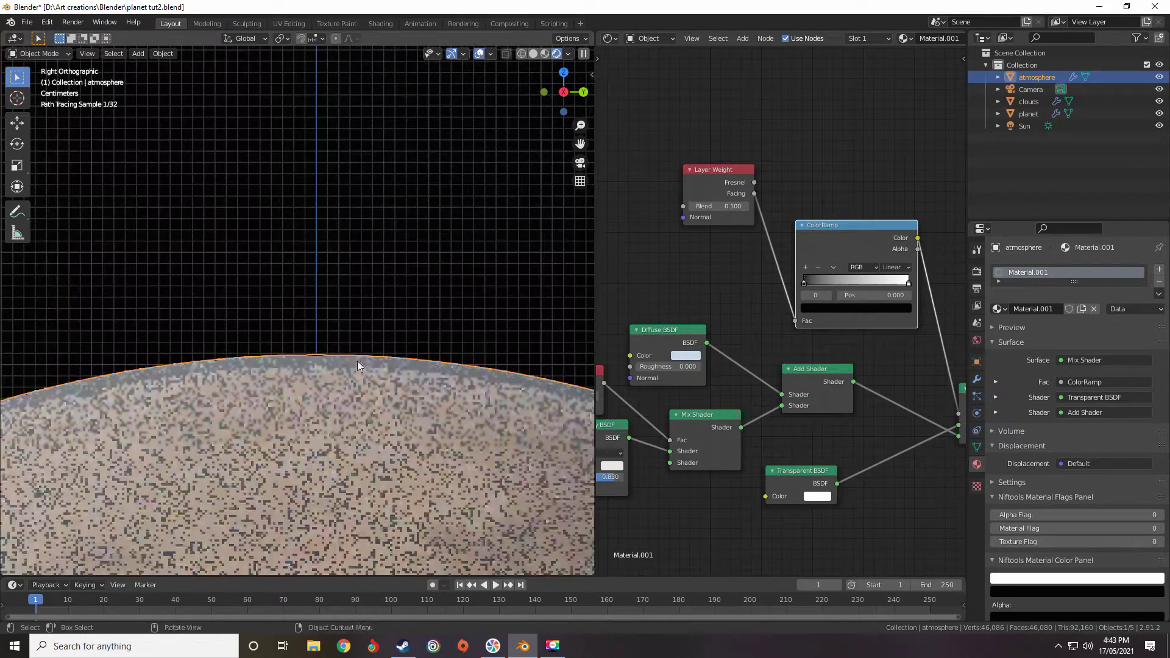
pyautogui.click(349, 228)
pyautogui.scroll(-8, 476, 314)
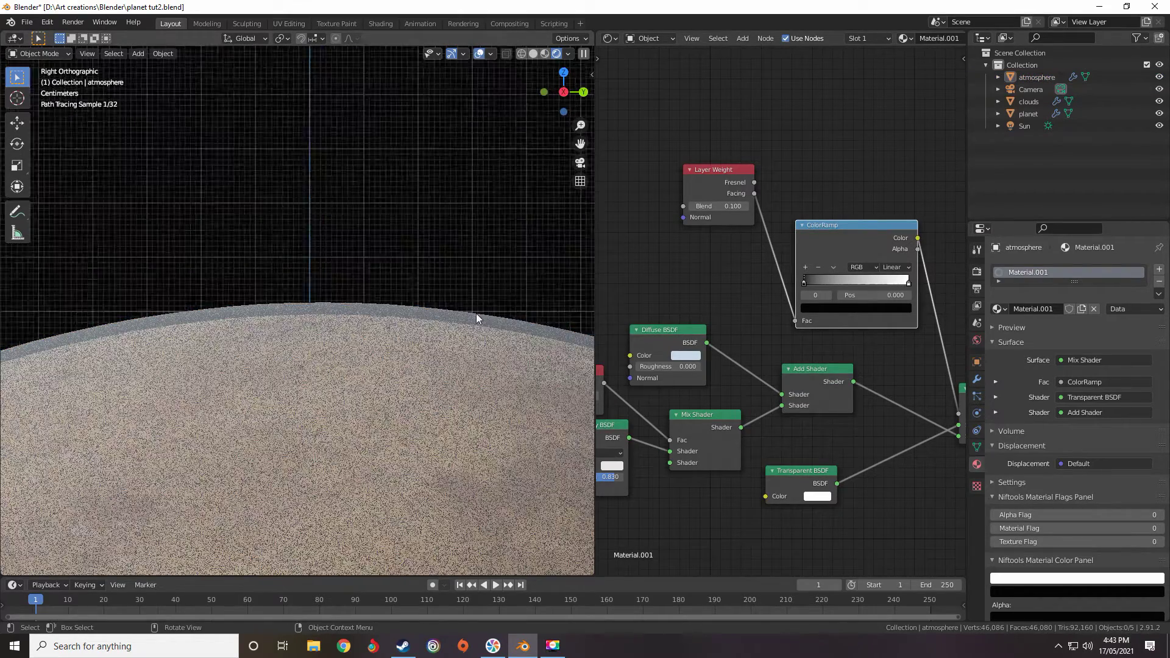
# Connect the ColorRamp's Color output directly to the Material Output's Surface to preview the gradient
pyautogui.moveTo(889, 431); pyautogui.dragTo(749, 341, button='middle')
pyautogui.scroll(-2, 756, 334)
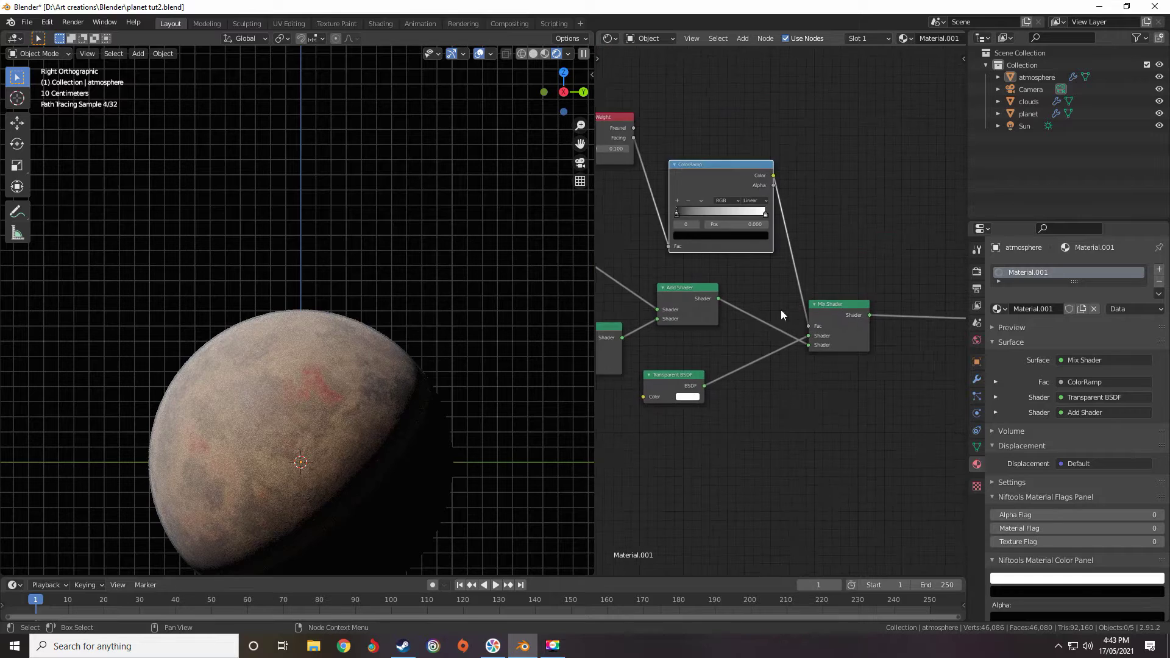
pyautogui.scroll(3, 781, 309)
pyautogui.scroll(-3, 782, 305)
pyautogui.moveTo(758, 253); pyautogui.dragTo(937, 272, button='middle')
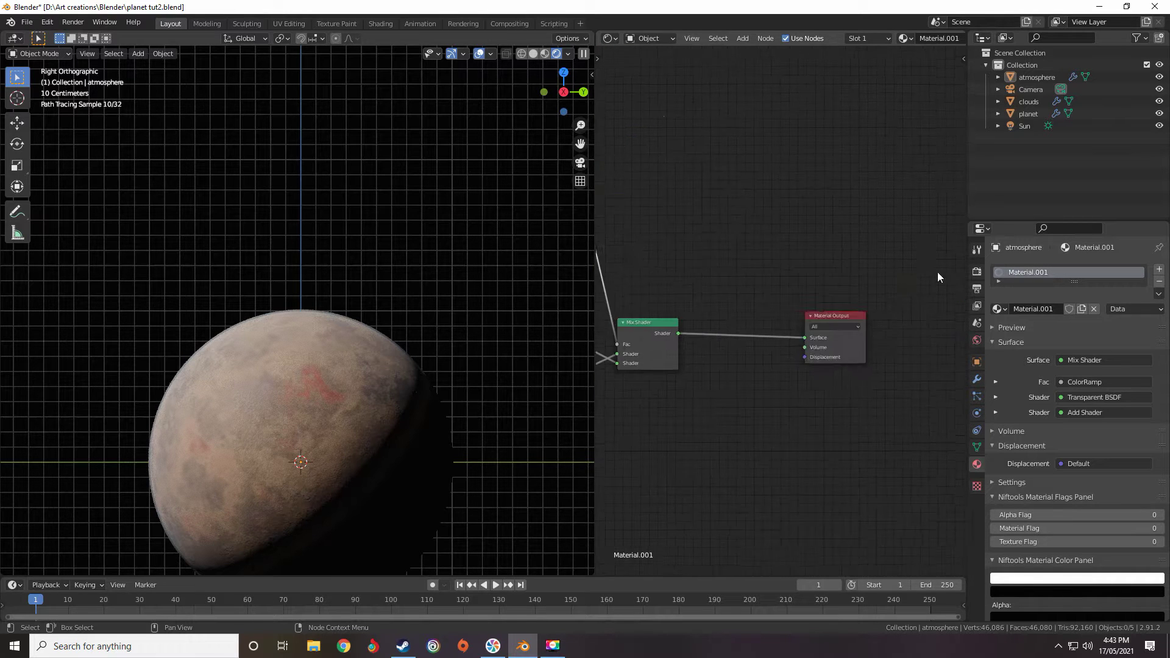
pyautogui.scroll(-2, 693, 242)
pyautogui.moveTo(650, 232); pyautogui.dragTo(706, 268)
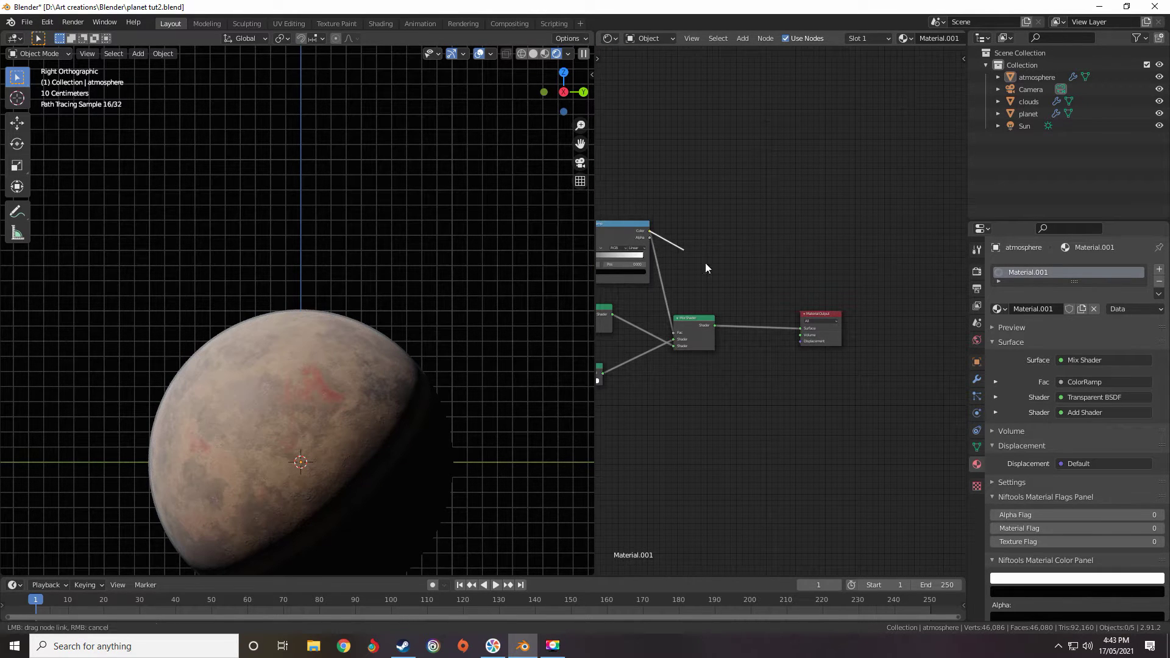
pyautogui.moveTo(800, 334); pyautogui.dragTo(802, 331)
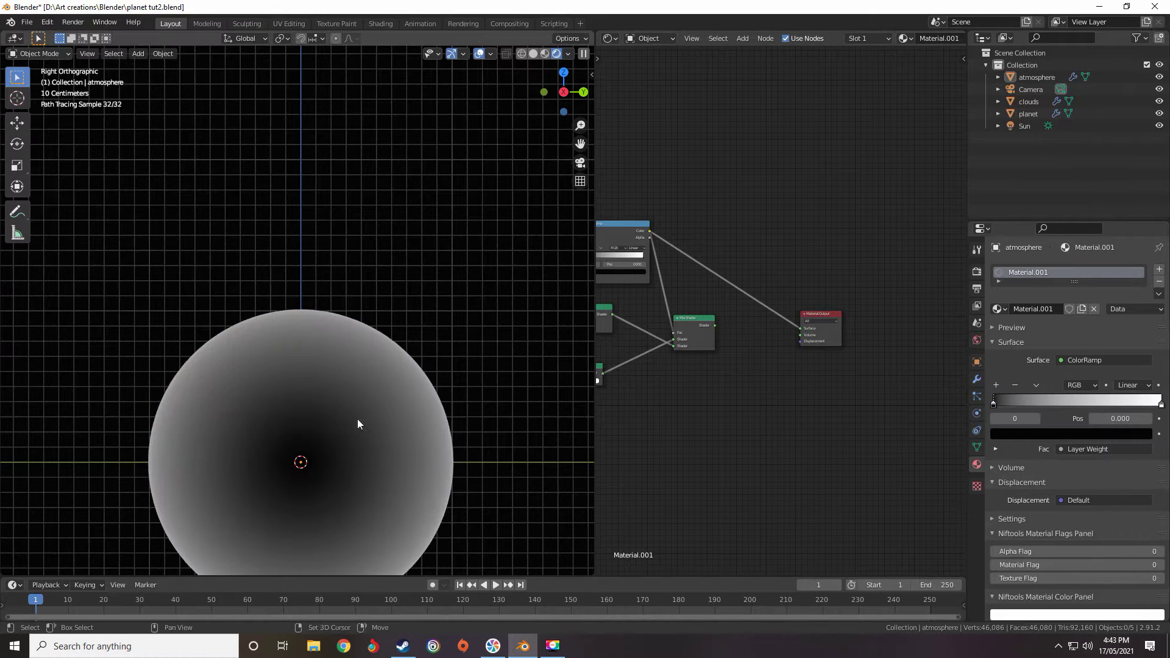
# Examine the previewed gradient across the sphere and close up at its upper edge
pyautogui.keyDown('shift'); pyautogui.moveTo(358, 419); pyautogui.dragTo(419, 347, button='middle'); pyautogui.keyUp('shift')
pyautogui.scroll(3, 426, 345)
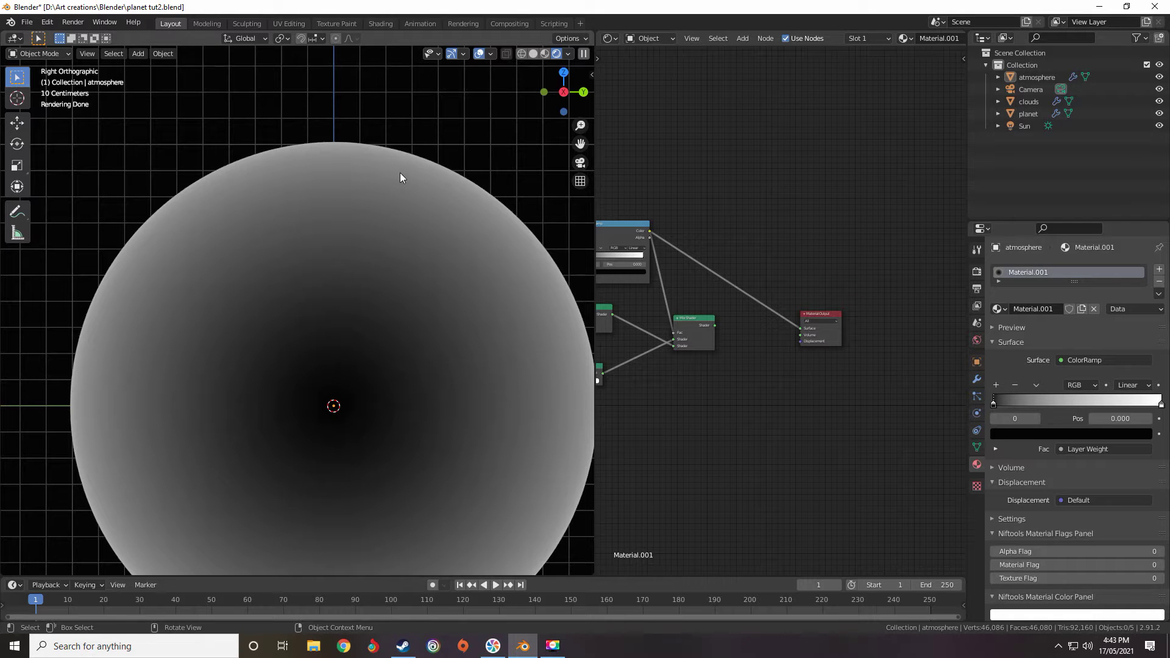
pyautogui.moveTo(711, 253); pyautogui.dragTo(911, 278, button='middle')
pyautogui.moveTo(706, 305); pyautogui.dragTo(805, 348, button='middle')
pyautogui.scroll(5, 664, 305)
pyautogui.scroll(3, 342, 195)
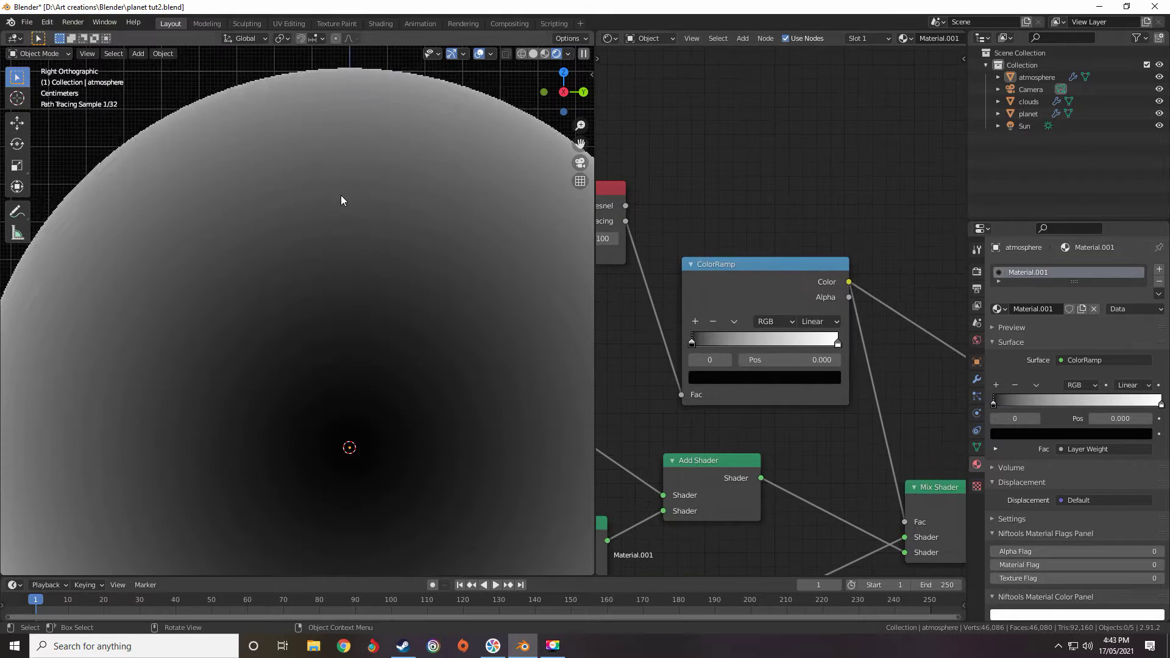
pyautogui.keyDown('shift'); pyautogui.moveTo(291, 323); pyautogui.dragTo(284, 385, button='middle'); pyautogui.keyUp('shift')
pyautogui.scroll(5, 301, 329)
pyautogui.keyDown('shift'); pyautogui.moveTo(315, 264); pyautogui.dragTo(318, 436, button='middle'); pyautogui.keyUp('shift')
pyautogui.keyDown('shift'); pyautogui.moveTo(291, 281); pyautogui.dragTo(287, 312, button='middle'); pyautogui.keyUp('shift')
pyautogui.scroll(5, 289, 305)
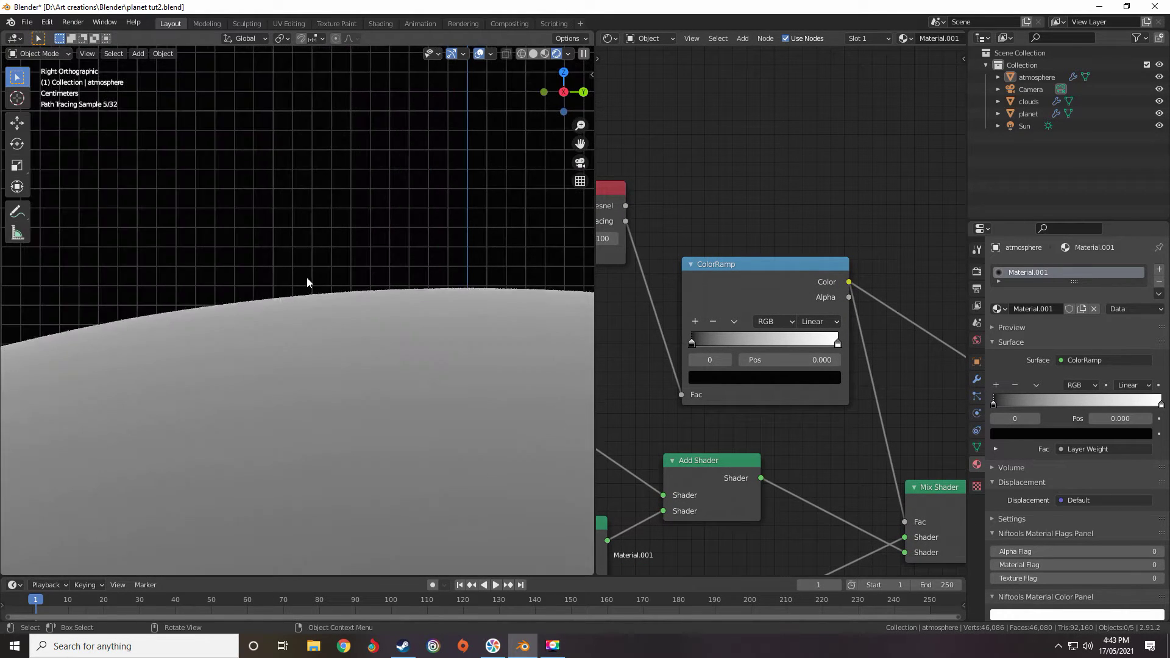
pyautogui.scroll(4, 310, 264)
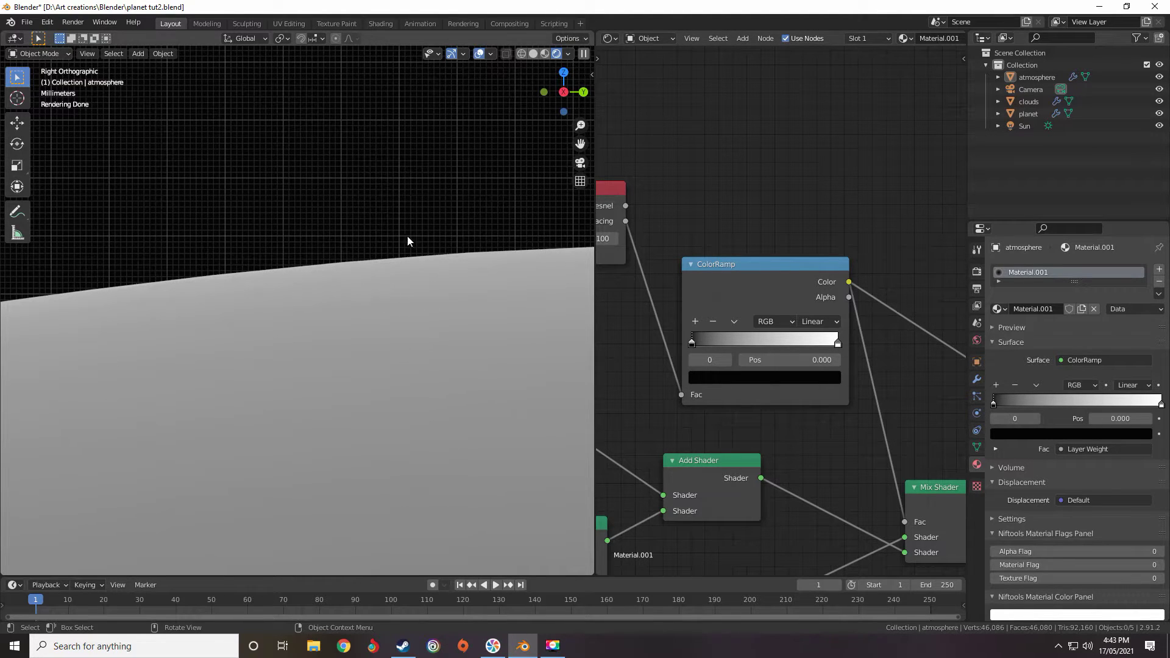
# Try B-Spline interpolation on the ColorRamp and check the gradient over the whole sphere
pyautogui.moveTo(686, 346); pyautogui.dragTo(829, 335, button='middle')
pyautogui.moveTo(723, 279); pyautogui.dragTo(739, 337, button='middle')
pyautogui.scroll(6, 757, 293)
pyautogui.click(716, 193)
pyautogui.scroll(-6, 734, 273)
pyautogui.scroll(2, 768, 300)
pyautogui.scroll(1, 739, 336)
pyautogui.scroll(4, 661, 233)
pyautogui.moveTo(868, 382); pyautogui.dragTo(682, 317, button='middle')
pyautogui.scroll(2, 683, 316)
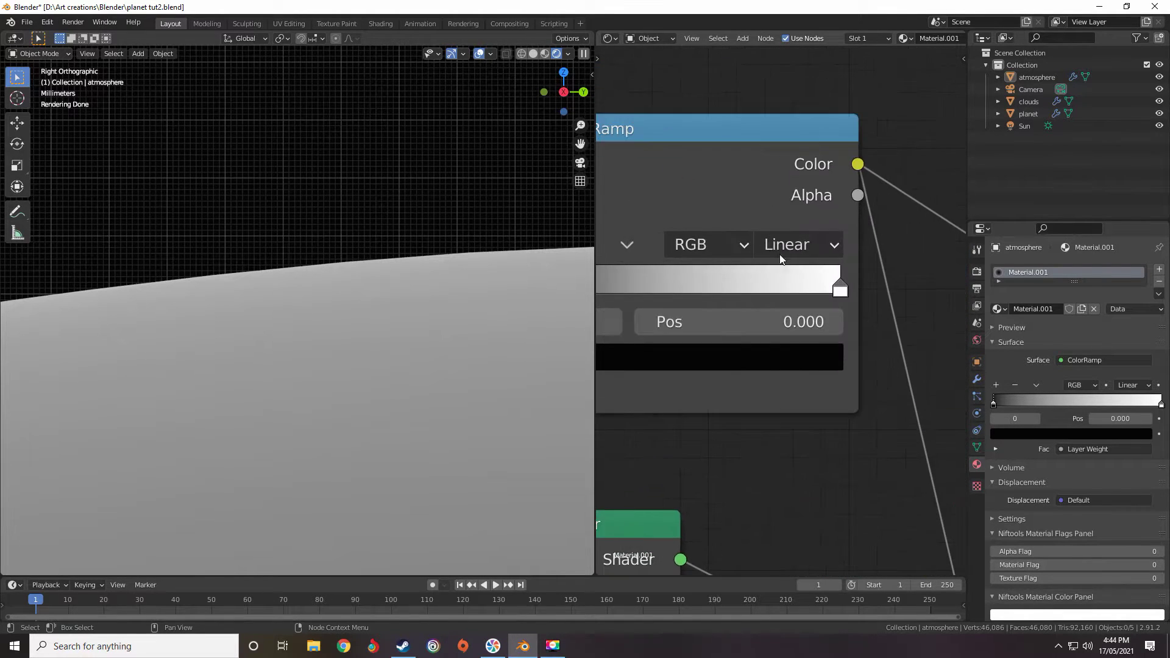
pyautogui.click(787, 245)
pyautogui.click(795, 367)
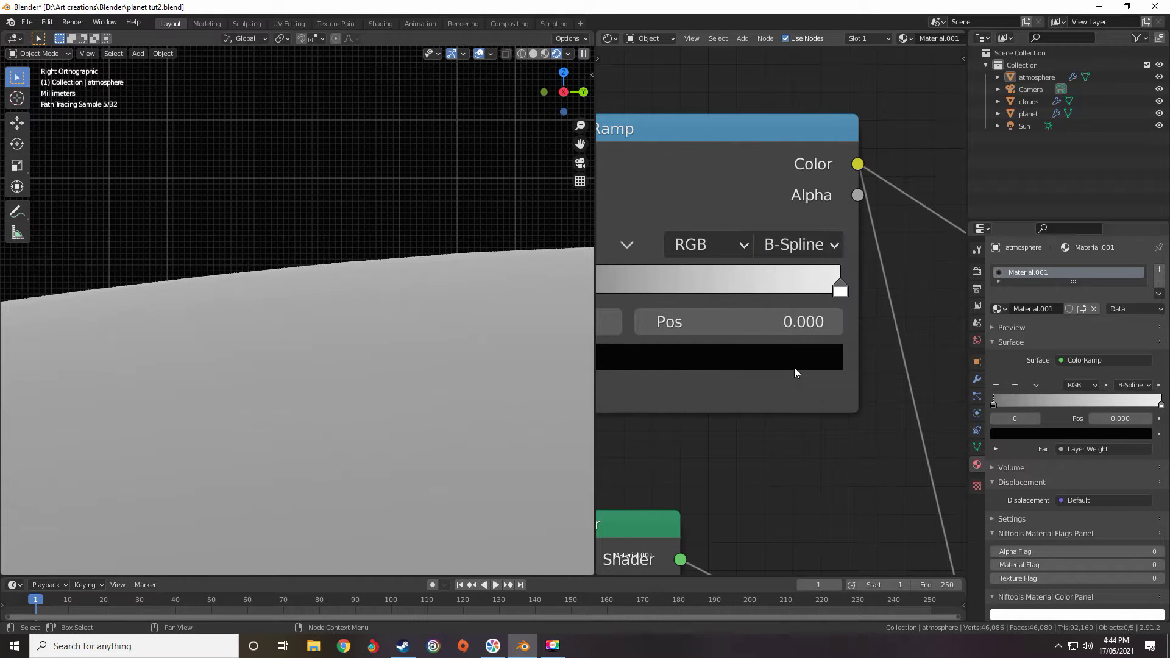
pyautogui.scroll(-6, 353, 359)
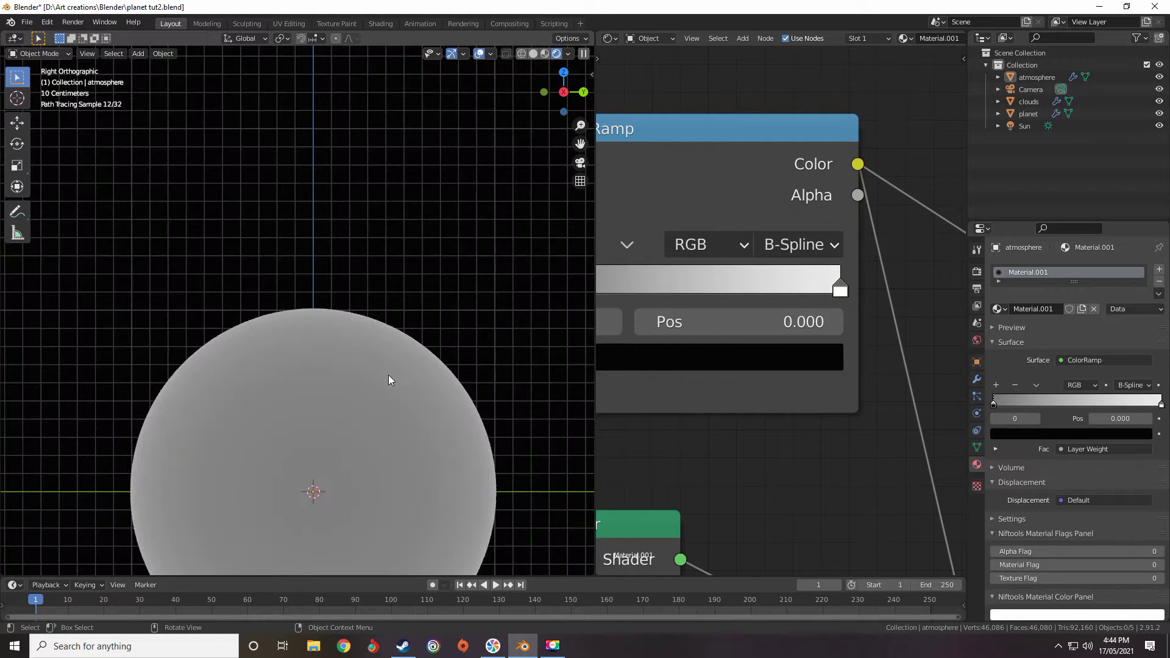
pyautogui.keyDown('shift'); pyautogui.moveTo(389, 375); pyautogui.dragTo(366, 414, button='middle'); pyautogui.keyUp('shift')
pyautogui.scroll(5, 415, 244)
pyautogui.scroll(-1, 751, 286)
pyautogui.scroll(-1, 750, 286)
# Set the ColorRamp's interpolation to Ease and check the edge falloff on the sphere
pyautogui.click(829, 247)
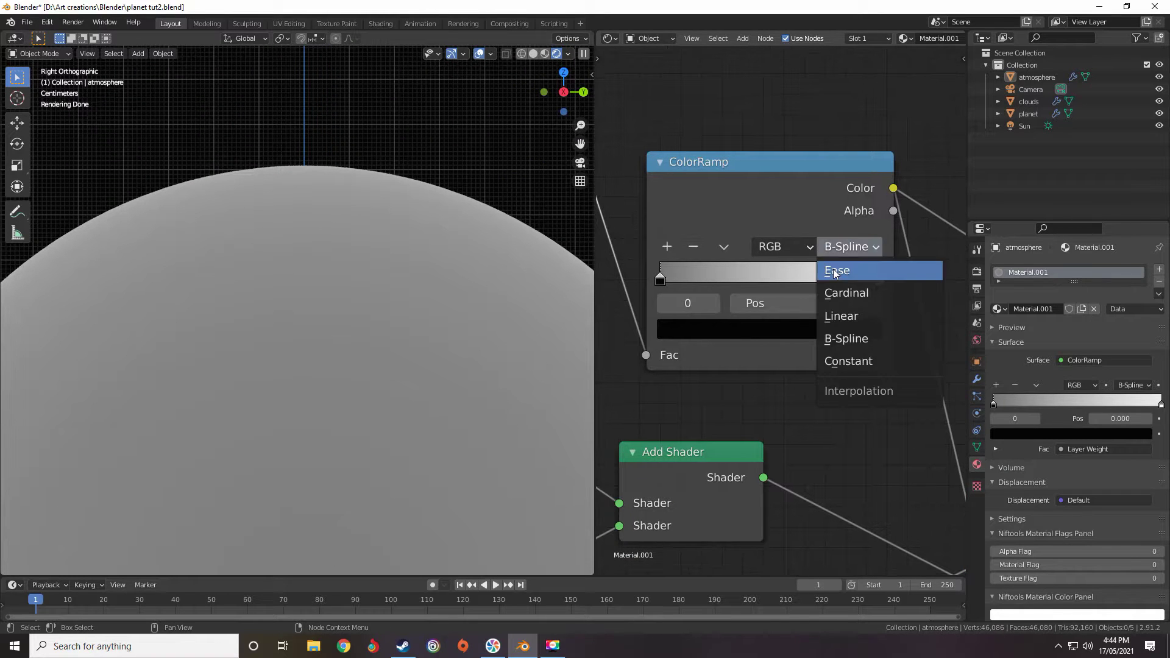
pyautogui.click(835, 269)
pyautogui.scroll(-4, 441, 325)
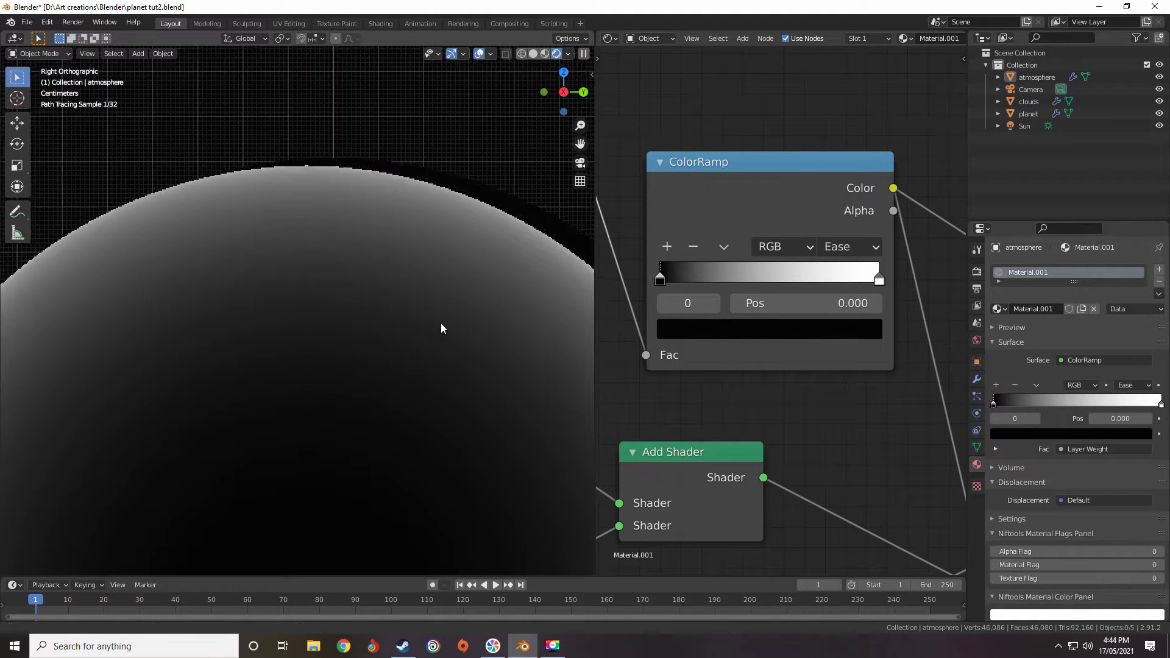
pyautogui.scroll(4, 405, 305)
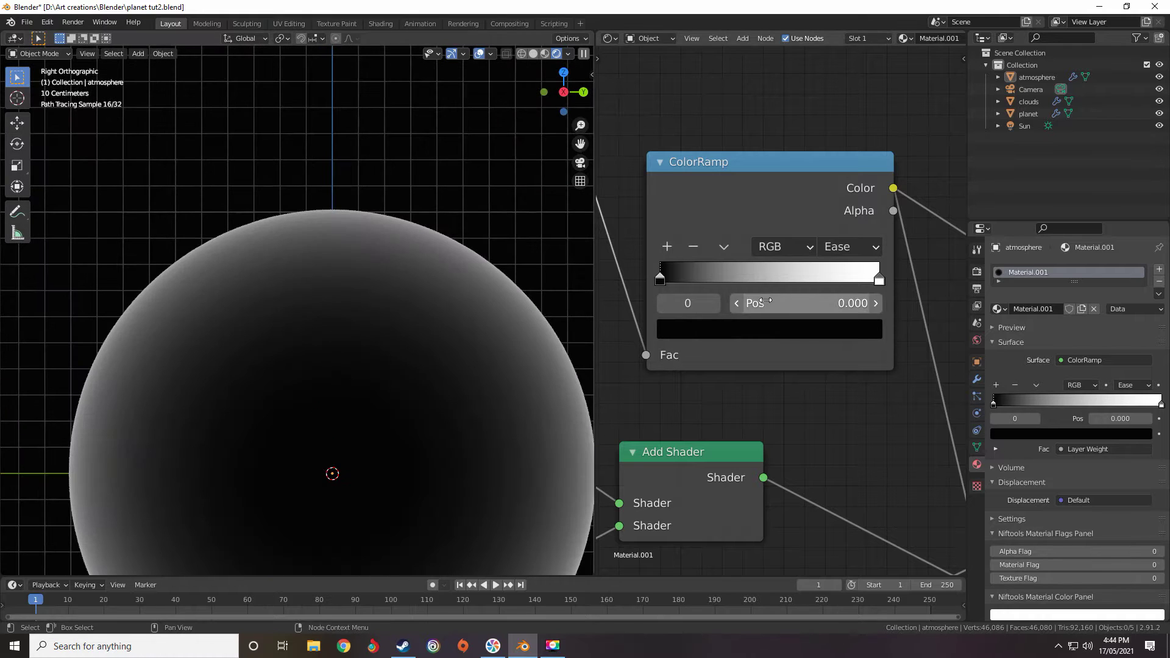
# Move the ColorRamp's white stop slightly inward and add a light grey stop at position 1.000
pyautogui.scroll(2, 786, 304)
pyautogui.click(915, 268)
pyautogui.click(692, 269)
pyautogui.scroll(-3, 364, 457)
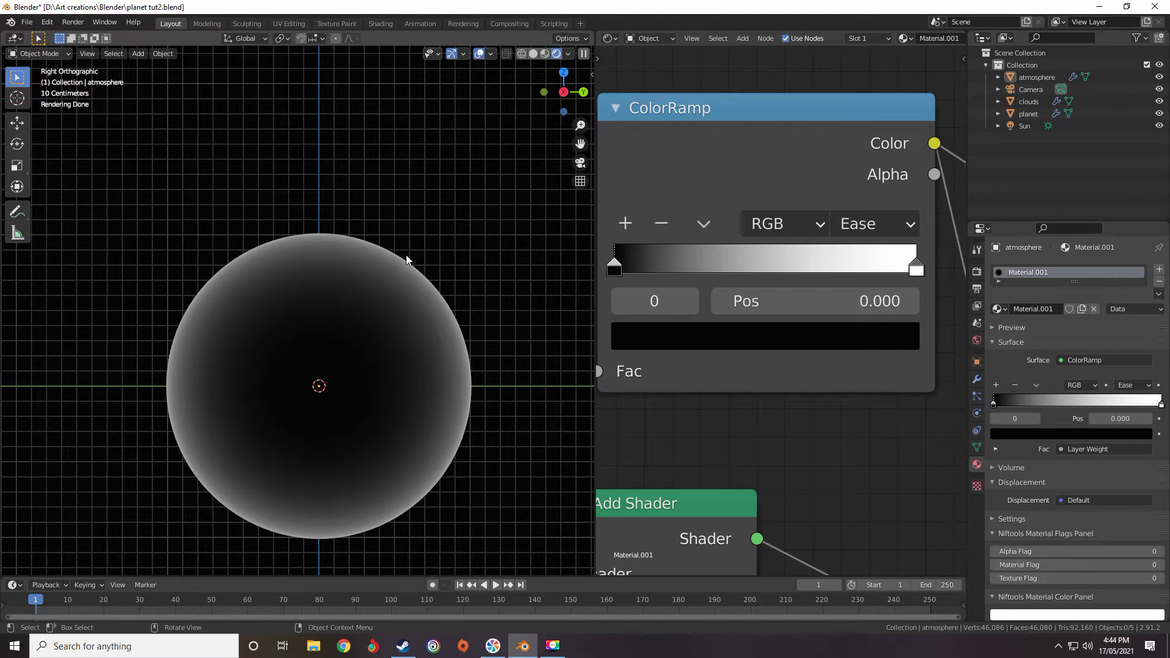
pyautogui.moveTo(915, 270); pyautogui.dragTo(880, 272)
pyautogui.click(628, 226)
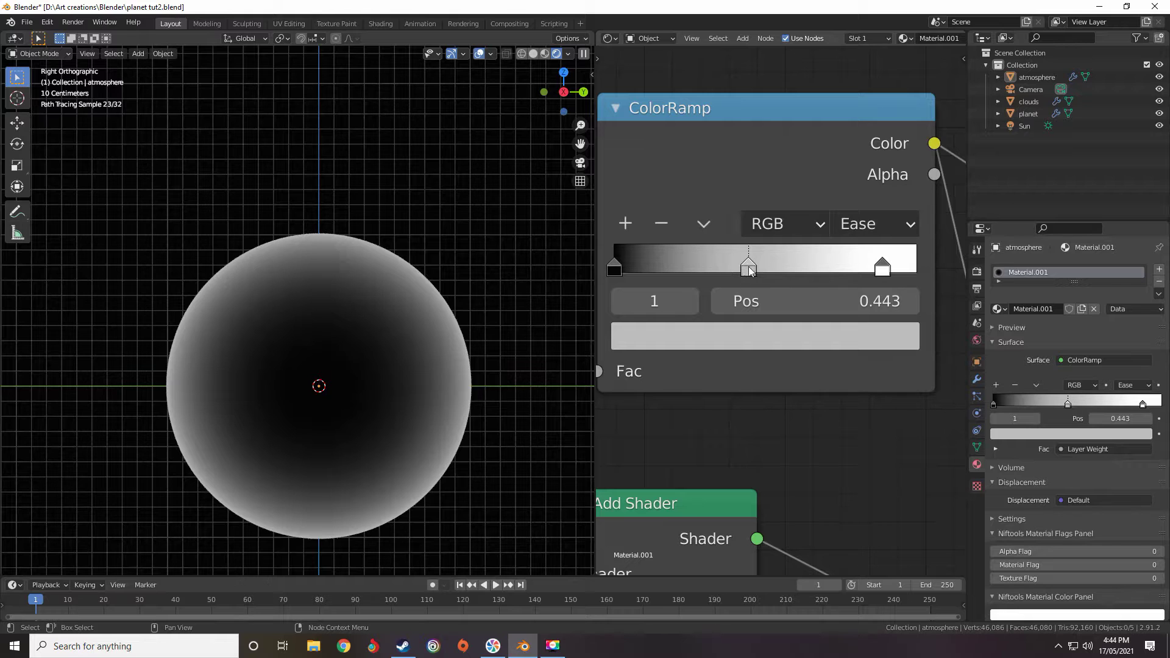
pyautogui.moveTo(749, 271); pyautogui.dragTo(960, 275)
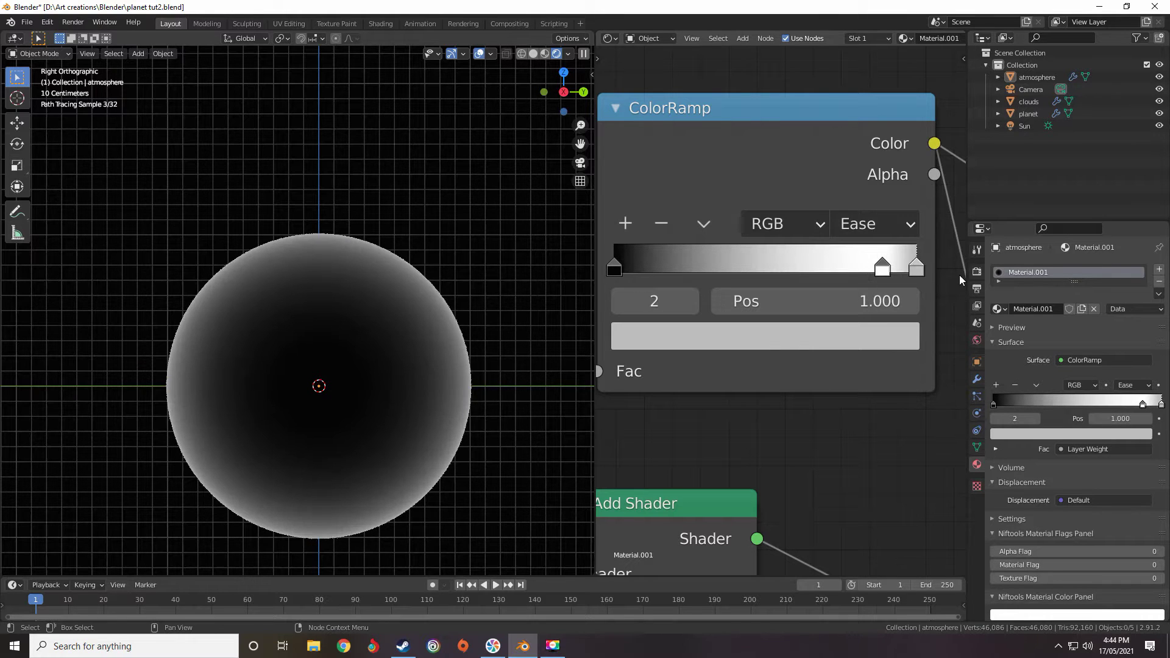
# Darken the ColorRamp's end stop at position 1.000 to black and check the falloff at the sphere's upper edge
pyautogui.click(864, 335)
pyautogui.scroll(-2, 783, 341)
pyautogui.click(799, 326)
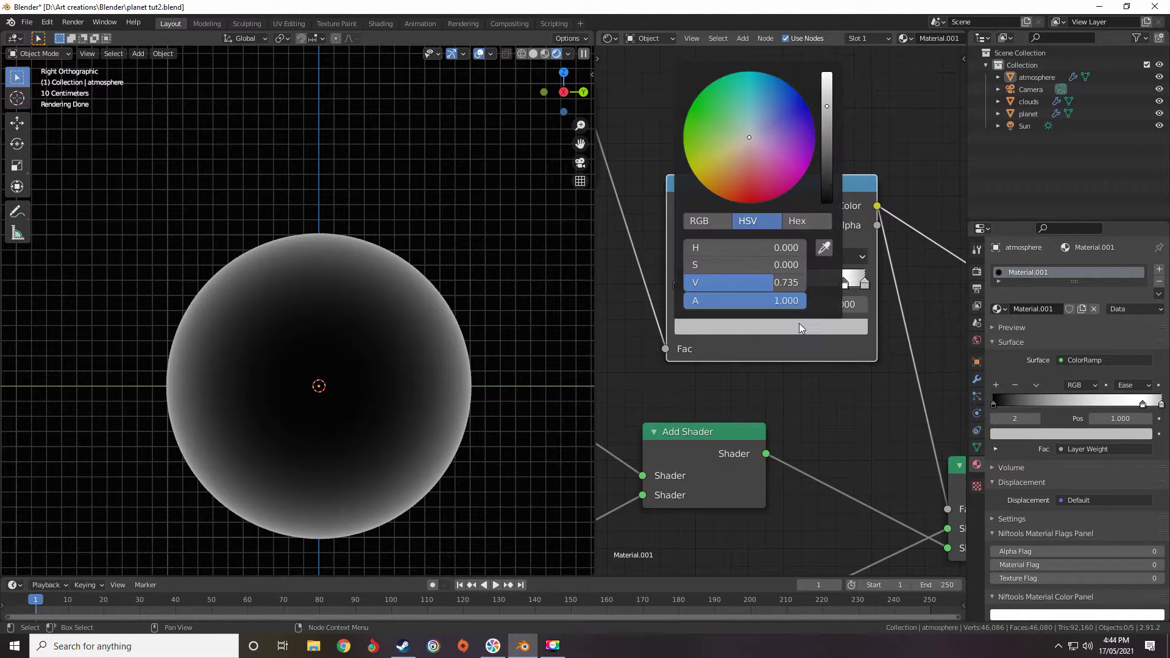
pyautogui.moveTo(827, 165); pyautogui.dragTo(837, 212)
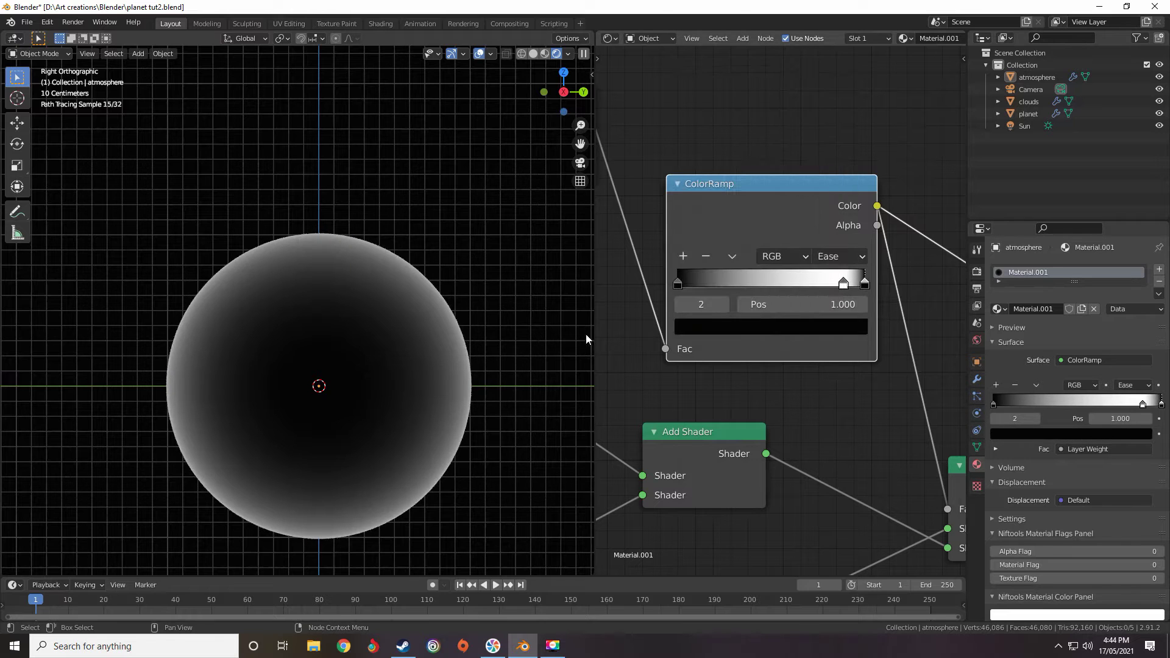
pyautogui.scroll(4, 365, 230)
pyautogui.keyDown('shift'); pyautogui.moveTo(339, 131); pyautogui.dragTo(333, 379, button='middle'); pyautogui.keyUp('shift')
pyautogui.scroll(8, 331, 366)
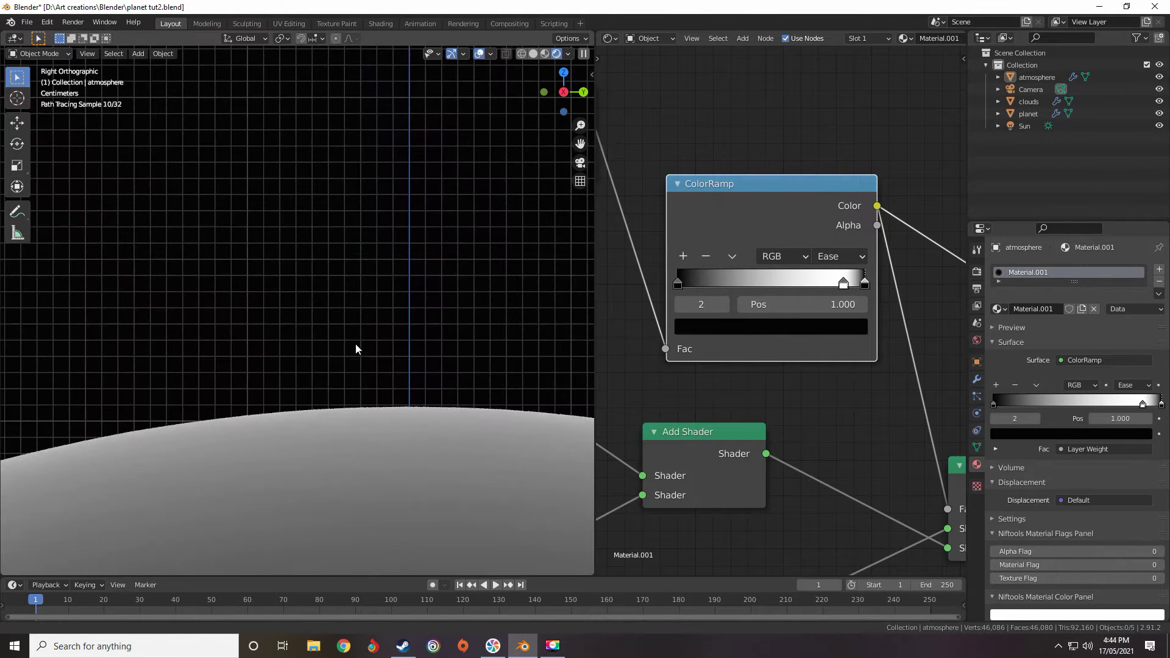
pyautogui.keyDown('shift'); pyautogui.moveTo(332, 420); pyautogui.dragTo(375, 278, button='middle'); pyautogui.keyUp('shift')
# Move the ColorRamp's white stop to position 0.168 and bring the black end stop inward to just past the middle
pyautogui.moveTo(844, 283); pyautogui.dragTo(818, 289)
pyautogui.moveTo(794, 285); pyautogui.dragTo(703, 283)
pyautogui.click(374, 304)
pyautogui.scroll(-17, 394, 317)
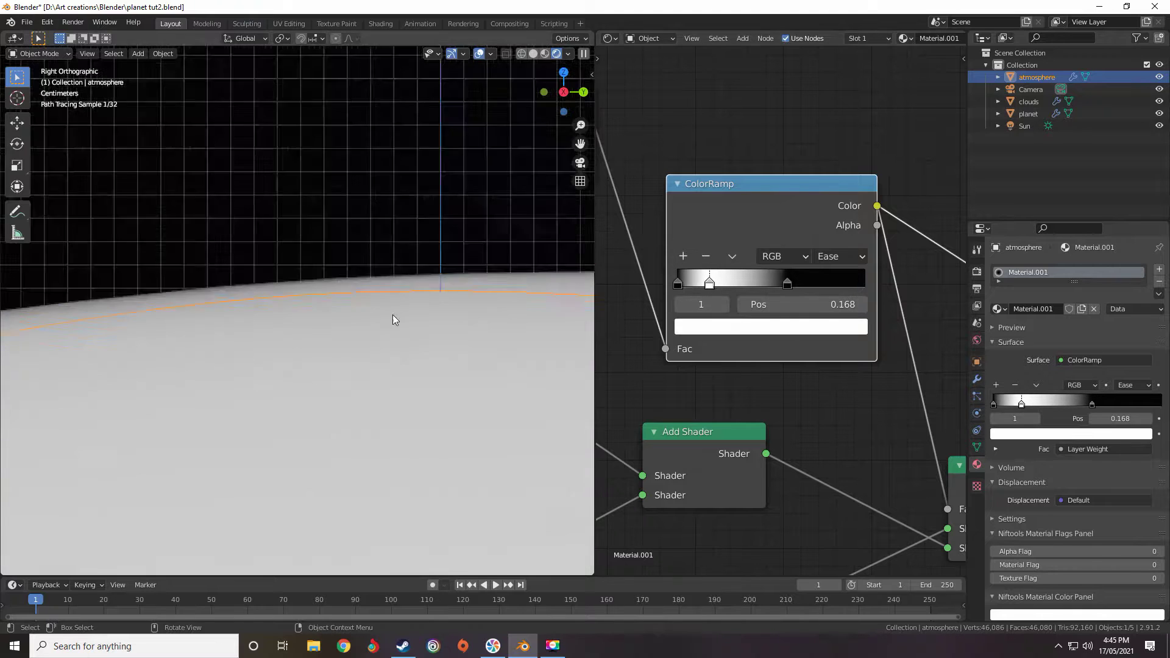
pyautogui.keyDown('shift'); pyautogui.moveTo(400, 356); pyautogui.dragTo(411, 269, button='middle'); pyautogui.keyUp('shift')
pyautogui.scroll(4, 410, 269)
# Darken the stop at position 0.168 to a grey of value 0.679 and compare the sphere with the ColorRamp muted
pyautogui.click(718, 332)
pyautogui.moveTo(827, 95); pyautogui.dragTo(827, 113)
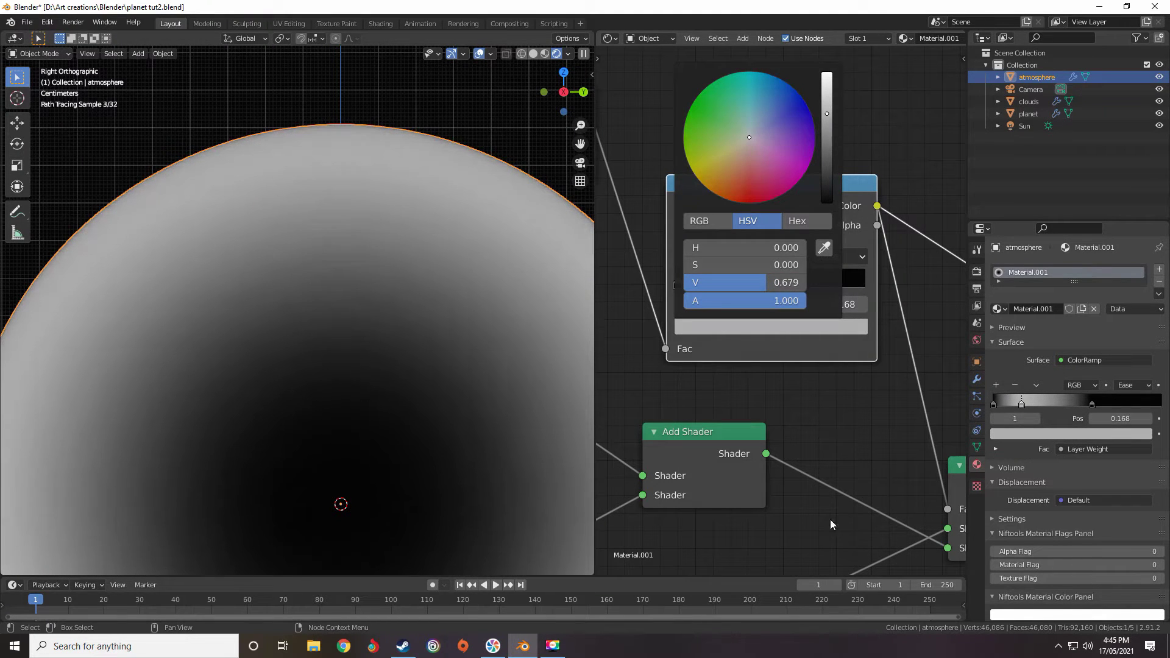
pyautogui.scroll(-5, 750, 281)
pyautogui.press('m')
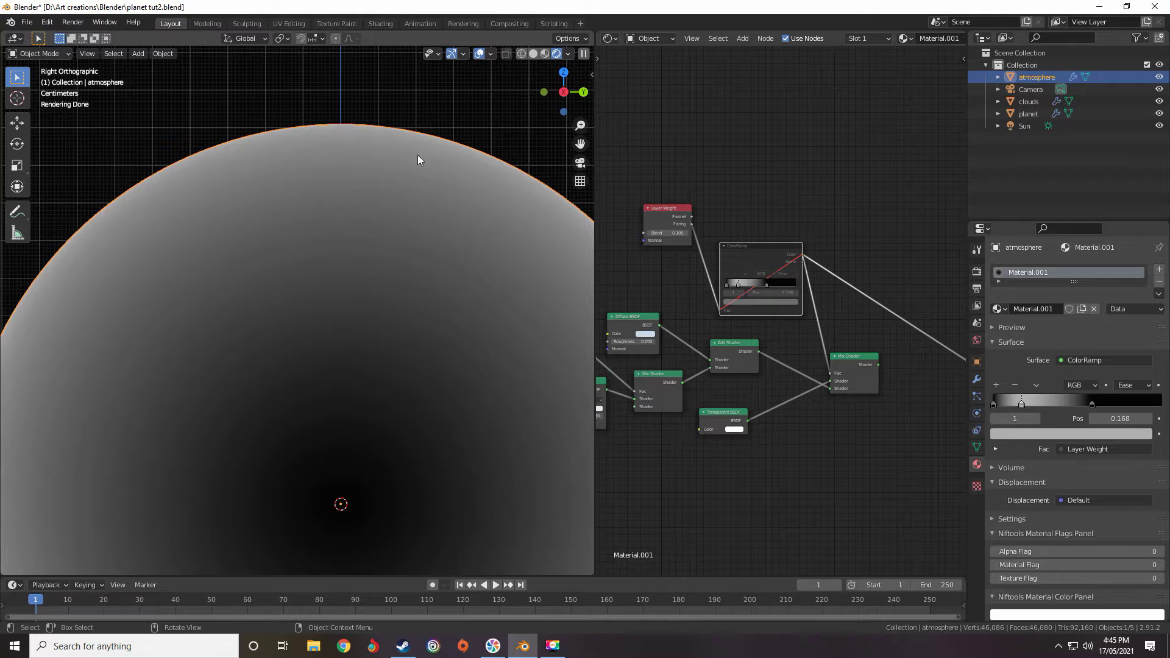
pyautogui.press('m')
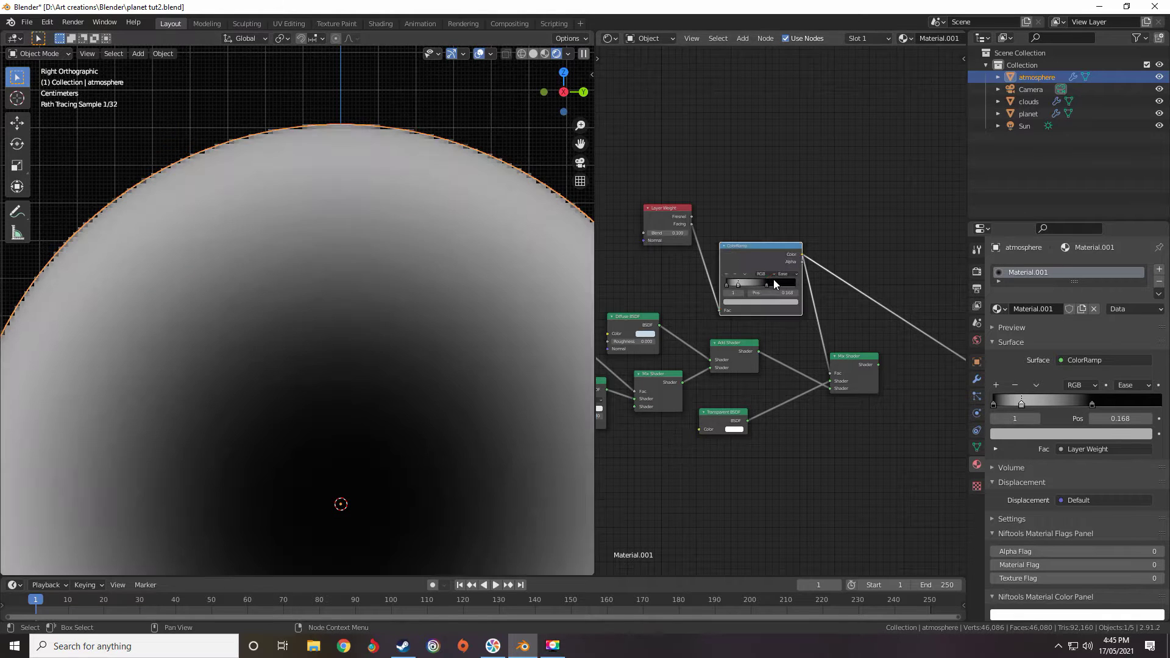
pyautogui.press('KP_Decimal')
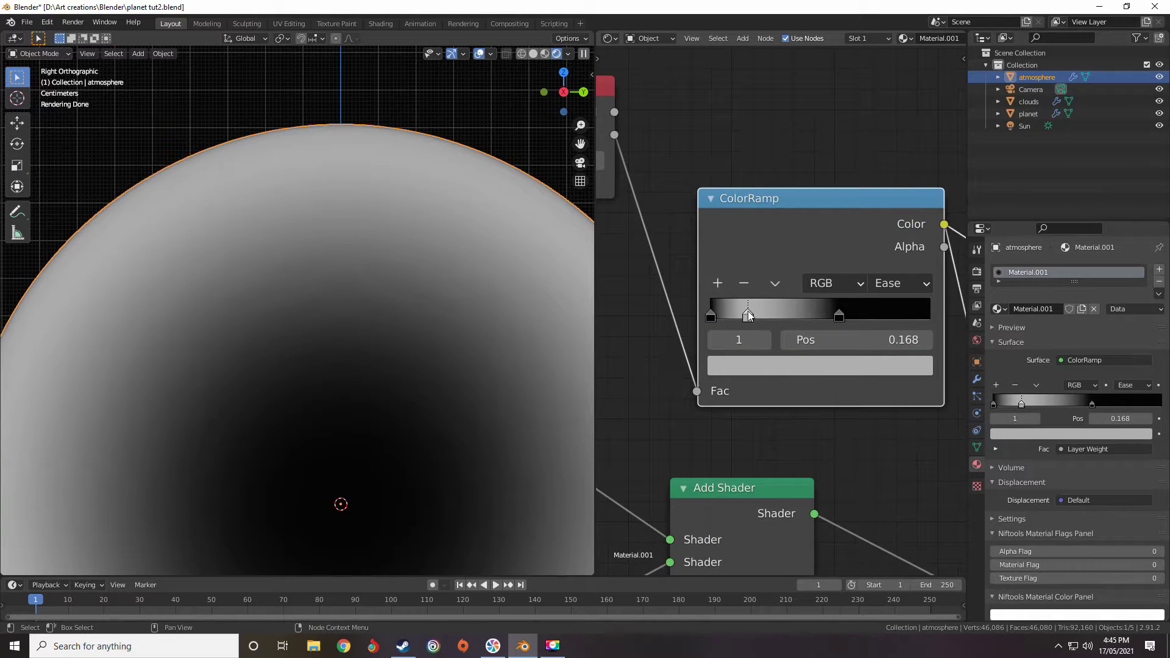
# Darken the stop at position 0.168 to a medium grey and compare the gradient with the ColorRamp muted and unmuted
pyautogui.click(755, 367)
pyautogui.press('m')
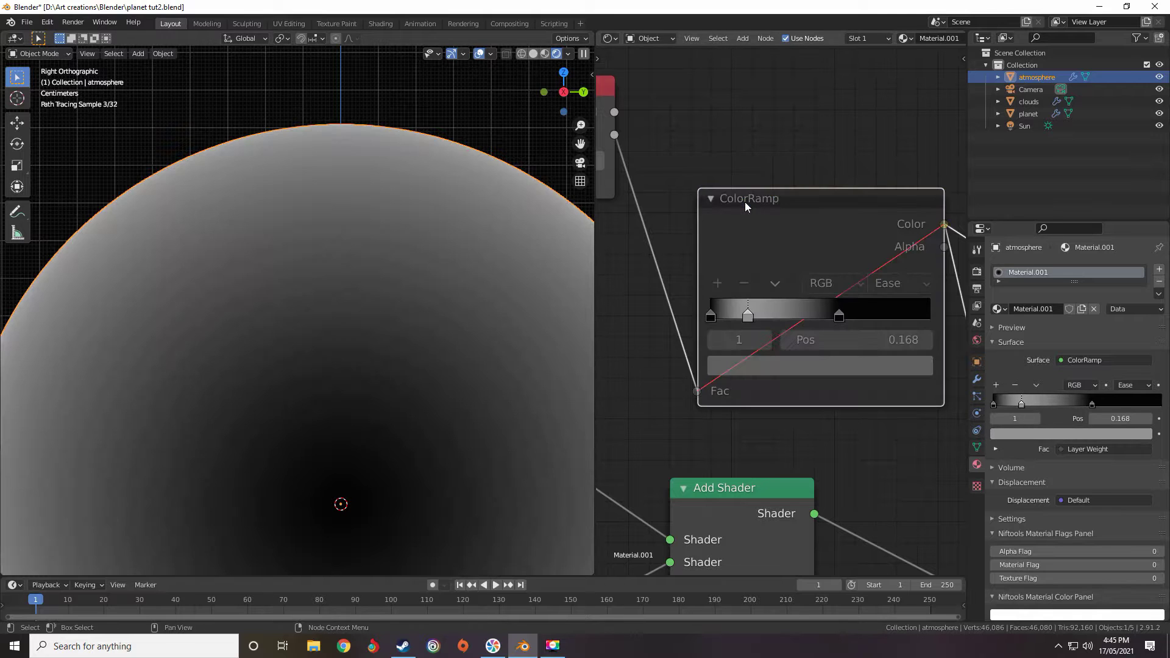
pyautogui.press('m')
pyautogui.click(786, 365)
pyautogui.click(889, 147)
pyautogui.press('m')
pyautogui.press('m')
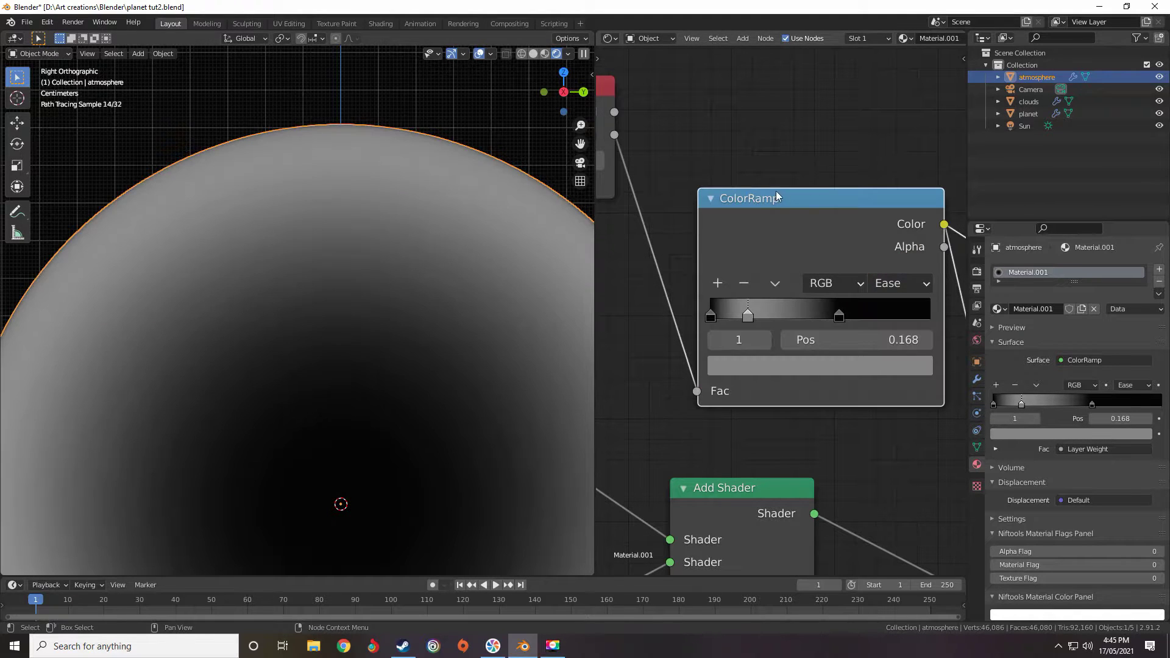
# Move the ColorRamp's grey stop outward and add an extra stop lower on the gradient
pyautogui.moveTo(748, 314); pyautogui.dragTo(921, 317)
pyautogui.scroll(4, 404, 211)
pyautogui.moveTo(806, 314)
pyautogui.mouseDown()
pyautogui.moveTo(794, 314)
pyautogui.moveTo(819, 317)
pyautogui.moveTo(778, 317)
pyautogui.moveTo(812, 317)
pyautogui.moveTo(795, 314)
pyautogui.mouseUp()
pyautogui.keyDown('ctrl'); pyautogui.click(754, 313); pyautogui.keyUp('ctrl')
pyautogui.click(802, 358)
pyautogui.click(426, 171)
# Spread the ColorRamp's middle stops, add another stop between them and slightly brighten its colour
pyautogui.moveTo(812, 314); pyautogui.dragTo(872, 315)
pyautogui.click(830, 314)
pyautogui.moveTo(804, 314); pyautogui.dragTo(776, 318)
pyautogui.click(818, 317)
pyautogui.click(823, 366)
pyautogui.keyDown('ctrl'); pyautogui.click(801, 312); pyautogui.keyUp('ctrl')
pyautogui.moveTo(884, 177)
pyautogui.mouseDown()
pyautogui.moveTo(883, 191)
pyautogui.moveTo(883, 172)
pyautogui.mouseUp()
# Fine-tune the ColorRamp's middle stops by shifting them slightly outward
pyautogui.click(818, 366)
pyautogui.click(821, 317)
pyautogui.moveTo(825, 313); pyautogui.dragTo(835, 314)
pyautogui.moveTo(802, 315); pyautogui.dragTo(848, 316)
# Compare the atmosphere's gradient with the ColorRamp muted and unmuted, over the sphere and close up
pyautogui.scroll(-13, 378, 369)
pyautogui.scroll(-6, 780, 310)
pyautogui.press('m')
pyautogui.press('m')
pyautogui.scroll(5, 382, 290)
pyautogui.scroll(14, 382, 290)
# Shift the ColorRamp's dark stops further outward and set its interpolation to B-Spline
pyautogui.moveTo(813, 314); pyautogui.dragTo(843, 315)
pyautogui.scroll(-3, 524, 310)
pyautogui.scroll(6, 773, 332)
pyautogui.moveTo(811, 316)
pyautogui.mouseDown()
pyautogui.moveTo(785, 315)
pyautogui.moveTo(814, 315)
pyautogui.mouseUp()
pyautogui.moveTo(843, 315); pyautogui.dragTo(892, 316)
pyautogui.click(900, 283)
pyautogui.click(897, 373)
# Add another ColorRamp stop and pull two stops inward, one of them to the gradient's start
pyautogui.click(717, 283)
pyautogui.click(884, 366)
pyautogui.moveTo(853, 315); pyautogui.dragTo(831, 316)
pyautogui.moveTo(814, 316); pyautogui.dragTo(711, 319)
pyautogui.scroll(-20, 463, 292)
# Add a dark grey stop near the ColorRamp's start, between the black stop and the light grey peak
pyautogui.click(717, 283)
pyautogui.click(751, 366)
pyautogui.moveTo(885, 170); pyautogui.dragTo(885, 188)
pyautogui.moveTo(748, 317); pyautogui.dragTo(747, 317)
# Brighten the ColorRamp stop at position 0.327 to a lighter grey
pyautogui.click(782, 316)
pyautogui.click(783, 366)
pyautogui.moveTo(884, 131); pyautogui.dragTo(884, 124)
pyautogui.scroll(3, 783, 312)
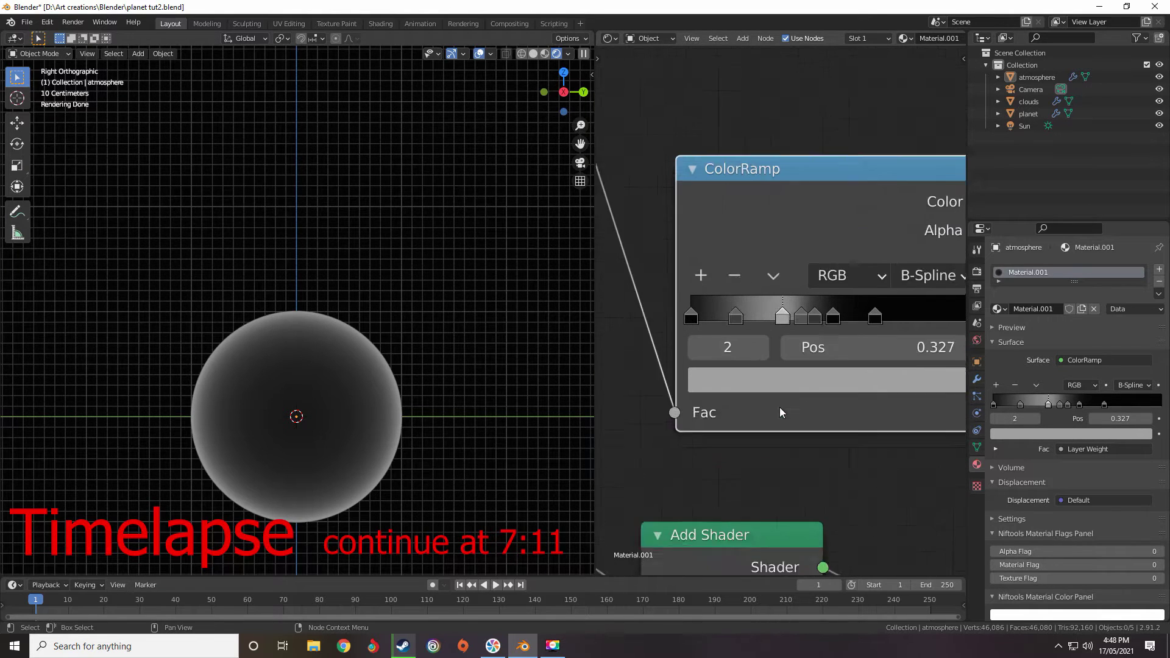
# Remove one of the crowded stops beyond the light grey peak and reposition its neighbours, moving a black one to position 0.536
pyautogui.scroll(5, 466, 243)
pyautogui.scroll(14, 465, 225)
pyautogui.moveTo(873, 326); pyautogui.dragTo(703, 316, button='middle')
pyautogui.moveTo(709, 317); pyautogui.dragTo(694, 317)
pyautogui.moveTo(691, 311); pyautogui.dragTo(817, 326, button='middle')
pyautogui.click(757, 323)
pyautogui.click(686, 279)
pyautogui.moveTo(769, 323); pyautogui.dragTo(752, 321)
pyautogui.moveTo(737, 322); pyautogui.dragTo(803, 325)
# Compare the close-up edge falloff with the ColorRamp muted and unmuted
pyautogui.scroll(-4, 369, 244)
pyautogui.scroll(10, 487, 262)
pyautogui.press('m')
pyautogui.press('m')
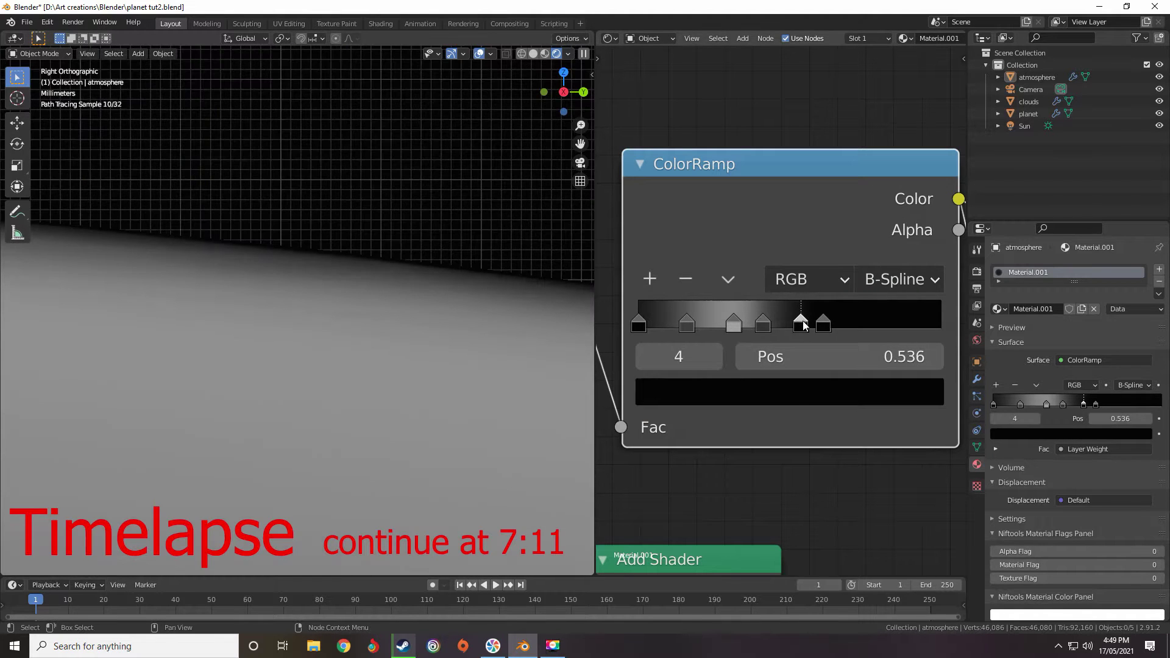
# Add a near-black stop to the ColorRamp at position 0.469
pyautogui.click(650, 278)
pyautogui.scroll(-8, 781, 311)
pyautogui.click(771, 356)
pyautogui.moveTo(834, 235); pyautogui.dragTo(833, 268)
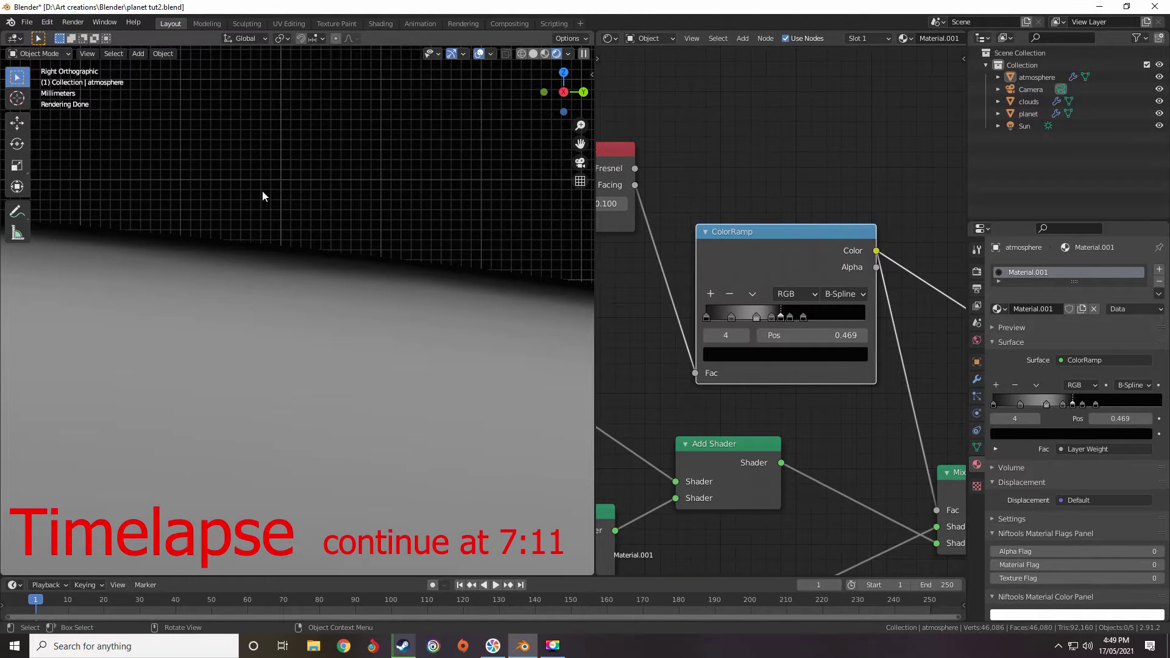
# Examine the edge falloff close up and over the whole sphere, and select the light grey stop at position 0.314
pyautogui.scroll(-7, 260, 204)
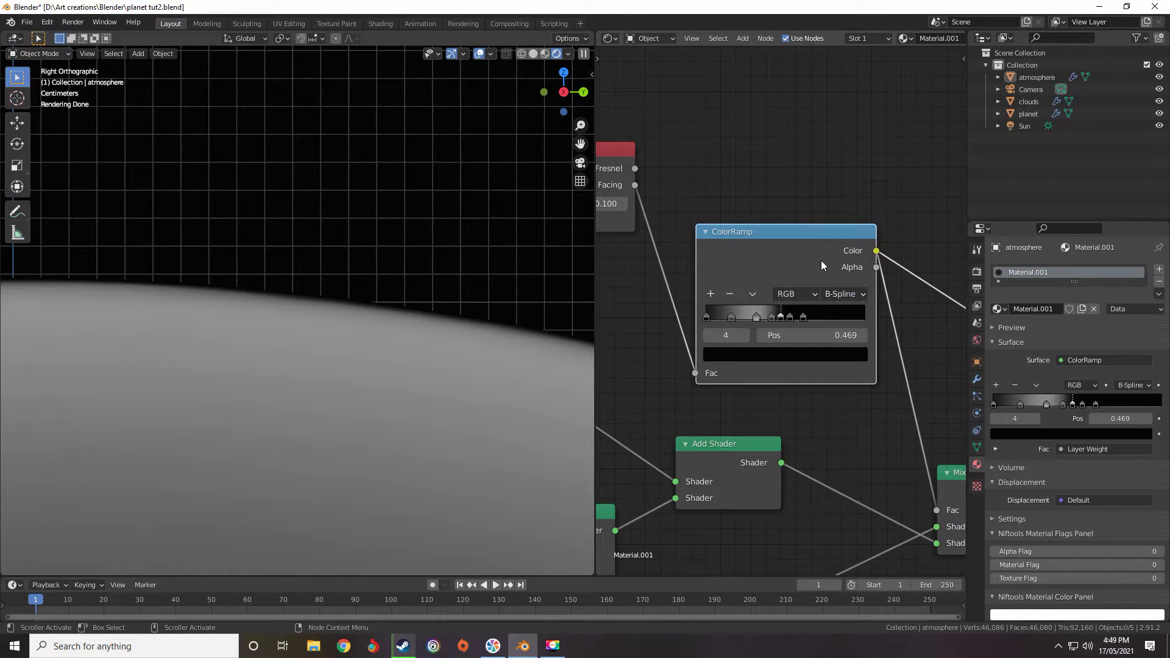
pyautogui.scroll(2, 427, 267)
pyautogui.scroll(2, 338, 306)
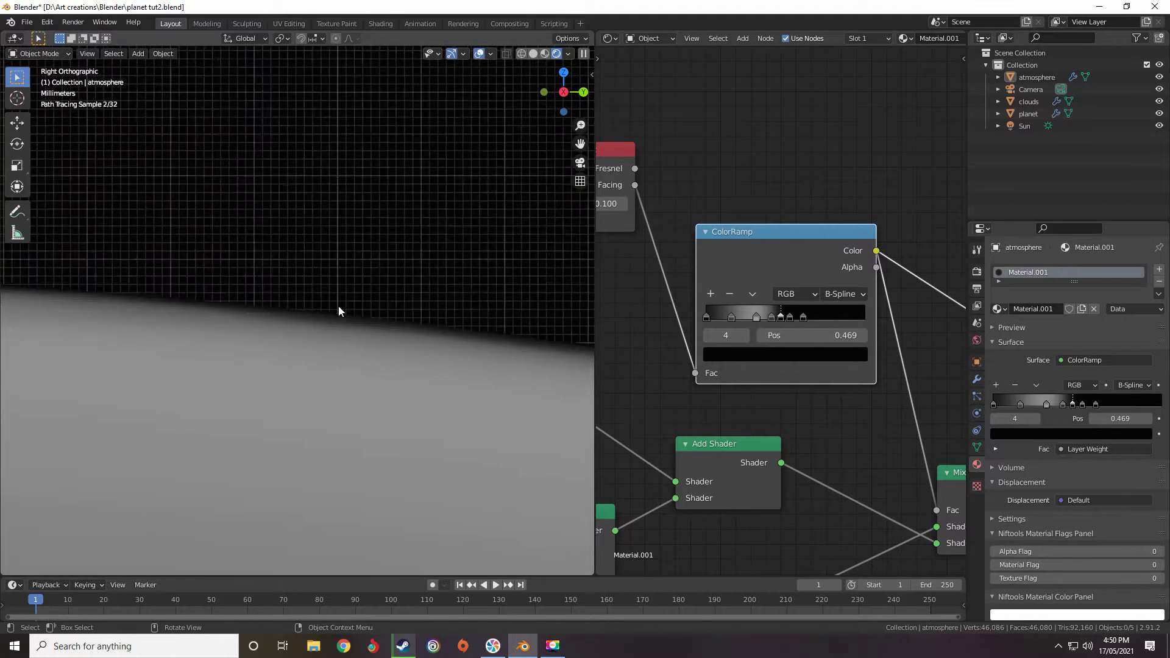
pyautogui.scroll(3, 747, 349)
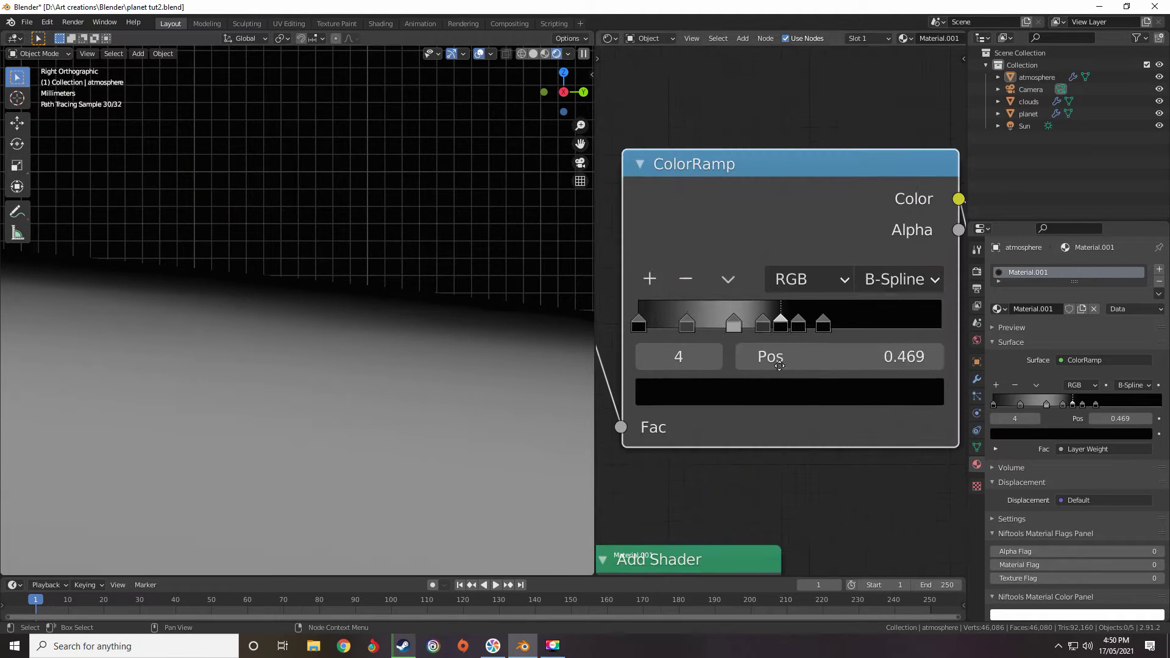
pyautogui.click(762, 293)
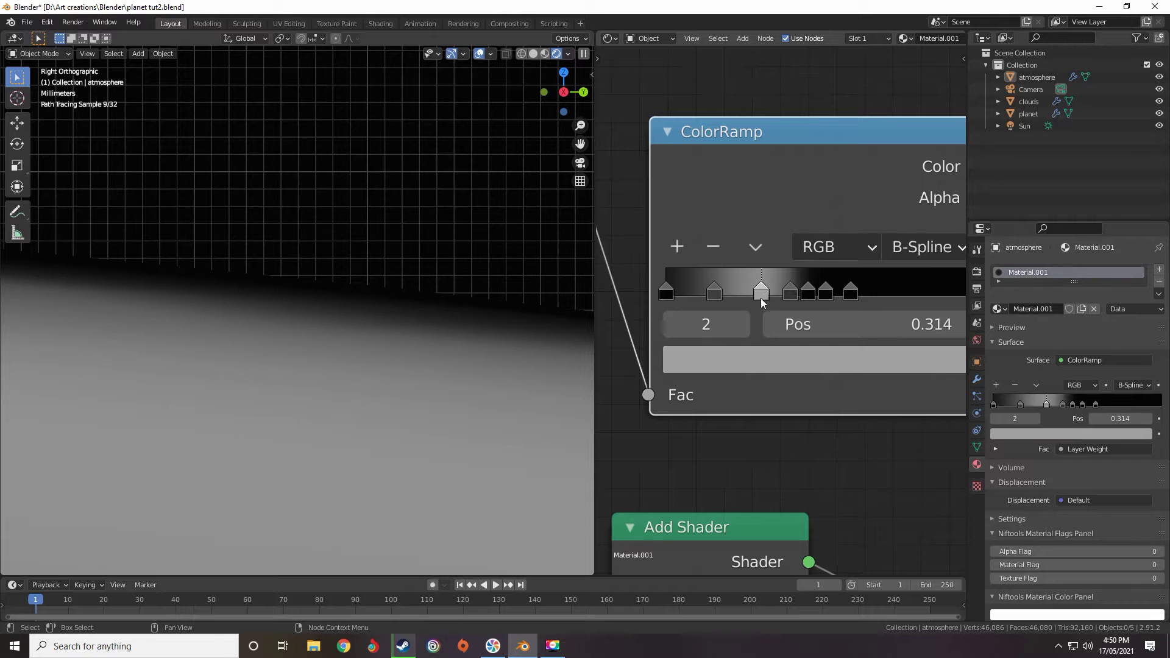
pyautogui.scroll(-8, 404, 412)
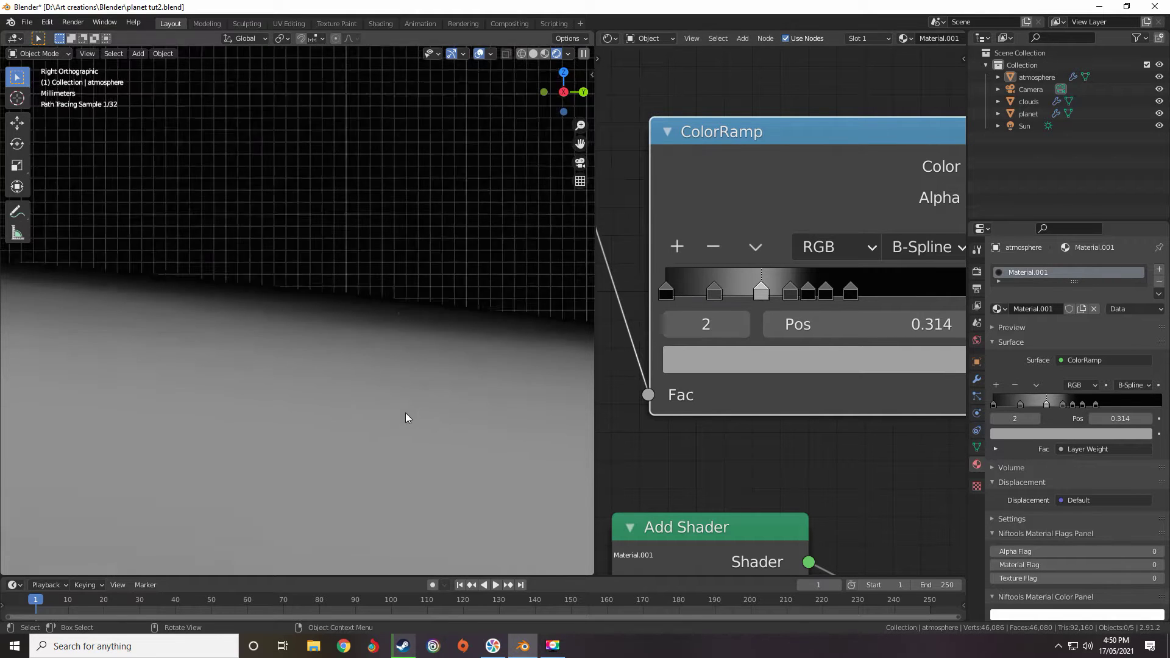
pyautogui.keyDown('shift'); pyautogui.moveTo(421, 302); pyautogui.dragTo(422, 258, button='middle'); pyautogui.keyUp('shift')
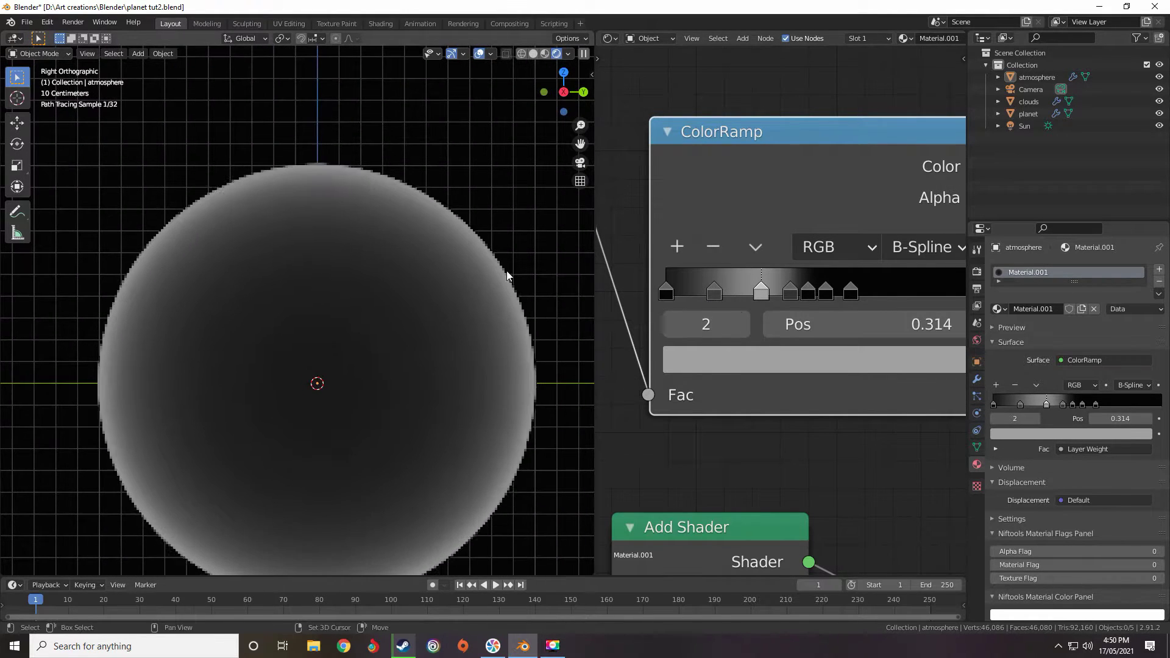
# Try removing the ColorRamp's dark grey stop at position 0.159, and undo the removal
pyautogui.click(713, 291)
pyautogui.click(713, 247)
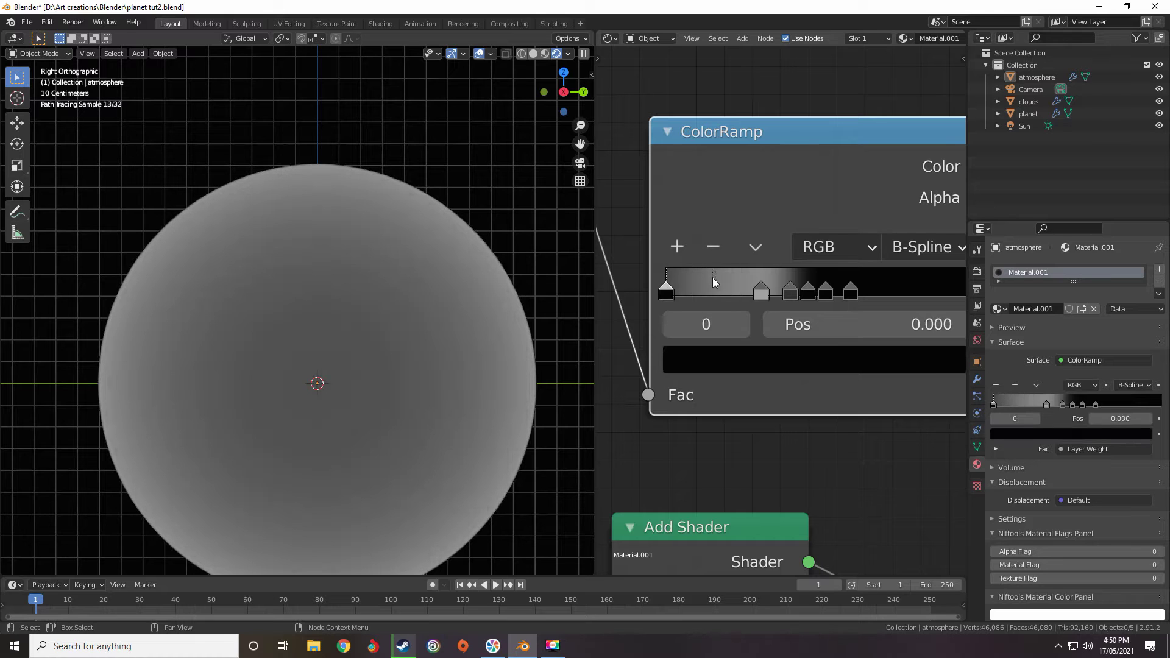
pyautogui.hotkey('ctrl', 'z')
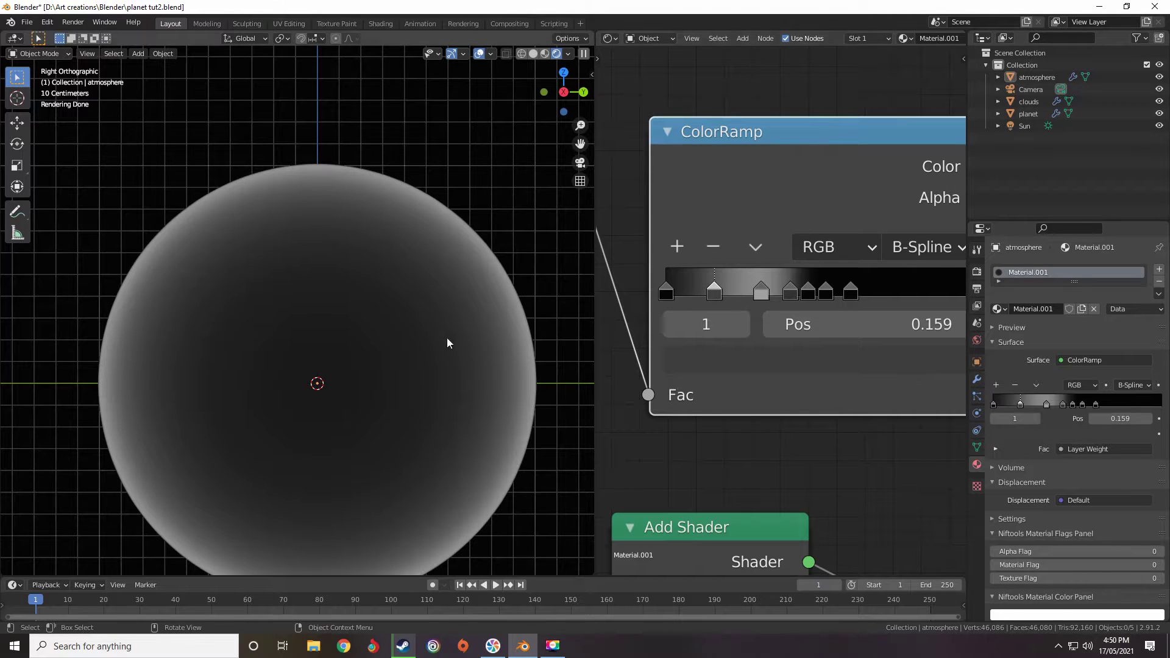
# Inspect the stop at position 0.411 and compare the sphere's upper edge with the ColorRamp muted and unmuted
pyautogui.click(790, 293)
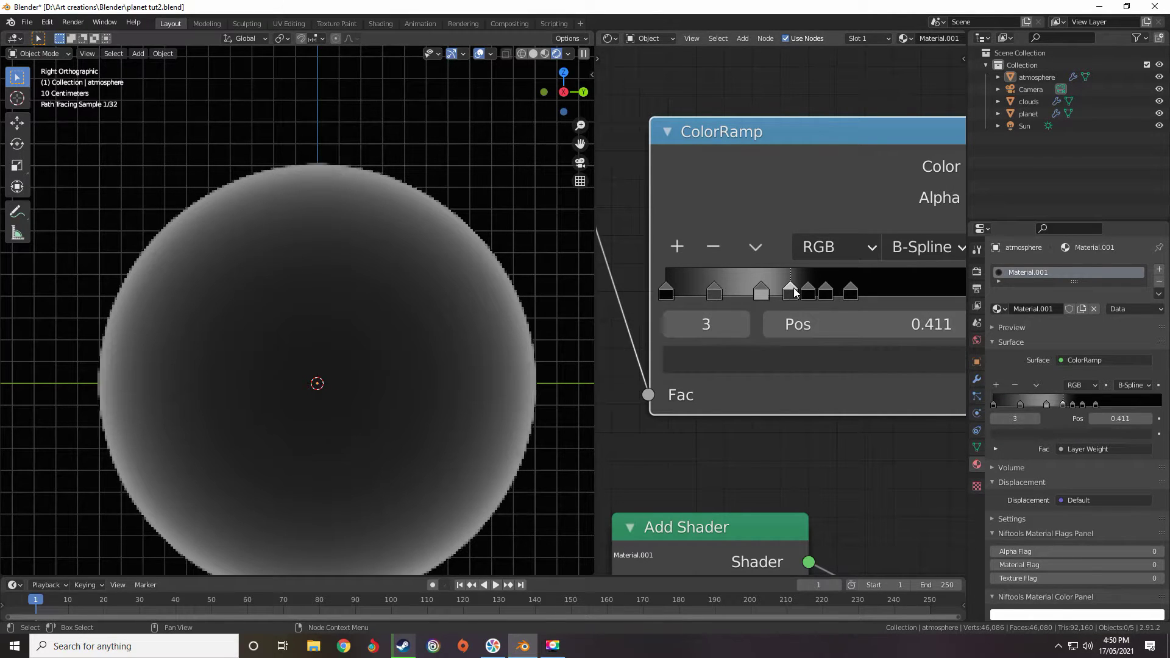
pyautogui.moveTo(806, 285); pyautogui.dragTo(754, 293, button='middle')
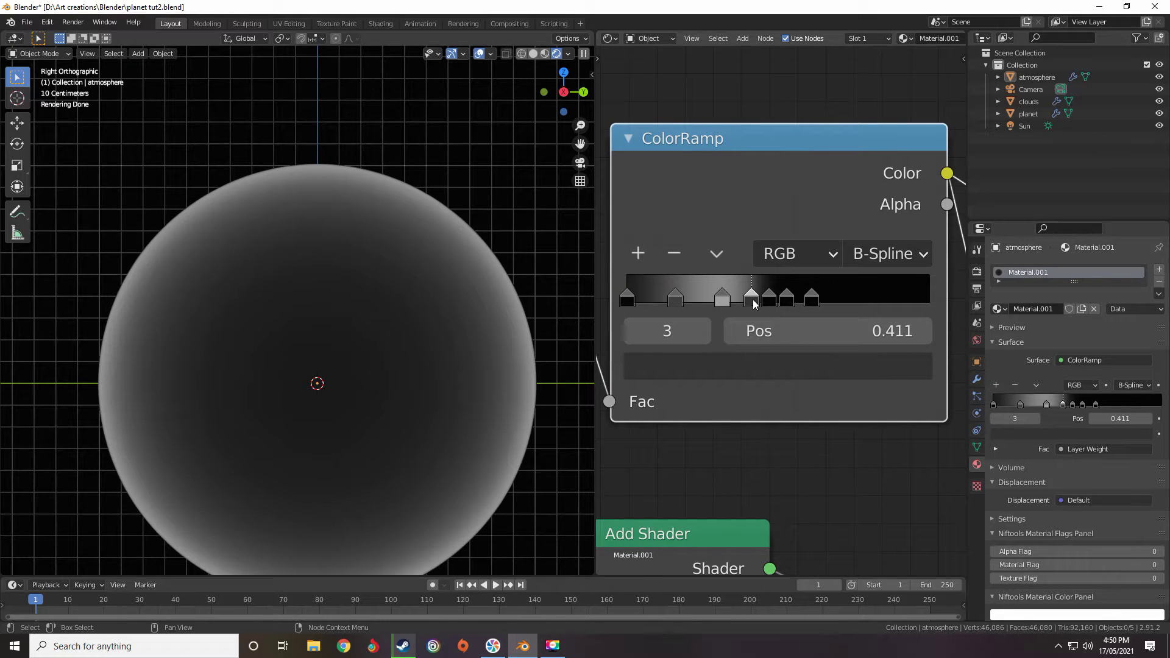
pyautogui.scroll(5, 356, 244)
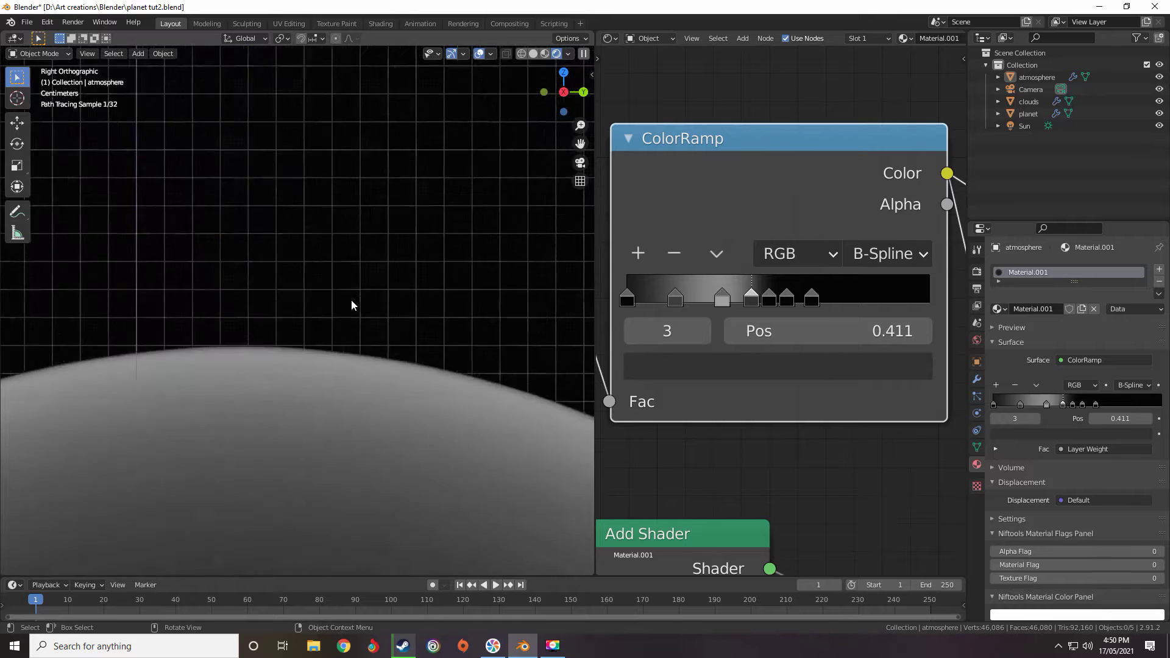
pyautogui.scroll(5, 351, 305)
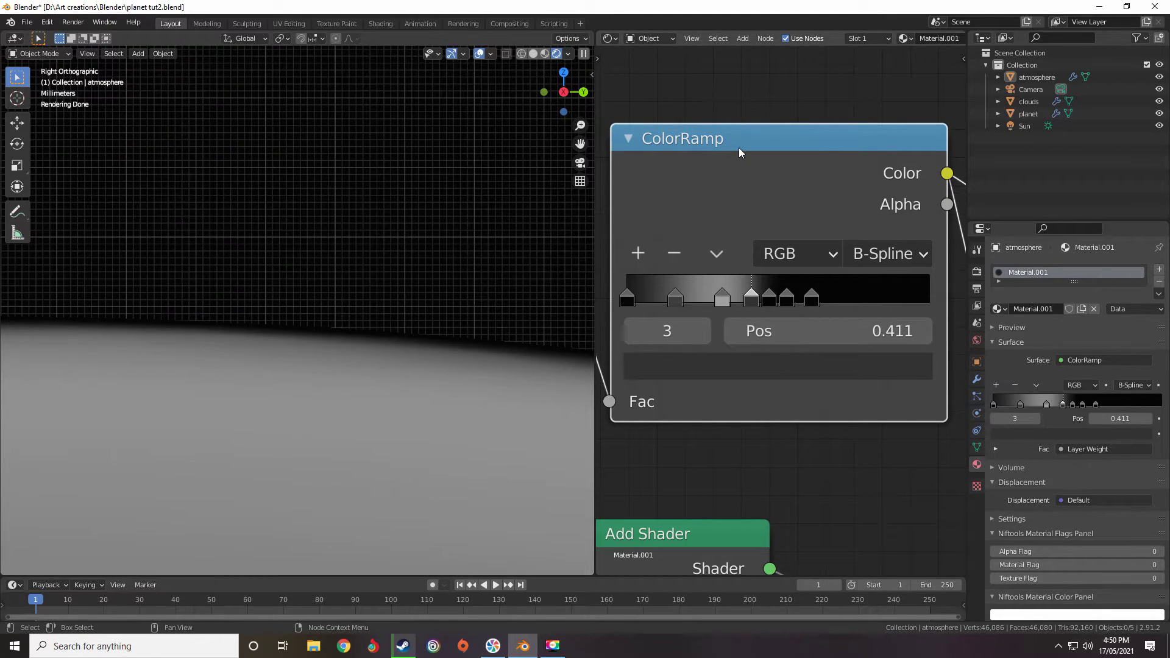
pyautogui.press('m')
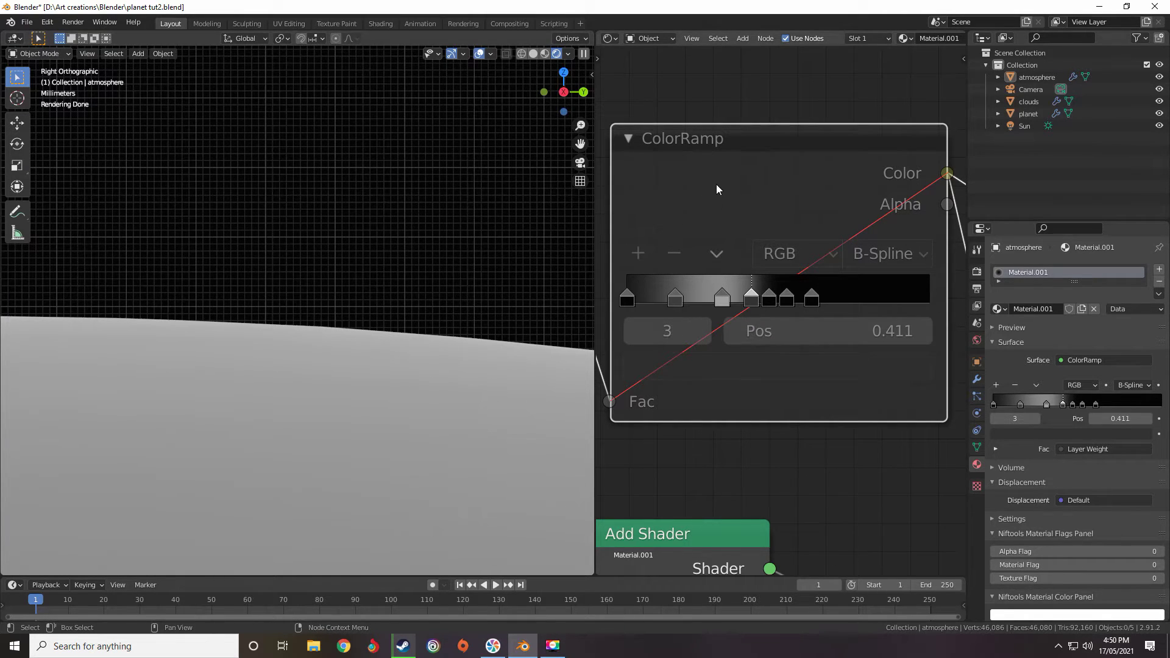
pyautogui.press('m')
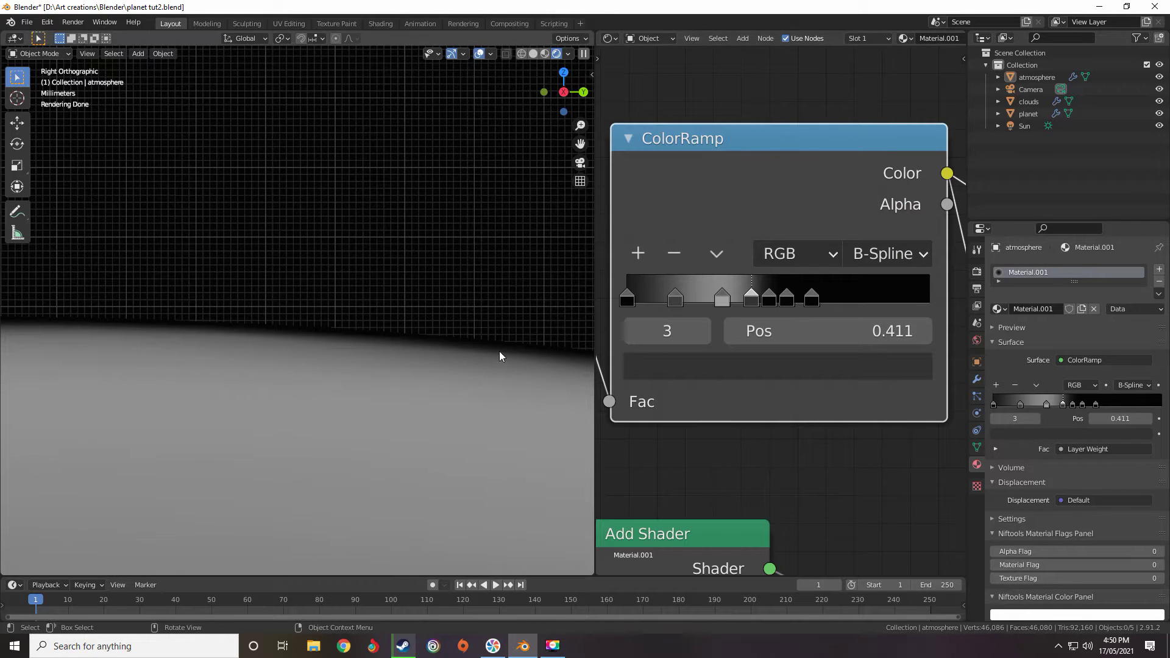
pyautogui.scroll(-5, 323, 333)
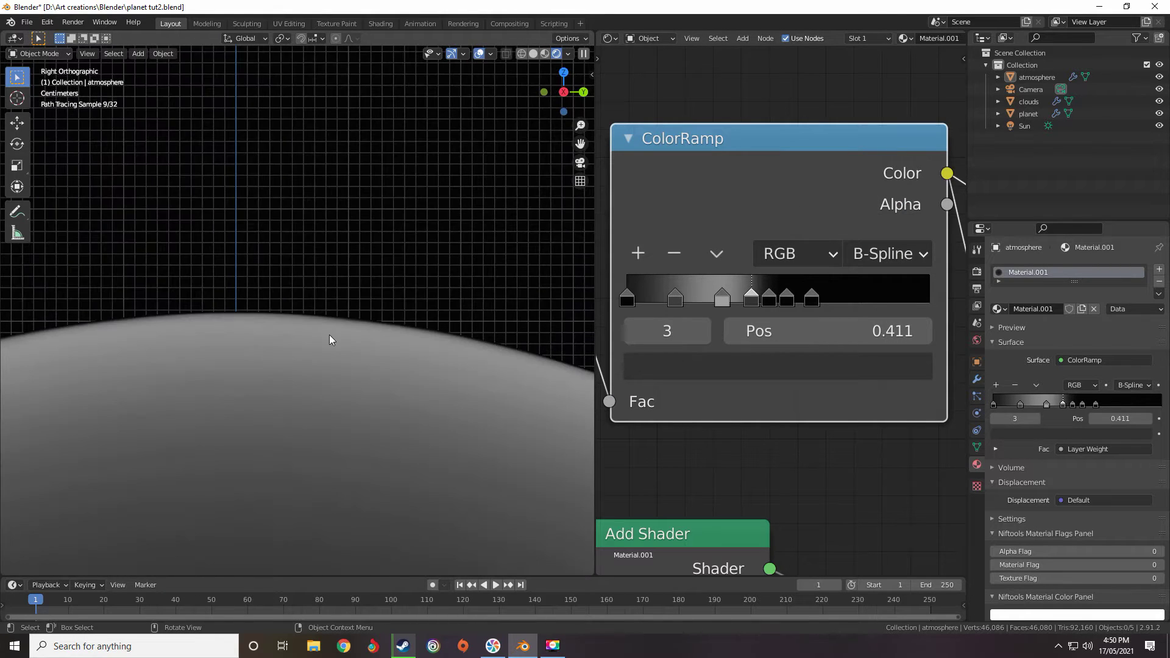
pyautogui.scroll(-3, 330, 340)
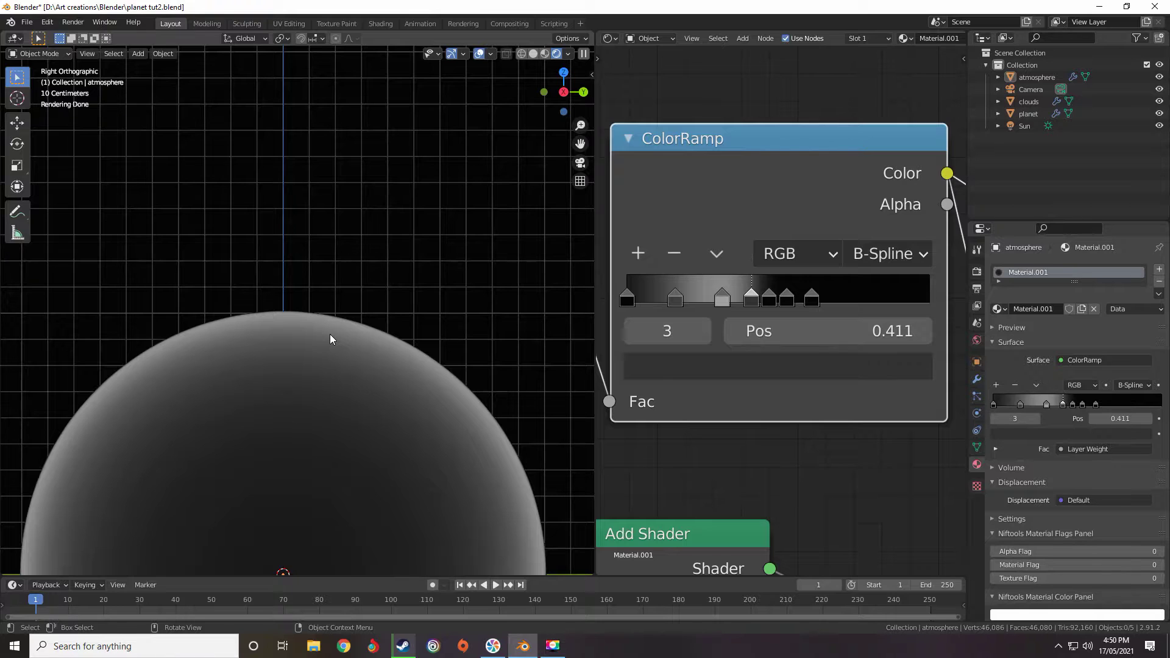
pyautogui.scroll(-4, 330, 334)
pyautogui.scroll(3, 331, 334)
# Connect the Mix Shader's output to the Material Output's Surface in place of the ColorRamp preview
pyautogui.scroll(-8, 745, 208)
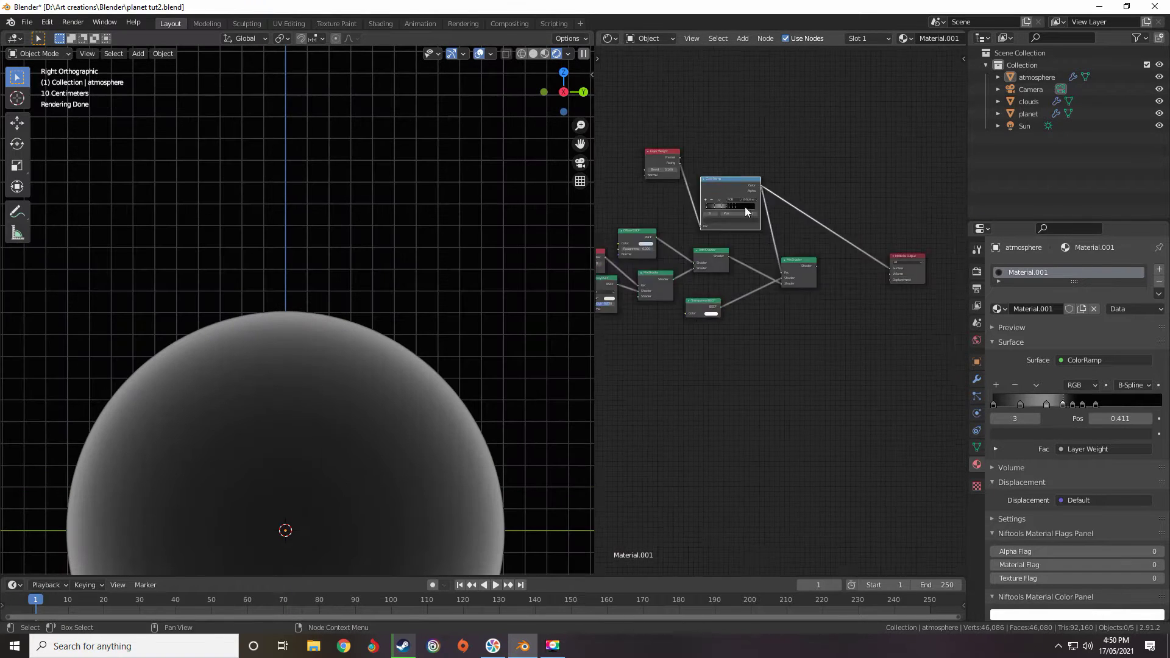
pyautogui.scroll(4, 817, 244)
pyautogui.moveTo(808, 295); pyautogui.dragTo(954, 301)
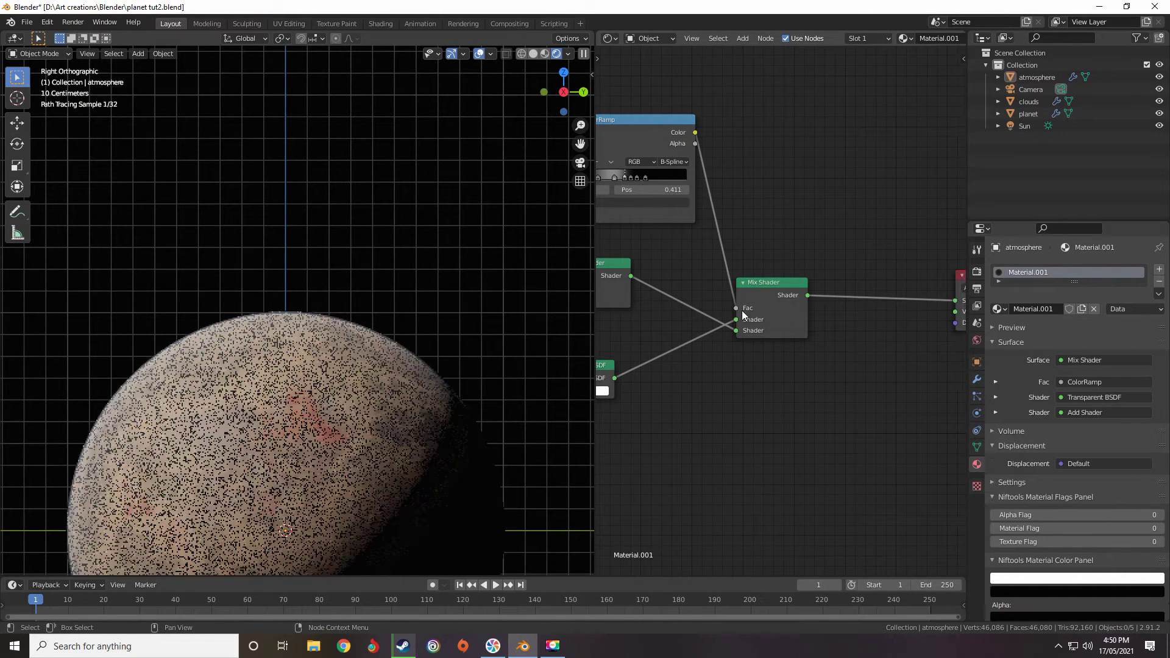
pyautogui.scroll(-3, 689, 240)
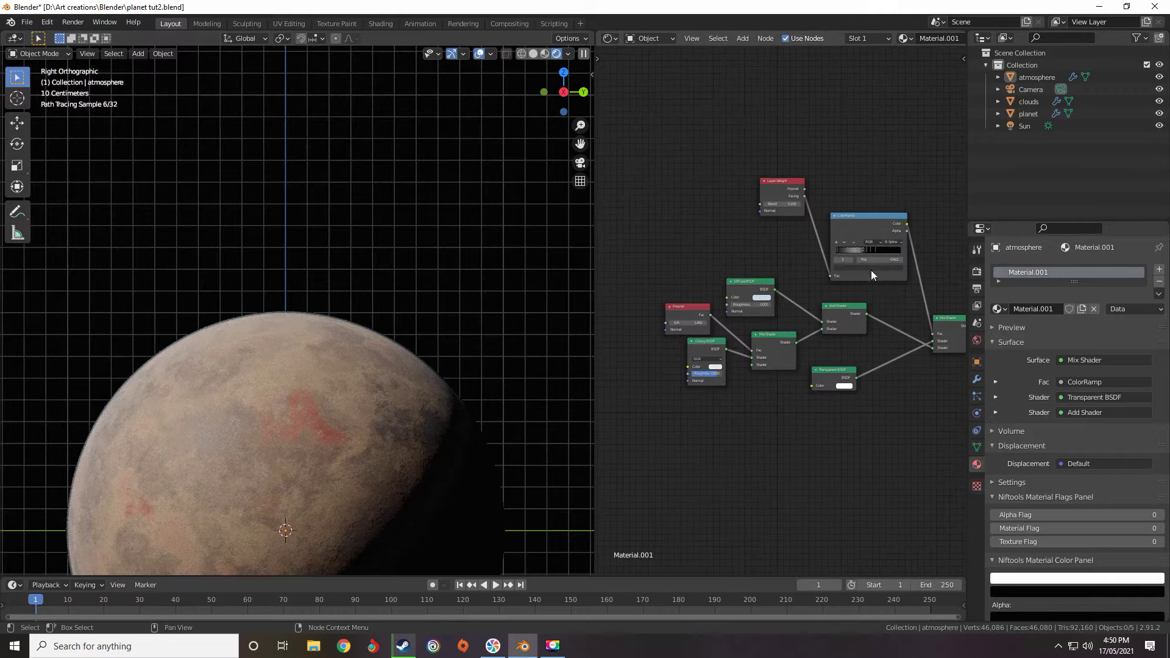
# Insert a Math node between the ColorRamp's Color and the Mix Shader's Fac, and set it to Multiply
pyautogui.scroll(3, 871, 273)
pyautogui.scroll(4, 790, 282)
pyautogui.hotkey('shift', 'a')
pyautogui.moveTo(711, 280)
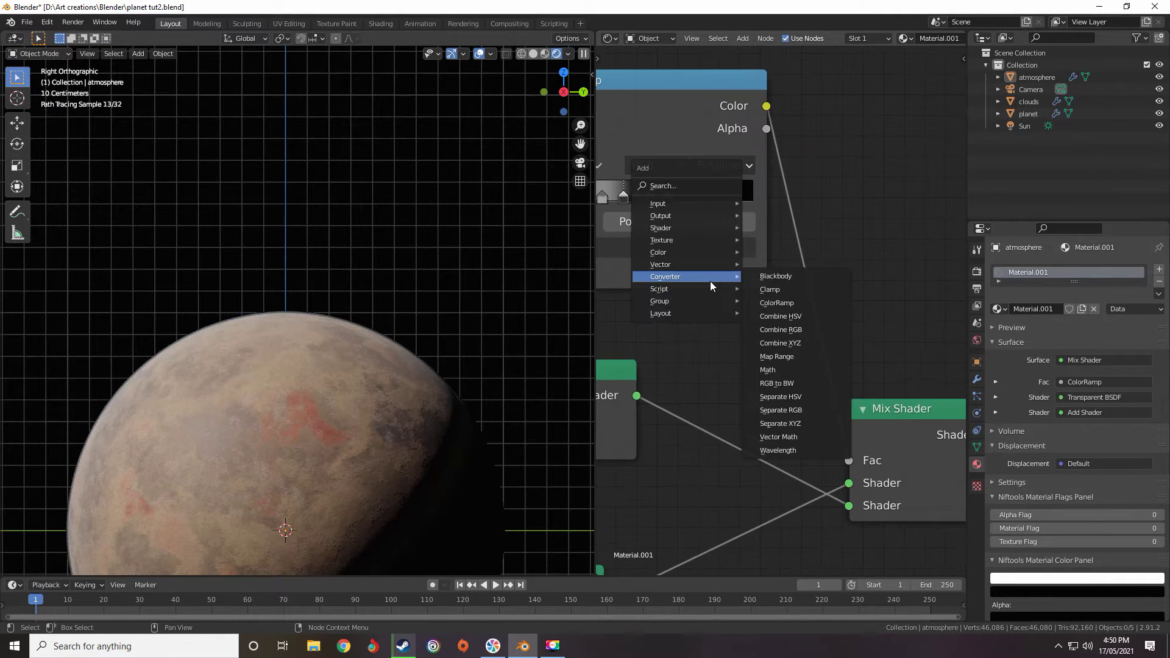
pyautogui.click(774, 372)
pyautogui.click(817, 292)
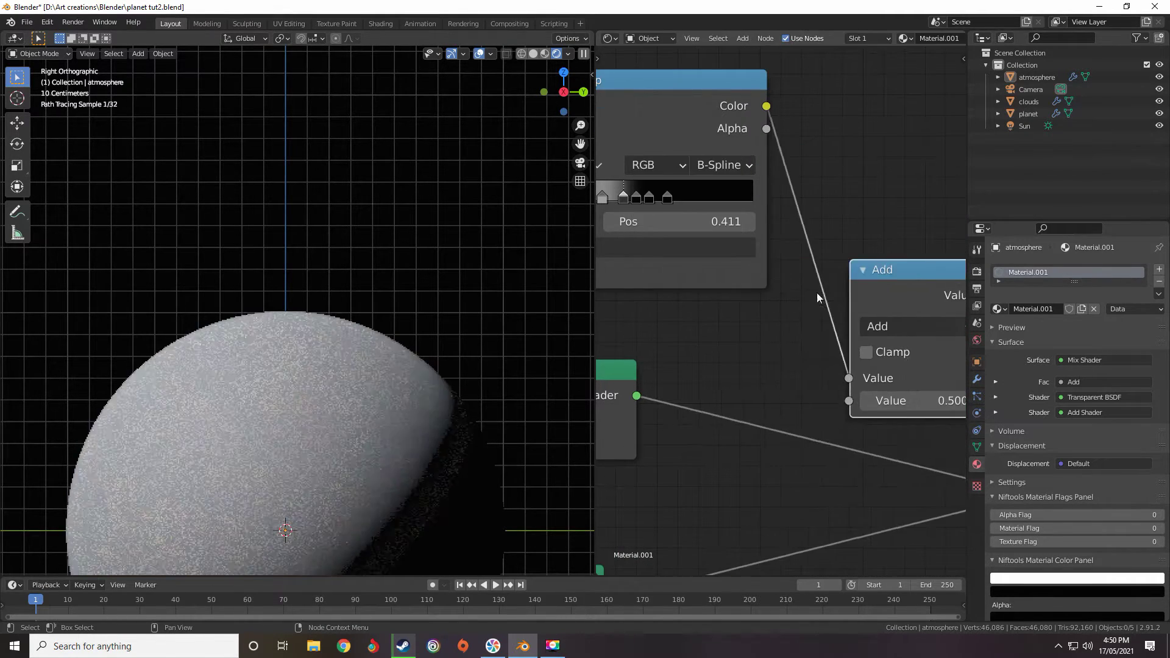
pyautogui.click(890, 330)
pyautogui.click(343, 430)
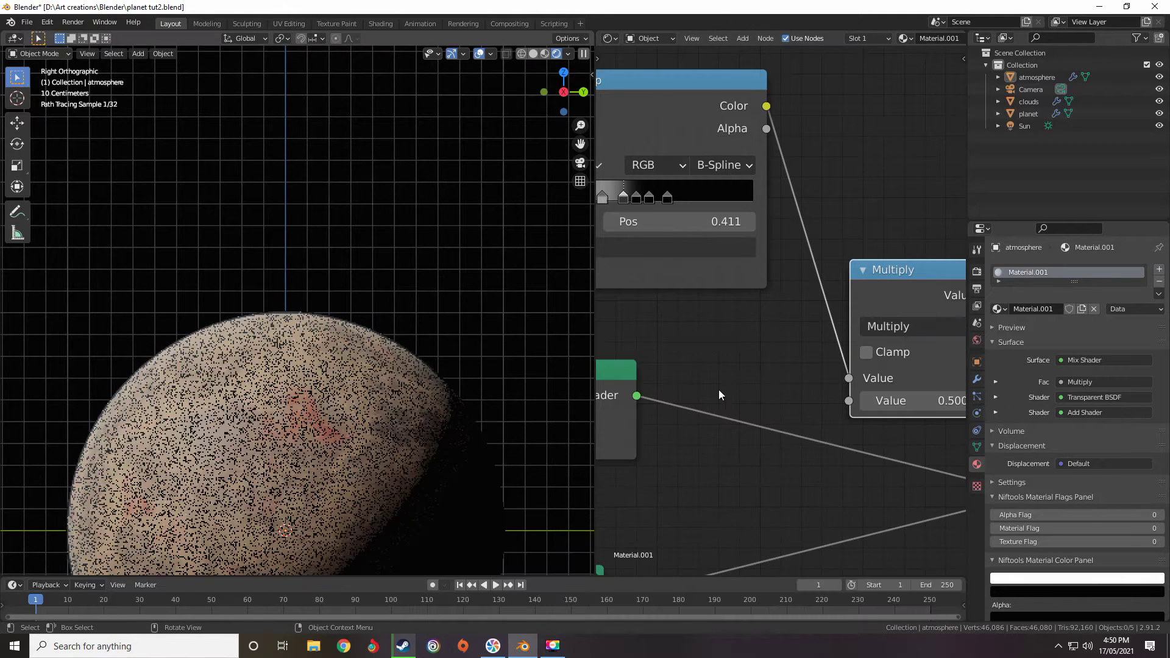
# Try values of 0, 1 and 2 in the Multiply node to compare the strength of the atmosphere glow
pyautogui.moveTo(718, 389); pyautogui.dragTo(725, 347, button='middle')
pyautogui.click(804, 364)
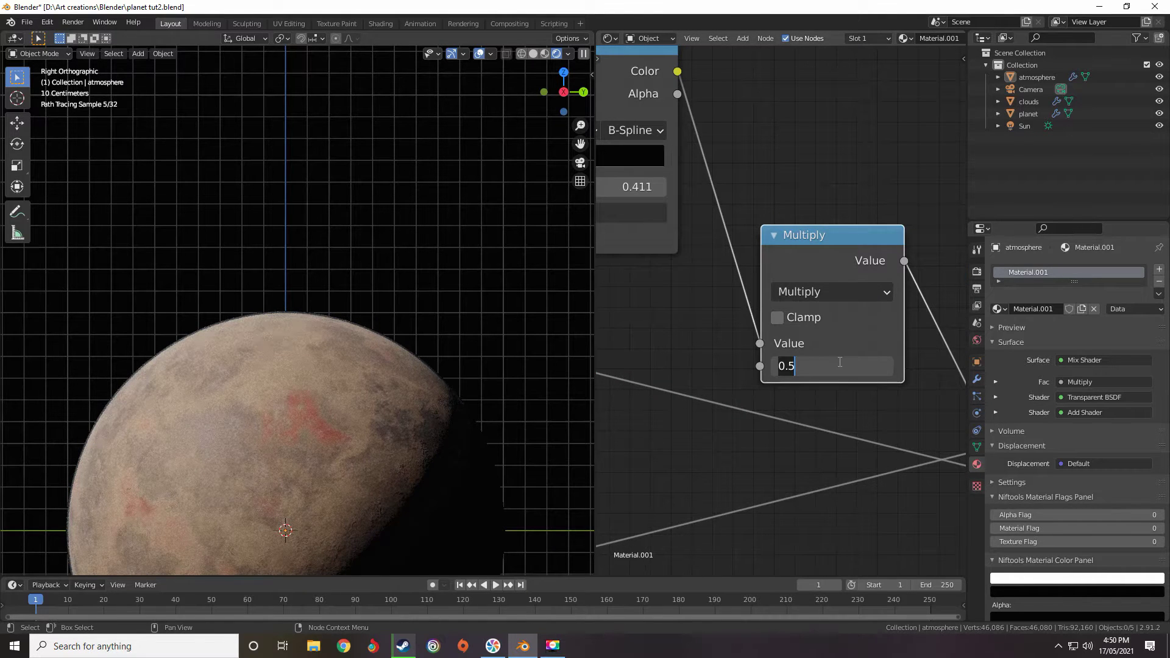
pyautogui.write('0')
pyautogui.press('Return')
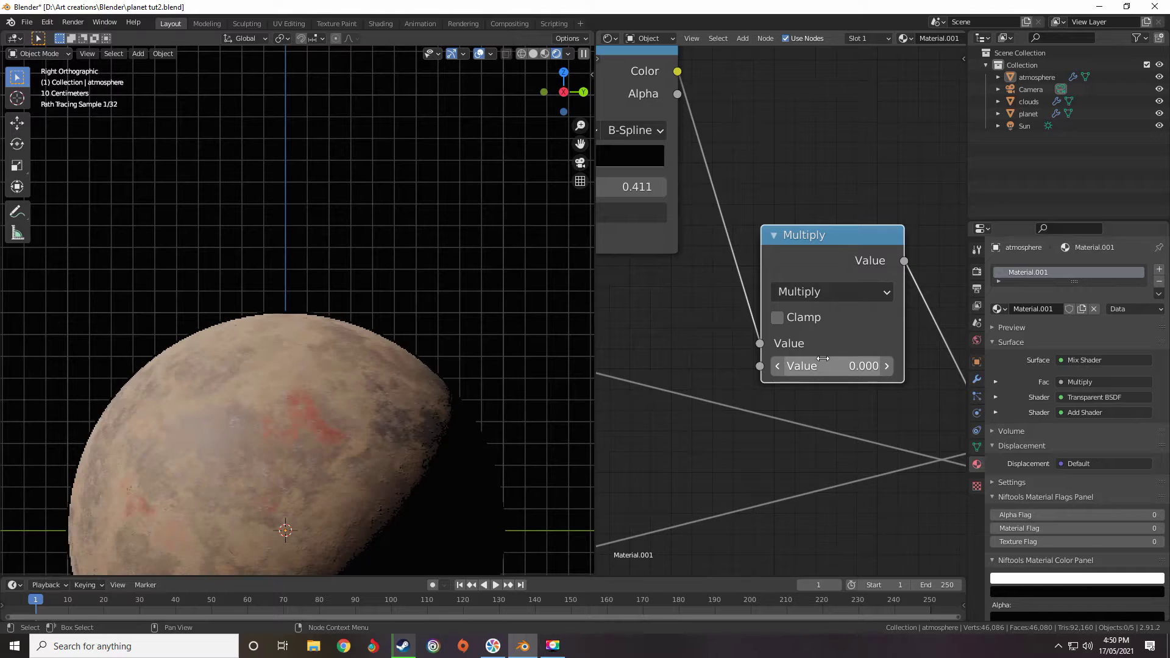
pyautogui.write('1')
pyautogui.press('Return')
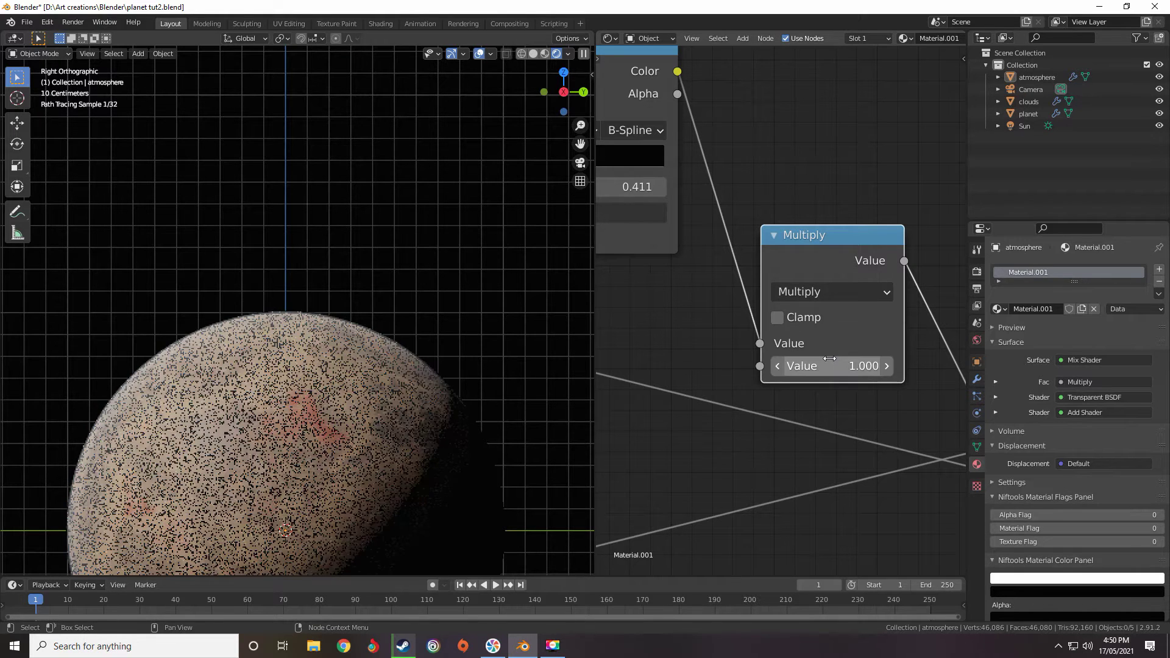
pyautogui.click(830, 359)
pyautogui.write('2')
pyautogui.press('Return')
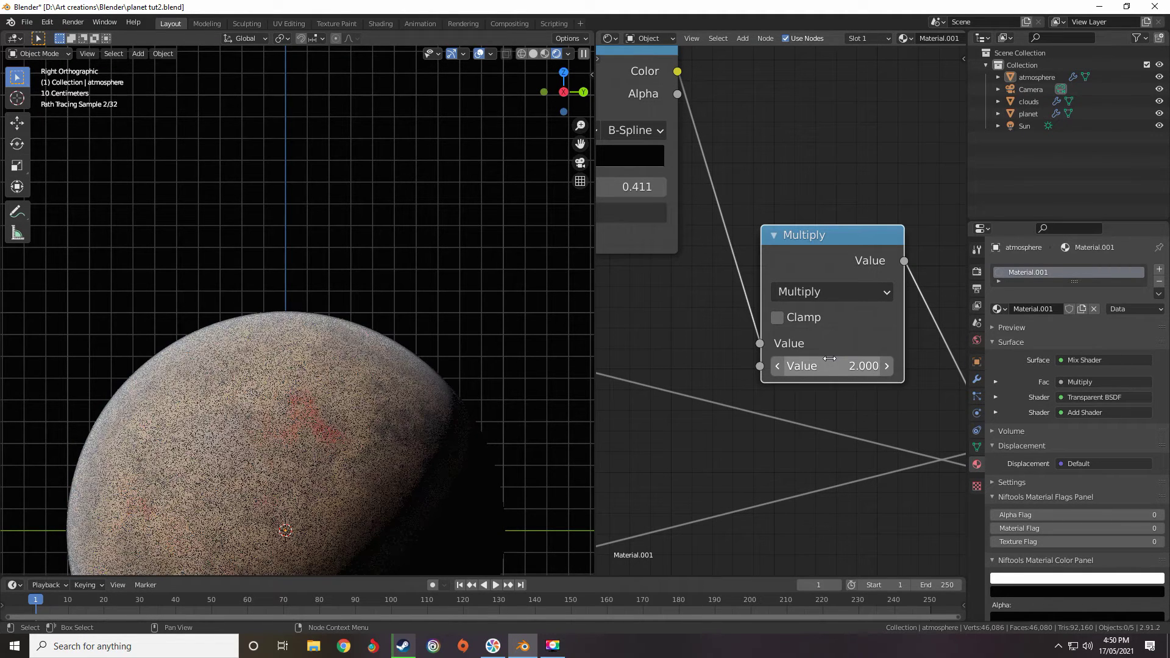
# Set the Multiply node's value to 1.3 and check the glow around the planet
pyautogui.scroll(-3, 319, 321)
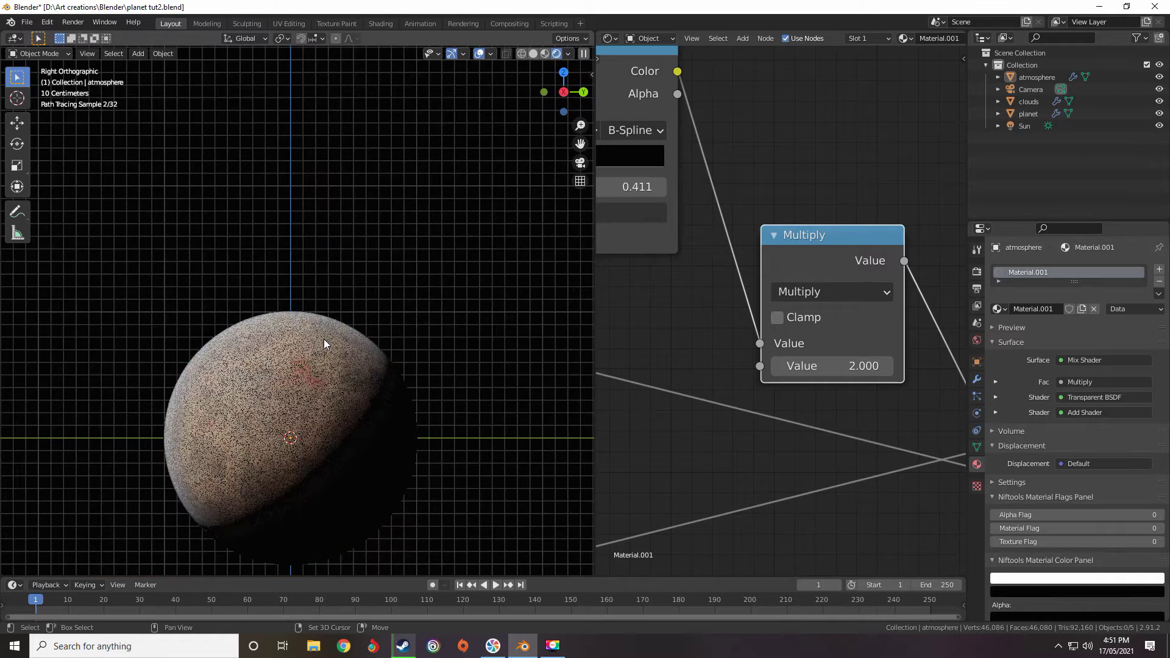
pyautogui.keyDown('shift'); pyautogui.moveTo(322, 336); pyautogui.dragTo(538, 343, button='middle'); pyautogui.keyUp('shift')
pyautogui.click(855, 366)
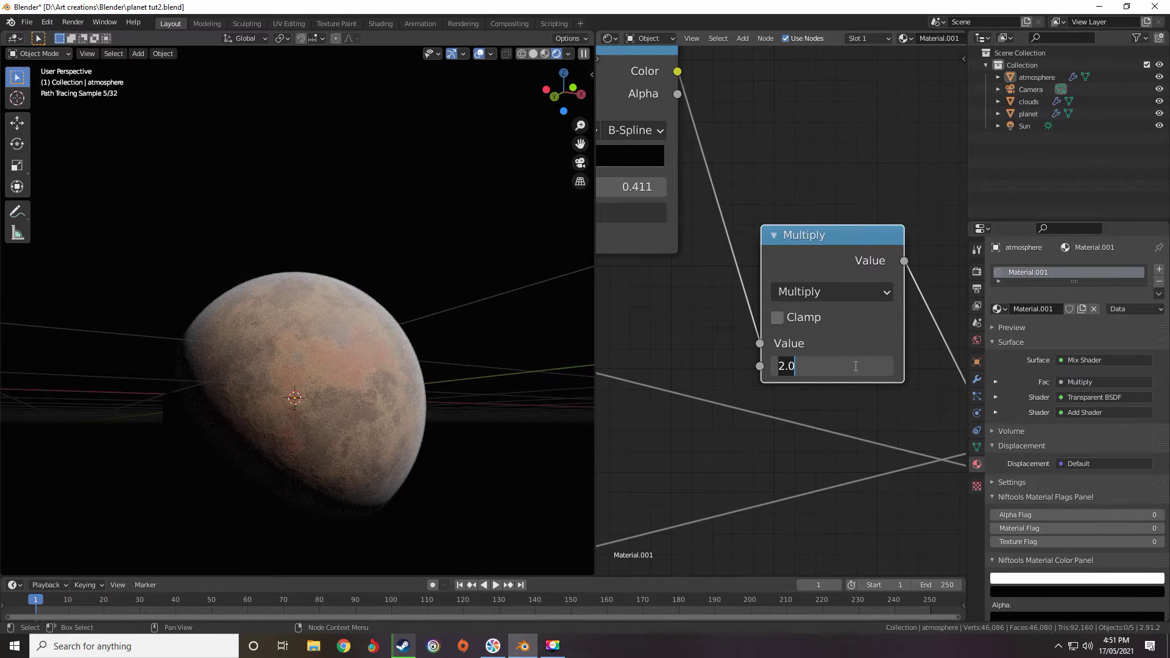
pyautogui.write('1.3')
pyautogui.press('Return')
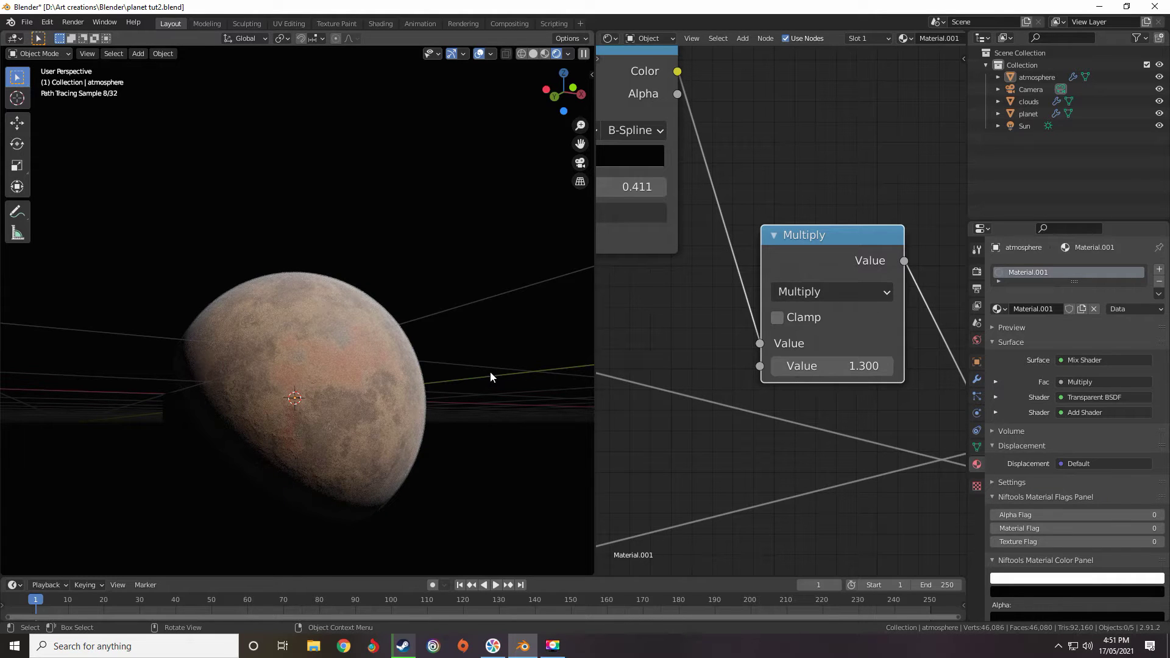
pyautogui.moveTo(493, 371)
pyautogui.mouseDown(button='middle')
pyautogui.moveTo(350, 371)
pyautogui.moveTo(397, 392)
pyautogui.moveTo(363, 377)
pyautogui.mouseUp(button='middle')
pyautogui.scroll(-10, 769, 267)
pyautogui.moveTo(771, 267); pyautogui.dragTo(774, 222, button='middle')
pyautogui.scroll(3, 775, 222)
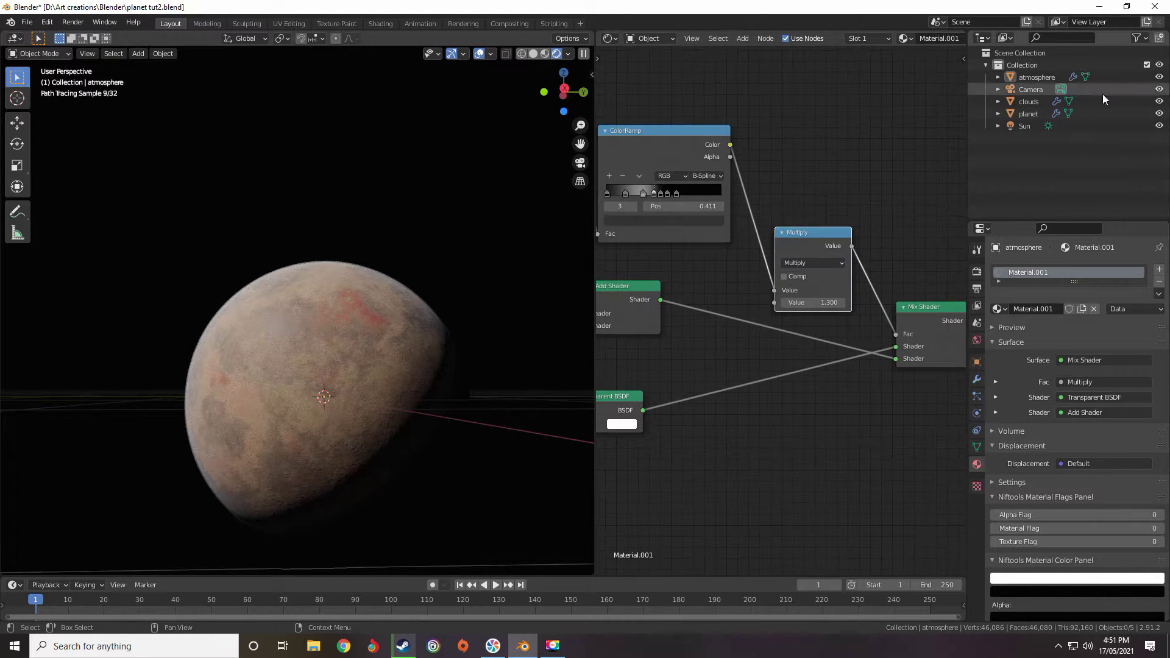
# Replace the clouds object's planet material with a new one named clouds, and rename the atmosphere object's material as atmosphere
pyautogui.click(1027, 101)
pyautogui.moveTo(340, 282); pyautogui.dragTo(378, 280, button='middle')
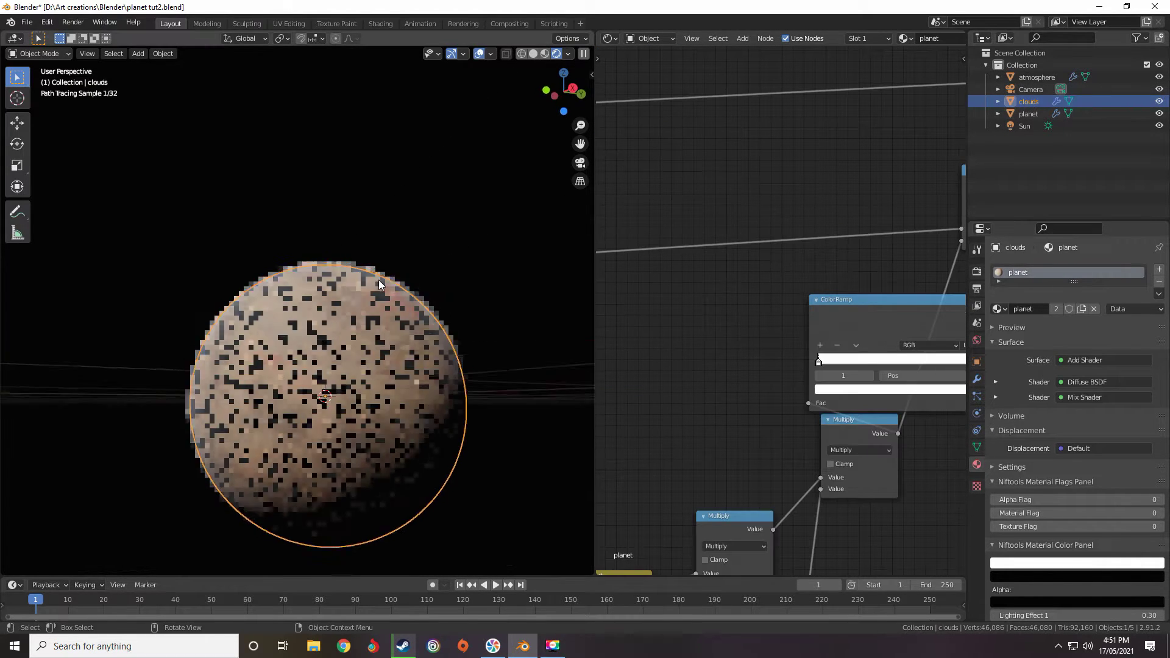
pyautogui.scroll(4, 374, 294)
pyautogui.scroll(2, 374, 295)
pyautogui.scroll(-5, 715, 353)
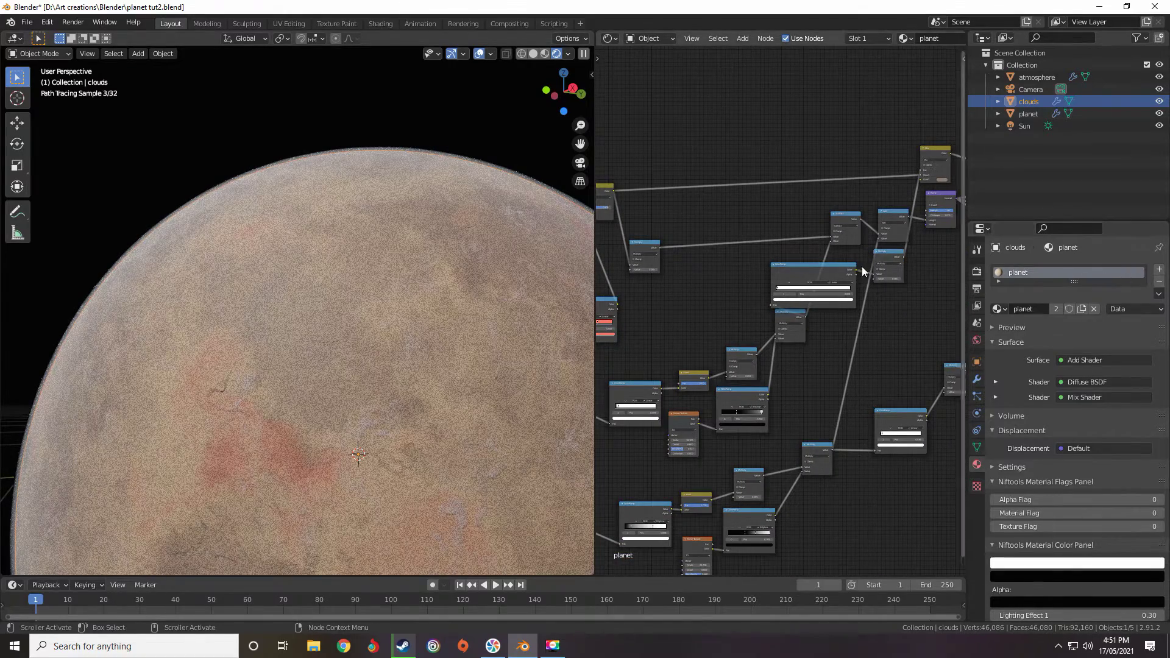
pyautogui.moveTo(862, 266)
pyautogui.mouseDown(button='middle')
pyautogui.moveTo(749, 227)
pyautogui.moveTo(677, 317)
pyautogui.moveTo(597, 278)
pyautogui.mouseUp(button='middle')
pyautogui.click(1158, 286)
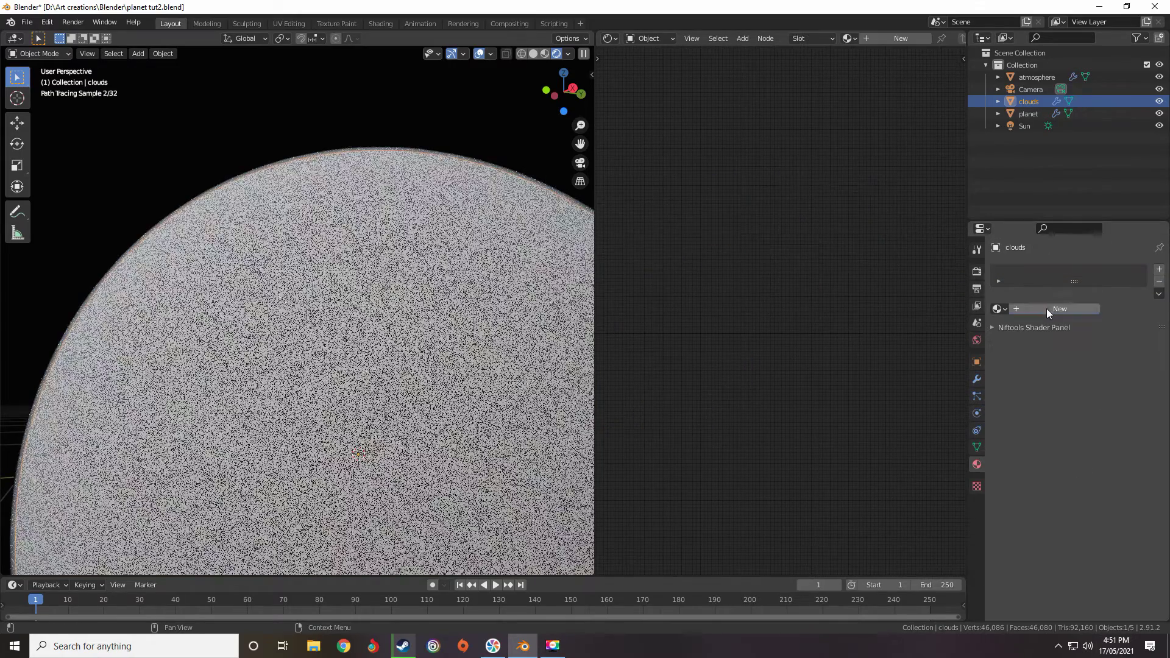
pyautogui.click(1047, 309)
pyautogui.moveTo(699, 248); pyautogui.dragTo(848, 264, button='middle')
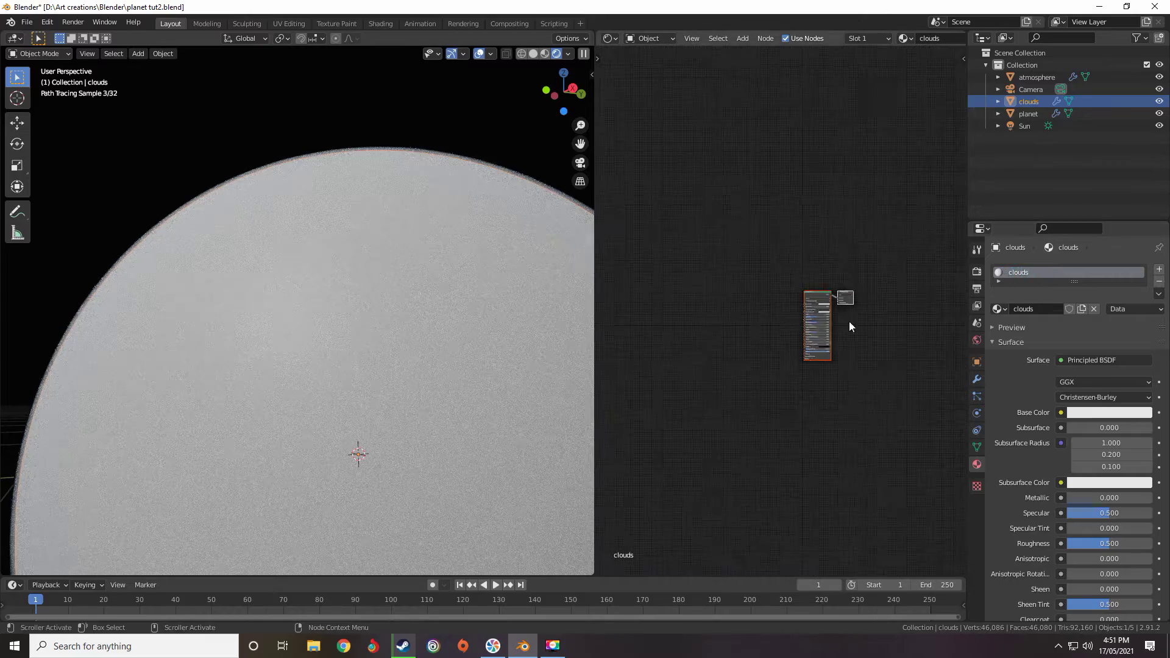
pyautogui.click(1037, 77)
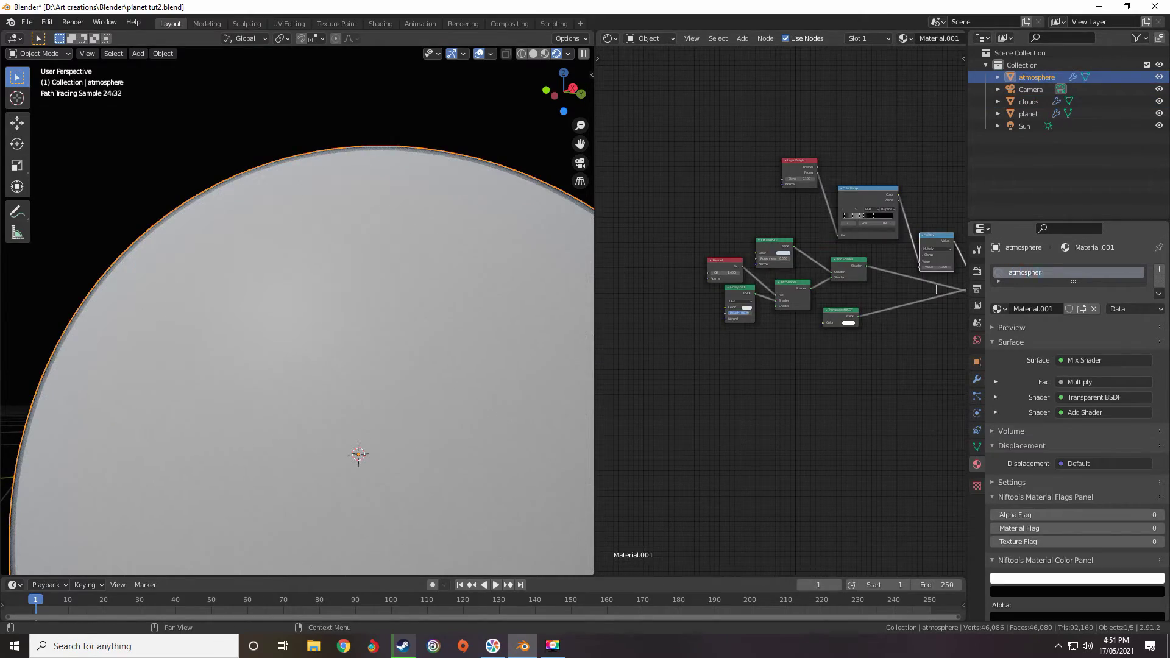
# Delete the Principled BSDF from the clouds material and review the atmosphere material's shader nodes for reference
pyautogui.click(1024, 101)
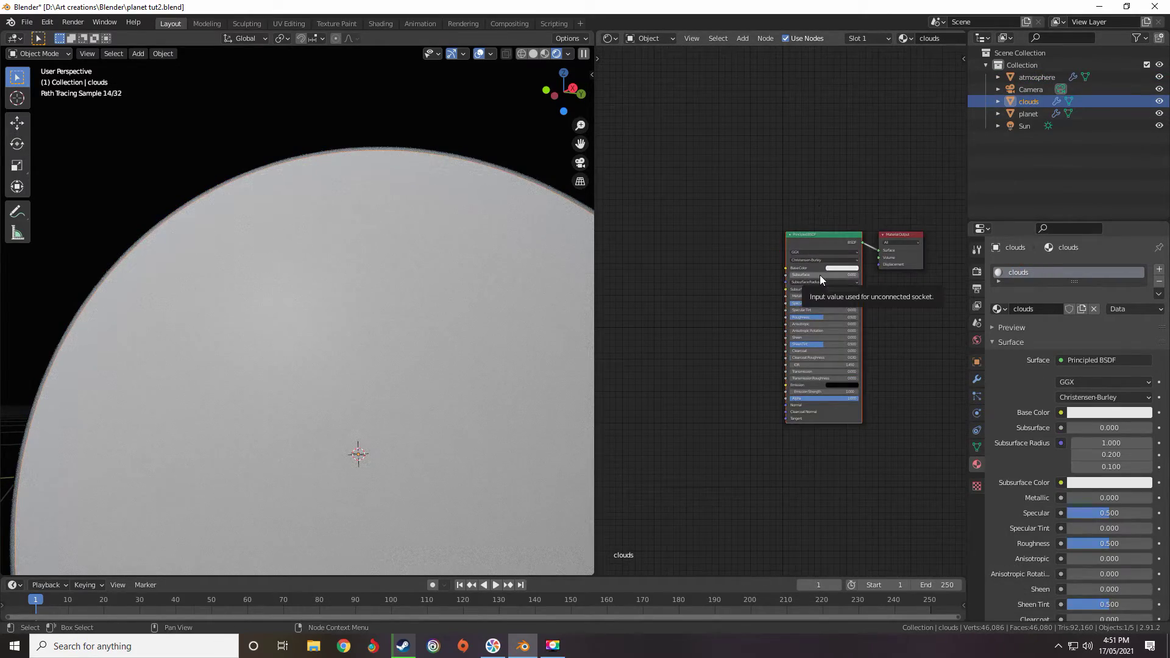
pyautogui.press('x')
pyautogui.click(1027, 79)
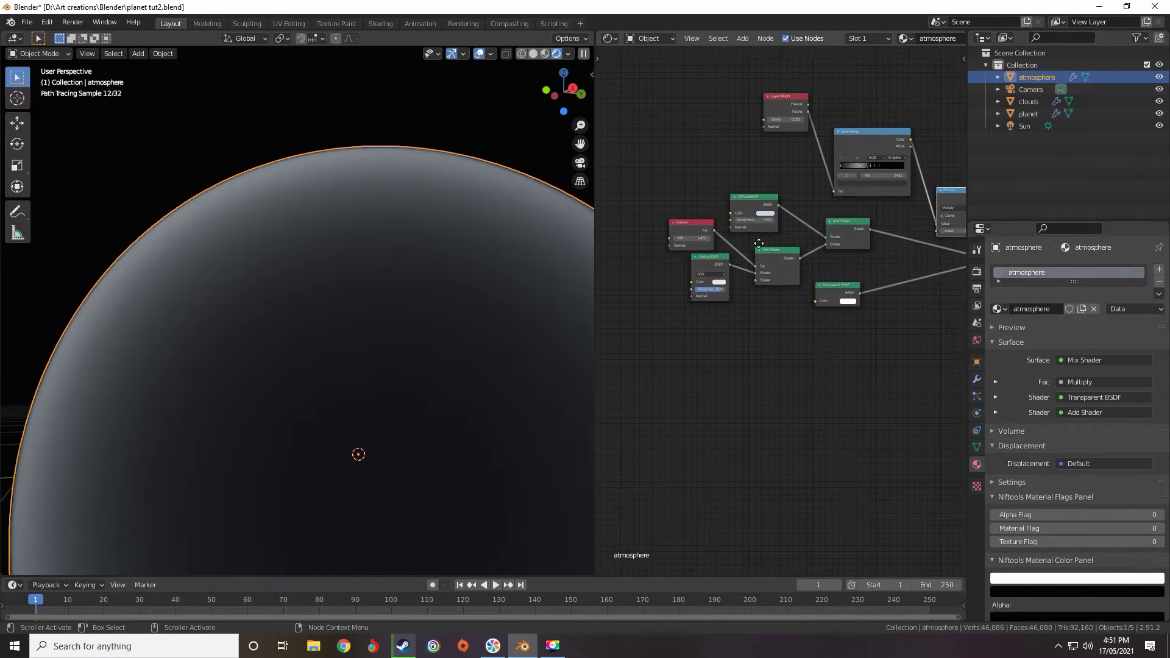
pyautogui.scroll(-2, 759, 244)
pyautogui.moveTo(759, 243); pyautogui.dragTo(714, 300, button='middle')
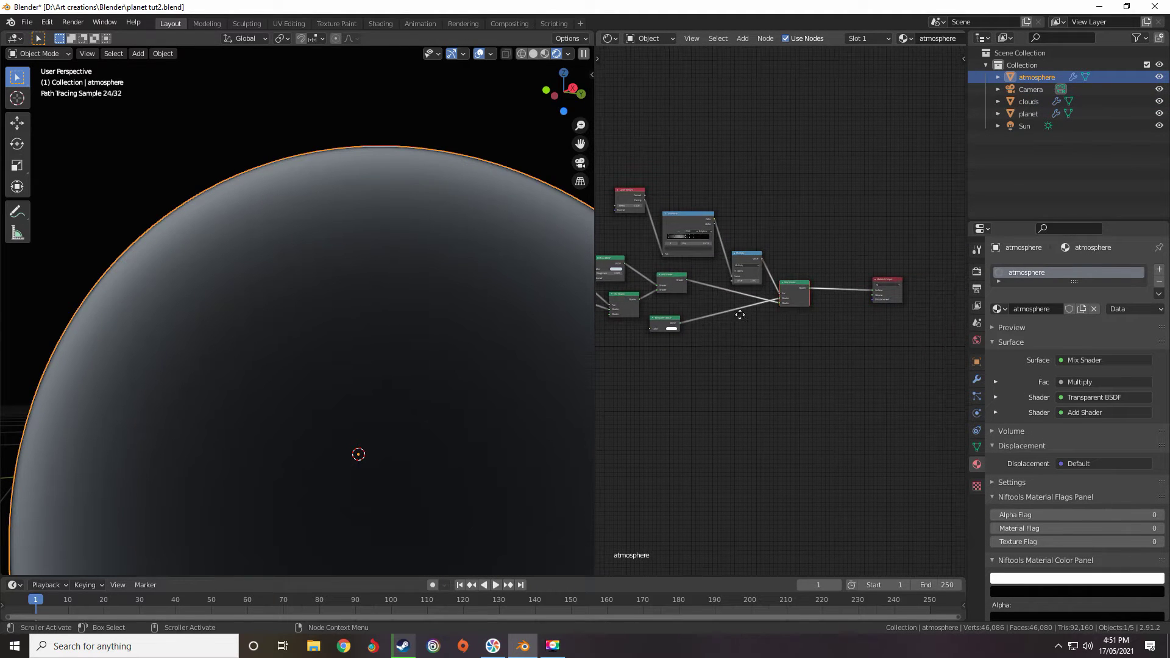
pyautogui.scroll(4, 740, 315)
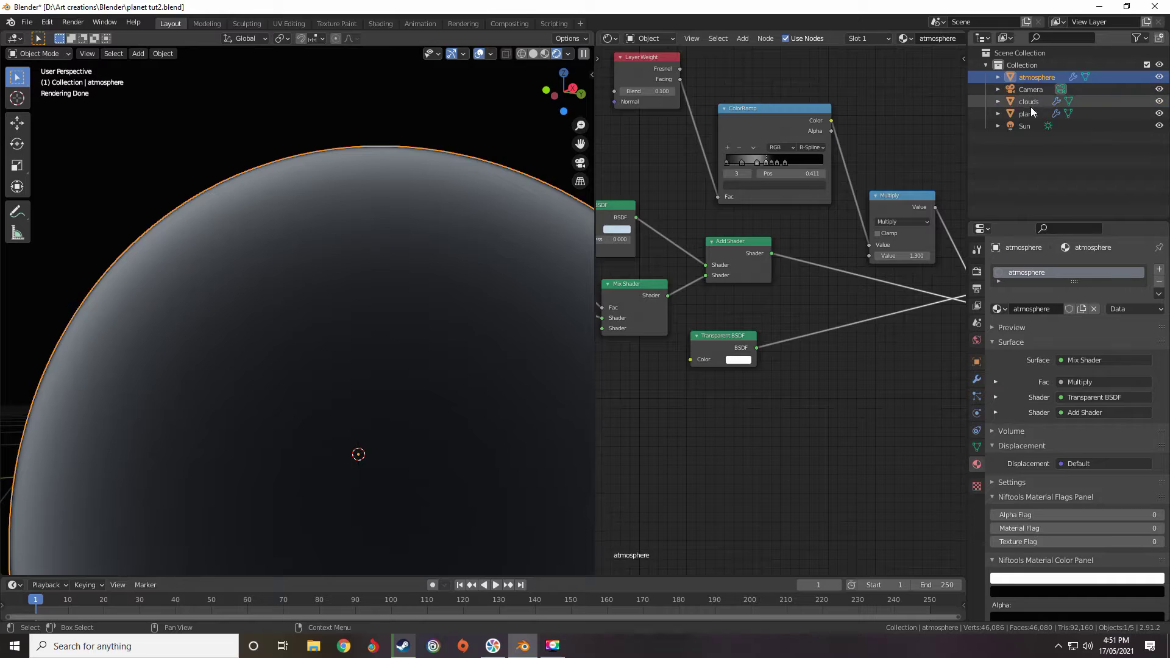
# Add a Diffuse BSDF to the clouds material and connect it to the Material Output's Surface
pyautogui.click(1030, 105)
pyautogui.hotkey('shift', 'a')
pyautogui.moveTo(696, 175)
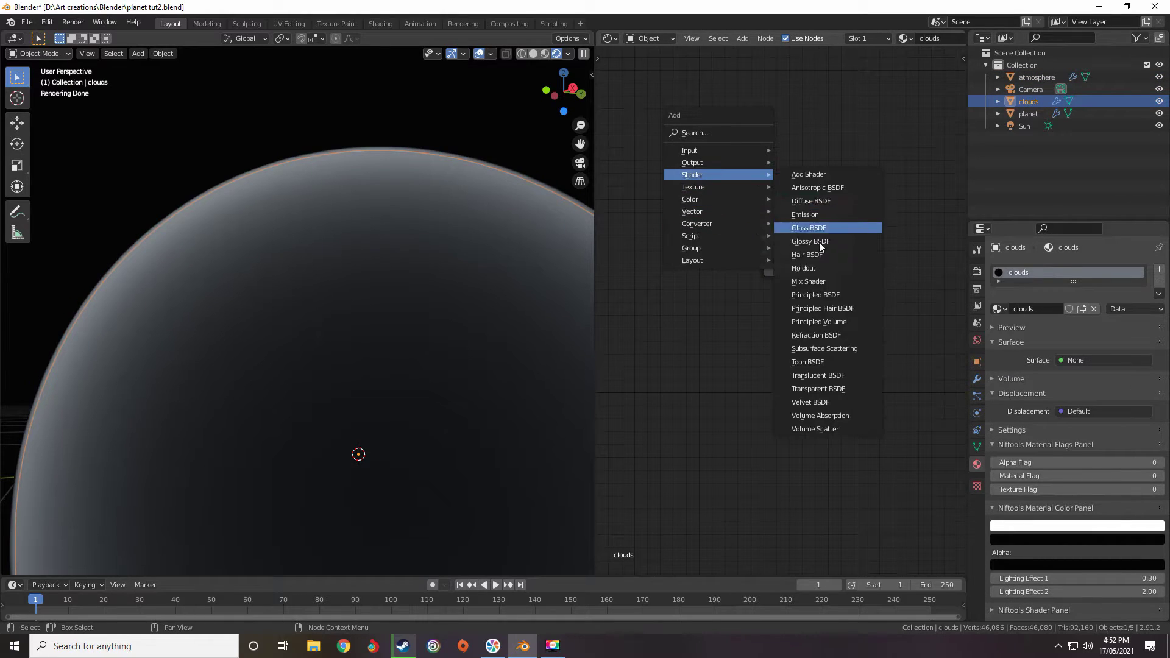
pyautogui.click(806, 202)
pyautogui.click(657, 200)
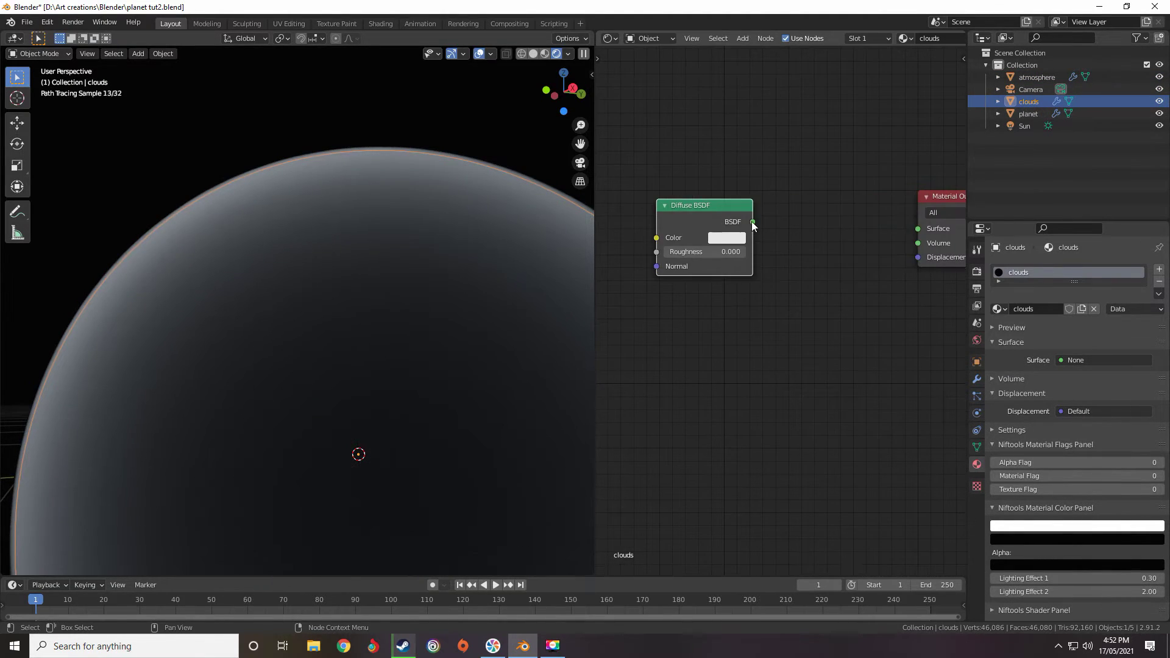
pyautogui.moveTo(752, 222); pyautogui.dragTo(919, 228)
# Insert an Add Shader after the Diffuse BSDF and connect a new Glossy BSDF to its second Shader input
pyautogui.hotkey('shift', 'a')
pyautogui.moveTo(805, 218)
pyautogui.click(847, 217)
pyautogui.click(804, 217)
pyautogui.hotkey('shift', 'a')
pyautogui.click(844, 265)
pyautogui.click(657, 281)
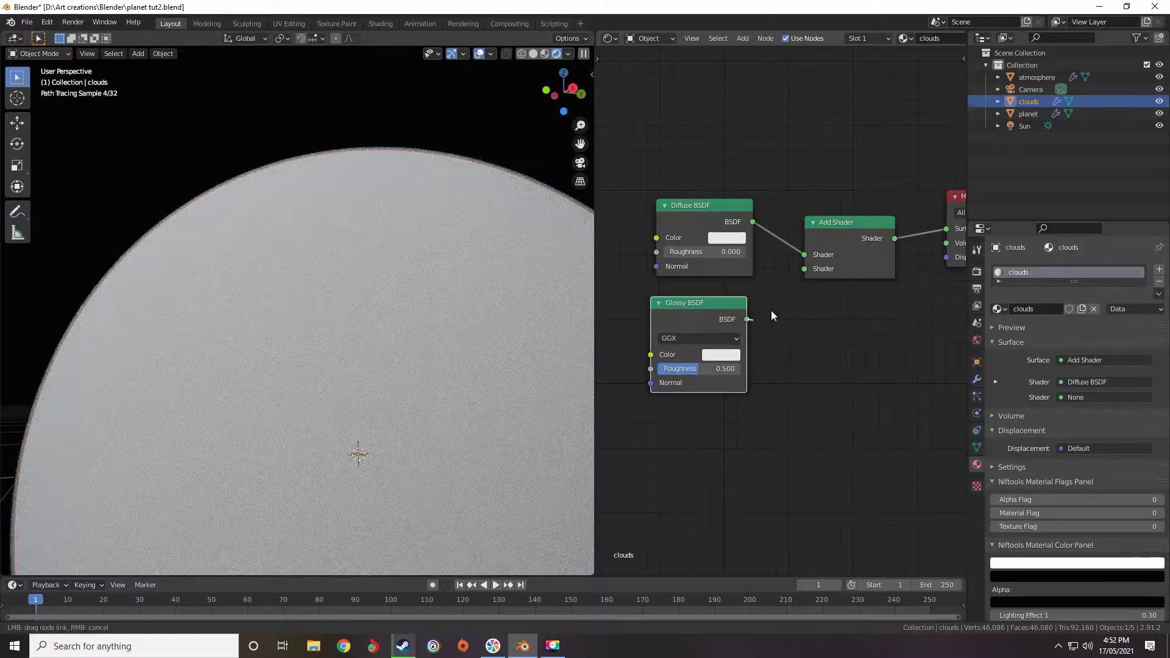
pyautogui.moveTo(747, 319); pyautogui.dragTo(805, 269)
# Insert a Mix Shader between the Glossy BSDF and the Add Shader, and connect a new Fresnel node to its Fac
pyautogui.hotkey('shift', 'a')
pyautogui.moveTo(792, 269)
pyautogui.click(853, 315)
pyautogui.click(777, 298)
pyautogui.scroll(-2, 792, 292)
pyautogui.hotkey('shift', 'a')
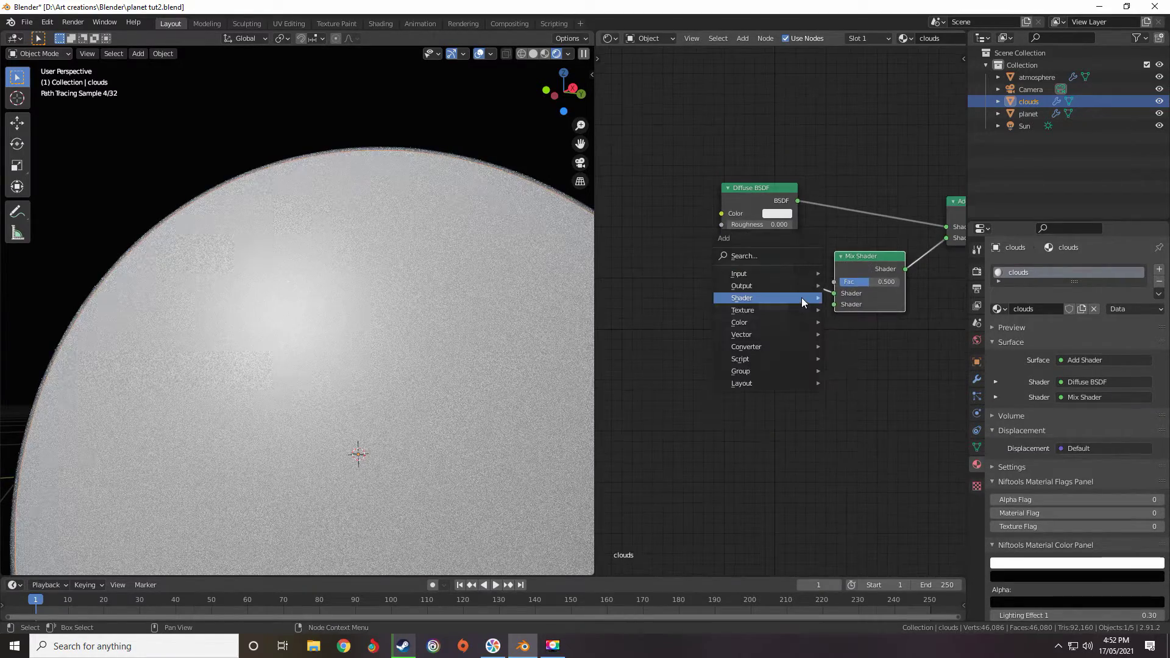
pyautogui.moveTo(802, 298)
pyautogui.moveTo(761, 274)
pyautogui.click(858, 344)
pyautogui.click(773, 133)
pyautogui.moveTo(790, 135); pyautogui.dragTo(834, 281)
# Raise the Glossy BSDF's roughness in the clouds material to about 0.83
pyautogui.moveTo(756, 317); pyautogui.dragTo(773, 317)
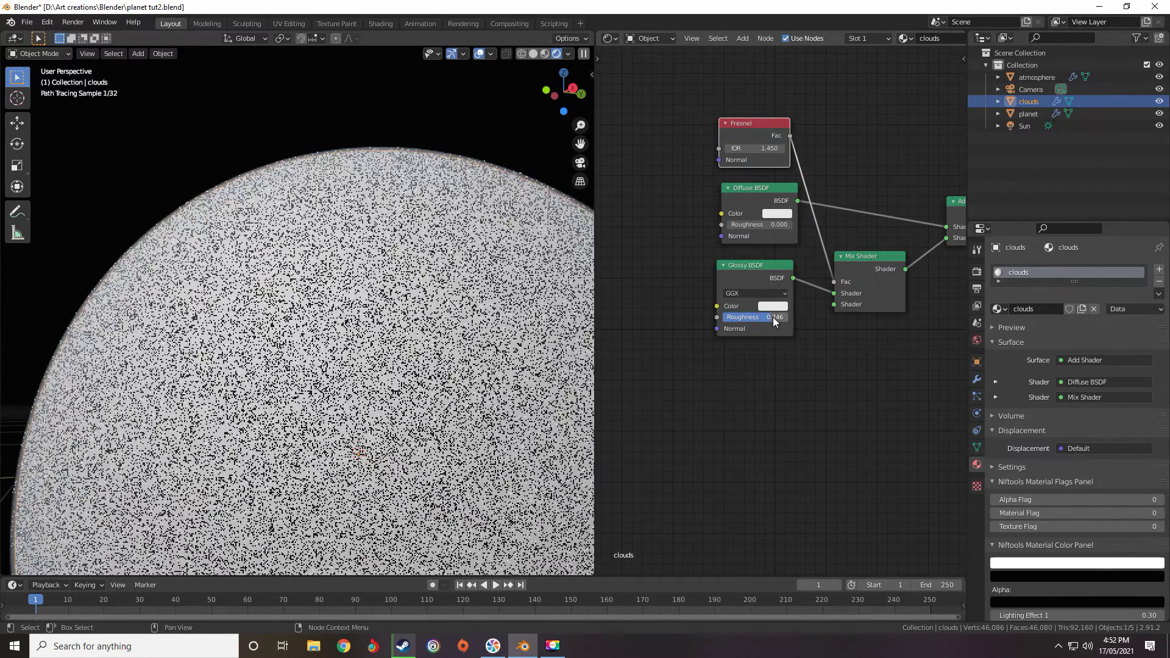
pyautogui.scroll(2, 774, 321)
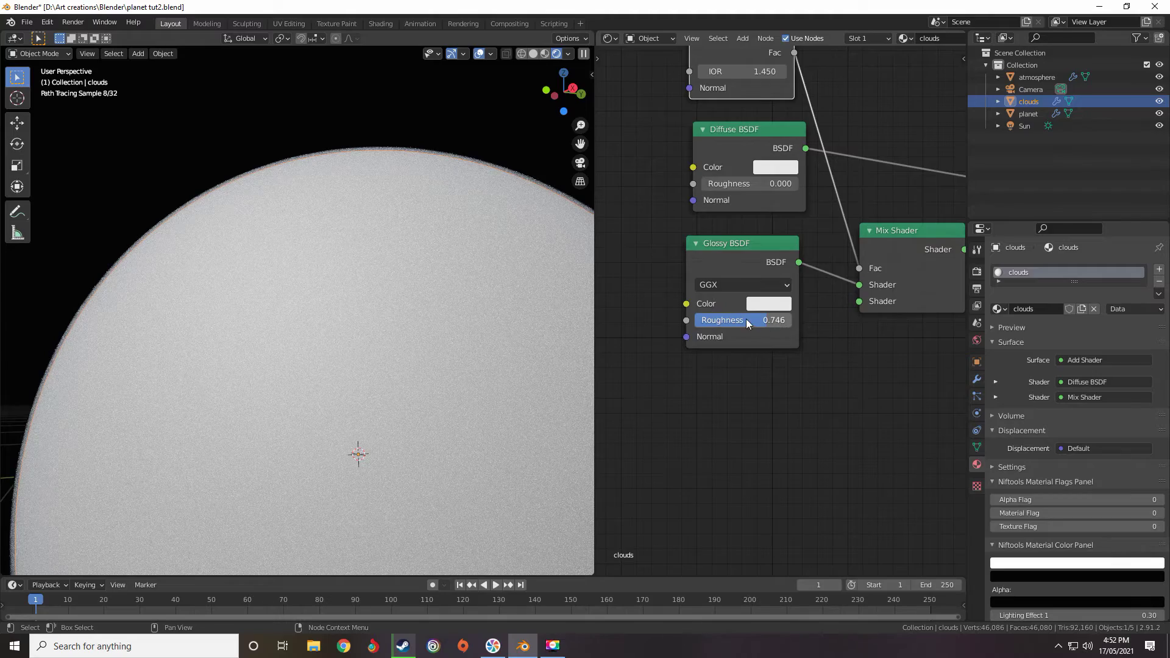
pyautogui.moveTo(746, 320); pyautogui.dragTo(755, 320)
# Increase the roughness of the Glossy BSDF in the atmosphere material
pyautogui.click(1027, 77)
pyautogui.moveTo(619, 248); pyautogui.dragTo(719, 271, button='middle')
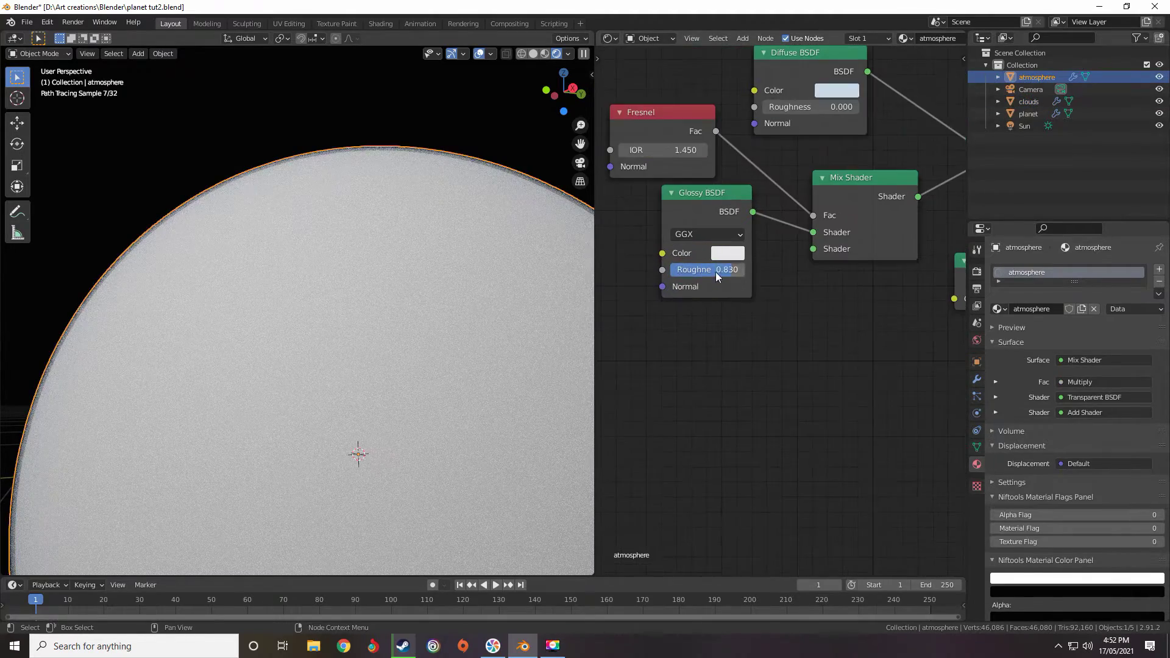
pyautogui.moveTo(716, 272); pyautogui.dragTo(737, 269)
# Set the roughness of the clouds material's Glossy BSDF to about 0.915
pyautogui.click(1024, 102)
pyautogui.moveTo(745, 274); pyautogui.dragTo(718, 198, button='middle')
pyautogui.scroll(4, 850, 269)
pyautogui.moveTo(857, 270); pyautogui.dragTo(829, 280, button='middle')
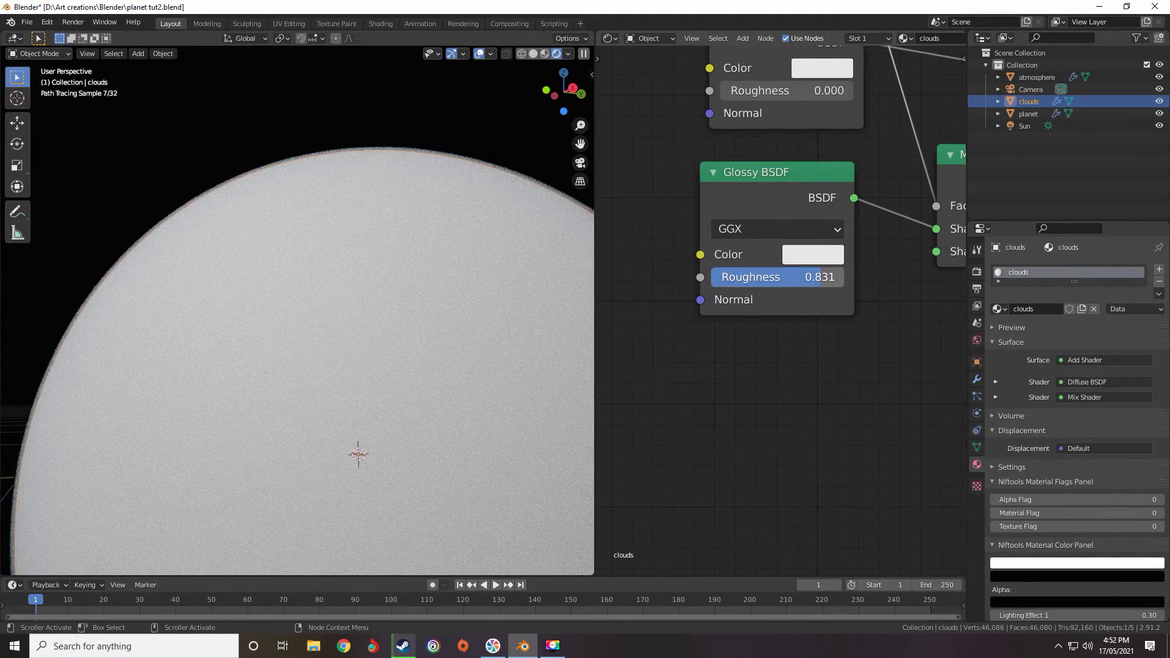
pyautogui.moveTo(832, 279); pyautogui.dragTo(836, 281)
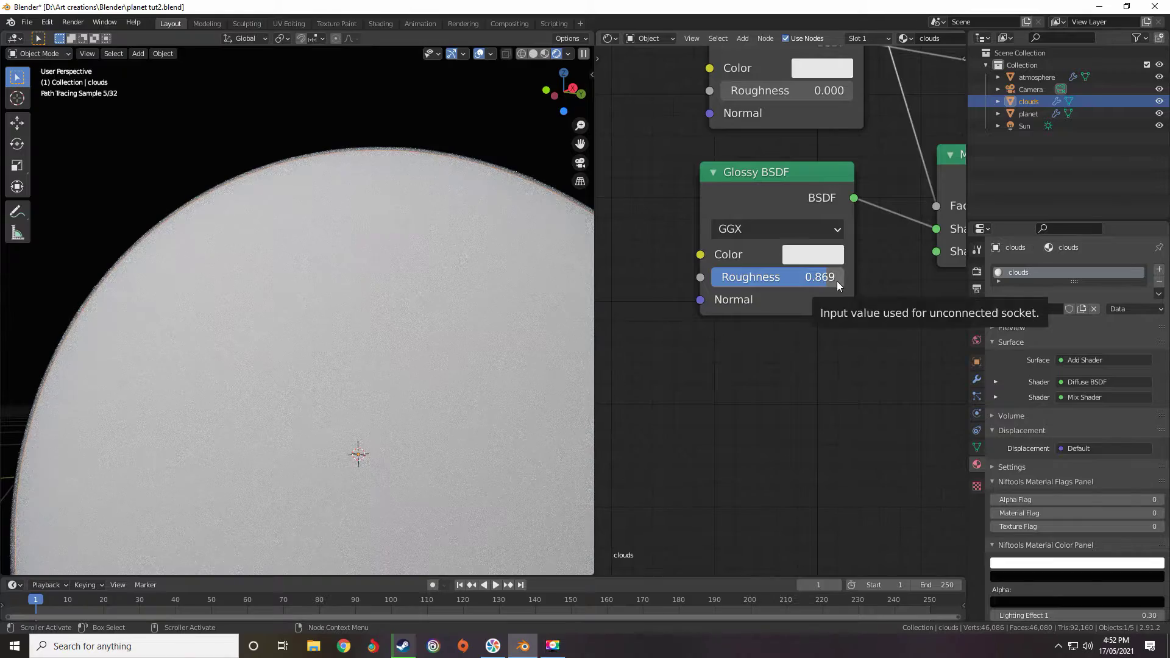
pyautogui.scroll(-1, 874, 232)
pyautogui.moveTo(875, 230); pyautogui.dragTo(784, 284, button='middle')
pyautogui.moveTo(747, 327); pyautogui.dragTo(753, 327)
pyautogui.moveTo(812, 312); pyautogui.dragTo(683, 352, button='middle')
# Insert a Mix Shader between the Add Shader and the Material Output in the clouds material
pyautogui.scroll(-3, 766, 312)
pyautogui.scroll(-3, 767, 313)
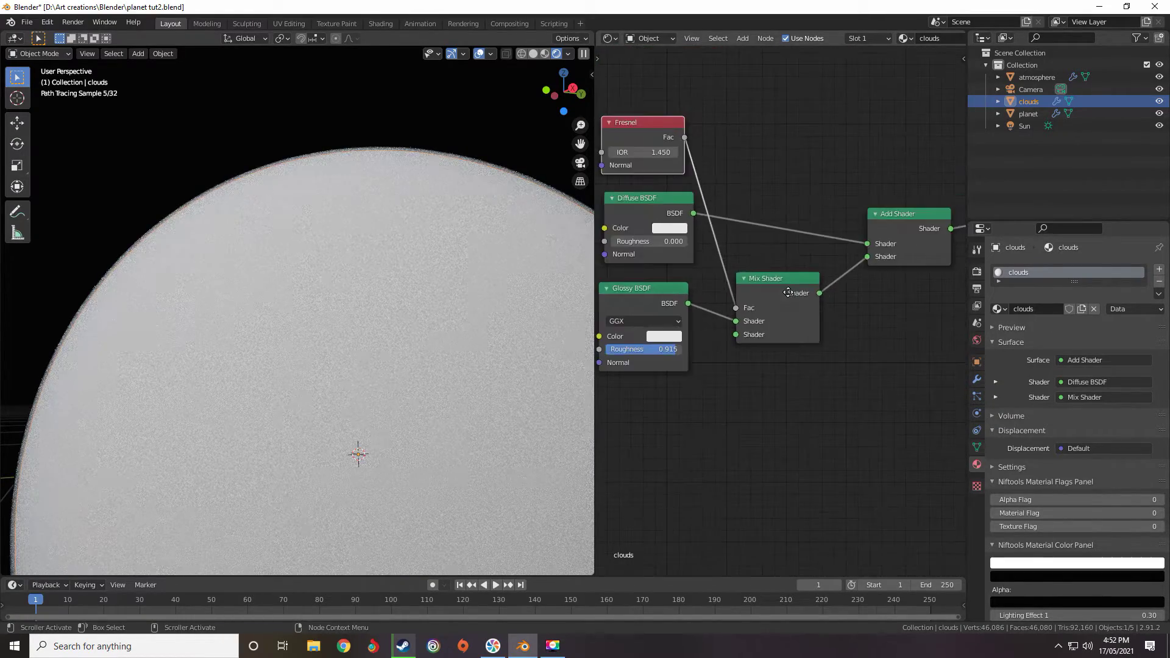
pyautogui.scroll(-1, 770, 312)
pyautogui.moveTo(766, 320); pyautogui.dragTo(740, 318, button='middle')
pyautogui.scroll(2, 824, 318)
pyautogui.moveTo(874, 278); pyautogui.dragTo(755, 284, button='middle')
pyautogui.scroll(2, 754, 284)
pyautogui.hotkey('shift', 'a')
pyautogui.moveTo(704, 310)
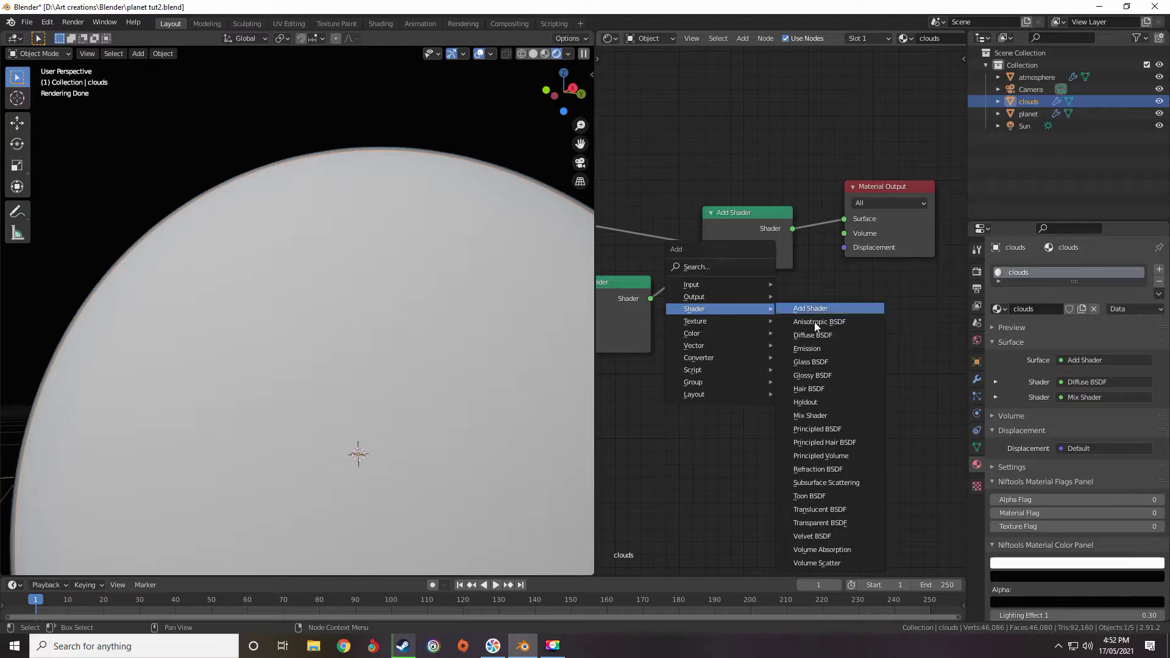
pyautogui.click(810, 415)
pyautogui.click(783, 229)
# Add a Transparent BSDF and connect it to the second Shader input of the final Mix Shader
pyautogui.hotkey('shift', 'a')
pyautogui.moveTo(784, 229)
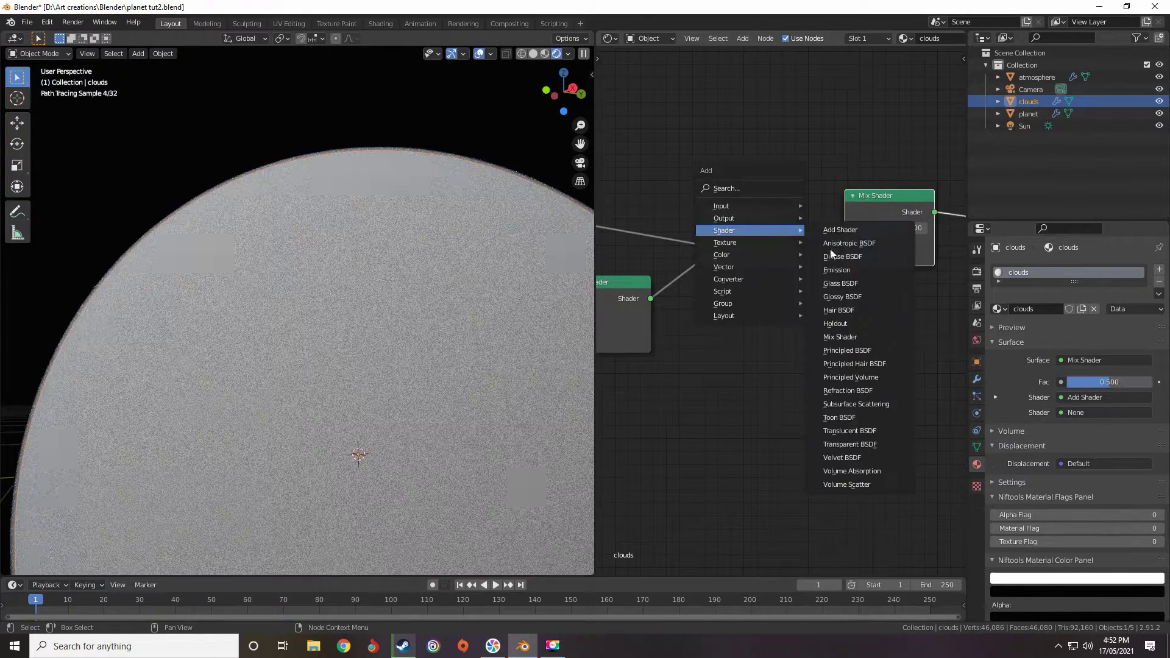
pyautogui.click(850, 444)
pyautogui.click(711, 311)
pyautogui.moveTo(811, 334); pyautogui.dragTo(845, 257)
# Add a Noise Texture above the shader nodes and connect its Color to the final Mix Shader's Fac
pyautogui.scroll(-4, 837, 259)
pyautogui.moveTo(768, 215); pyautogui.dragTo(785, 261, button='middle')
pyautogui.scroll(-2, 792, 269)
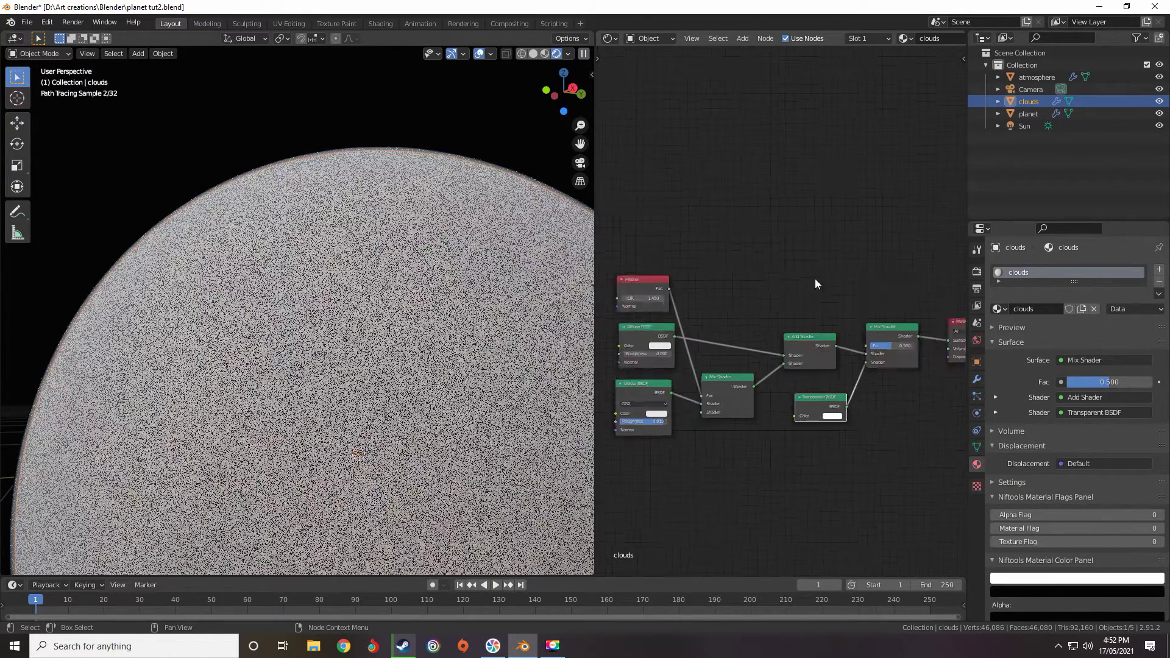
pyautogui.hotkey('shift', 'a')
pyautogui.moveTo(740, 213)
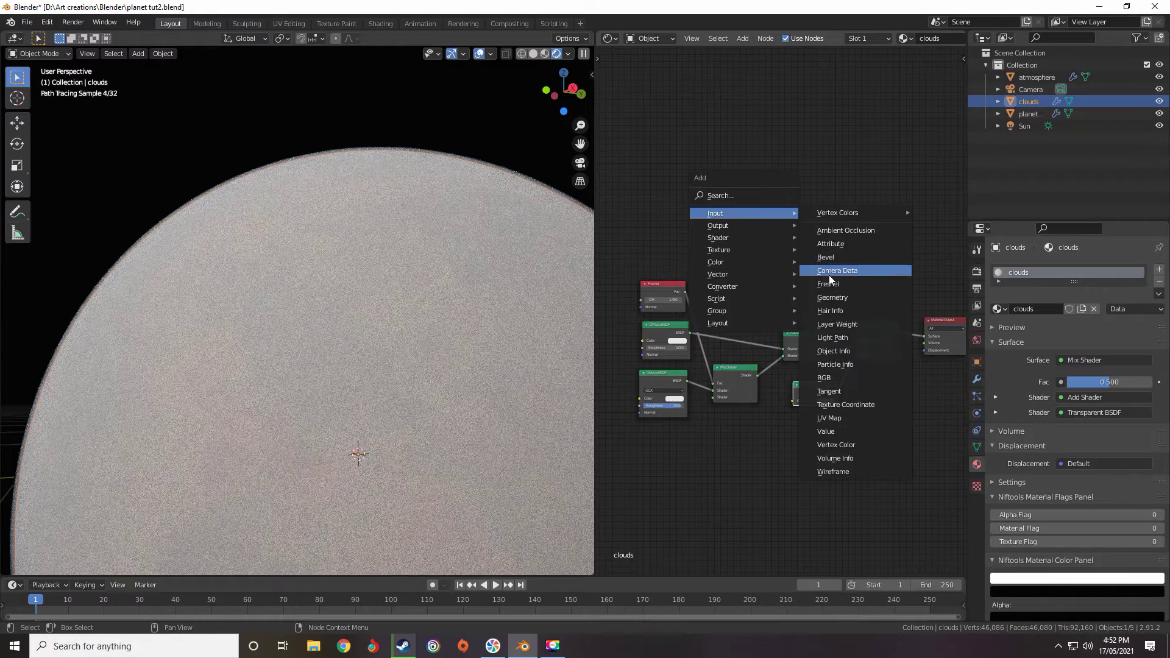
pyautogui.moveTo(724, 253)
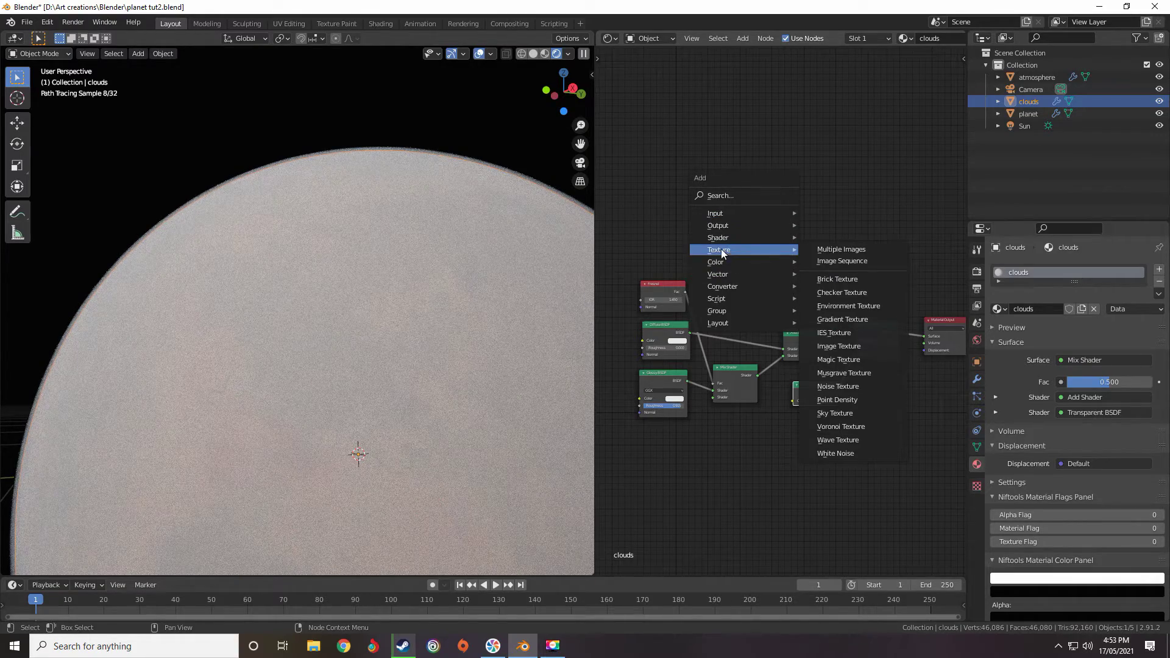
pyautogui.click(831, 386)
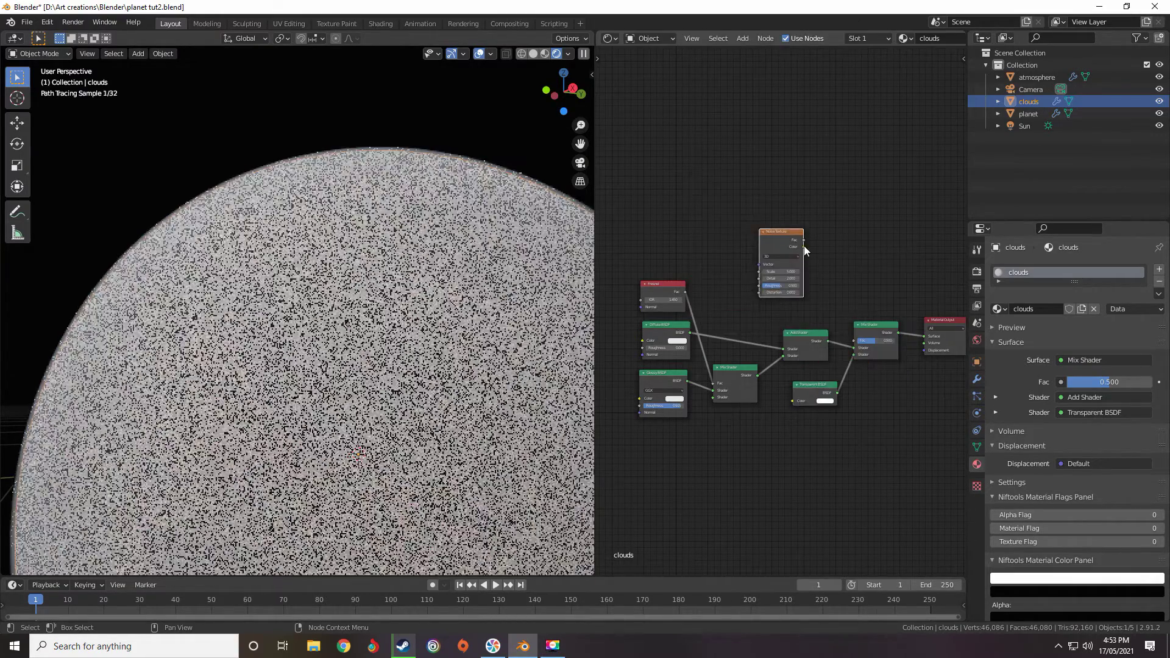
pyautogui.moveTo(843, 329); pyautogui.dragTo(854, 340)
pyautogui.moveTo(784, 247); pyautogui.dragTo(671, 186)
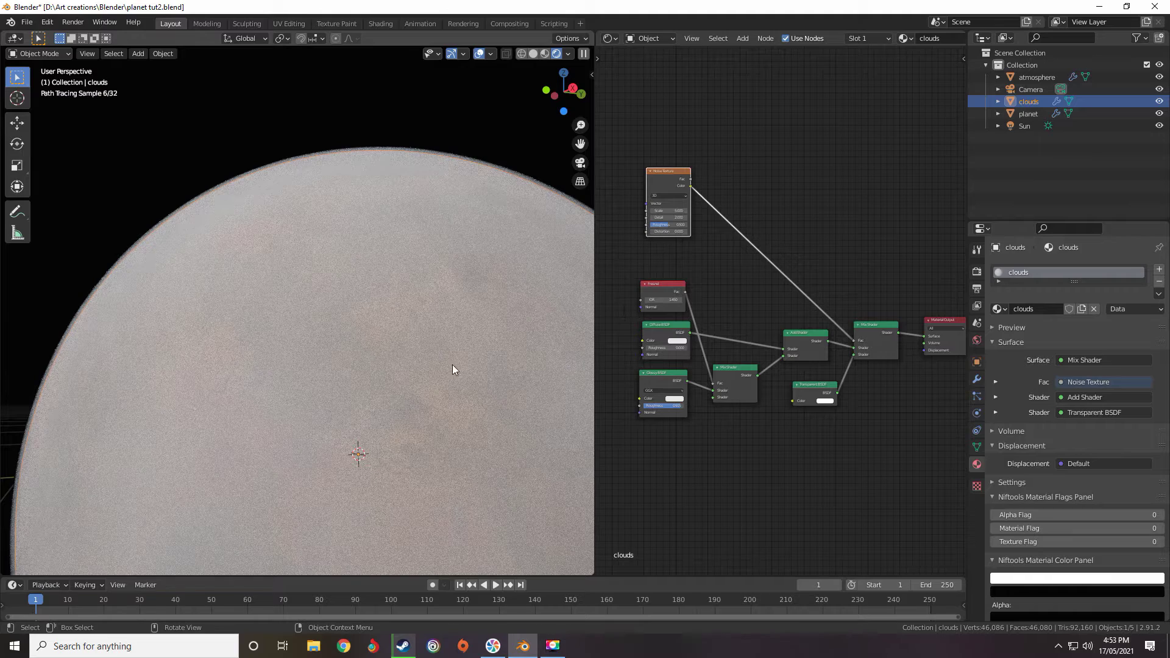
# Insert a ColorRamp between the Noise Texture and the Fac of the final Mix Shader in the clouds material
pyautogui.scroll(3, 763, 250)
pyautogui.hotkey('shift', 'a')
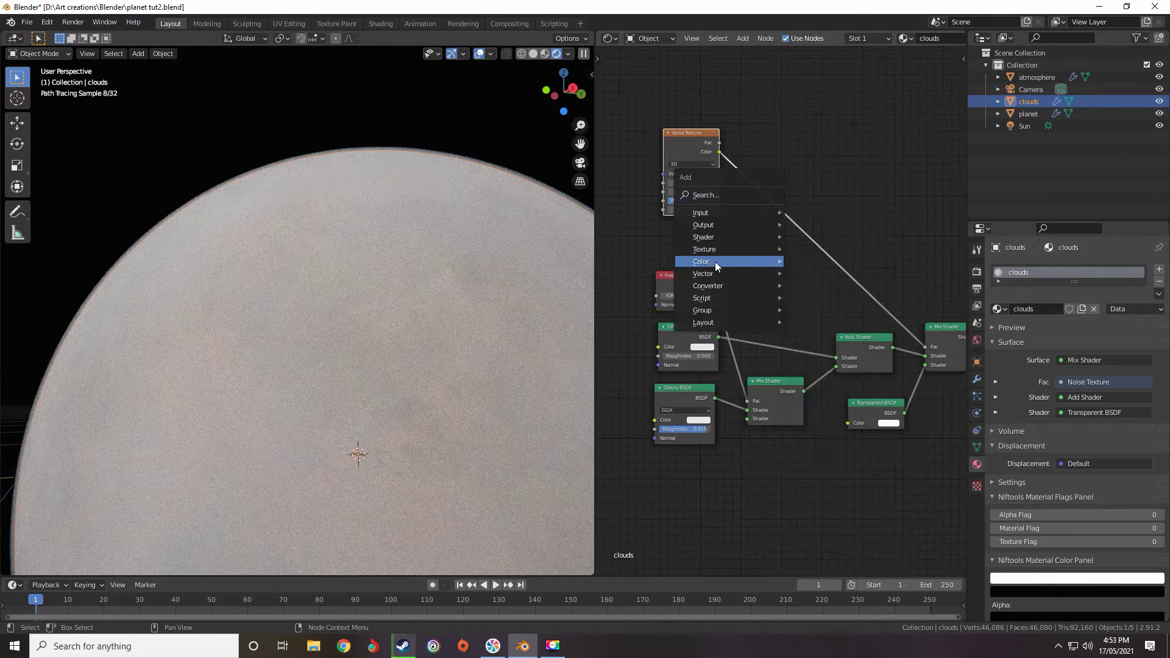
pyautogui.moveTo(705, 285)
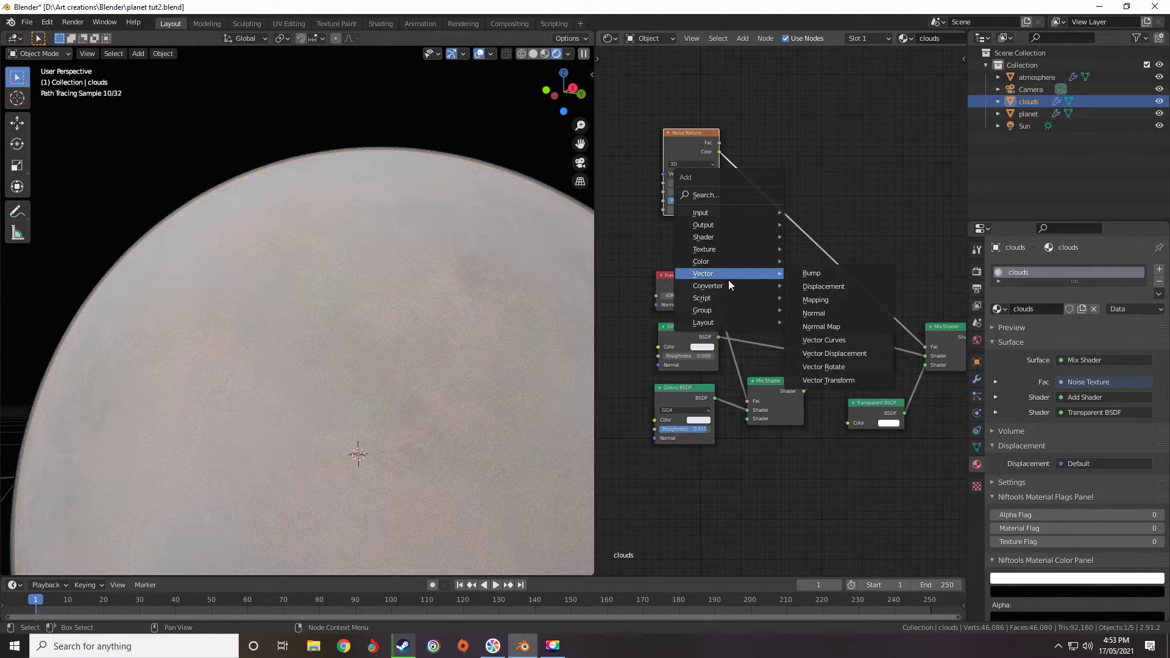
pyautogui.click(844, 312)
pyautogui.click(749, 182)
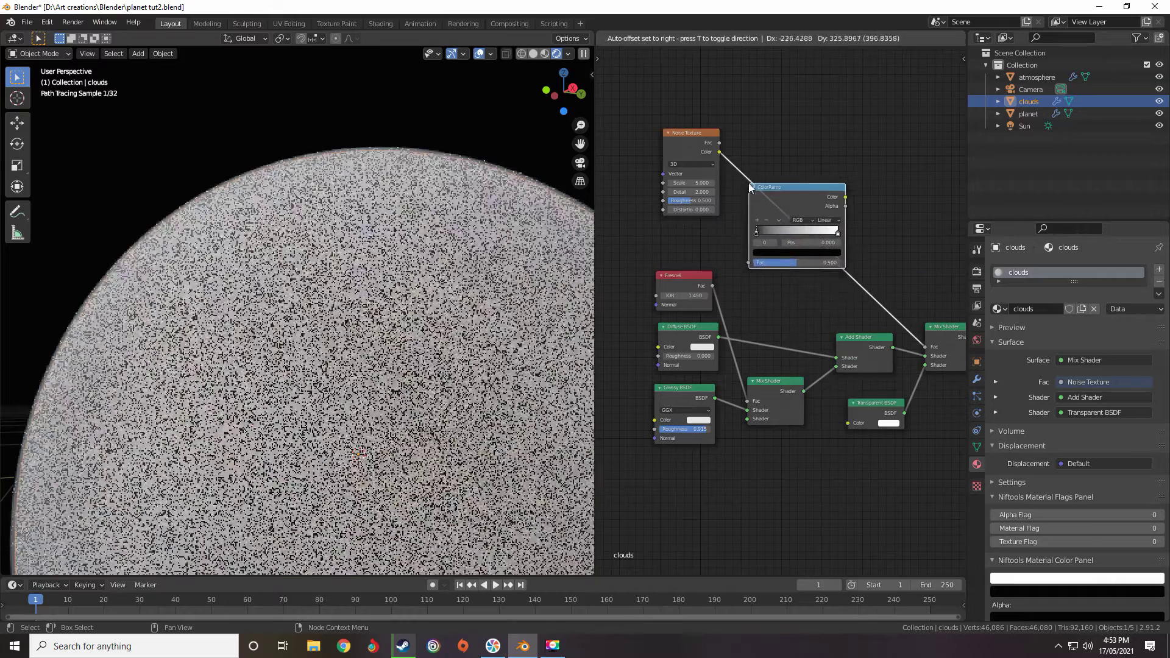
# Narrow the ColorRamp's black-to-white transition, placing the white stop at 0.523 close to the black stop
pyautogui.scroll(2, 749, 183)
pyautogui.moveTo(696, 245); pyautogui.dragTo(744, 246)
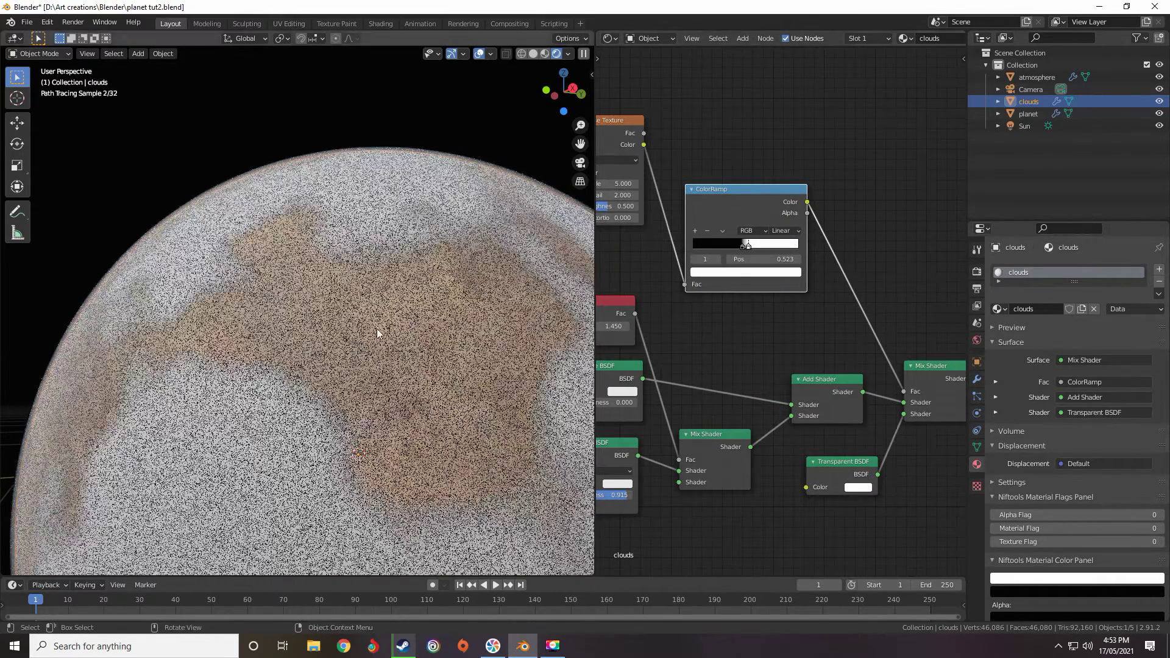
pyautogui.scroll(-5, 372, 334)
pyautogui.moveTo(372, 334)
pyautogui.mouseDown(button='middle')
pyautogui.moveTo(420, 339)
pyautogui.moveTo(367, 345)
pyautogui.moveTo(418, 351)
pyautogui.mouseUp(button='middle')
# Set the clouds Noise Texture's Scale to 7.2 and its Roughness to 0.825
pyautogui.moveTo(690, 318); pyautogui.dragTo(803, 351, button='middle')
pyautogui.scroll(6, 740, 305)
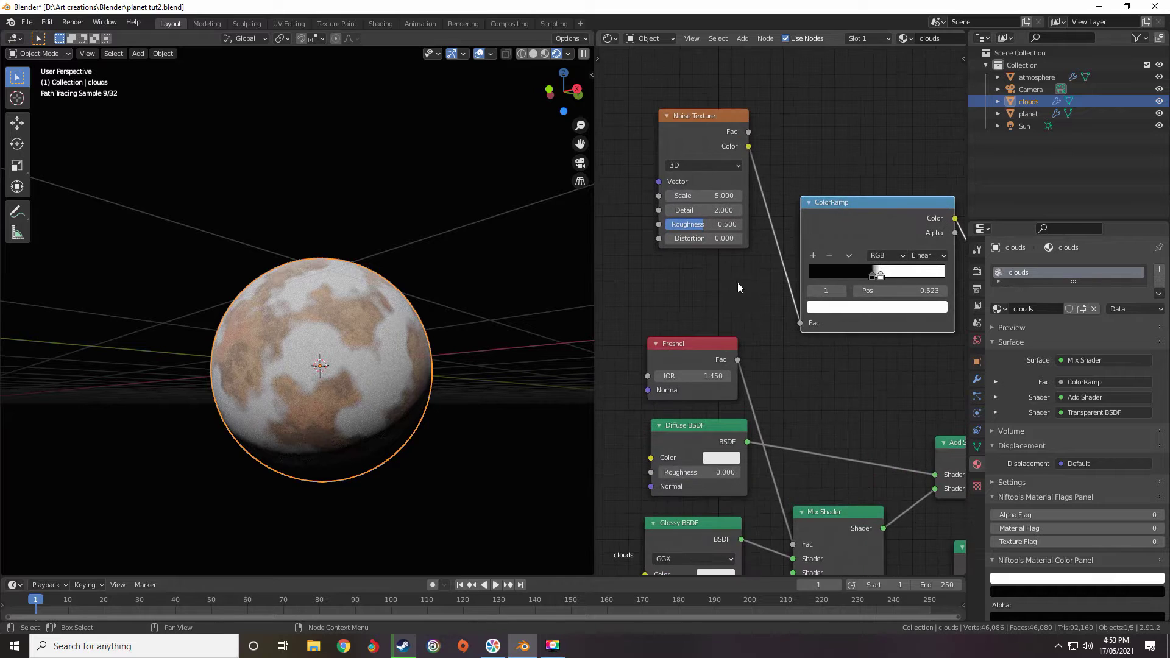
pyautogui.moveTo(748, 262); pyautogui.dragTo(752, 288, button='middle')
pyautogui.scroll(3, 753, 287)
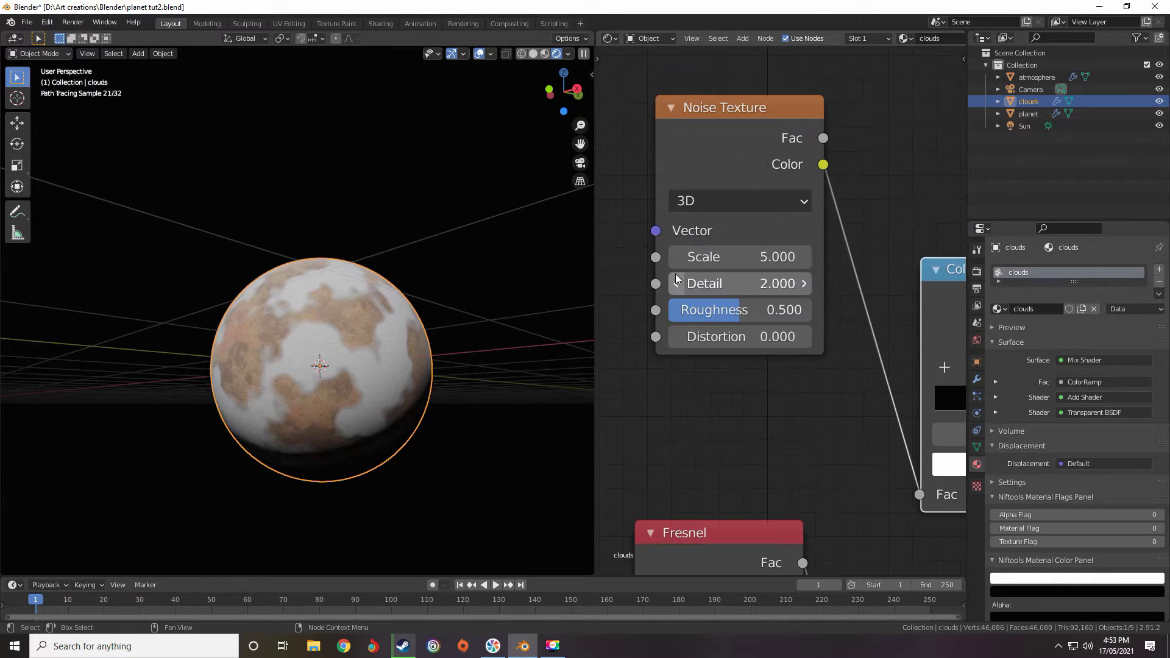
pyautogui.moveTo(690, 261); pyautogui.dragTo(698, 259)
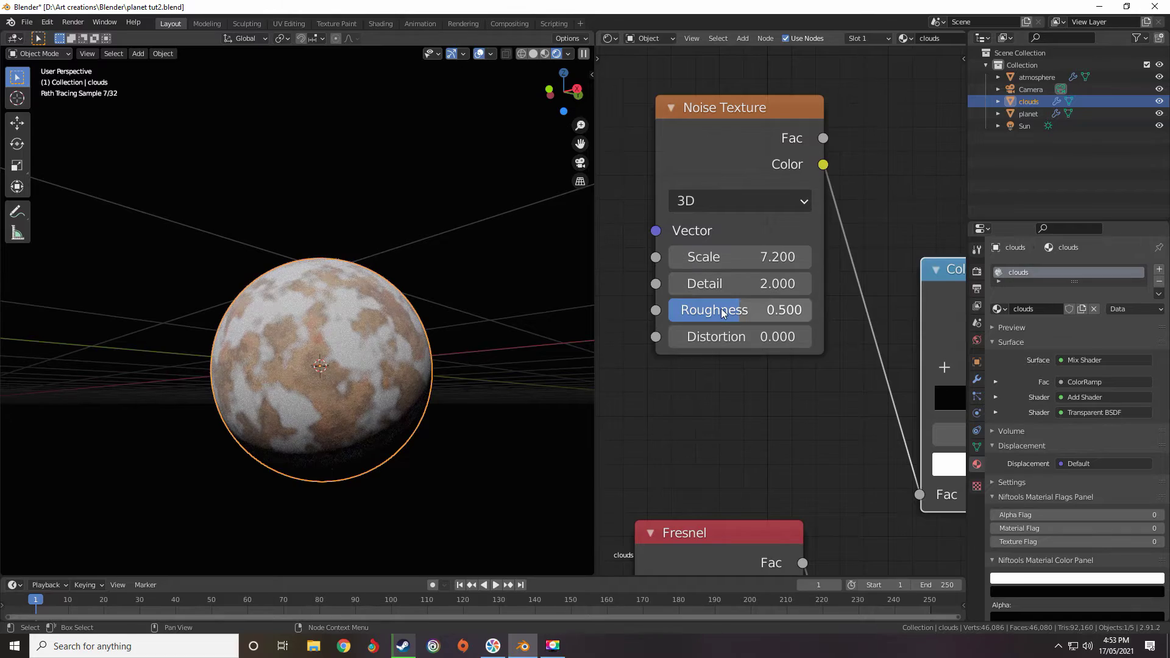
pyautogui.moveTo(739, 310); pyautogui.dragTo(770, 309)
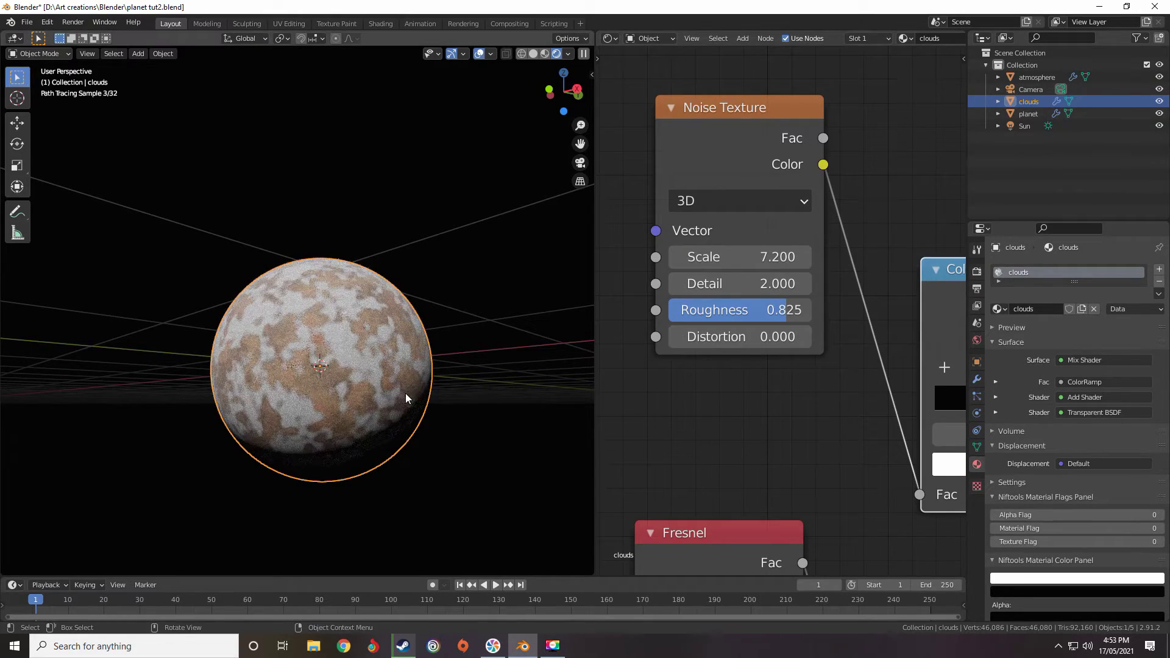
# Set the Detail of the clouds Noise Texture to 10
pyautogui.scroll(4, 406, 400)
pyautogui.click(717, 292)
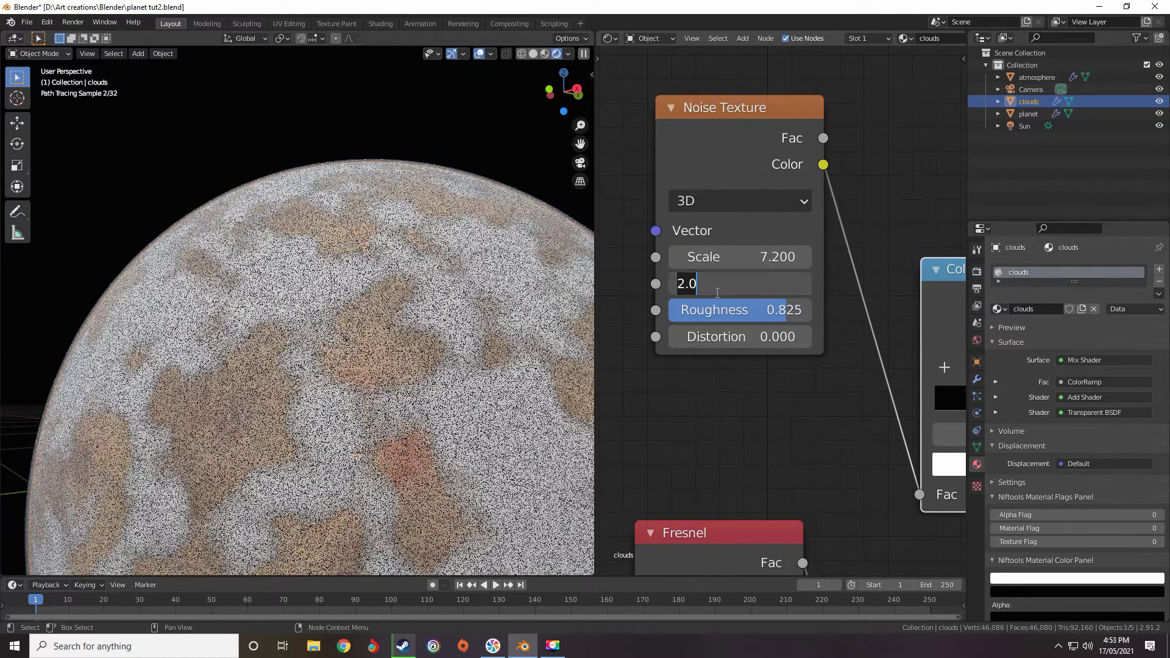
pyautogui.write('10')
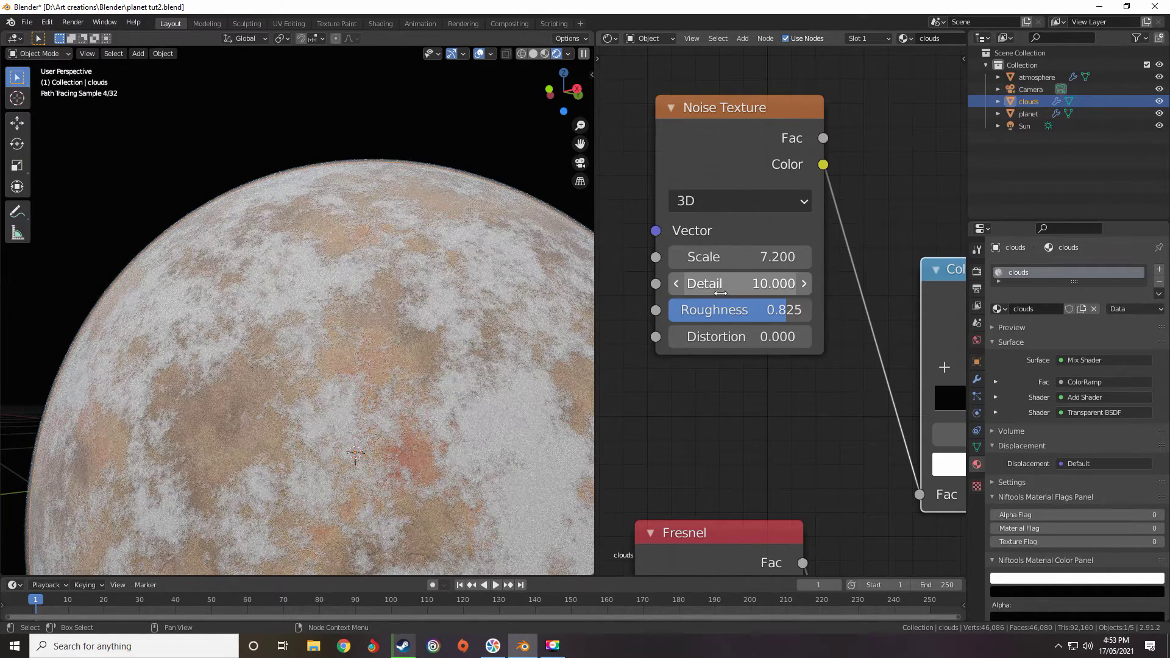
pyautogui.scroll(-6, 493, 316)
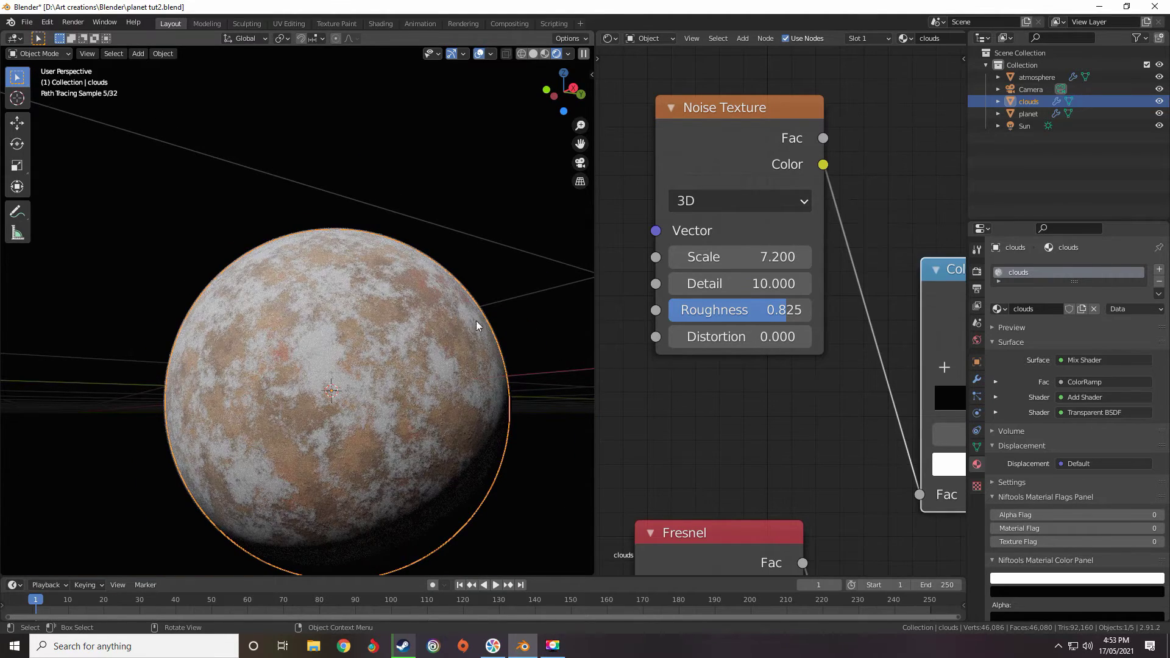
pyautogui.scroll(1, 733, 302)
# Try Distortion values of 3.7, 0 and 5.9 on the clouds Noise Texture
pyautogui.click(759, 301)
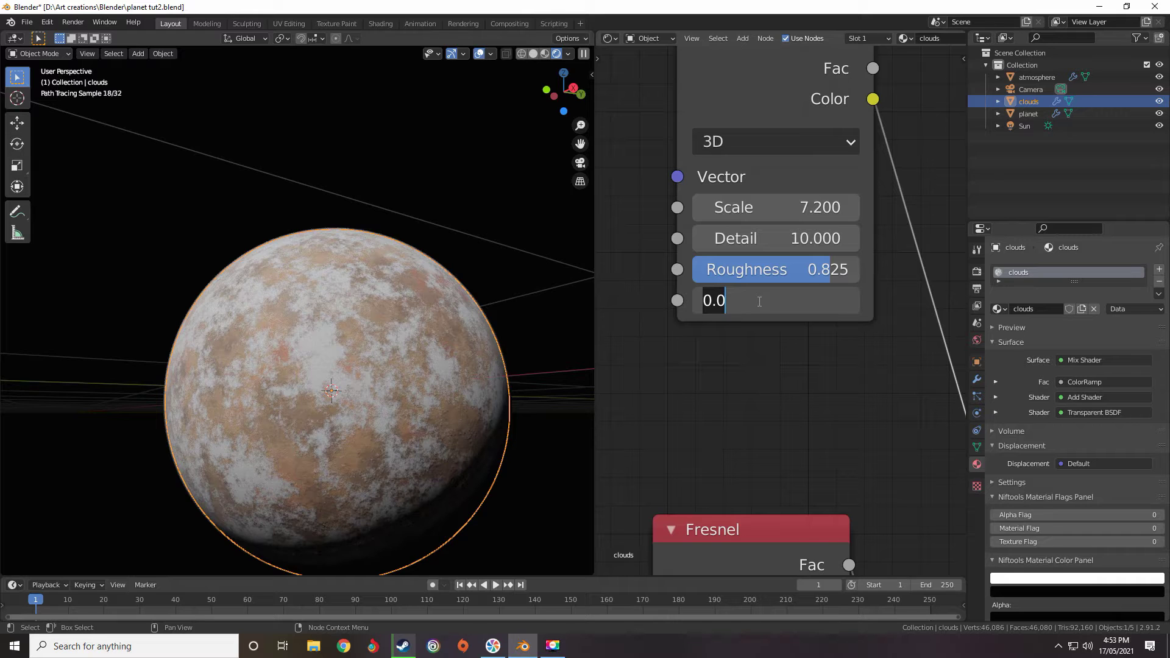
pyautogui.click(815, 376)
pyautogui.moveTo(728, 304); pyautogui.dragTo(780, 304)
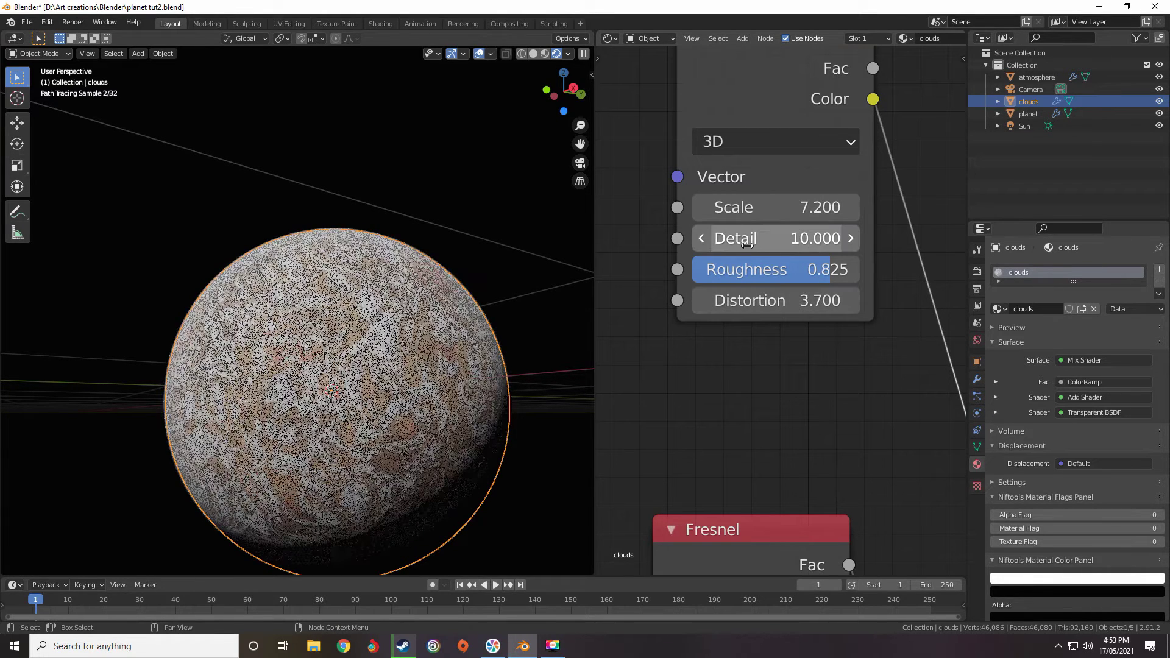
pyautogui.click(784, 294)
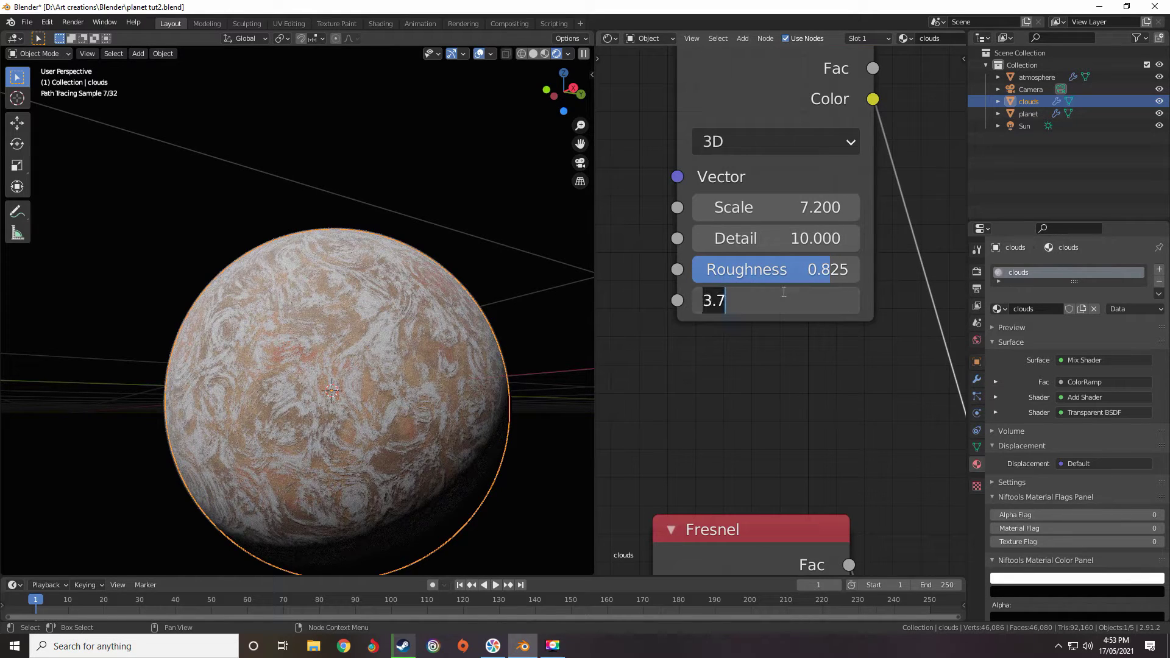
pyautogui.press('Return')
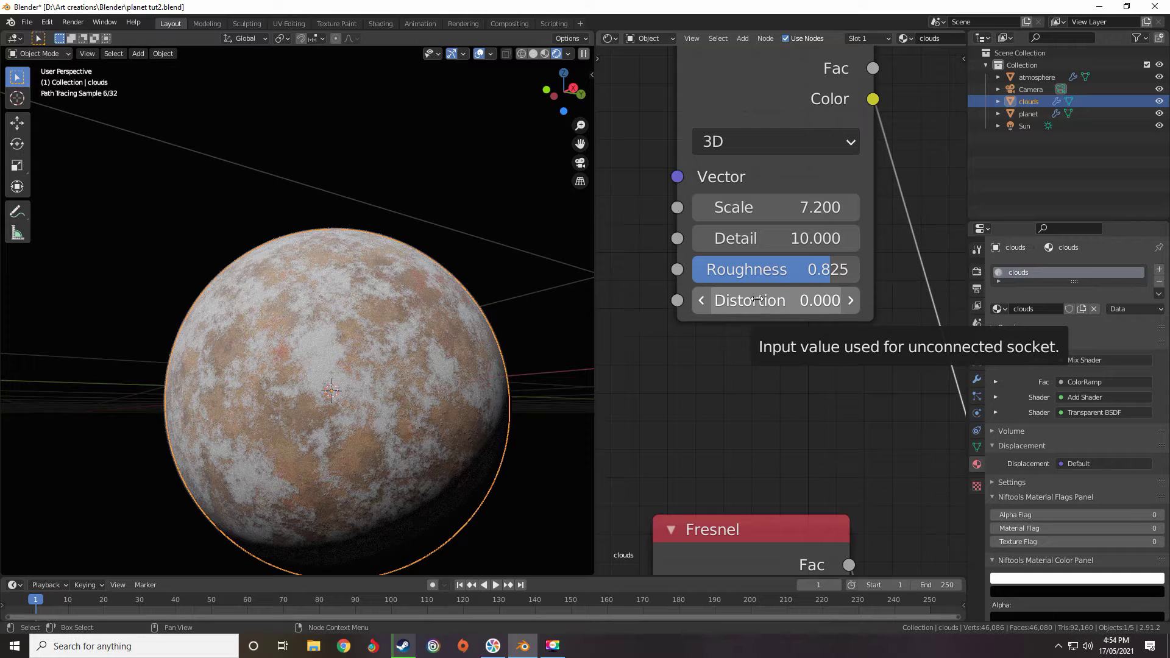
pyautogui.moveTo(783, 300); pyautogui.dragTo(852, 300)
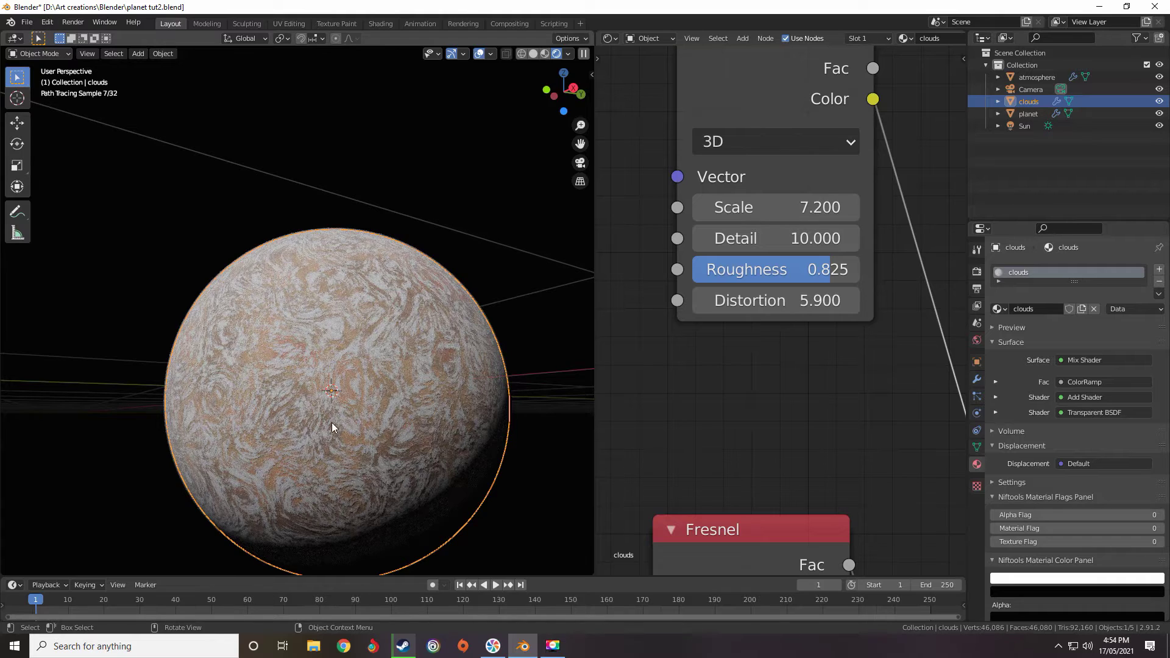
# Set the Distortion of the clouds Noise Texture to 1
pyautogui.press('BackSpace')
pyautogui.press('BackSpace')
pyautogui.press('BackSpace')
pyautogui.write('1')
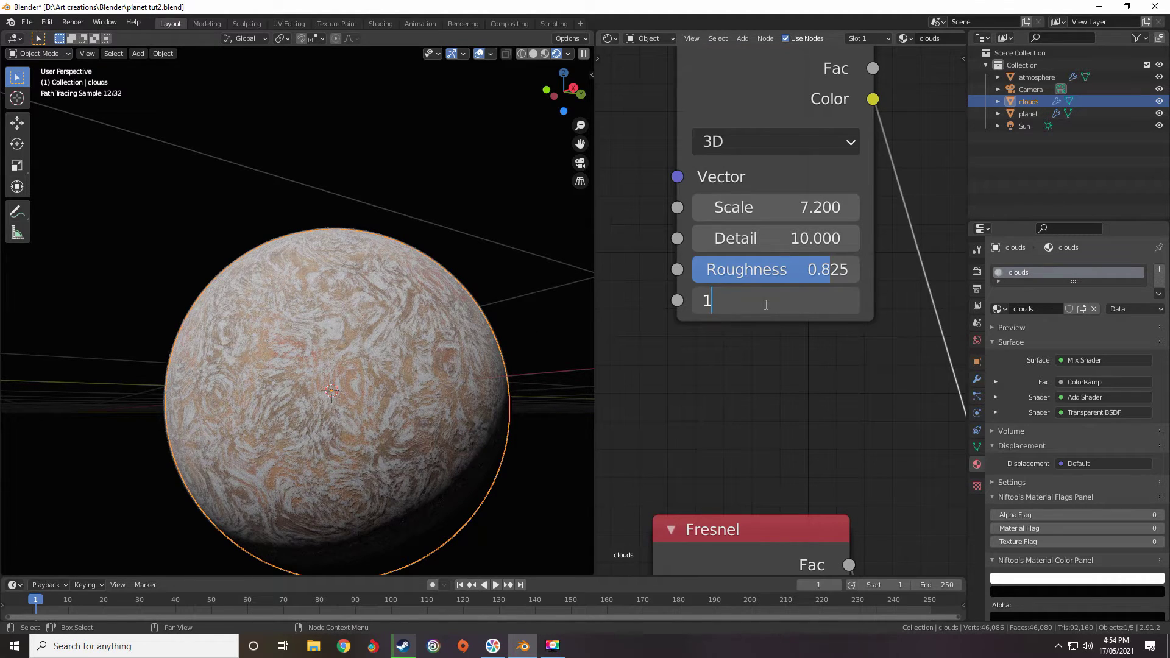
pyautogui.press('Return')
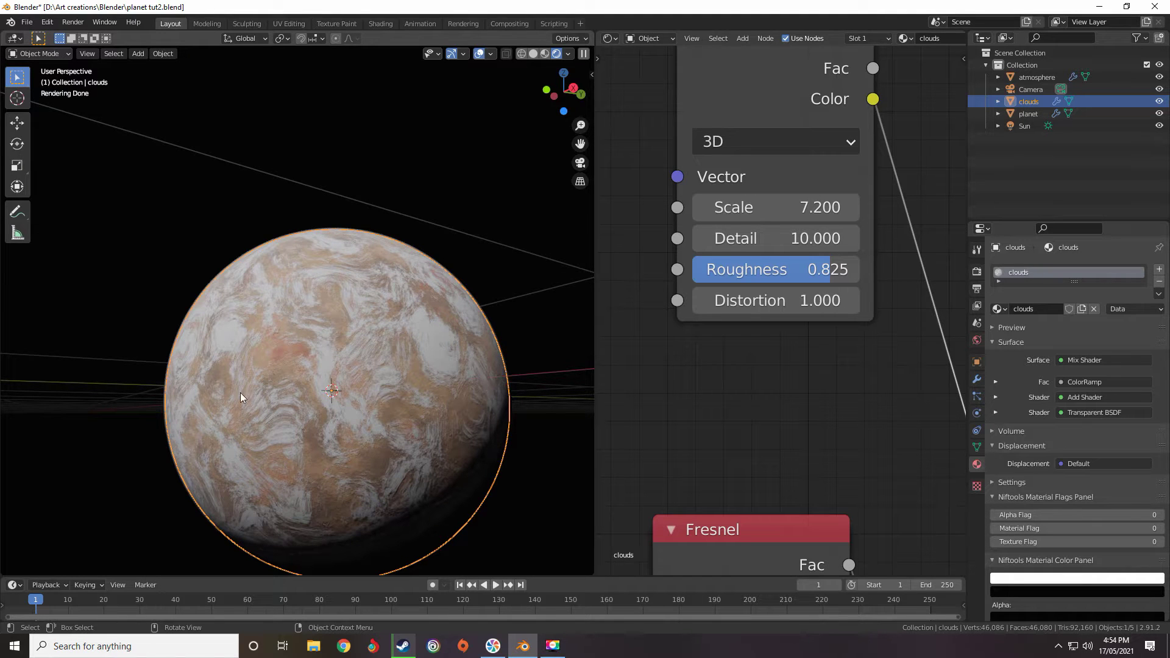
# Duplicate the Noise Texture and insert the copy between the original's Color output and the ColorRamp, feeding its Vector input
pyautogui.moveTo(257, 385)
pyautogui.mouseDown(button='middle')
pyautogui.moveTo(367, 333)
pyautogui.moveTo(414, 349)
pyautogui.moveTo(445, 319)
pyautogui.moveTo(394, 340)
pyautogui.moveTo(449, 342)
pyautogui.moveTo(427, 339)
pyautogui.mouseUp(button='middle')
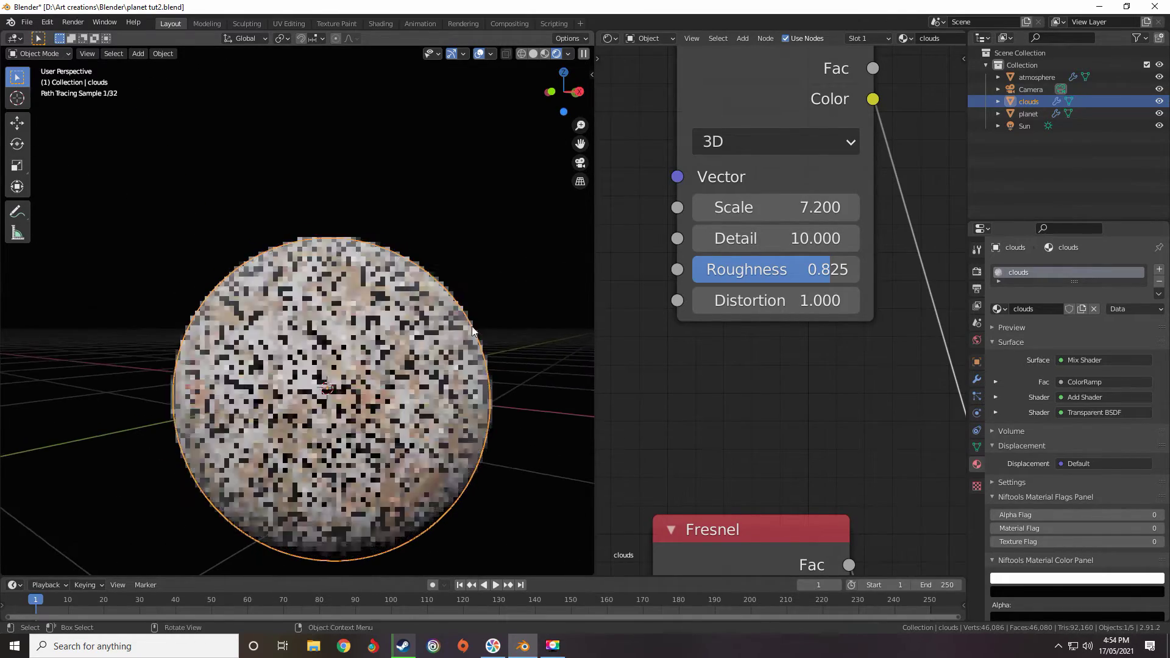
pyautogui.moveTo(742, 353); pyautogui.dragTo(761, 313, button='middle')
pyautogui.moveTo(458, 364)
pyautogui.mouseDown(button='middle')
pyautogui.moveTo(424, 354)
pyautogui.moveTo(436, 358)
pyautogui.mouseUp(button='middle')
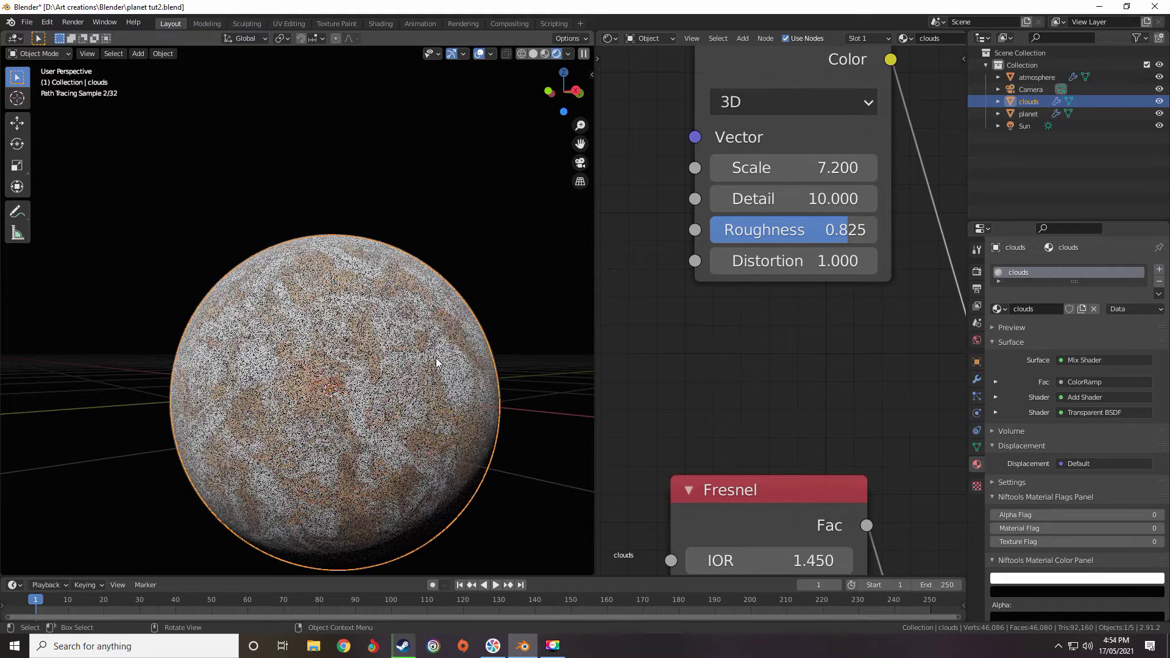
pyautogui.scroll(-5, 705, 309)
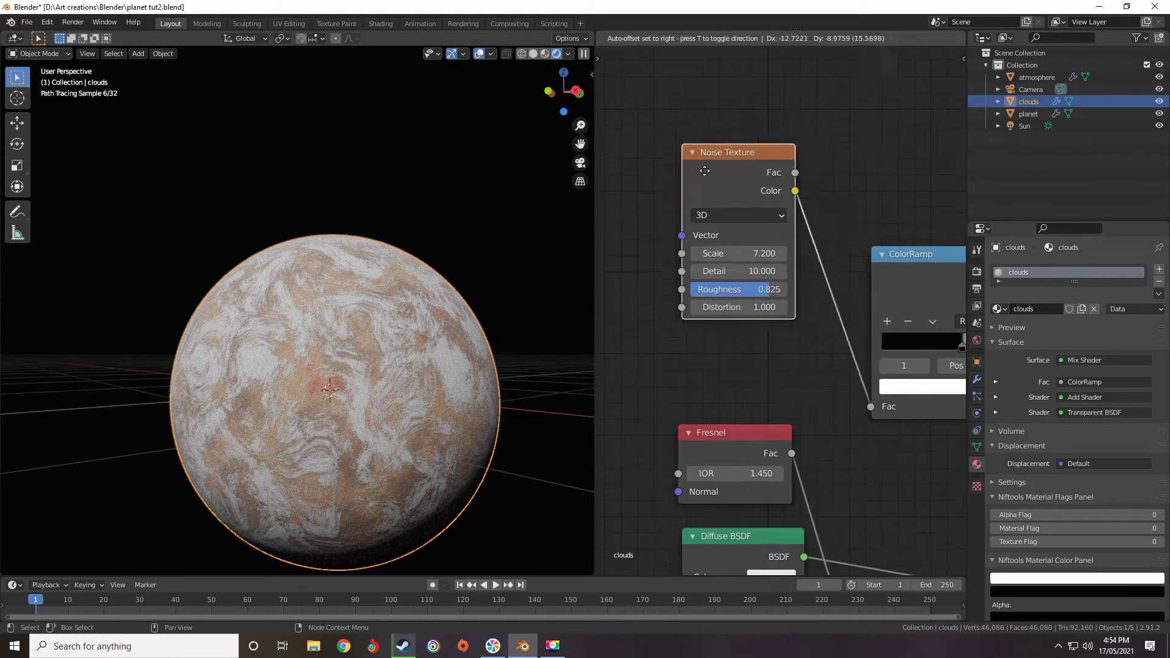
pyautogui.moveTo(688, 179); pyautogui.dragTo(752, 211, button='middle')
pyautogui.scroll(2, 753, 210)
pyautogui.hotkey('shift', 'd')
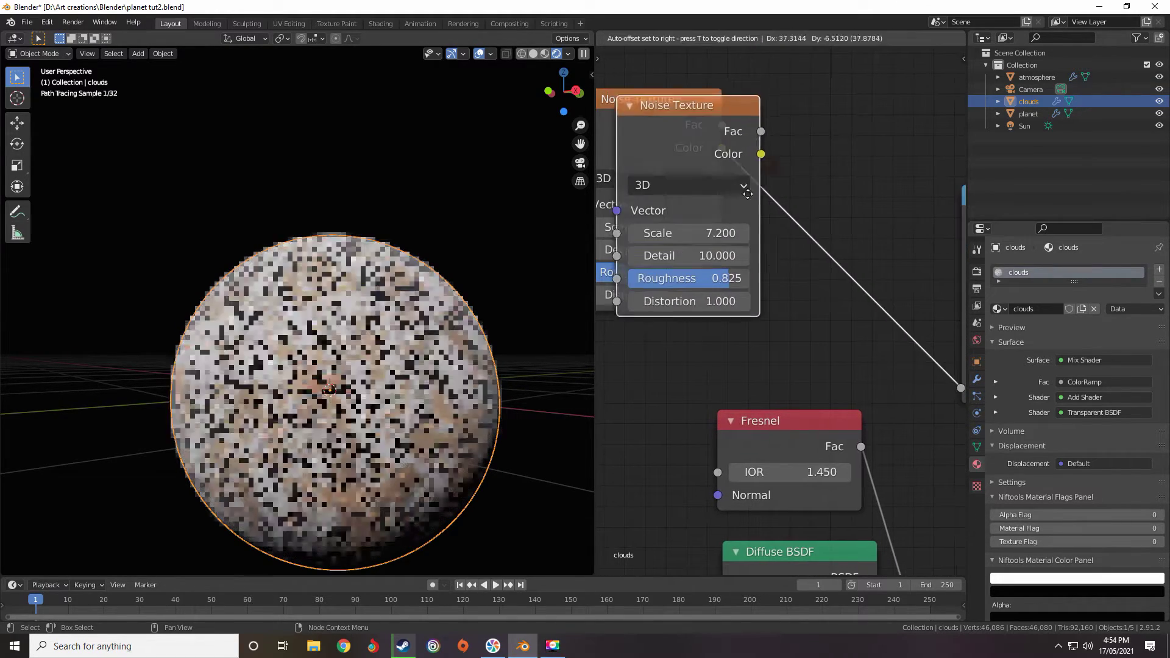
pyautogui.click(928, 217)
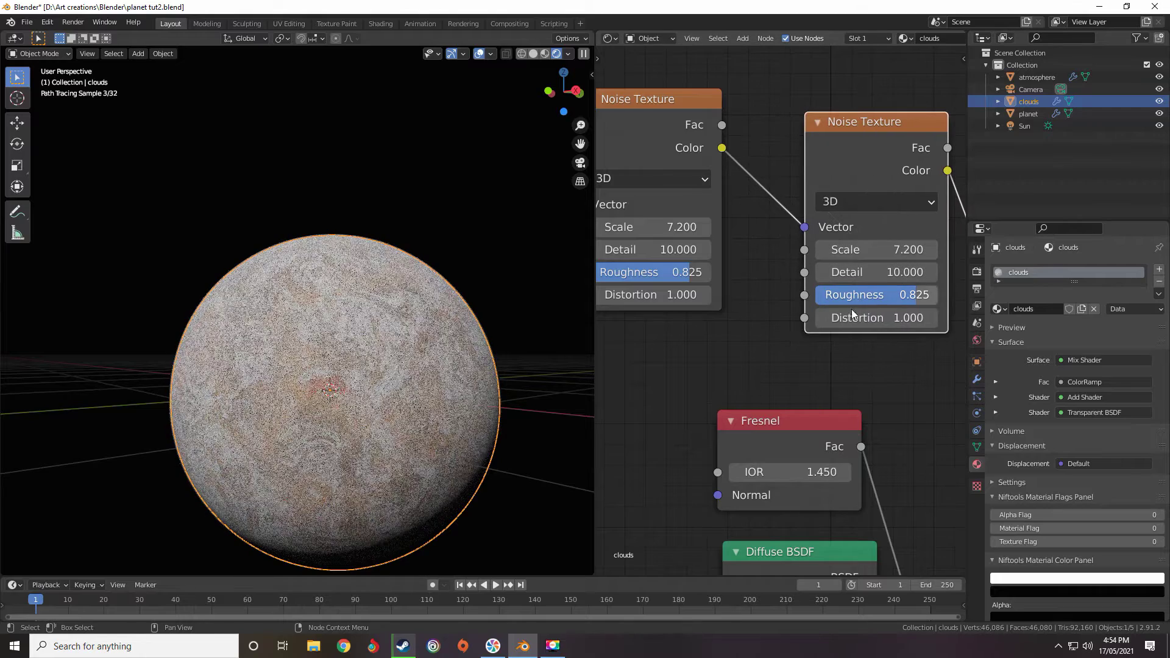
# Set the Scale of the duplicated Noise Texture to 3
pyautogui.moveTo(841, 318); pyautogui.dragTo(804, 323, button='middle')
pyautogui.scroll(2, 809, 321)
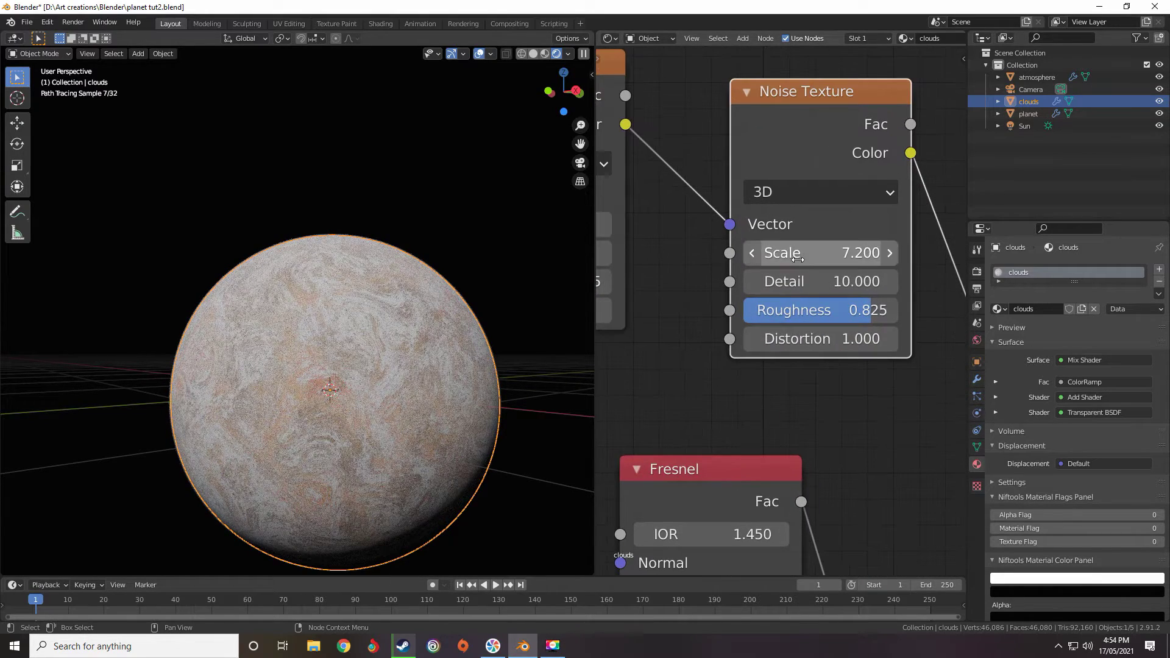
pyautogui.click(801, 260)
pyautogui.write('3')
pyautogui.press('Return')
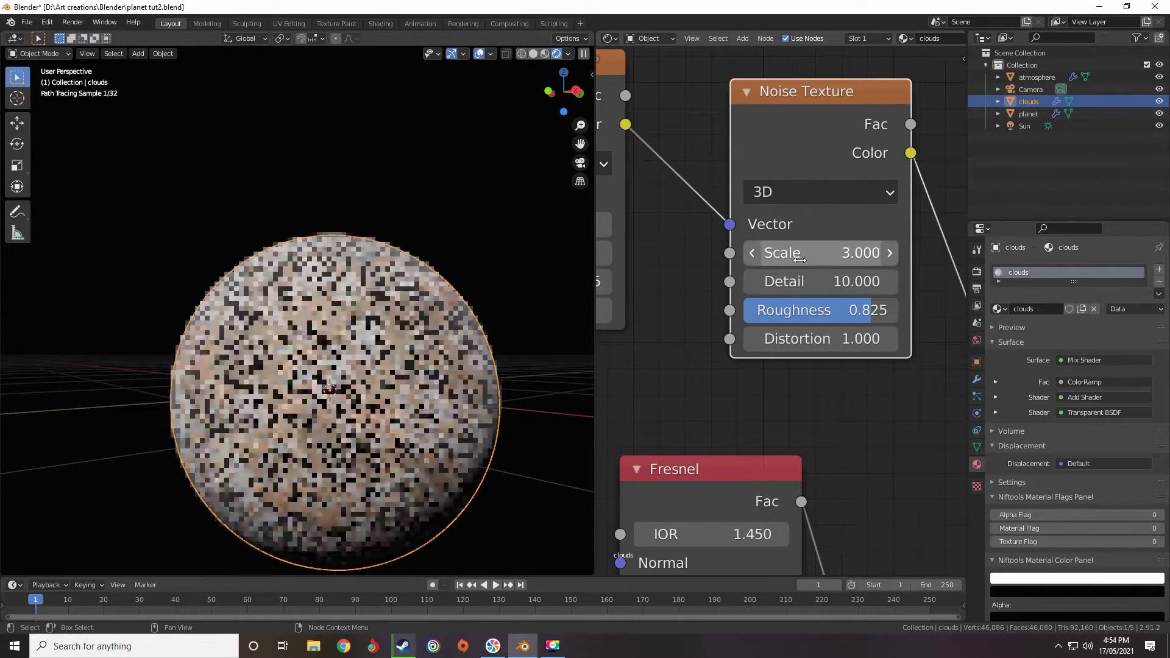
# Try a Scale of 2 on the second Noise Texture
pyautogui.scroll(-1, 735, 263)
pyautogui.scroll(-4, 734, 266)
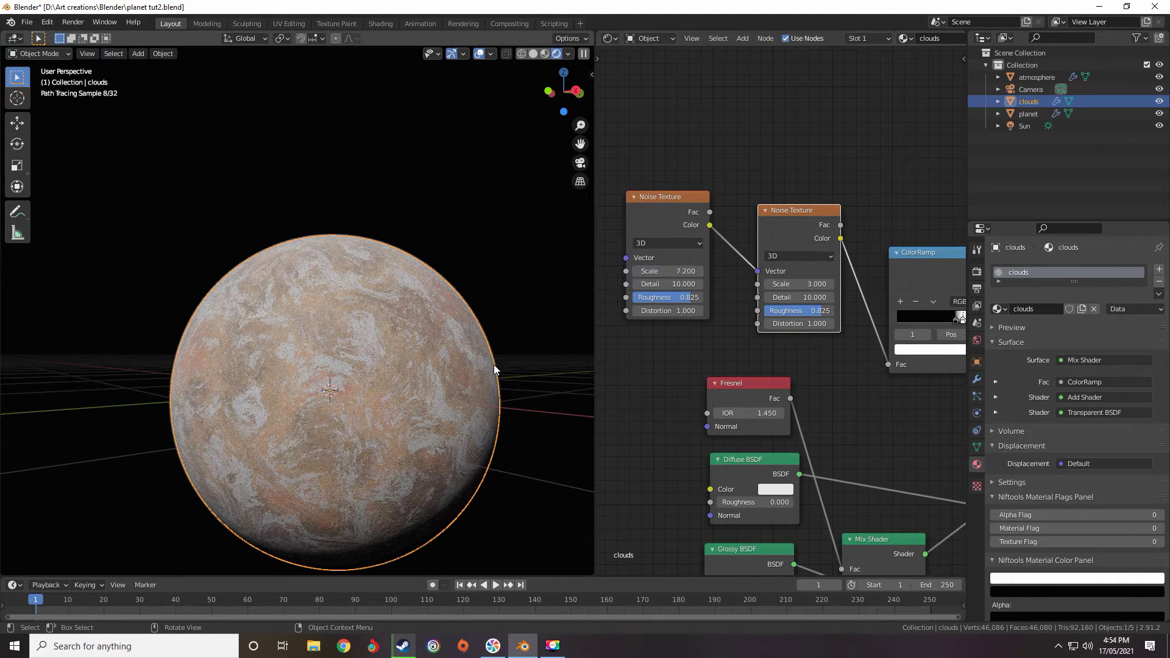
pyautogui.moveTo(492, 368); pyautogui.dragTo(549, 331, button='middle')
pyautogui.scroll(2, 528, 341)
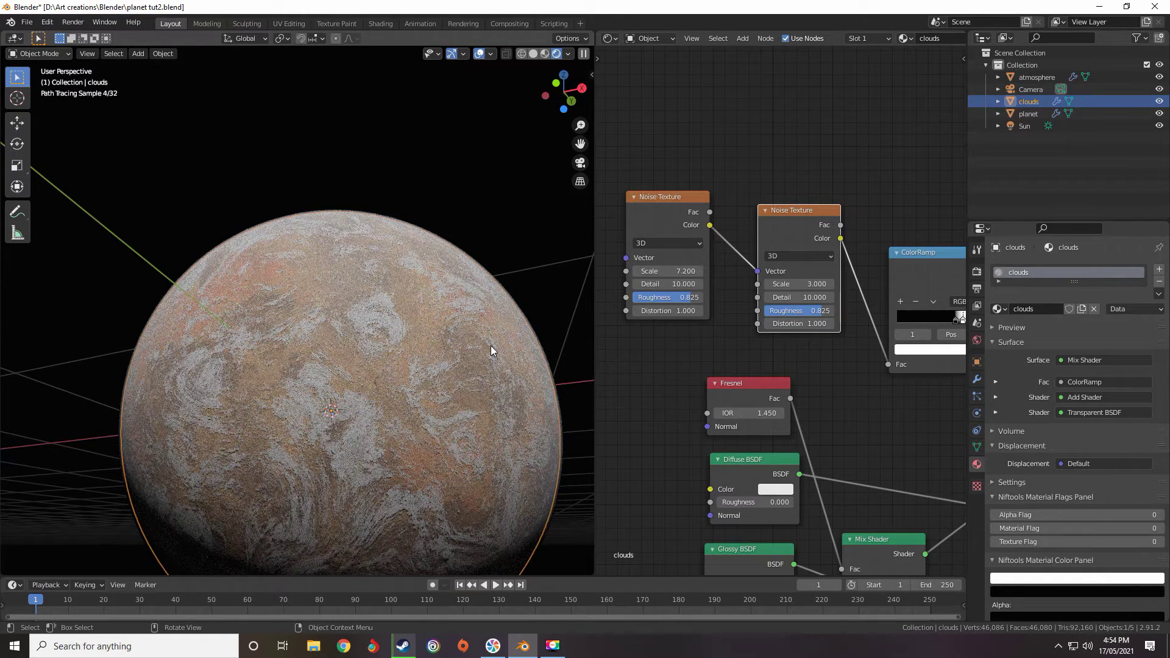
pyautogui.moveTo(775, 262); pyautogui.dragTo(738, 210, button='middle')
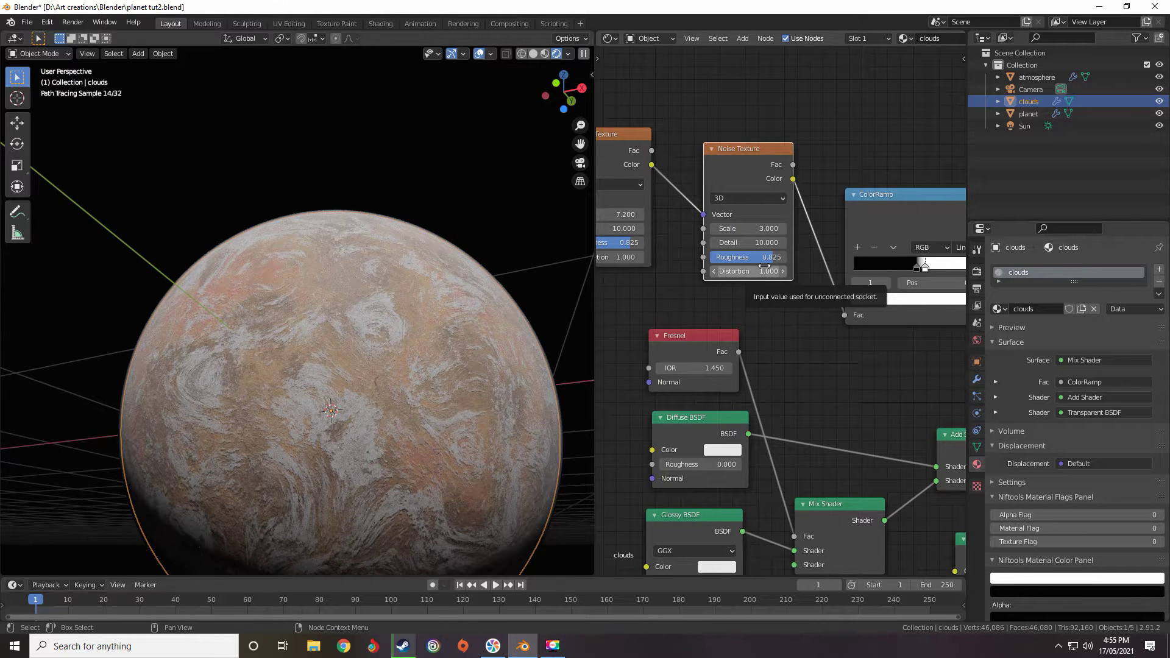
pyautogui.moveTo(412, 317); pyautogui.dragTo(380, 327, button='middle')
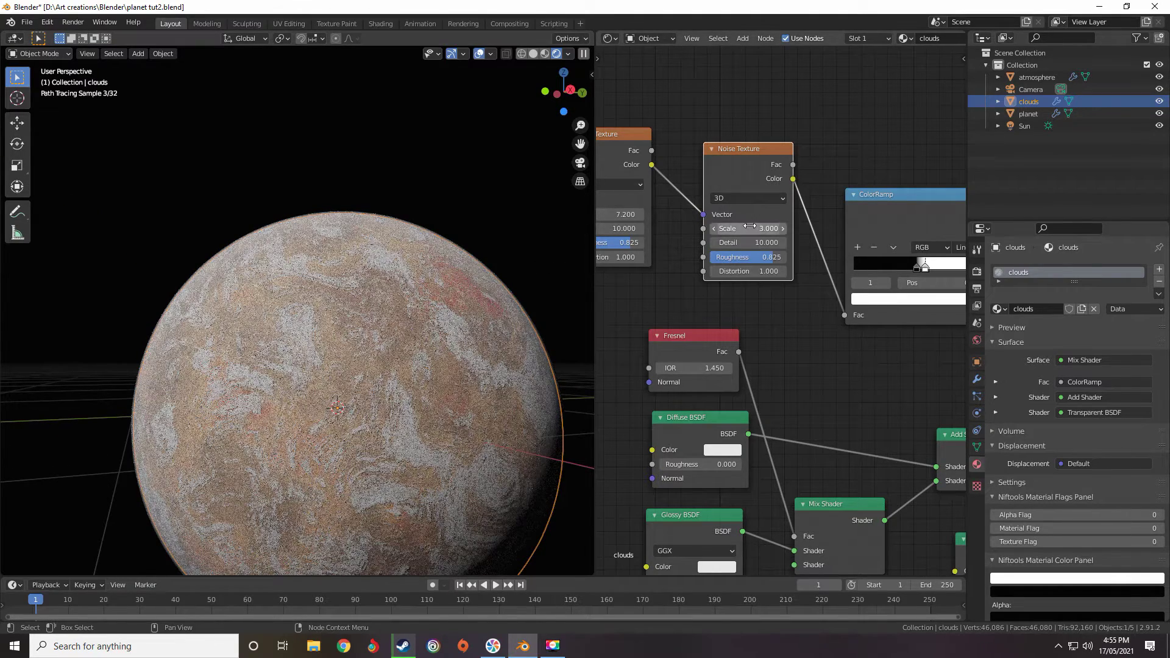
pyautogui.doubleClick(730, 229)
pyautogui.write('2')
pyautogui.press('Return')
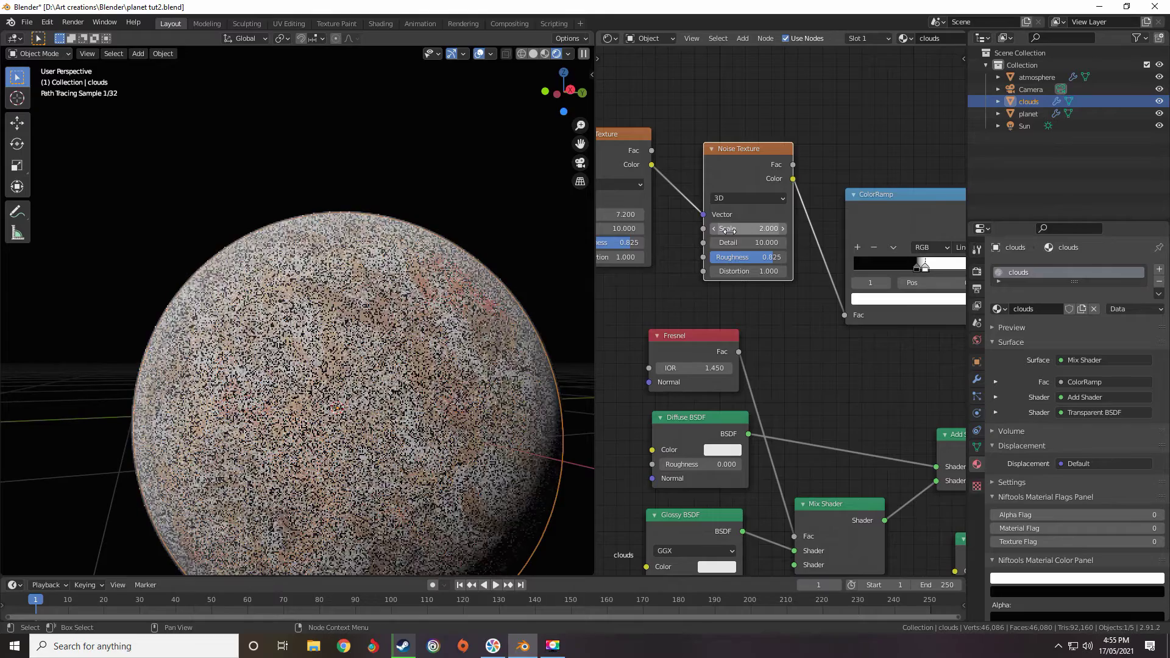
pyautogui.moveTo(661, 271); pyautogui.dragTo(735, 249, button='middle')
pyautogui.hotkey('ctrl', 'z')
# Try a Scale of 3 on the first Noise Texture
pyautogui.doubleClick(675, 196)
pyautogui.write('3')
pyautogui.press('Return')
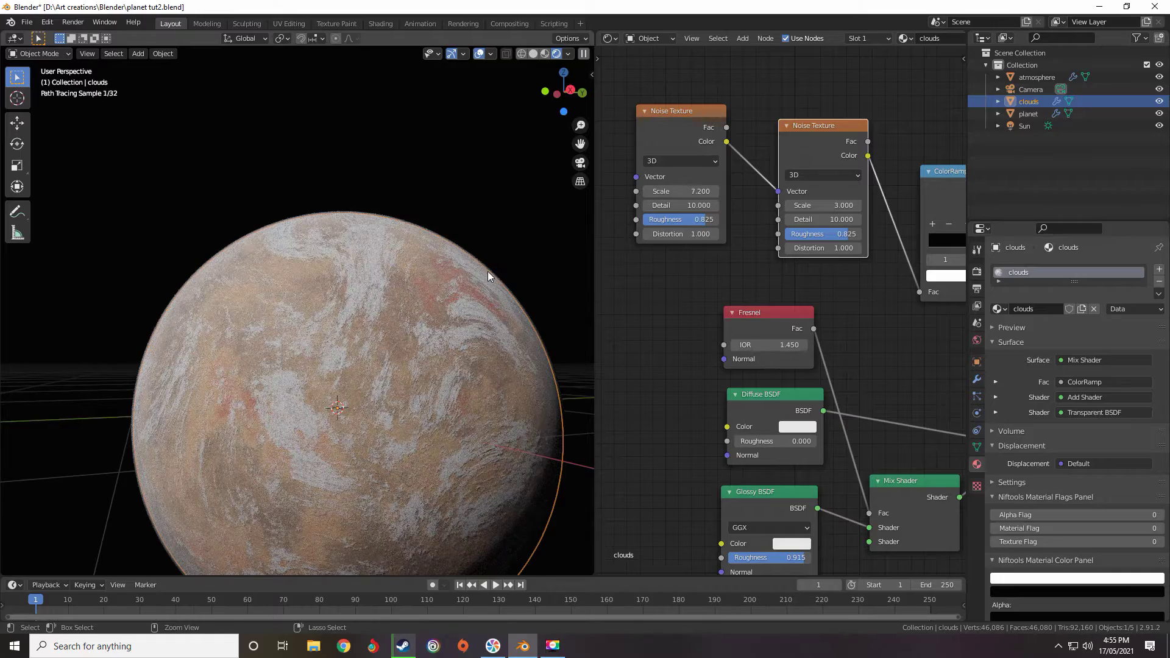
# Set the Scale of the first Noise Texture to 5.5
pyautogui.doubleClick(680, 192)
pyautogui.write('5')
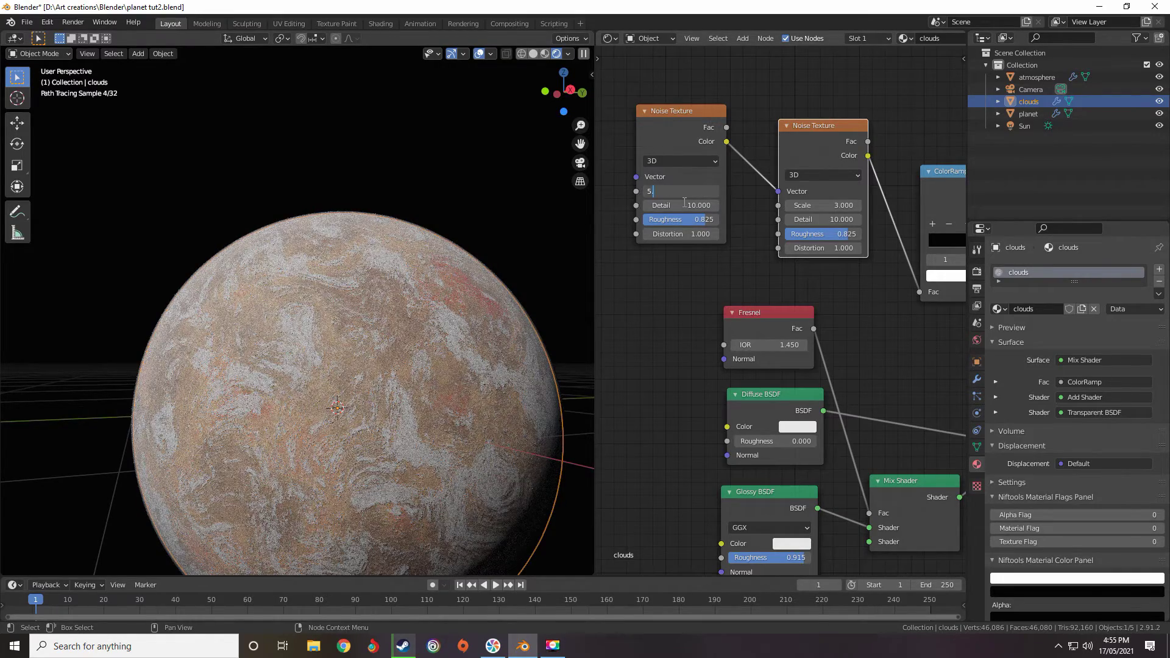
pyautogui.write('.5')
pyautogui.press('Return')
# Look over the clouds material's node tree, from the ColorRamp to the Fresnel, Diffuse, Glossy and Transparent shader nodes
pyautogui.moveTo(744, 238); pyautogui.dragTo(680, 230, button='middle')
pyautogui.scroll(-1, 715, 186)
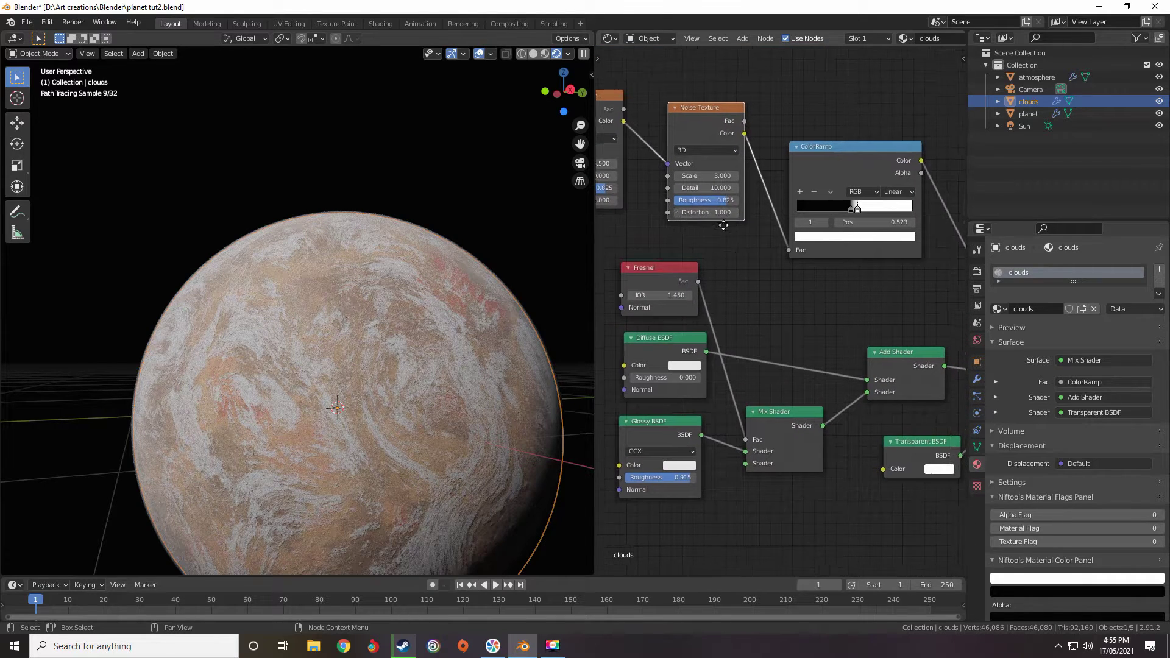
pyautogui.scroll(-3, 726, 235)
pyautogui.scroll(2, 742, 265)
pyautogui.moveTo(725, 319); pyautogui.dragTo(759, 239, button='middle')
pyautogui.scroll(2, 741, 268)
pyautogui.scroll(-4, 801, 242)
pyautogui.scroll(1, 770, 266)
pyautogui.scroll(4, 760, 238)
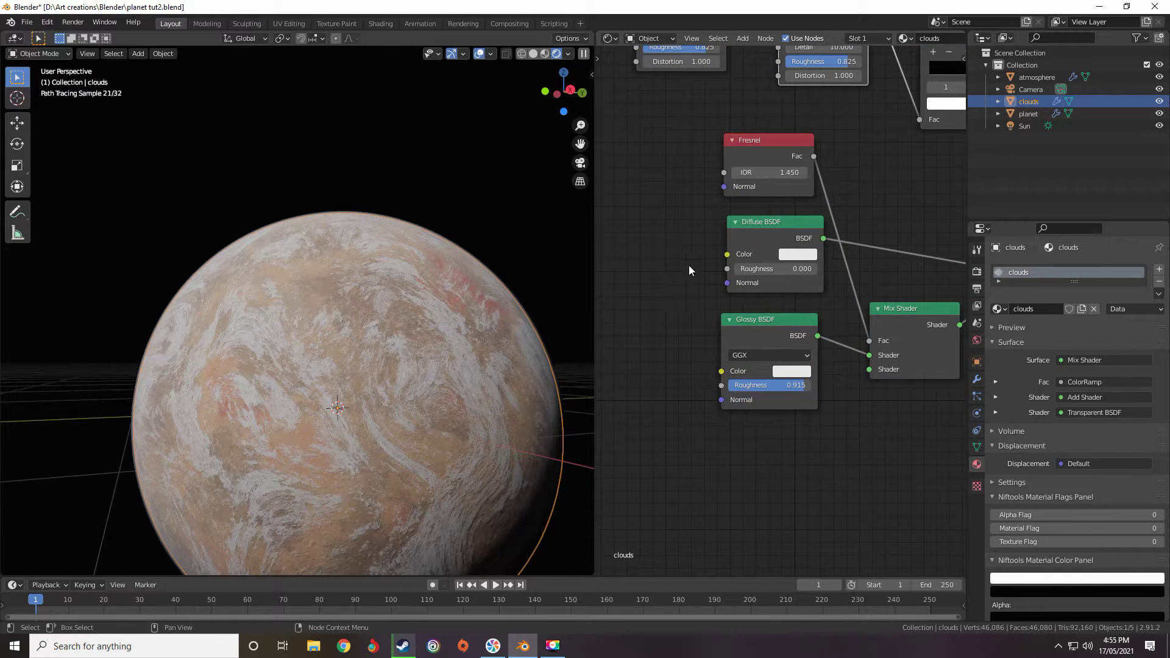
pyautogui.moveTo(722, 238); pyautogui.dragTo(703, 264, button='middle')
pyautogui.scroll(-3, 726, 256)
pyautogui.moveTo(781, 228); pyautogui.dragTo(736, 208, button='middle')
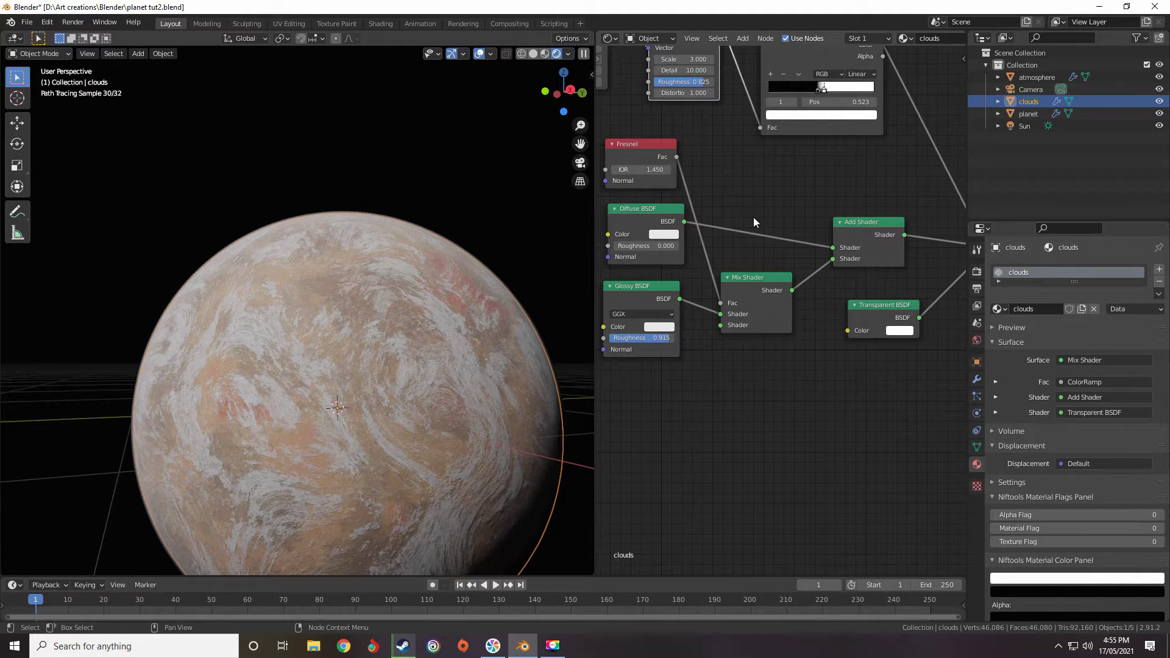
# Add a Voronoi Texture to the clouds material and connect its Distance to the Diffuse BSDF's Normal
pyautogui.scroll(-3, 760, 218)
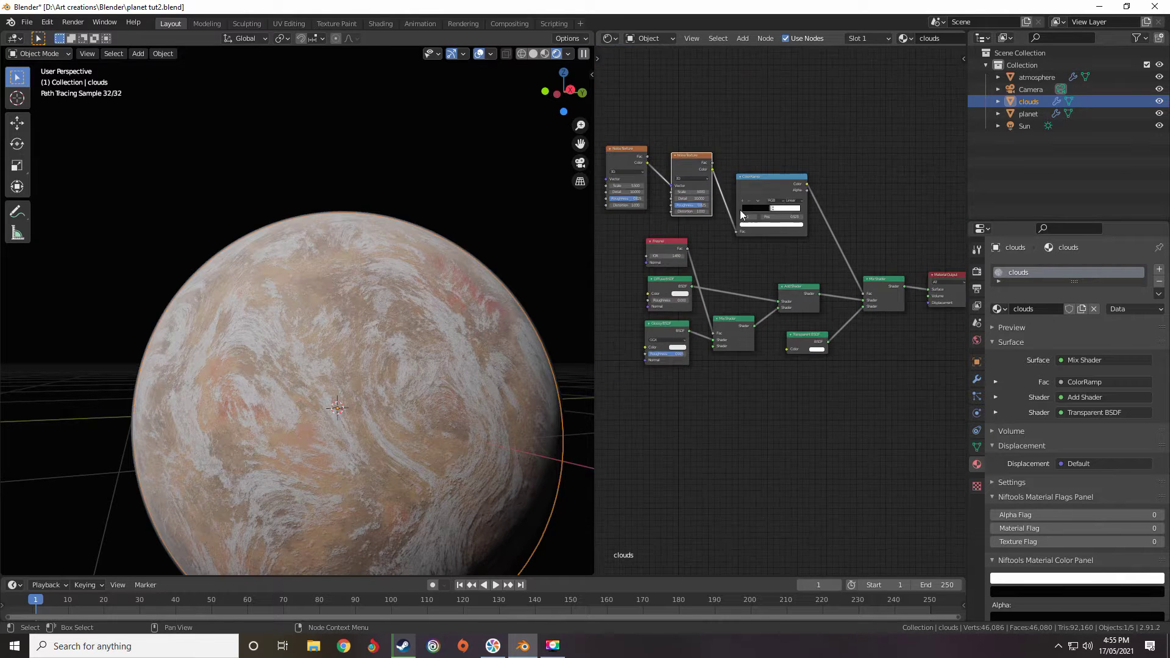
pyautogui.moveTo(788, 250); pyautogui.dragTo(830, 234, button='middle')
pyautogui.scroll(3, 830, 235)
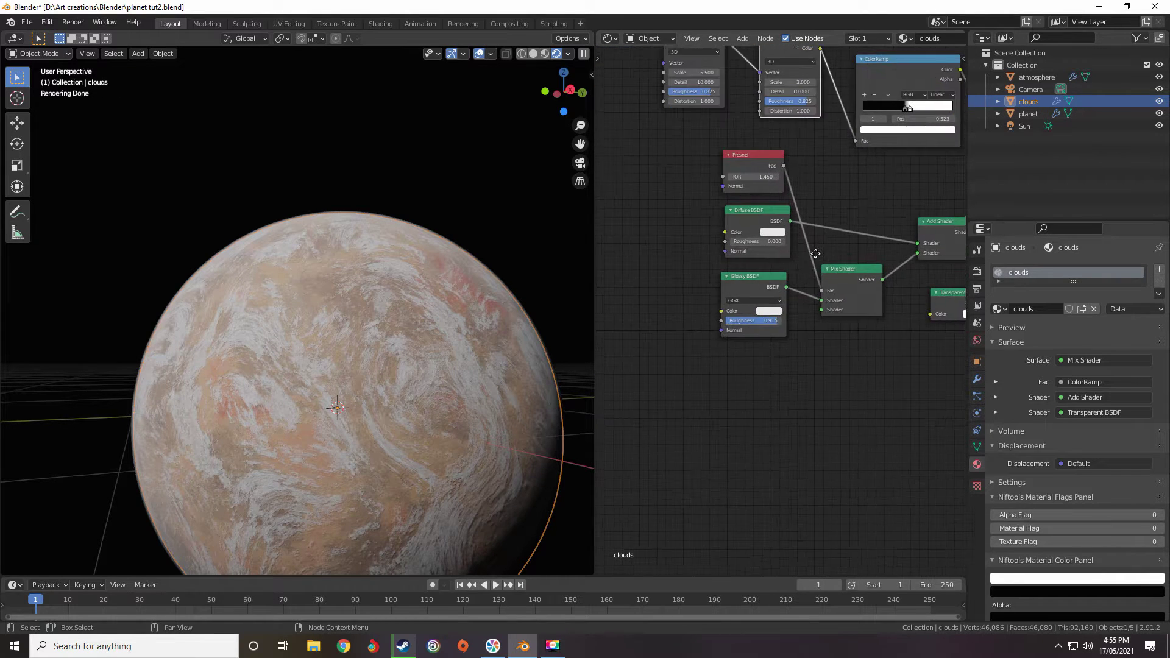
pyautogui.scroll(-3, 816, 193)
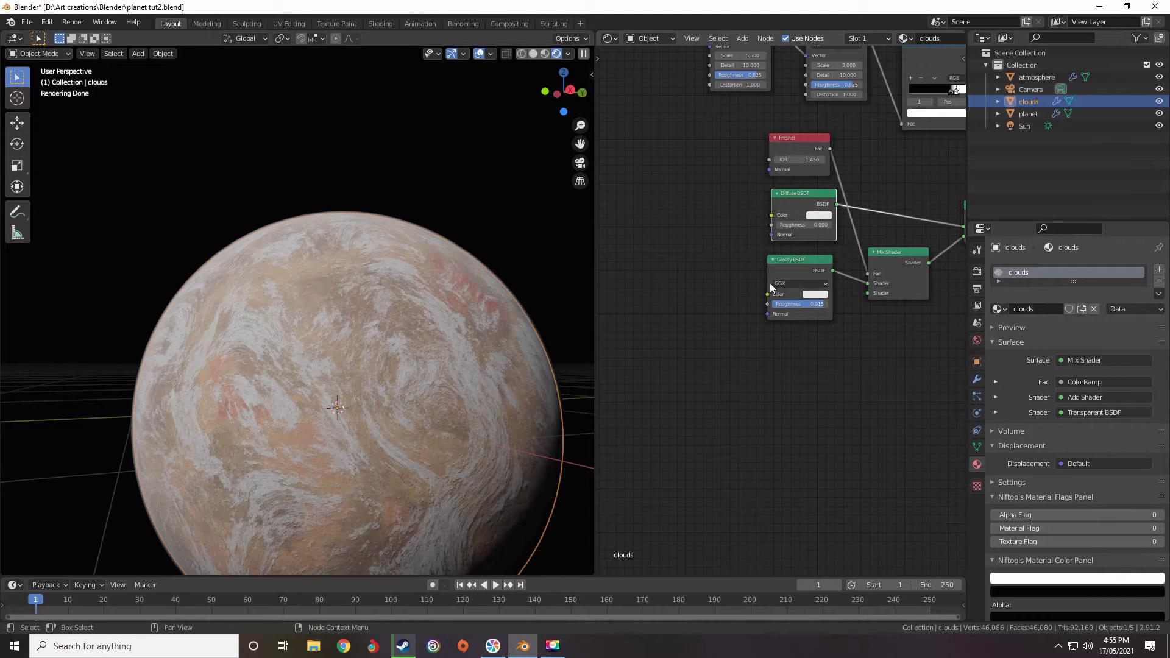
pyautogui.scroll(2, 770, 283)
pyautogui.scroll(3, 833, 246)
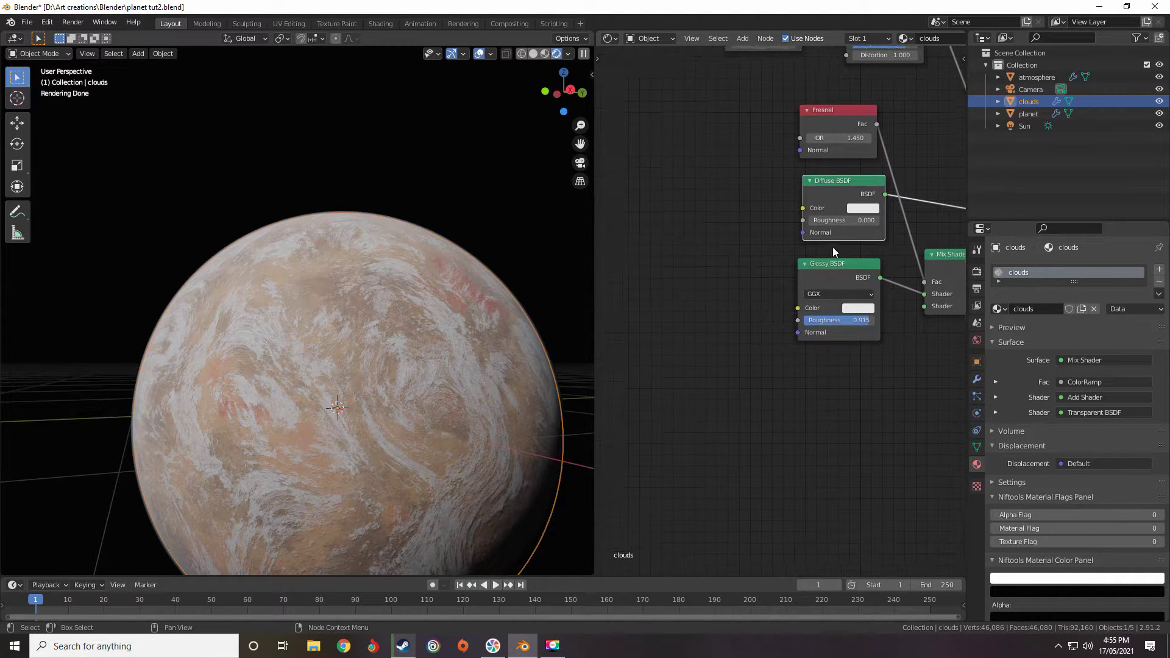
pyautogui.hotkey('shift', 'a')
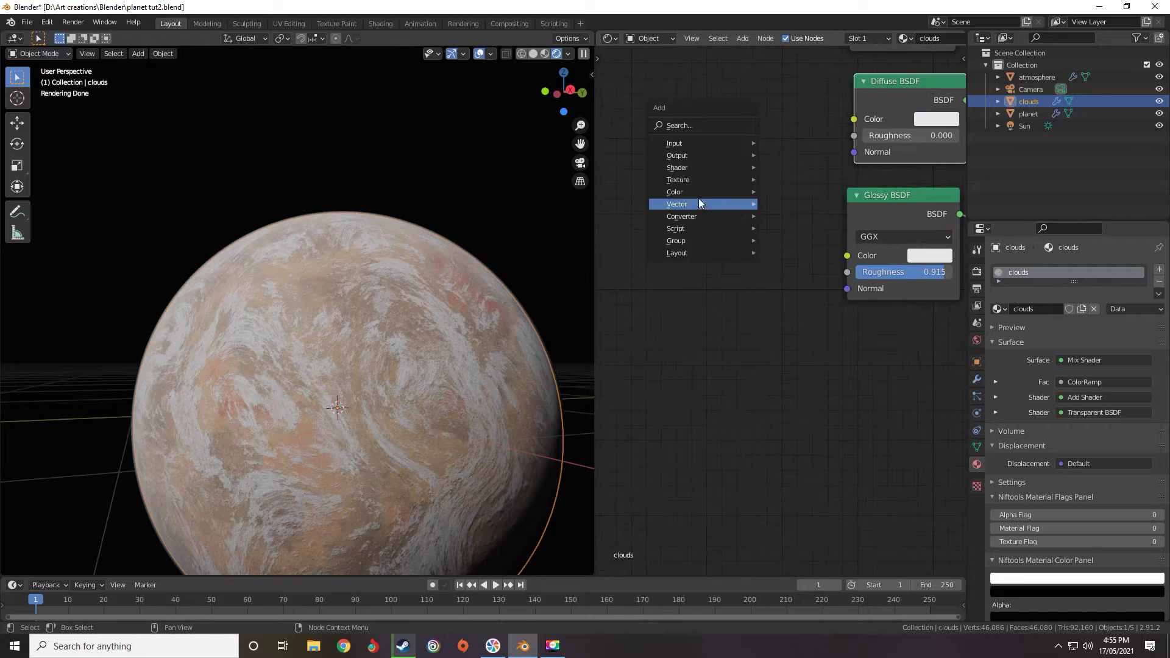
pyautogui.moveTo(689, 180)
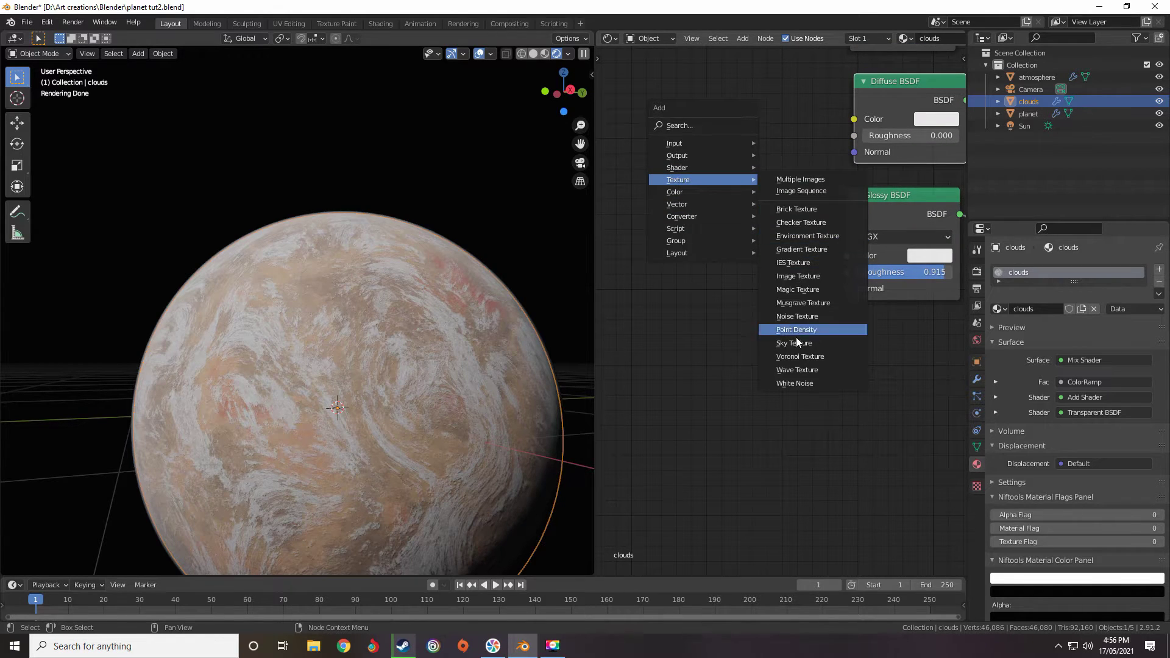
pyautogui.click(798, 356)
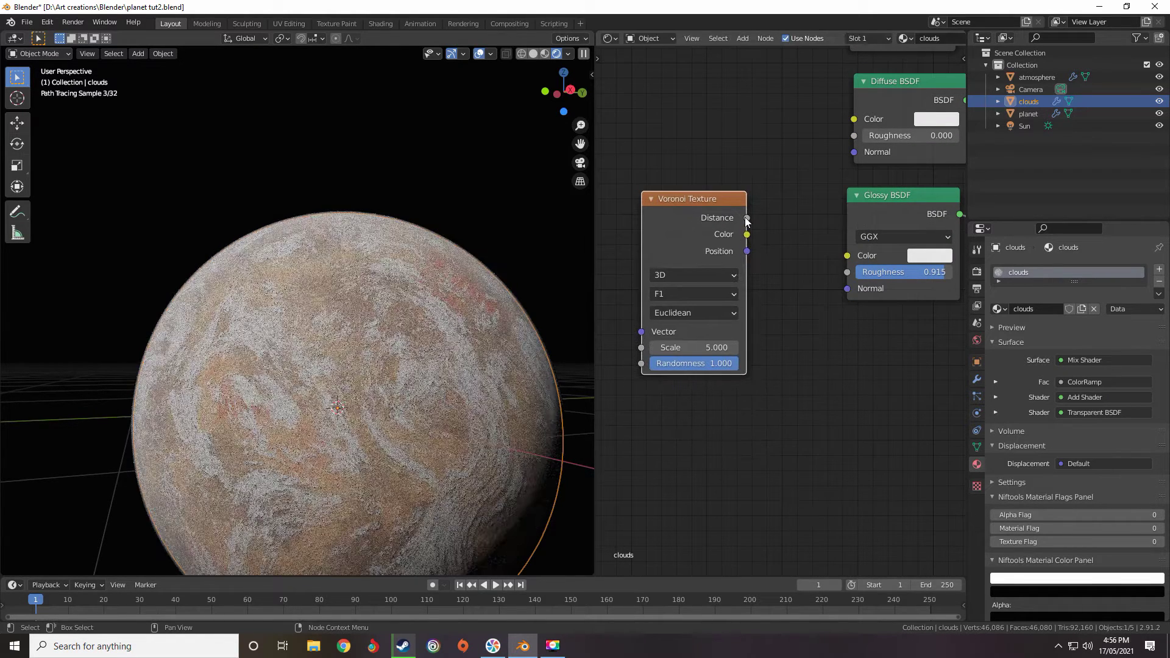
pyautogui.moveTo(747, 218); pyautogui.dragTo(852, 152)
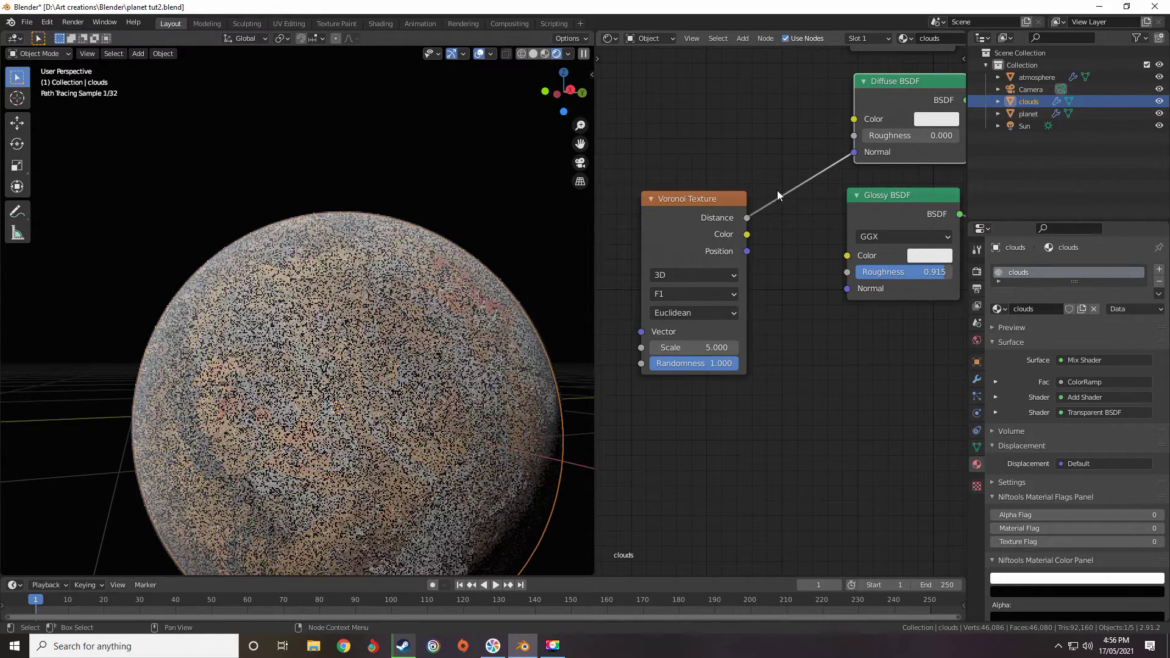
# Insert a Bump node between the Voronoi Texture and the Diffuse BSDF, with Distance feeding its Height
pyautogui.hotkey('shift', 'a')
pyautogui.moveTo(736, 216)
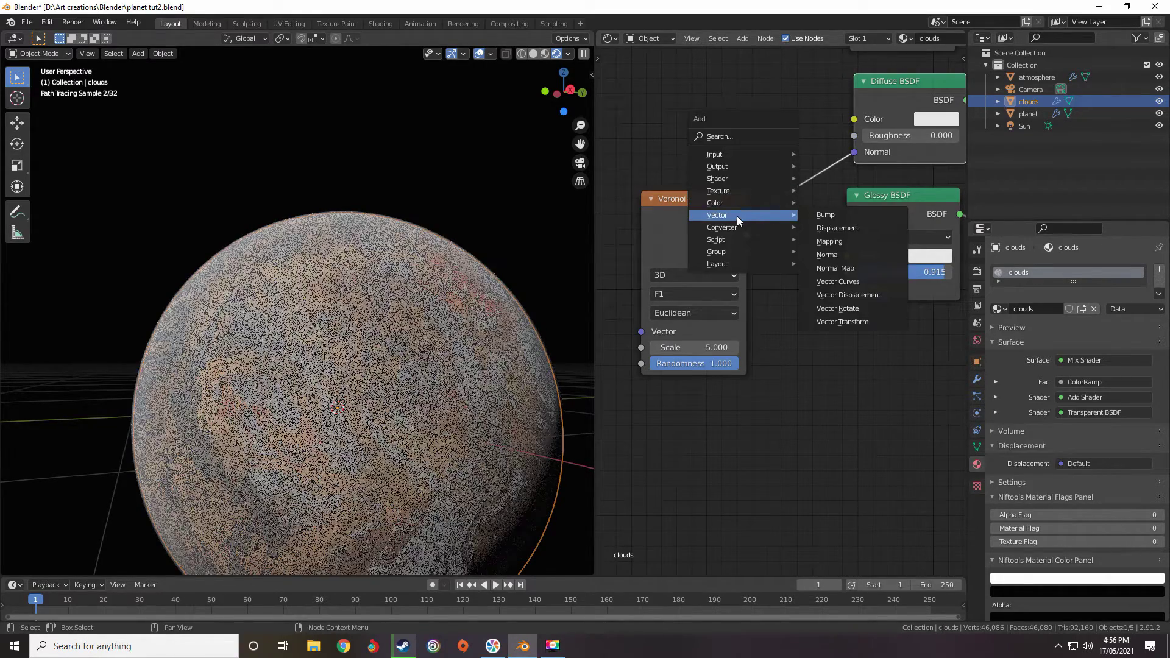
pyautogui.click(831, 217)
pyautogui.click(779, 273)
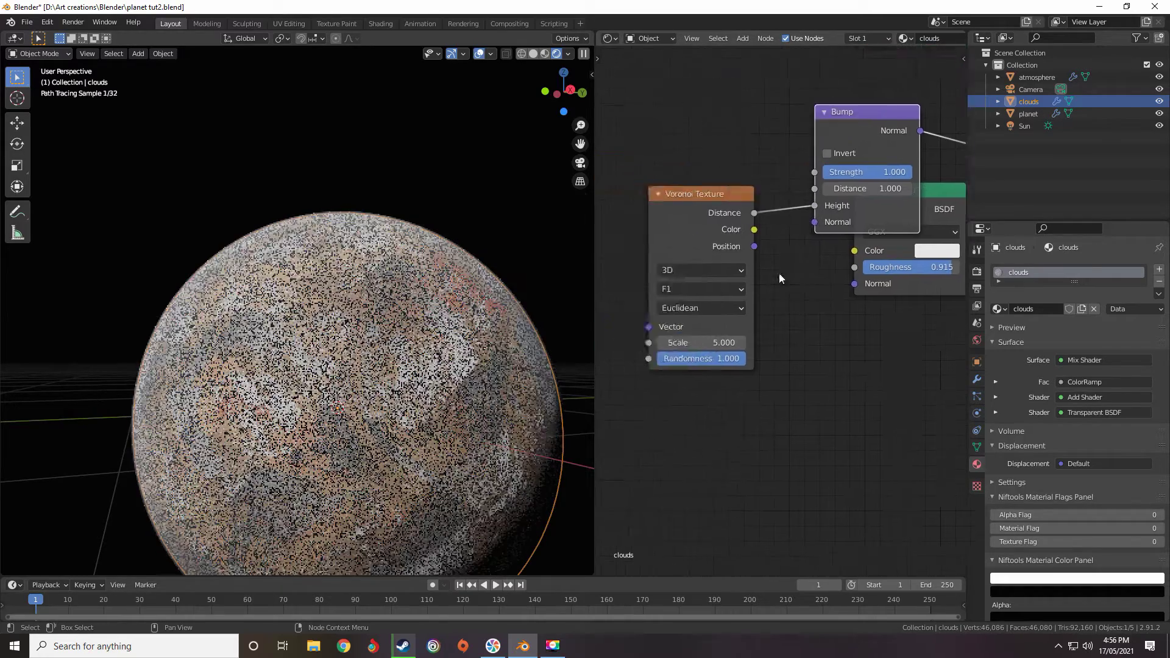
# Connect the Bump node's Normal output to the Glossy BSDF as well, repositioning the Glossy BSDF node
pyautogui.scroll(-2, 779, 273)
pyautogui.click(857, 240)
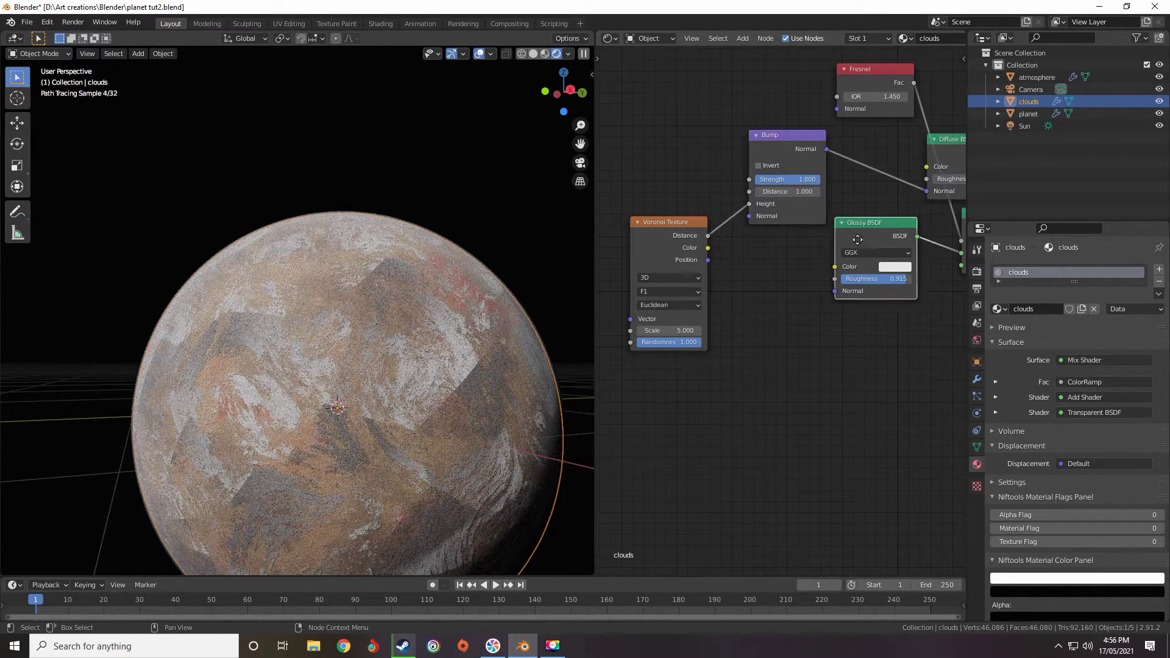
pyautogui.moveTo(858, 239); pyautogui.dragTo(812, 285)
pyautogui.moveTo(827, 149); pyautogui.dragTo(788, 335)
pyautogui.moveTo(817, 277); pyautogui.dragTo(892, 239)
# Try Scale values of 15.8 and 17.2 on the Voronoi Texture
pyautogui.scroll(-3, 834, 239)
pyautogui.moveTo(657, 261); pyautogui.dragTo(736, 223, button='middle')
pyautogui.scroll(5, 817, 256)
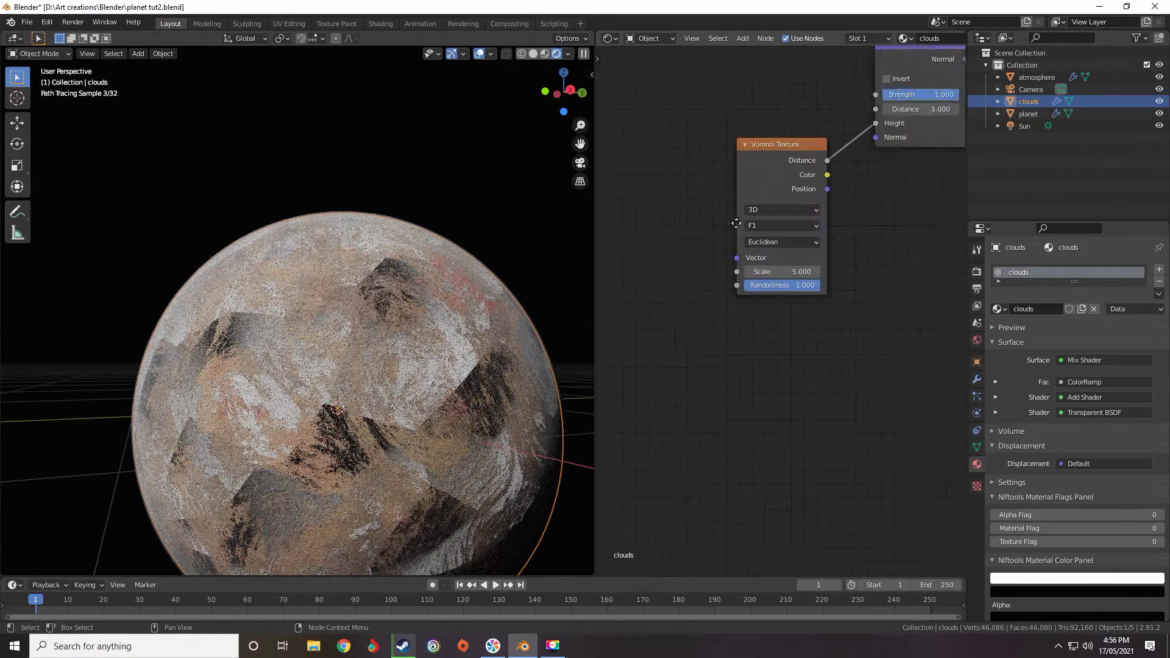
pyautogui.scroll(1, 766, 183)
pyautogui.click(792, 265)
pyautogui.write('15.8')
pyautogui.press('Return')
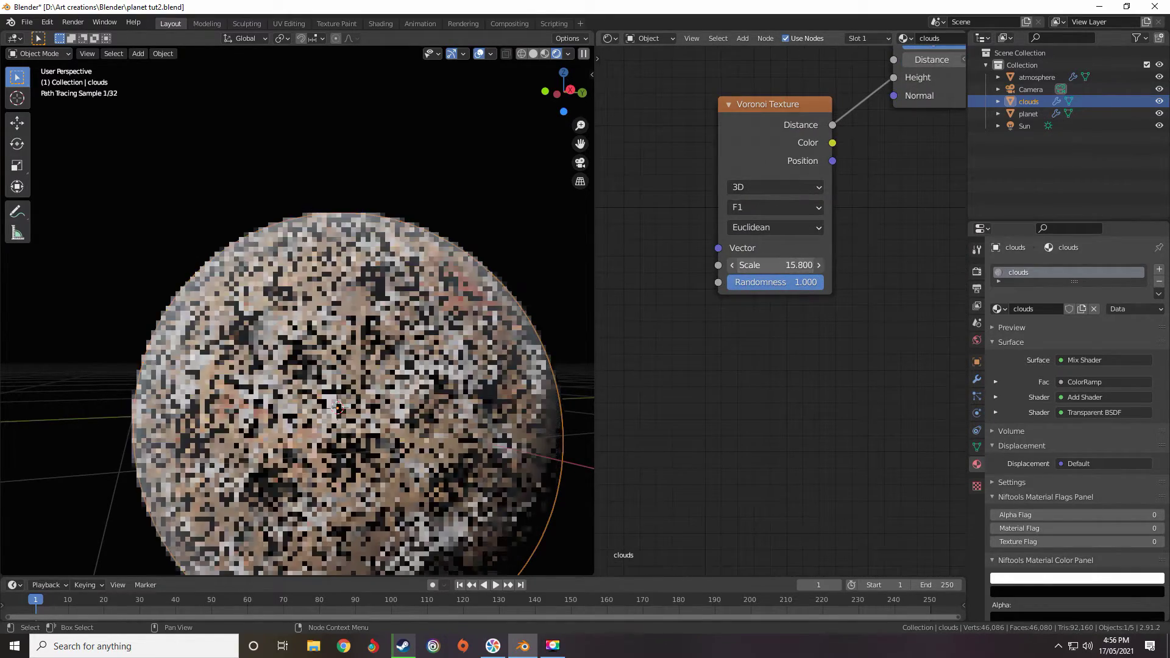
pyautogui.moveTo(759, 265); pyautogui.dragTo(767, 265)
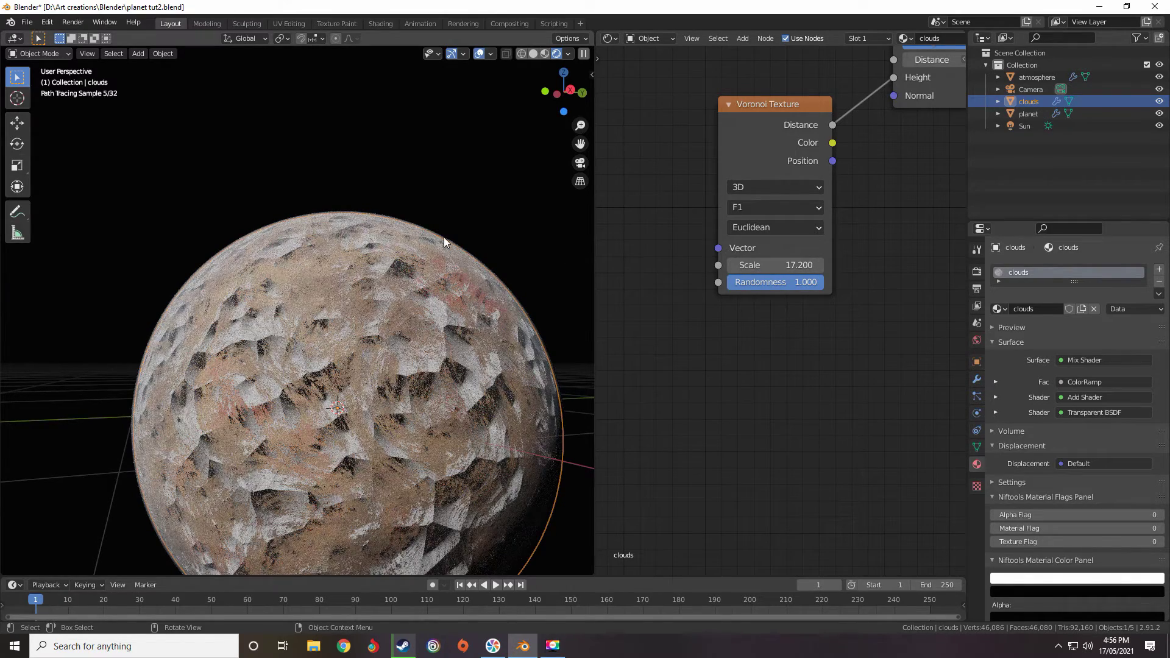
# Check the bumps up close on the planet and set the Voronoi Texture's Scale to 60
pyautogui.scroll(5, 237, 276)
pyautogui.scroll(-3, 285, 303)
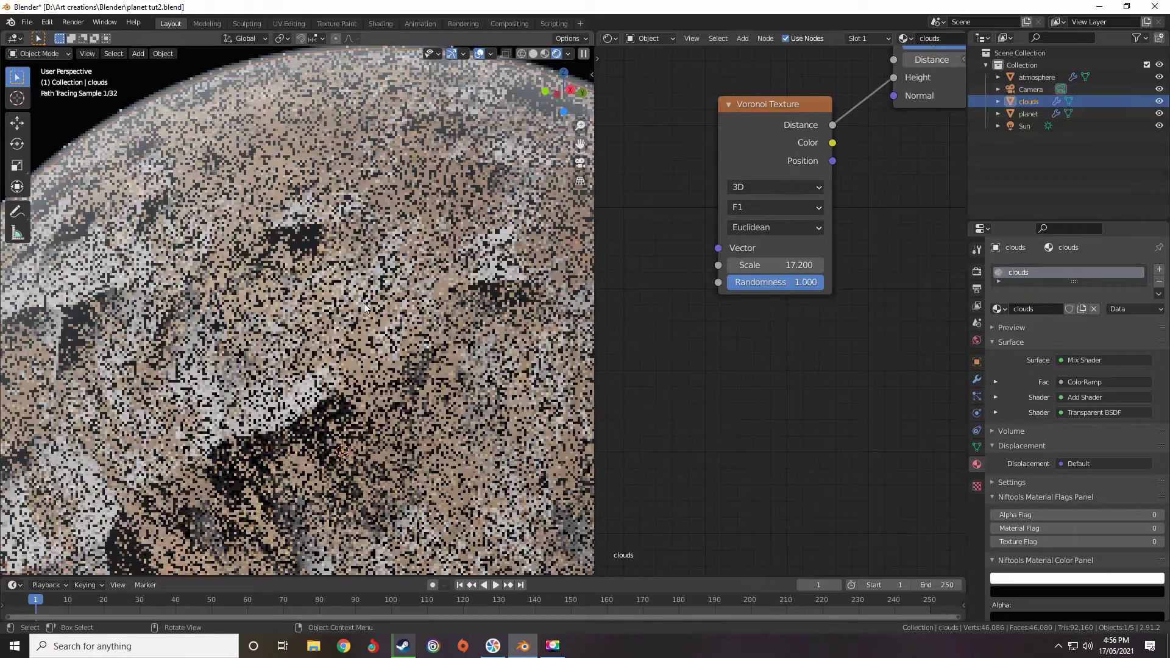
pyautogui.click(771, 265)
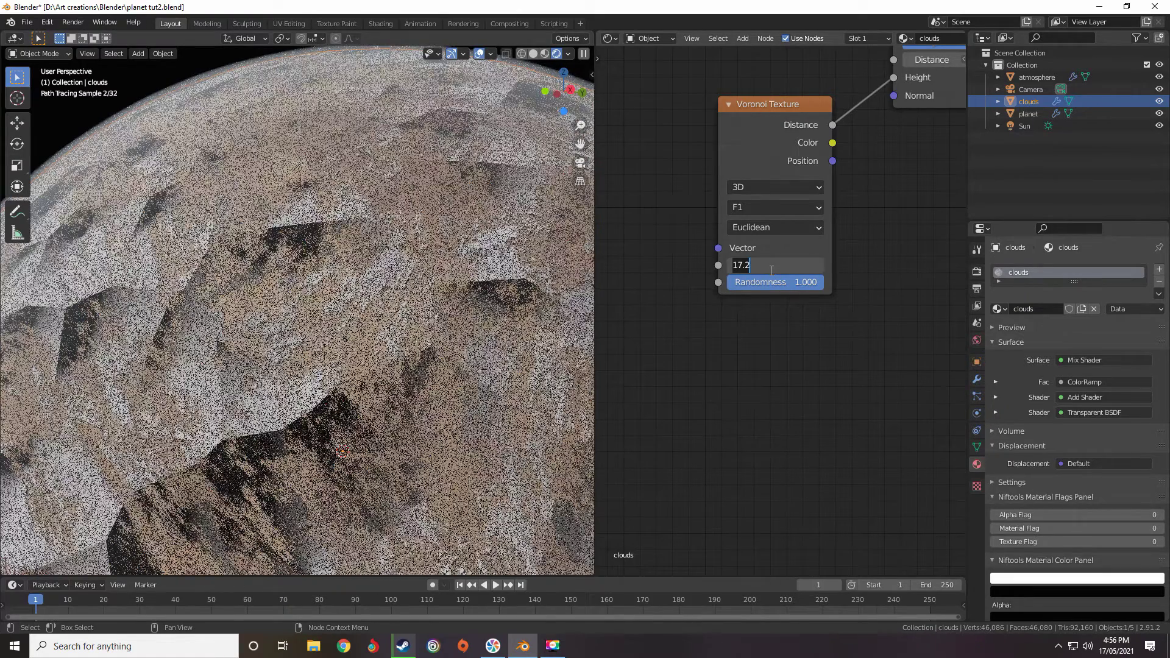
pyautogui.write('60')
pyautogui.press('Return')
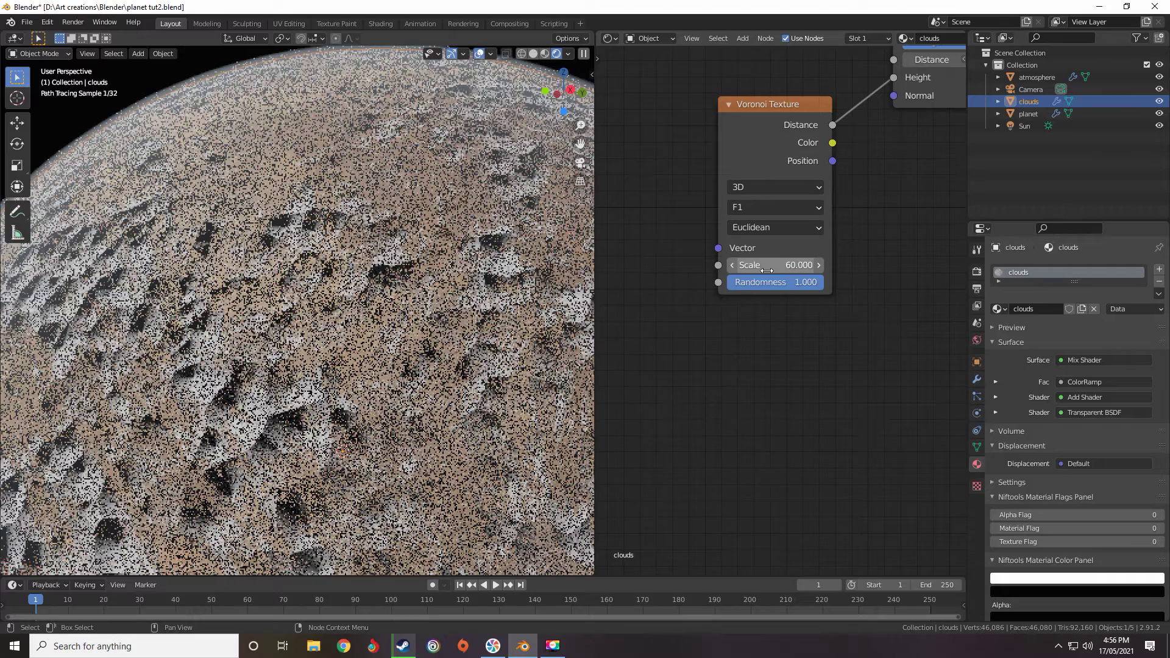
# Move the Voronoi Texture away from the Bump node and insert a ColorRamp on the link between them
pyautogui.moveTo(787, 266); pyautogui.dragTo(765, 339, button='middle')
pyautogui.scroll(-3, 765, 339)
pyautogui.moveTo(769, 235); pyautogui.dragTo(633, 253)
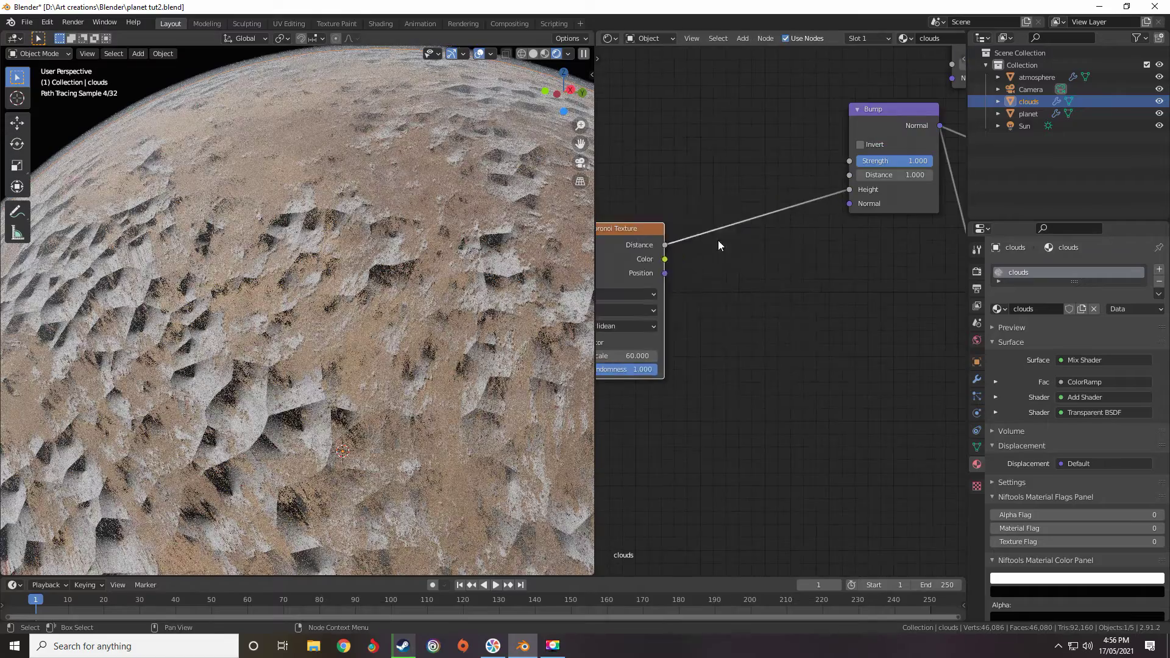
pyautogui.hotkey('shift', 'a')
pyautogui.moveTo(720, 250)
pyautogui.click(778, 277)
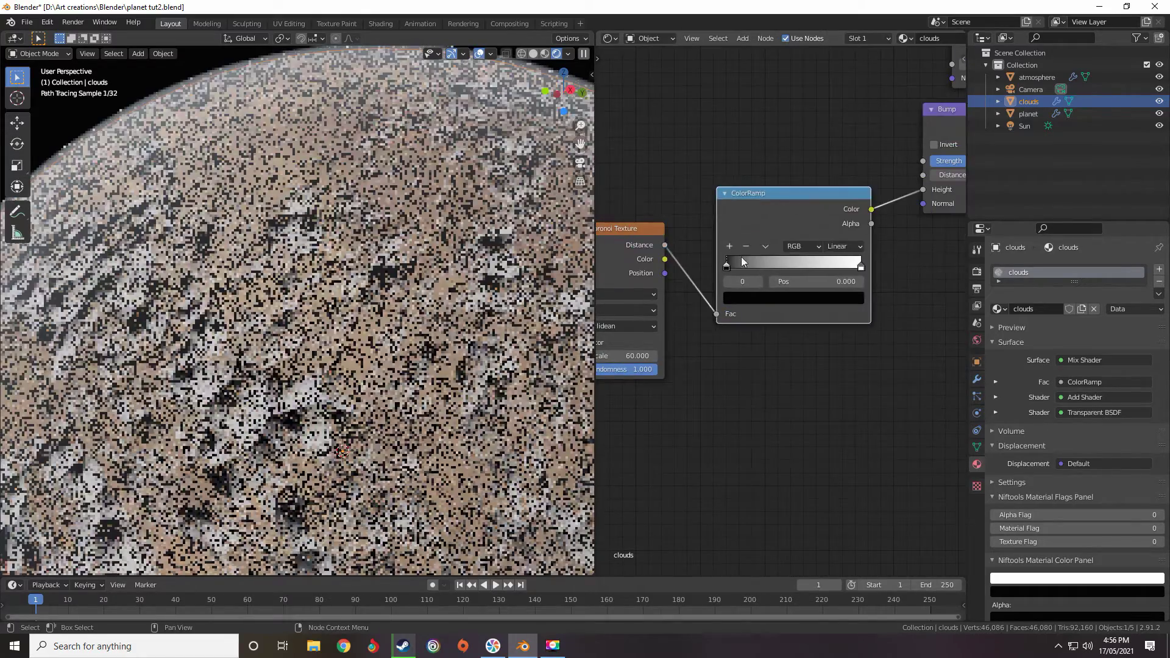
# Reverse the new ColorRamp to run from white at 0 to black at 1, with B-Spline interpolation
pyautogui.click(793, 274)
pyautogui.scroll(2, 792, 274)
pyautogui.moveTo(808, 236); pyautogui.dragTo(836, 234)
pyautogui.moveTo(891, 229); pyautogui.dragTo(659, 220)
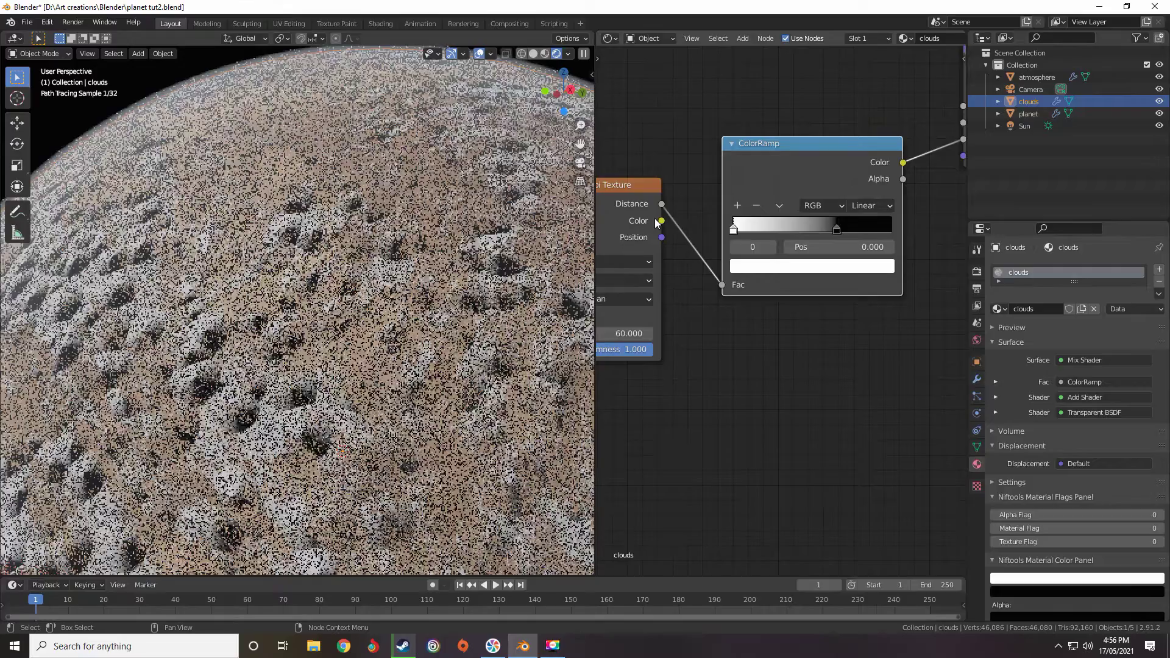
pyautogui.moveTo(836, 229); pyautogui.dragTo(924, 235)
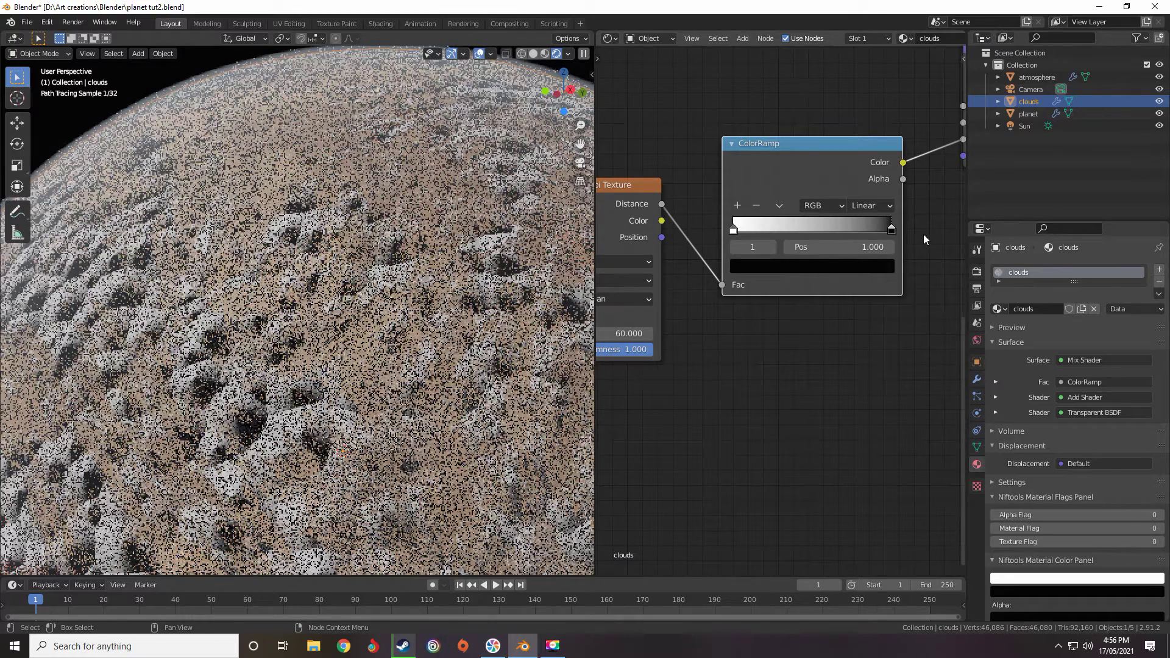
pyautogui.click(860, 211)
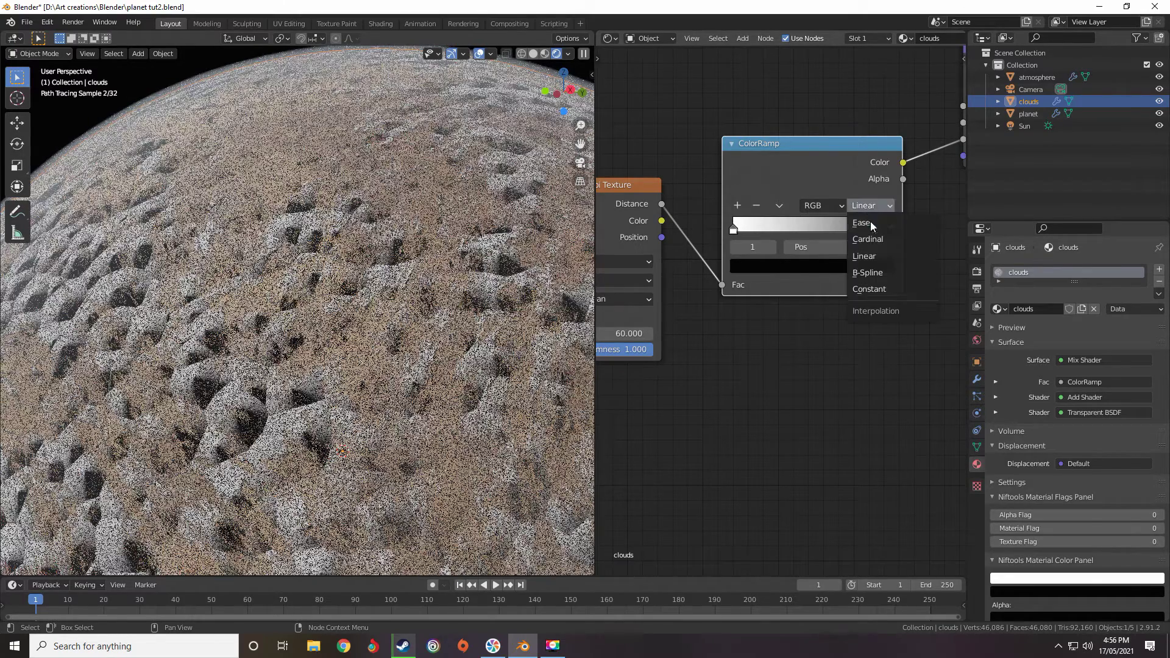
pyautogui.click(869, 280)
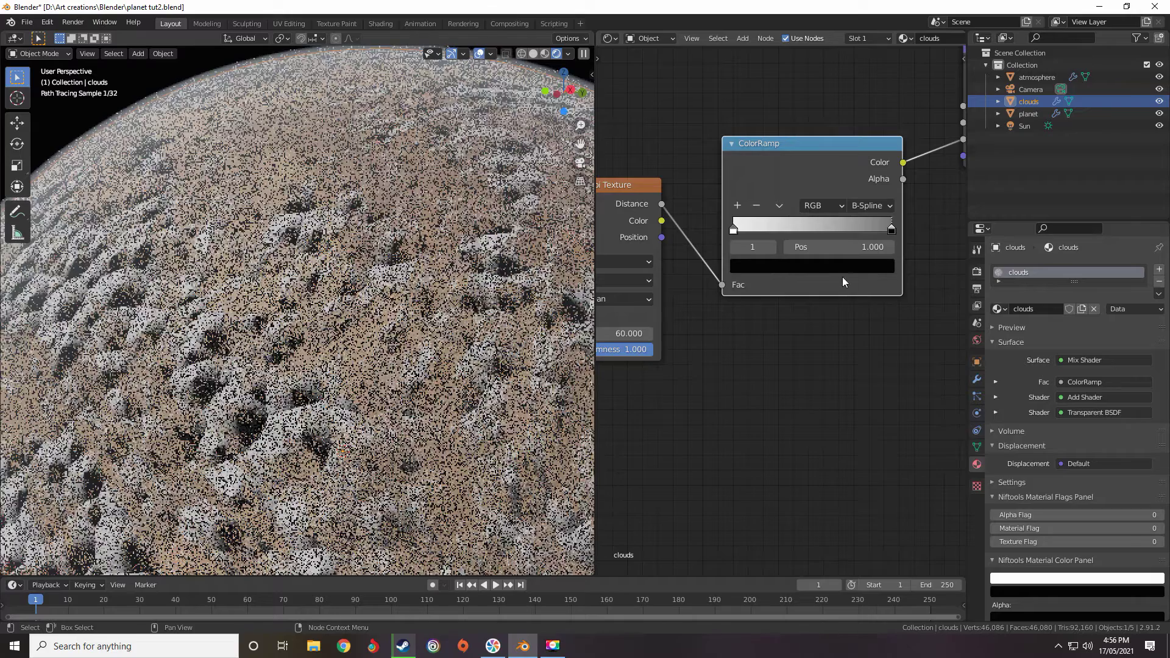
# Select the Voronoi Texture and its ColorRamp together and move them farther from the Bump node
pyautogui.scroll(-12, 719, 333)
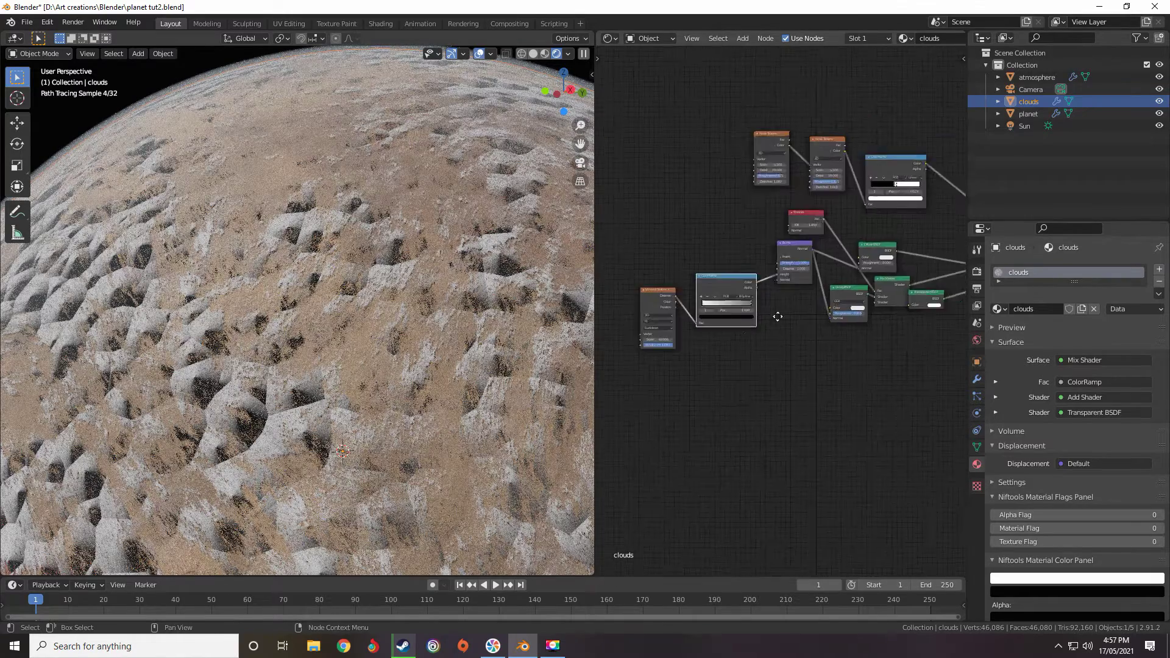
pyautogui.scroll(12, 805, 290)
pyautogui.moveTo(745, 182); pyautogui.dragTo(735, 239)
pyautogui.scroll(-6, 735, 238)
pyautogui.moveTo(616, 223); pyautogui.dragTo(822, 193, button='middle')
pyautogui.moveTo(822, 189); pyautogui.dragTo(726, 269)
pyautogui.moveTo(726, 269); pyautogui.dragTo(636, 262)
# Adjust the bump ColorRamp's stops, bringing the black stop to position 0.023 beside the white one
pyautogui.scroll(2, 684, 266)
pyautogui.moveTo(684, 266); pyautogui.dragTo(711, 315, button='middle')
pyautogui.click(723, 316)
pyautogui.moveTo(751, 315)
pyautogui.mouseDown()
pyautogui.moveTo(829, 314)
pyautogui.moveTo(634, 316)
pyautogui.mouseUp()
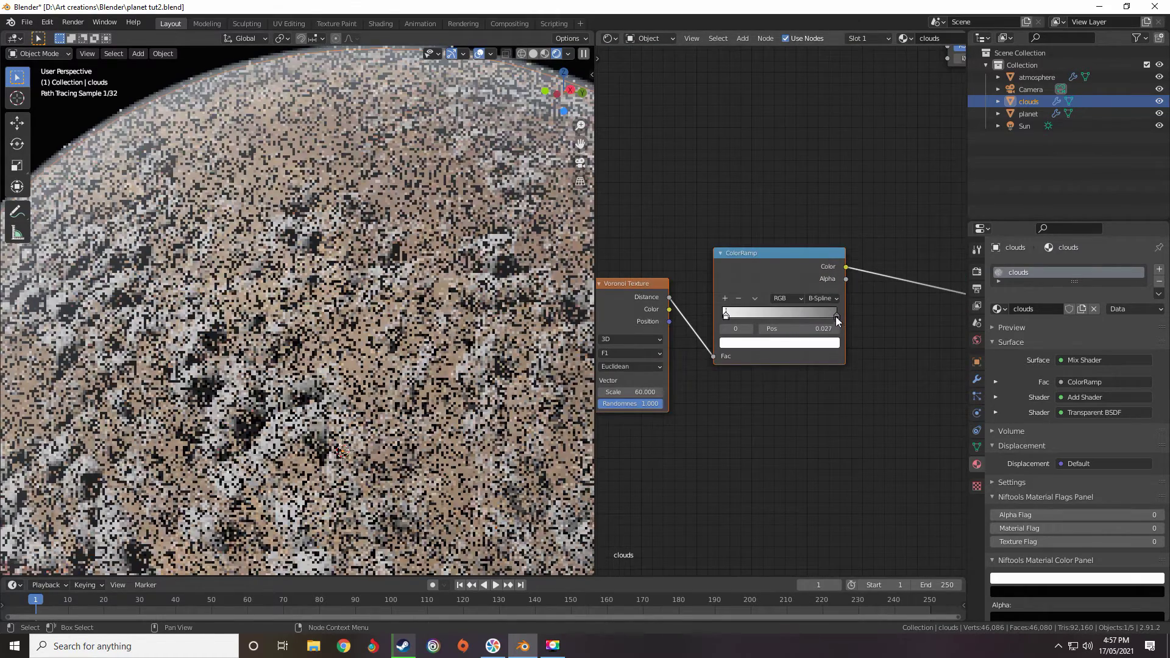
pyautogui.moveTo(836, 316); pyautogui.dragTo(725, 315)
pyautogui.click(730, 316)
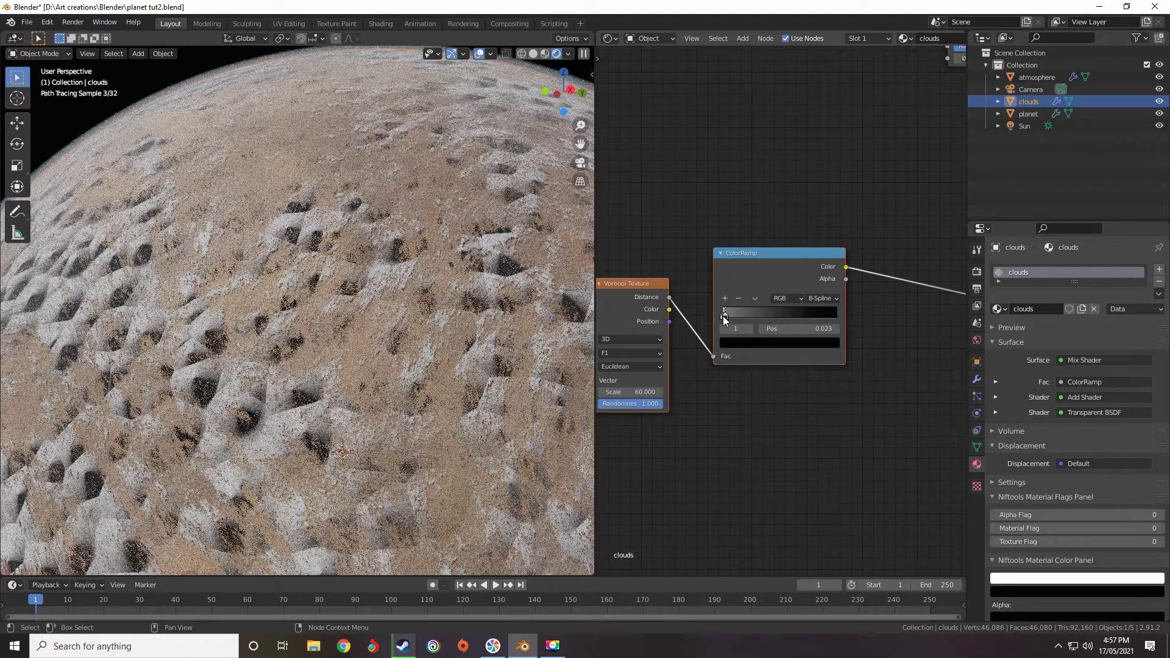
# Change the clouds material's Voronoi Texture feature output to Smooth F1
pyautogui.scroll(-1, 765, 332)
pyautogui.scroll(1, 765, 333)
pyautogui.scroll(-1, 765, 332)
pyautogui.moveTo(677, 350); pyautogui.dragTo(760, 348, button='middle')
pyautogui.scroll(4, 756, 354)
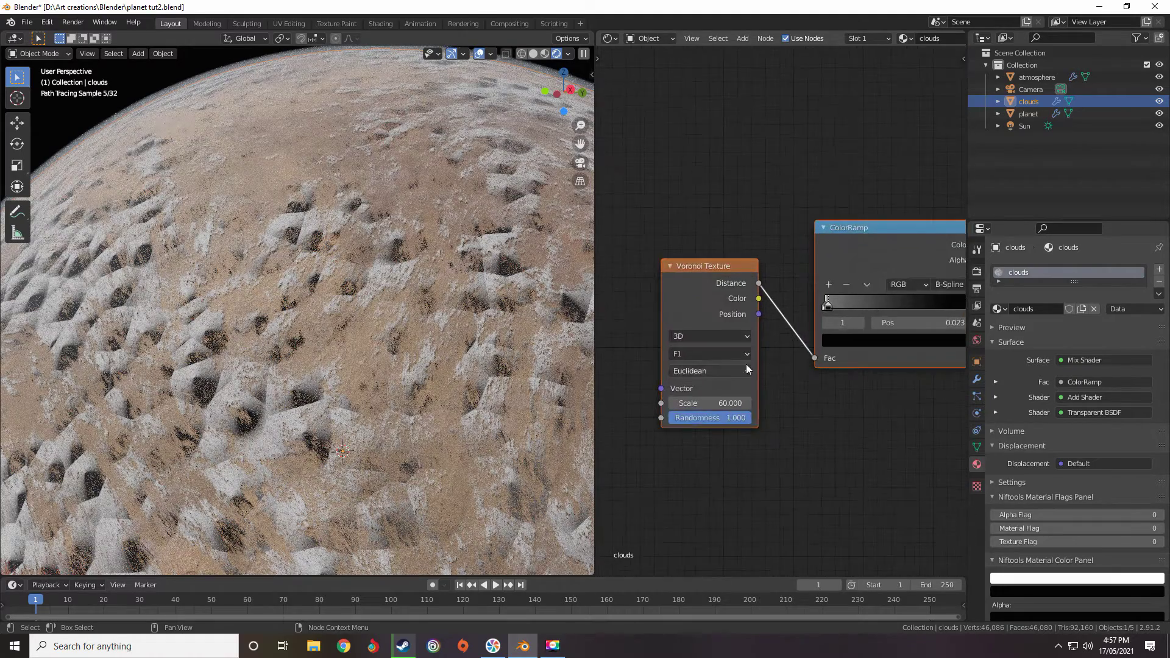
pyautogui.scroll(2, 746, 364)
pyautogui.click(748, 306)
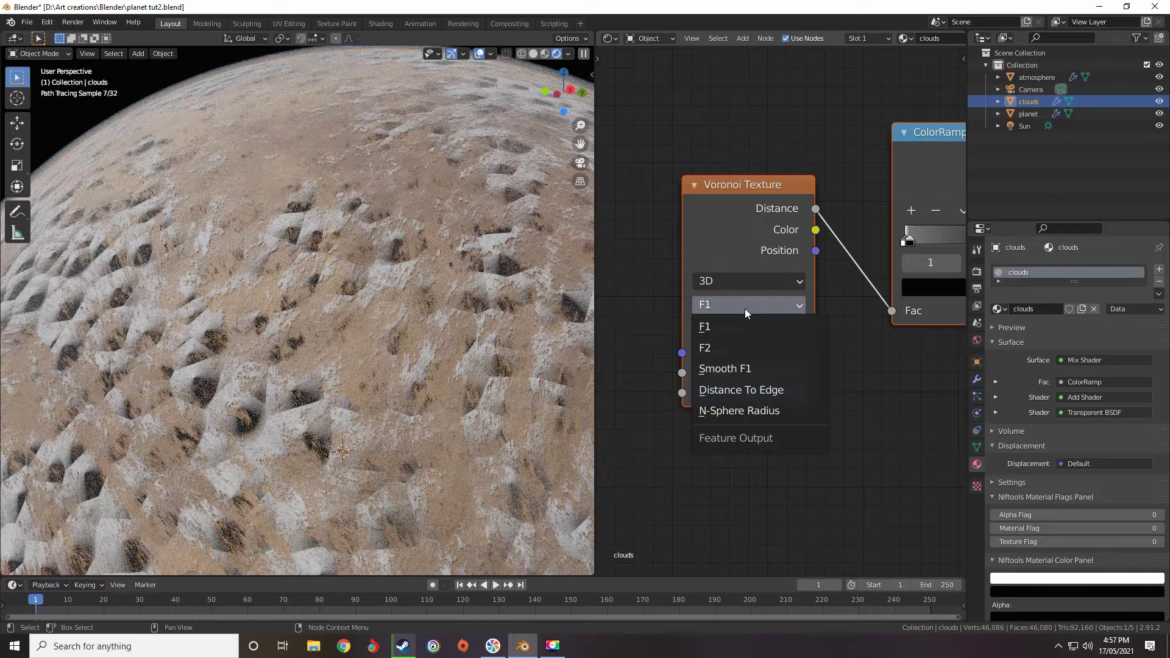
pyautogui.click(727, 306)
pyautogui.click(723, 306)
pyautogui.click(740, 368)
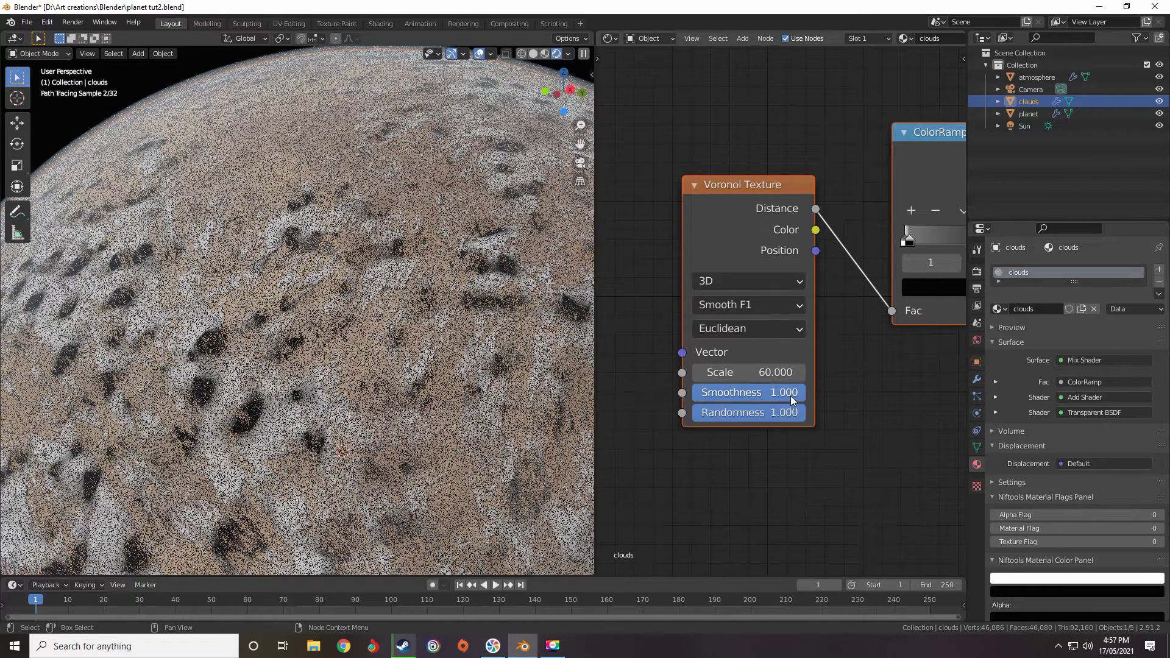
# Move the black stop of the ColorRamp fed by the Voronoi Texture to position 0.018
pyautogui.moveTo(878, 337); pyautogui.dragTo(700, 361, button='middle')
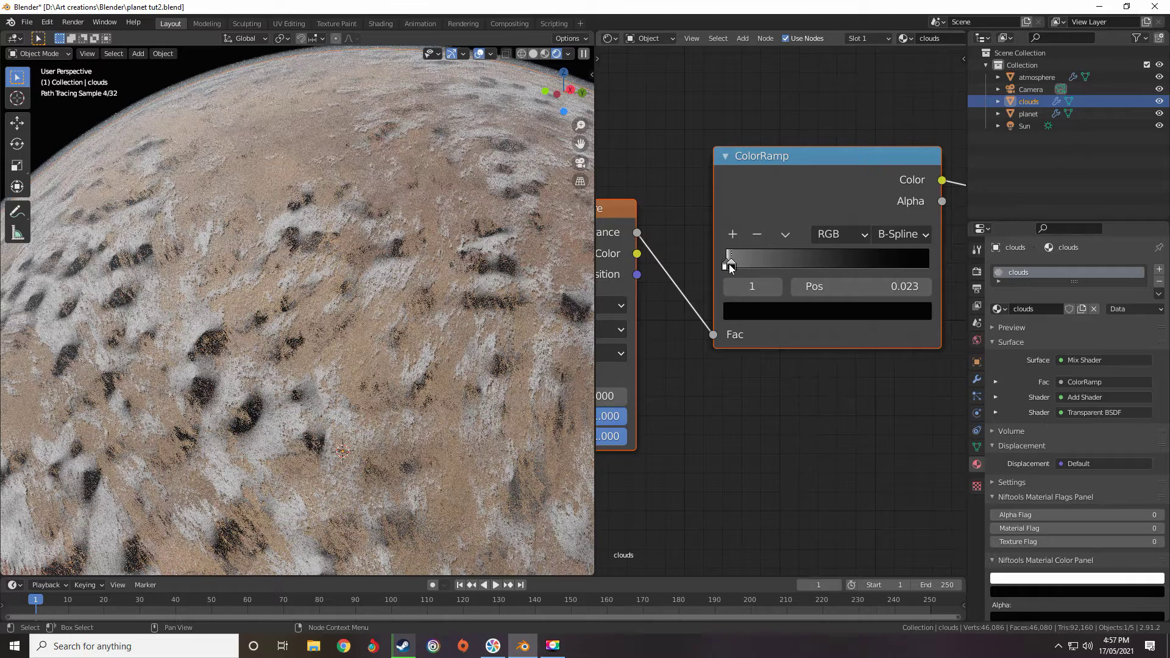
pyautogui.moveTo(731, 266); pyautogui.dragTo(729, 266)
pyautogui.scroll(-3, 750, 387)
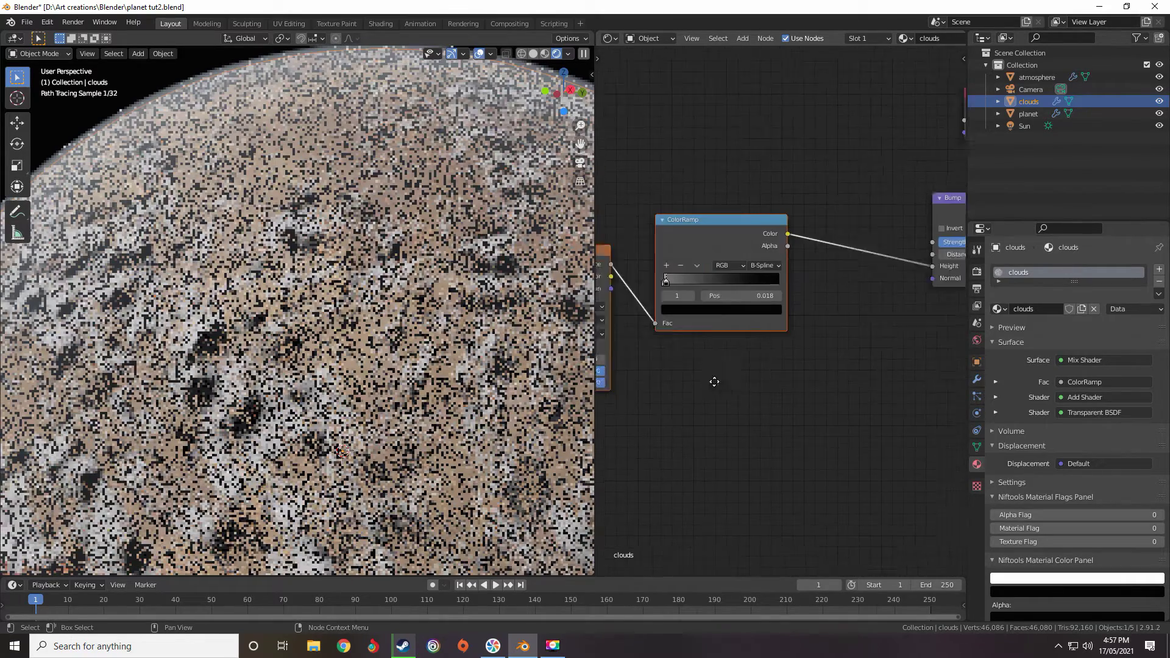
# Insert a Math node between the ColorRamp's color output and the Bump height, and set its operation to Multiply
pyautogui.scroll(3, 791, 314)
pyautogui.hotkey('shift', 'a')
pyautogui.moveTo(791, 309)
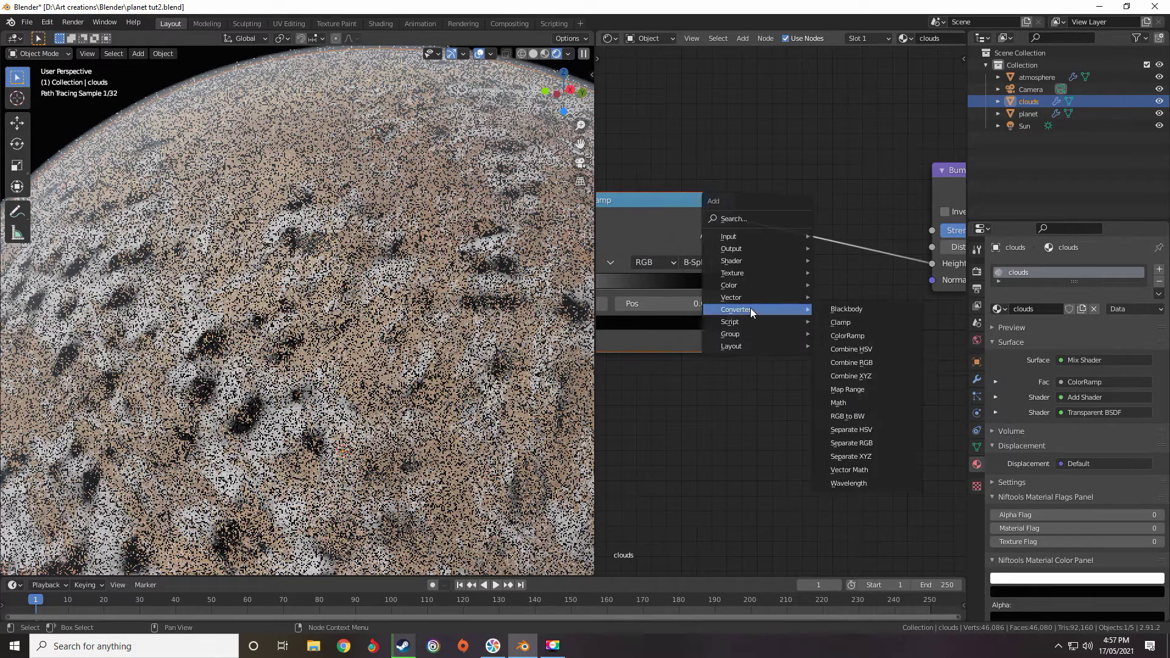
pyautogui.click(847, 395)
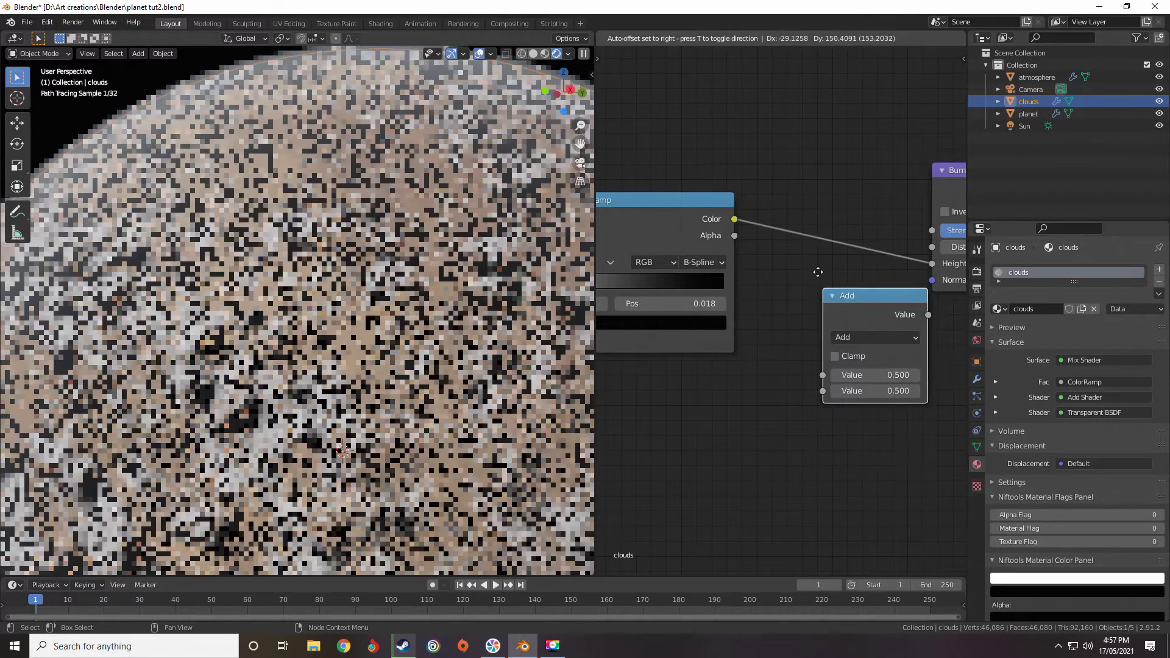
pyautogui.click(841, 246)
pyautogui.click(841, 246)
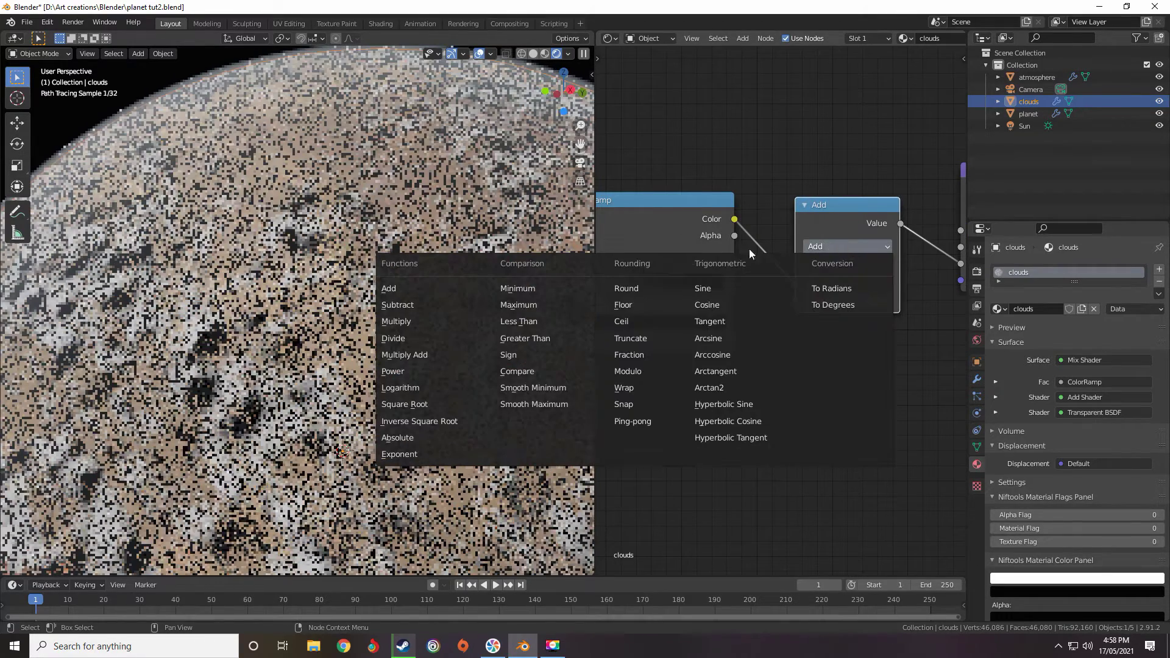
pyautogui.click(404, 322)
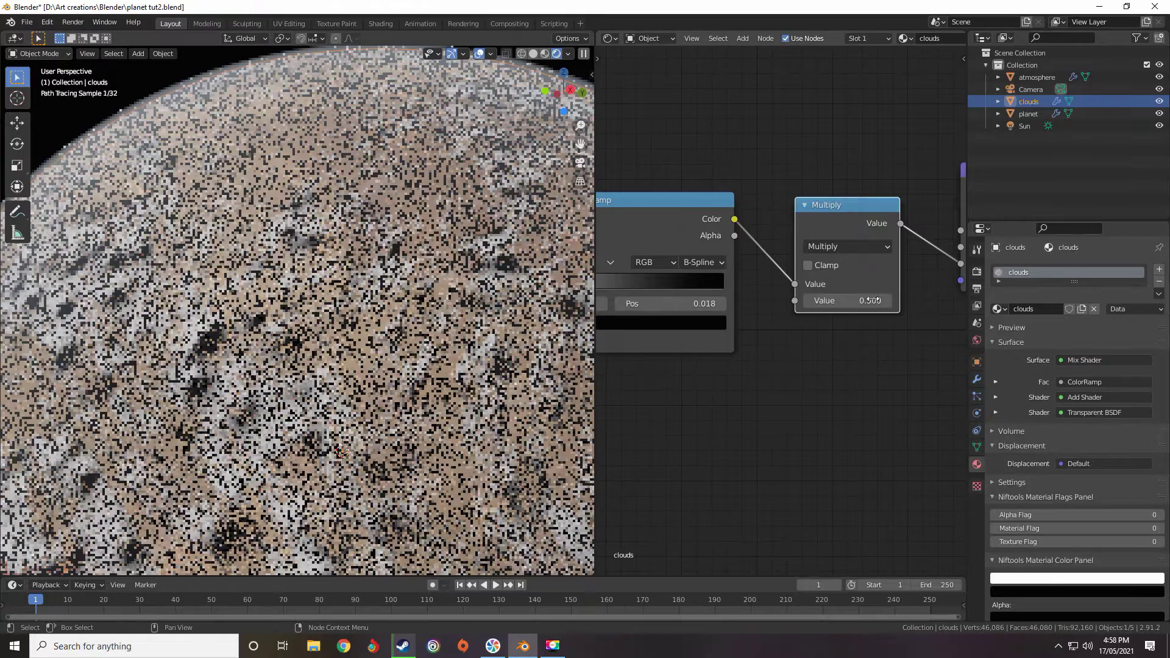
# Set the Multiply node's second value to 0.100
pyautogui.click(871, 300)
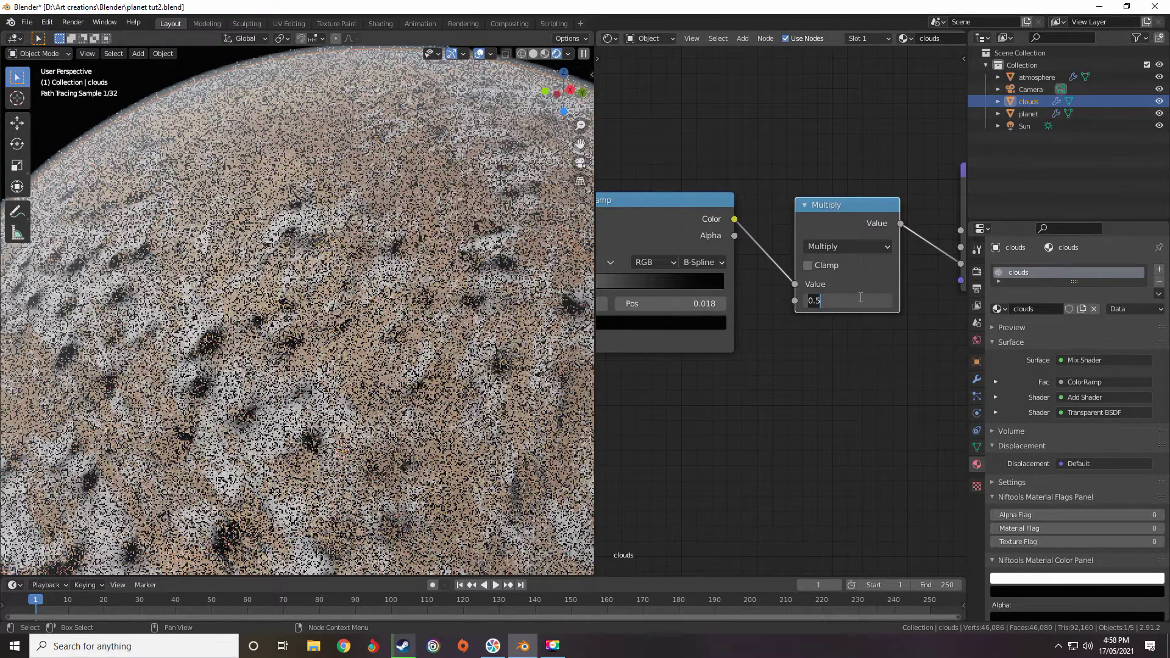
pyautogui.press('BackSpace')
pyautogui.write('100')
pyautogui.press('Return')
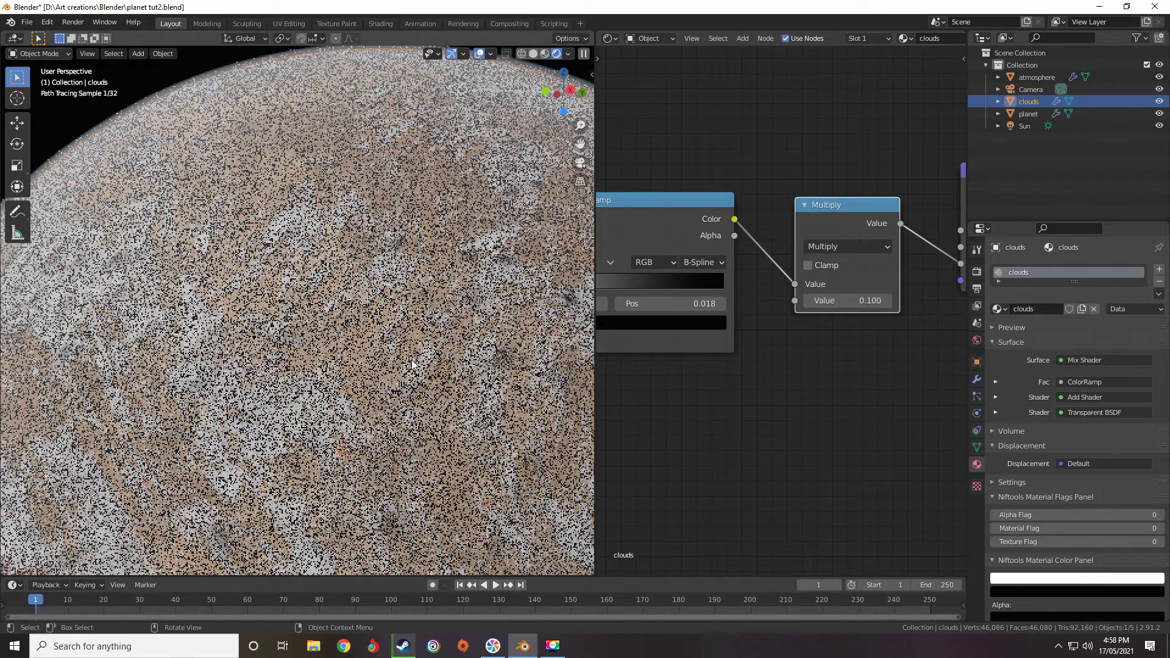
# Switch the viewport to solid shading and reduce the clouds' subdivision to 1 for both viewport and render
pyautogui.scroll(-4, 403, 328)
pyautogui.press('z')
pyautogui.click(472, 230)
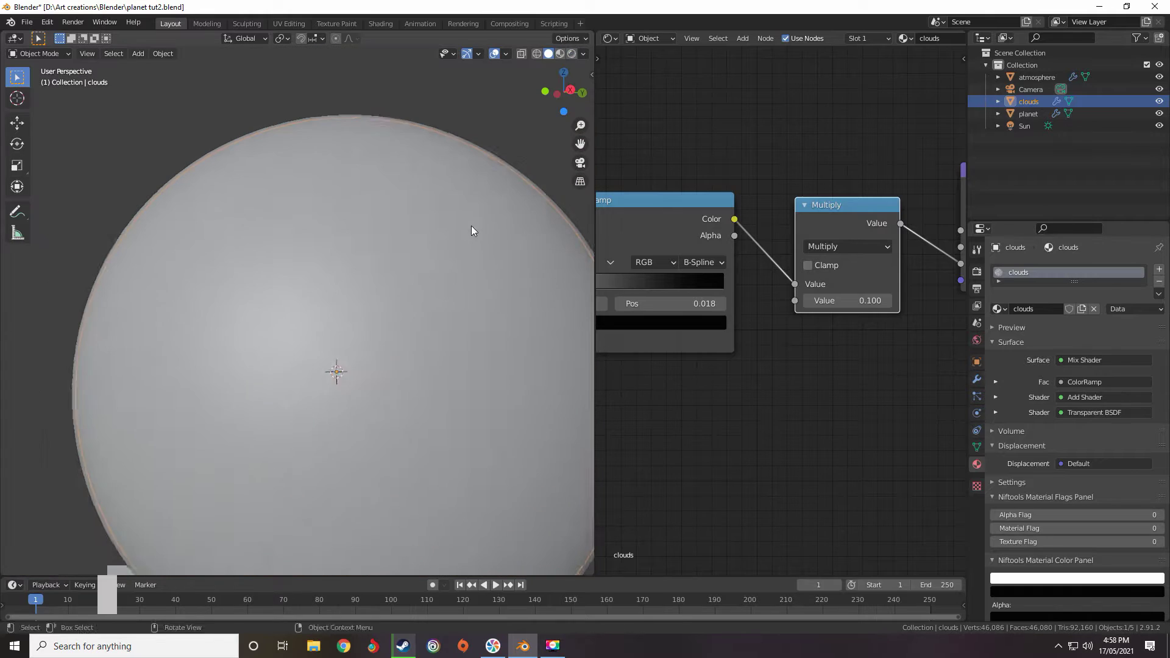
pyautogui.scroll(-2, 472, 230)
pyautogui.click(977, 379)
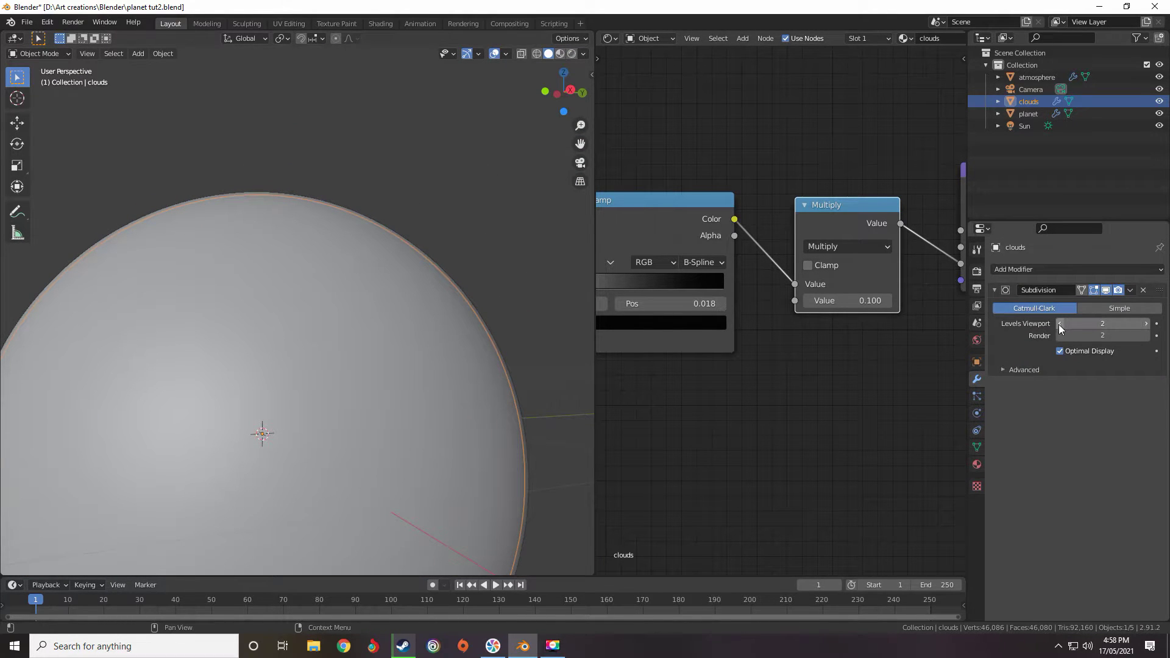
pyautogui.click(1059, 323)
pyautogui.click(1059, 335)
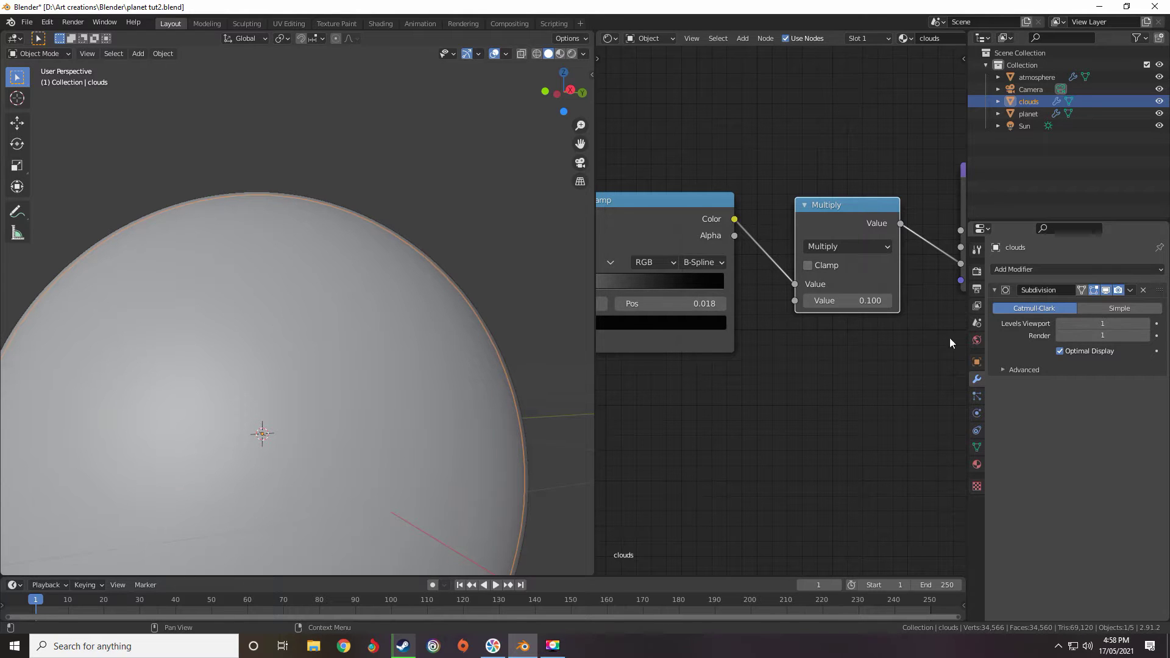
# Select the atmosphere sphere and reduce its subdivision to 1 for both viewport and render
pyautogui.click(434, 272)
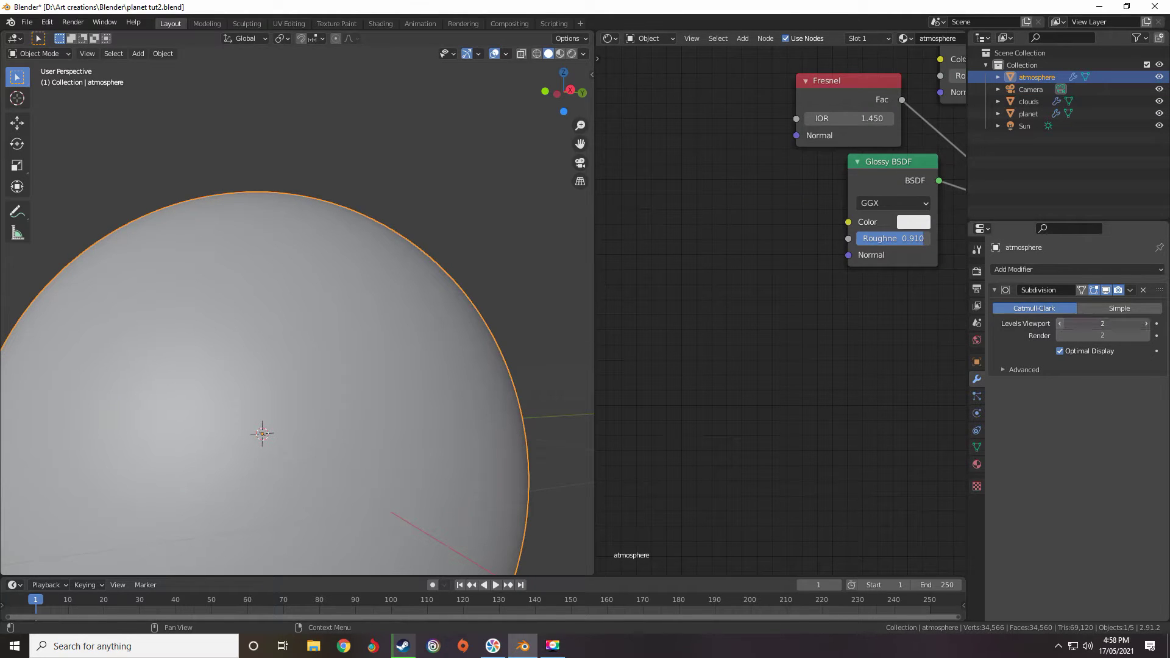
pyautogui.click(1059, 324)
pyautogui.click(1062, 335)
pyautogui.keyDown('shift'); pyautogui.moveTo(491, 310); pyautogui.dragTo(473, 342, button='middle'); pyautogui.keyUp('shift')
pyautogui.scroll(-10, 725, 263)
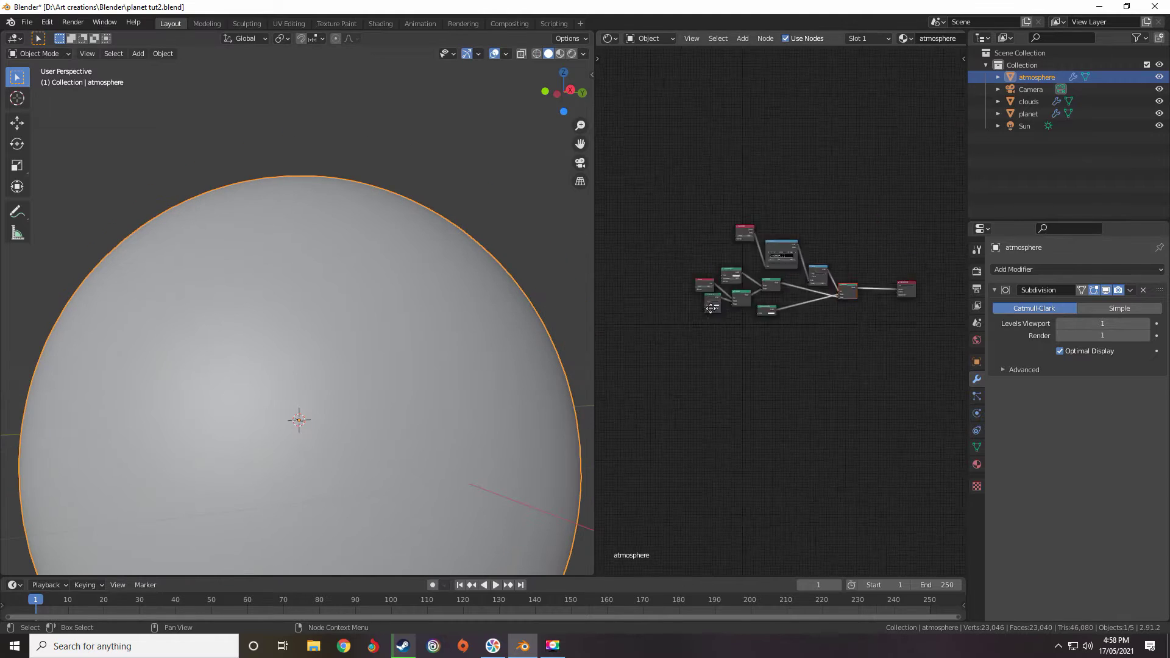
# Select the planet object and save the file
pyautogui.click(1030, 102)
pyautogui.scroll(-4, 888, 259)
pyautogui.click(1036, 112)
pyautogui.scroll(2, 741, 244)
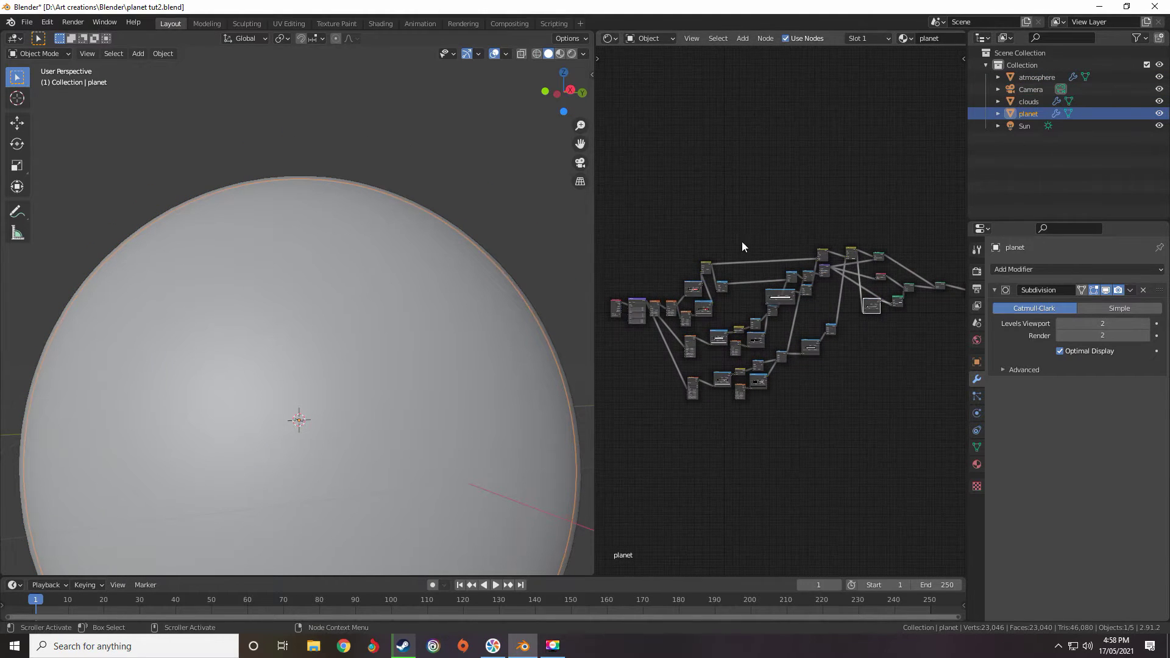
pyautogui.click(26, 23)
pyautogui.click(44, 102)
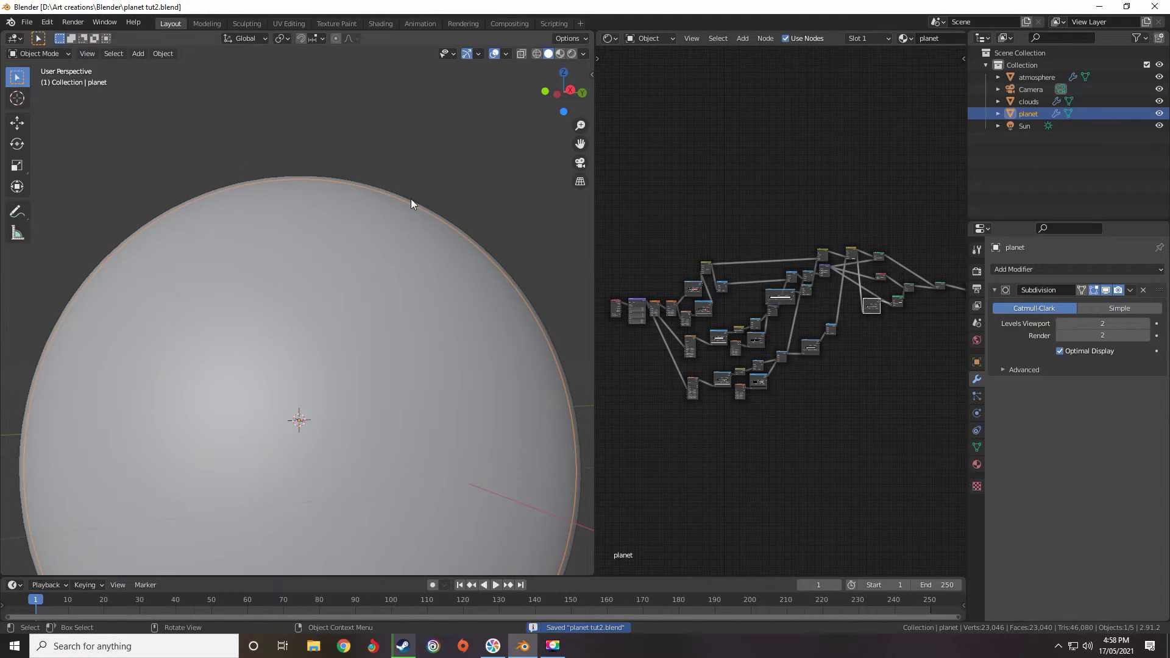
# Select the clouds object and display the scene in rendered shading through the camera
pyautogui.click(1036, 102)
pyautogui.press('z')
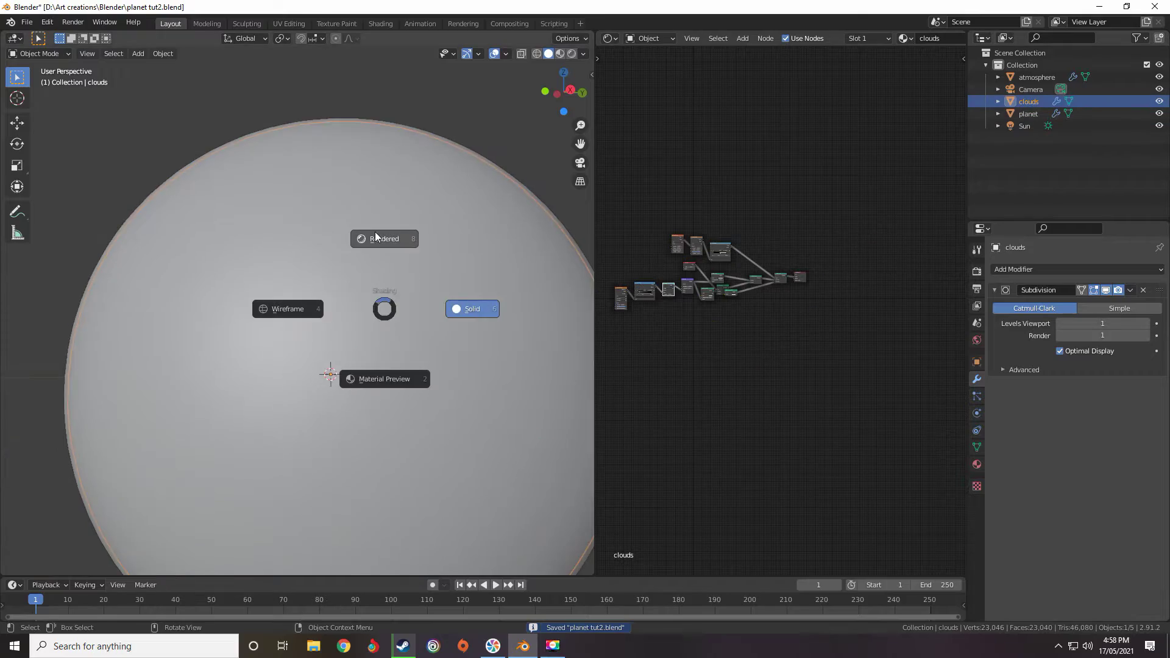
pyautogui.click(473, 308)
pyautogui.moveTo(655, 288); pyautogui.dragTo(662, 241, button='middle')
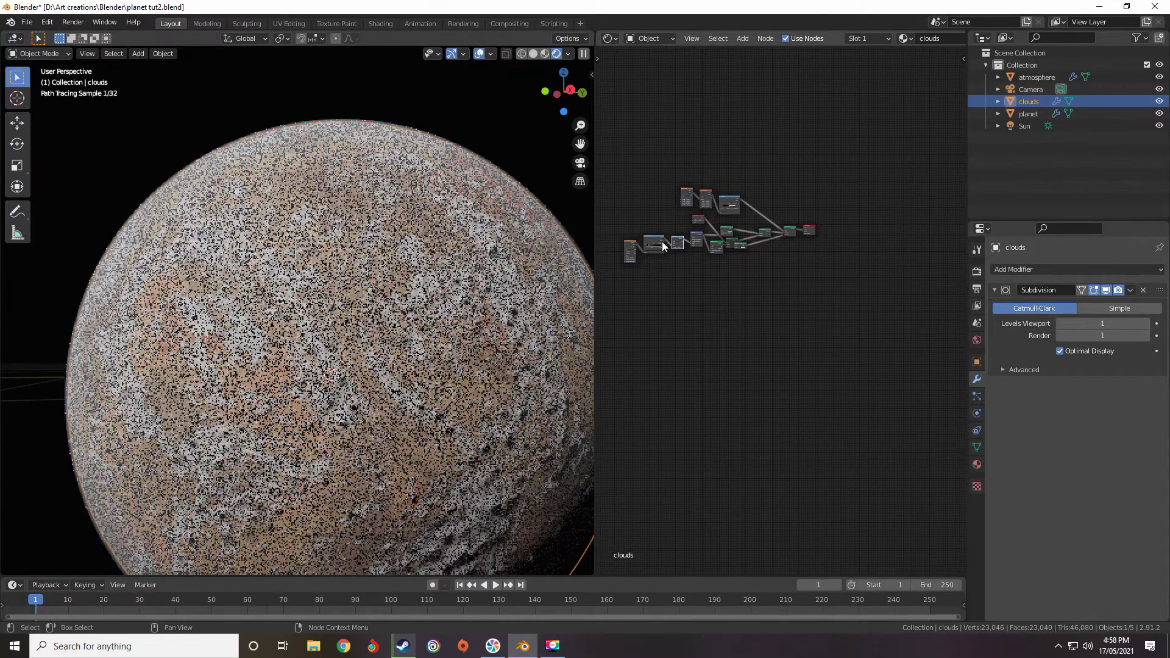
pyautogui.press('KP_0')
pyautogui.scroll(2, 397, 230)
pyautogui.scroll(4, 878, 167)
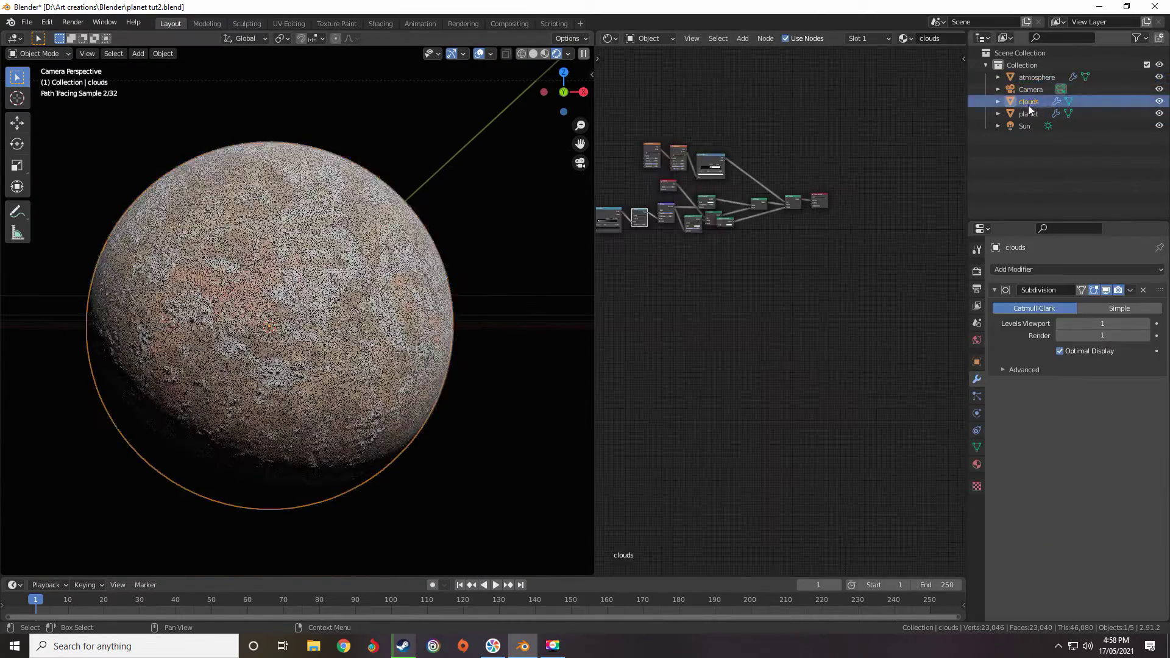
# Move the black stop of the ColorRamp before the Multiply node to position 0.009
pyautogui.scroll(7, 789, 321)
pyautogui.scroll(-5, 781, 352)
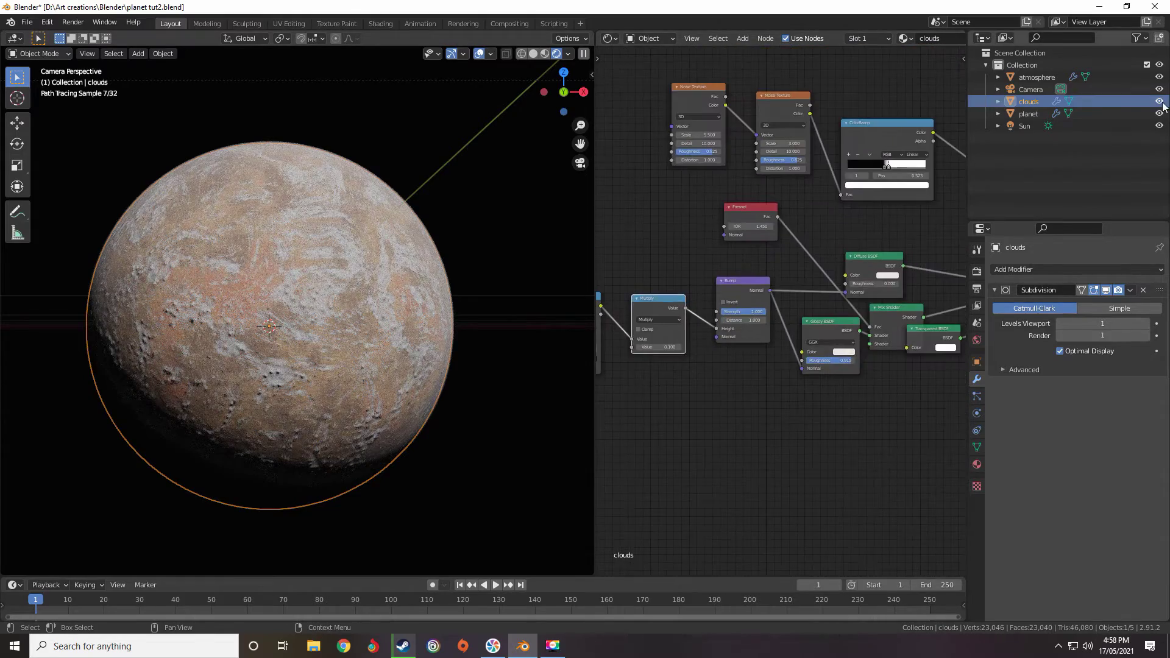
pyautogui.scroll(3, 814, 305)
pyautogui.moveTo(698, 278); pyautogui.dragTo(853, 213, button='middle')
pyautogui.scroll(-4, 816, 210)
pyautogui.scroll(3, 814, 225)
pyautogui.scroll(4, 787, 282)
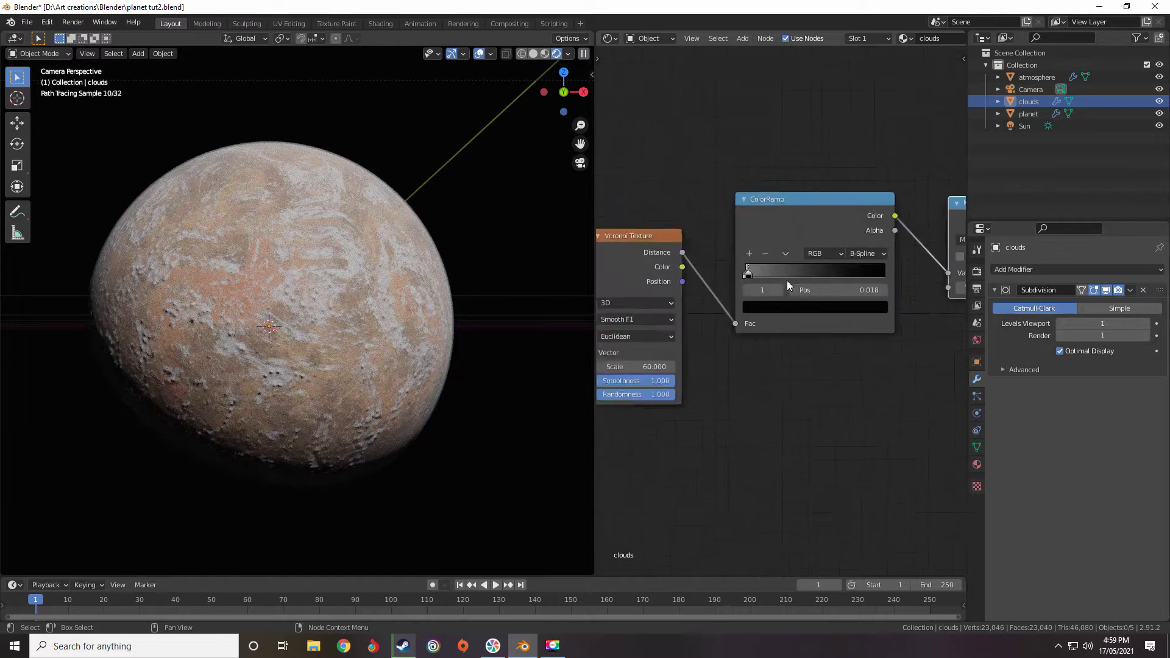
pyautogui.moveTo(714, 238); pyautogui.dragTo(706, 239)
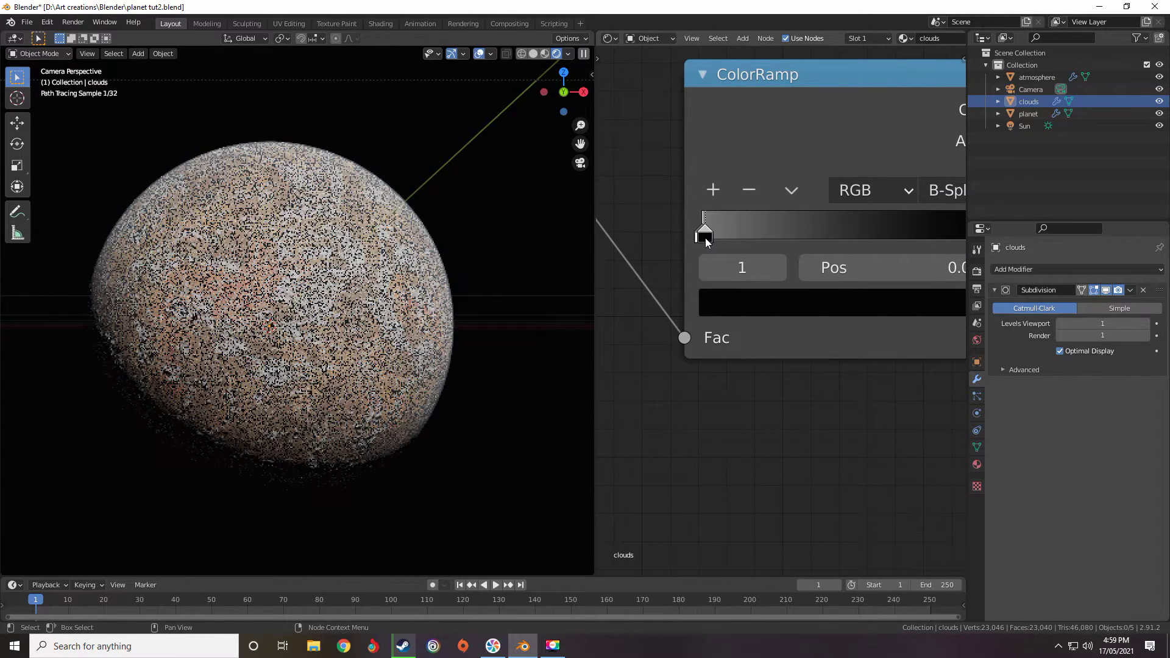
# Examine the cloud bump detail close up on the rendered planet and look over the clouds node tree
pyautogui.scroll(-6, 705, 247)
pyautogui.moveTo(886, 351)
pyautogui.mouseDown(button='middle')
pyautogui.moveTo(684, 339)
pyautogui.moveTo(736, 326)
pyautogui.moveTo(664, 384)
pyautogui.moveTo(745, 334)
pyautogui.mouseUp(button='middle')
pyautogui.scroll(2, 745, 334)
pyautogui.scroll(1, 744, 334)
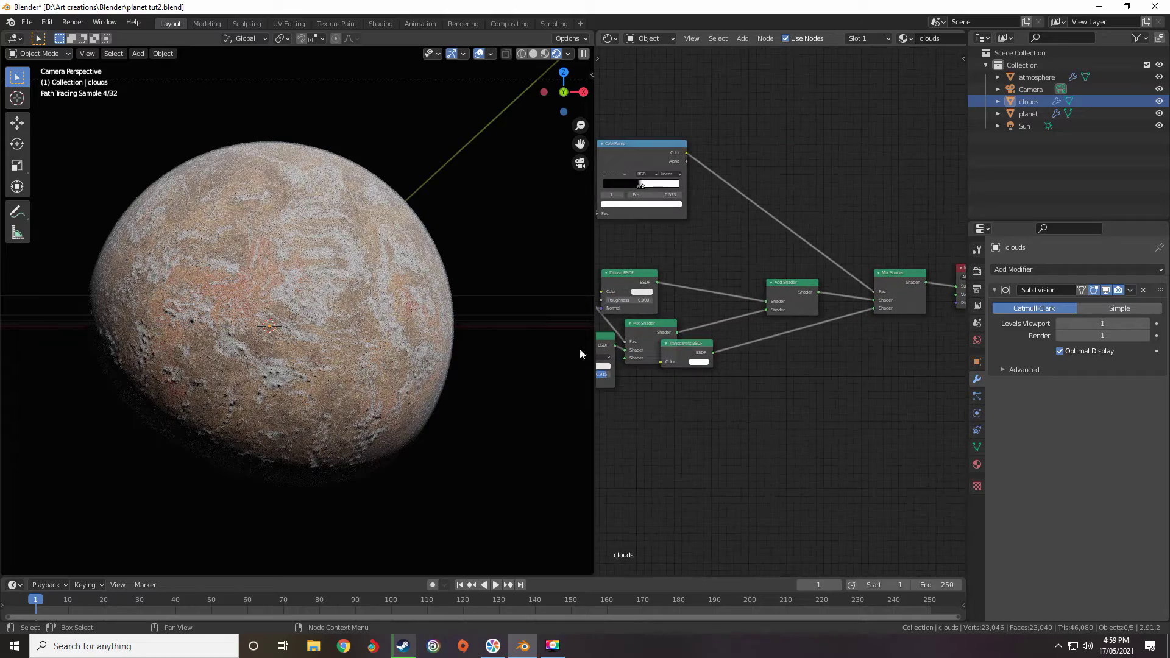
pyautogui.scroll(3, 301, 400)
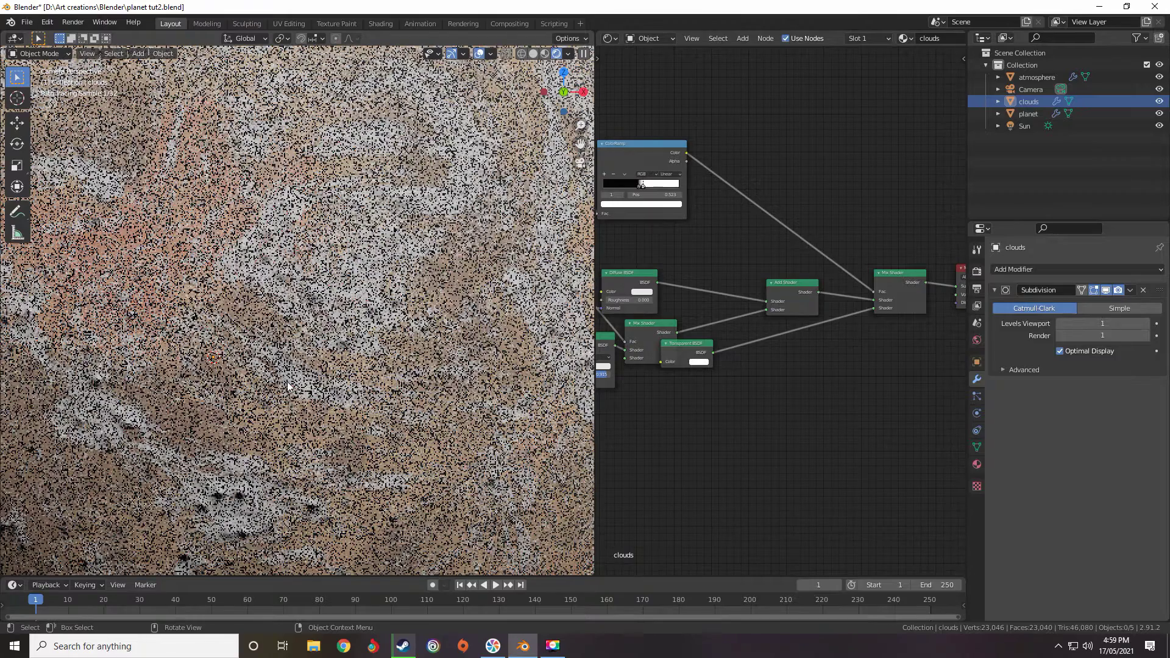
pyautogui.scroll(-2, 732, 345)
pyautogui.moveTo(721, 345)
pyautogui.mouseDown(button='middle')
pyautogui.moveTo(786, 323)
pyautogui.moveTo(731, 324)
pyautogui.moveTo(772, 307)
pyautogui.mouseUp(button='middle')
pyautogui.moveTo(698, 318); pyautogui.dragTo(730, 305, button='middle')
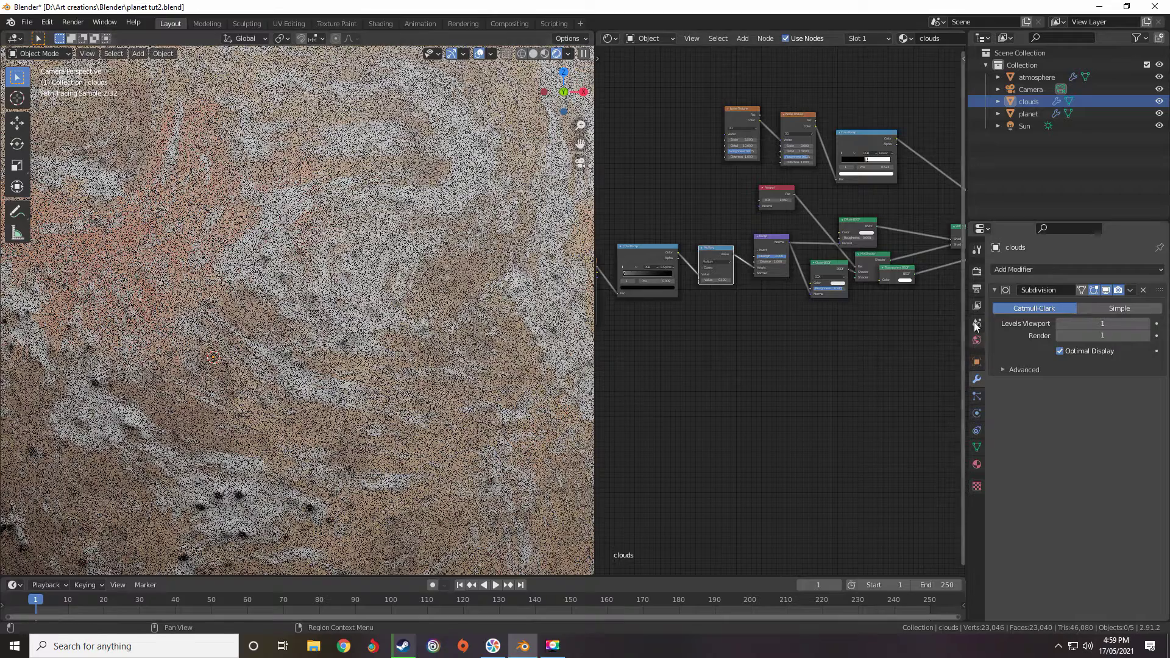
# Set the Cycles render device to GPU Compute
pyautogui.click(977, 289)
pyautogui.click(977, 271)
pyautogui.click(1113, 300)
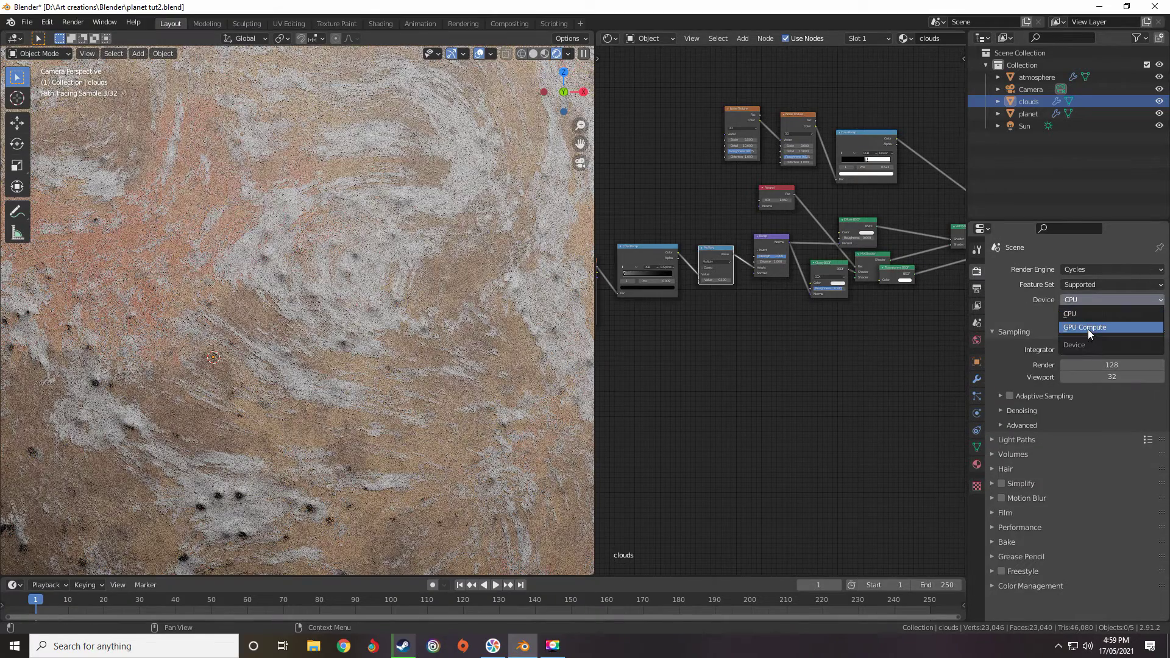
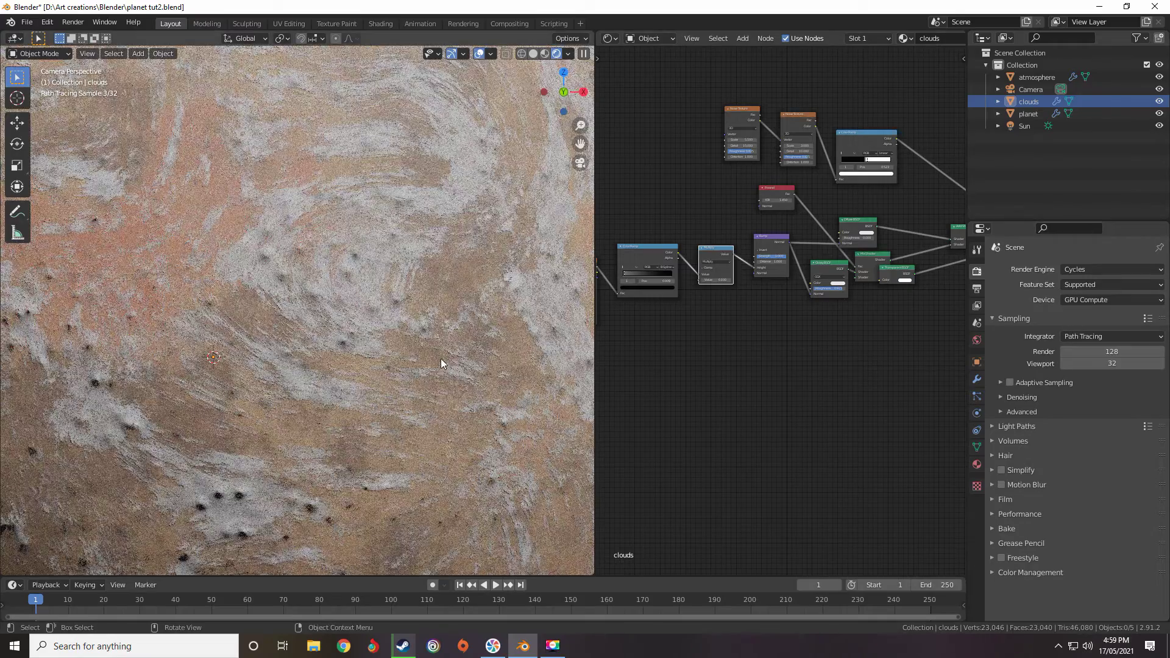
# Expand the Light Paths bounce settings and look over the rendered planet surface
pyautogui.scroll(-1, 424, 399)
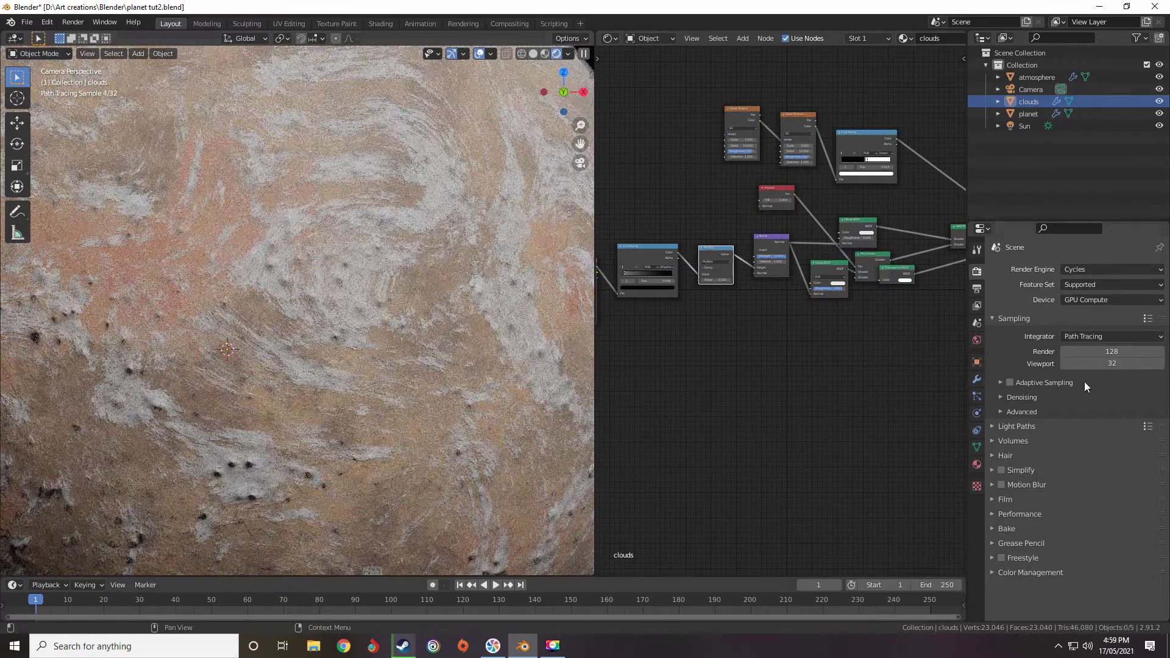
pyautogui.click(1008, 412)
pyautogui.click(1012, 428)
pyautogui.keyDown('shift'); pyautogui.moveTo(441, 382); pyautogui.dragTo(510, 322, button='middle'); pyautogui.keyUp('shift')
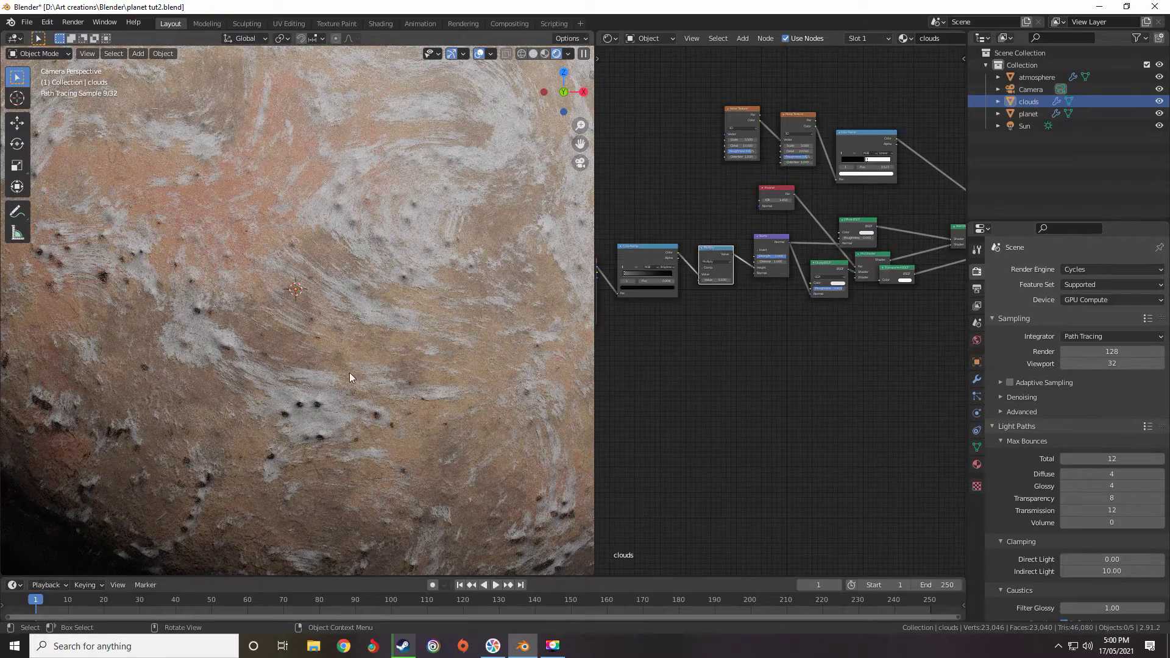
# Move the black stop of the ColorRamp before the Multiply node to position 1.000 and nudge the white stop slightly inward
pyautogui.scroll(-4, 326, 377)
pyautogui.scroll(6, 303, 363)
pyautogui.moveTo(879, 353); pyautogui.dragTo(812, 346, button='middle')
pyautogui.scroll(-3, 799, 323)
pyautogui.moveTo(799, 323); pyautogui.dragTo(913, 390, button='middle')
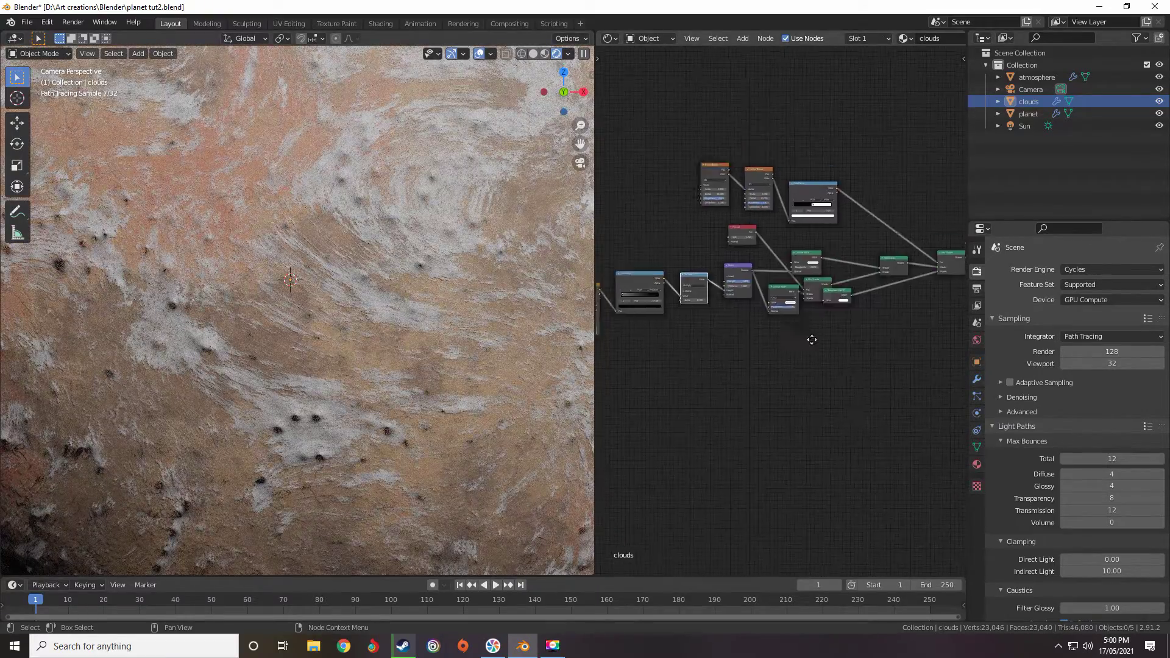
pyautogui.scroll(4, 861, 323)
pyautogui.moveTo(793, 344); pyautogui.dragTo(830, 280, button='middle')
pyautogui.scroll(10, 771, 346)
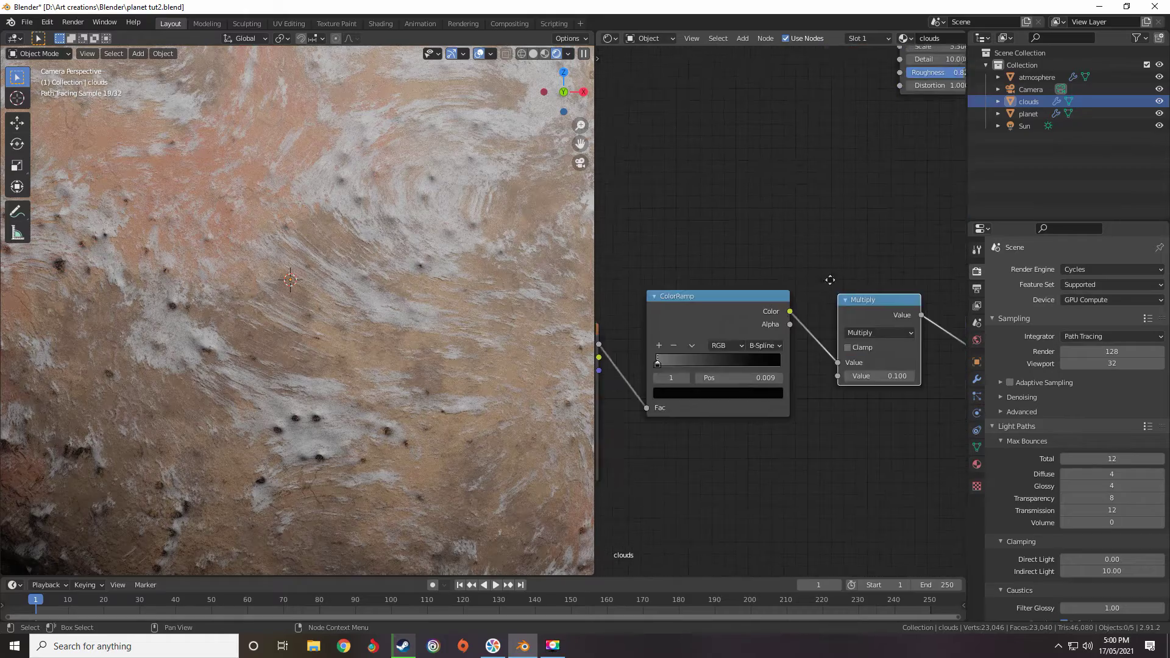
pyautogui.scroll(2, 771, 321)
pyautogui.moveTo(621, 376); pyautogui.dragTo(866, 375)
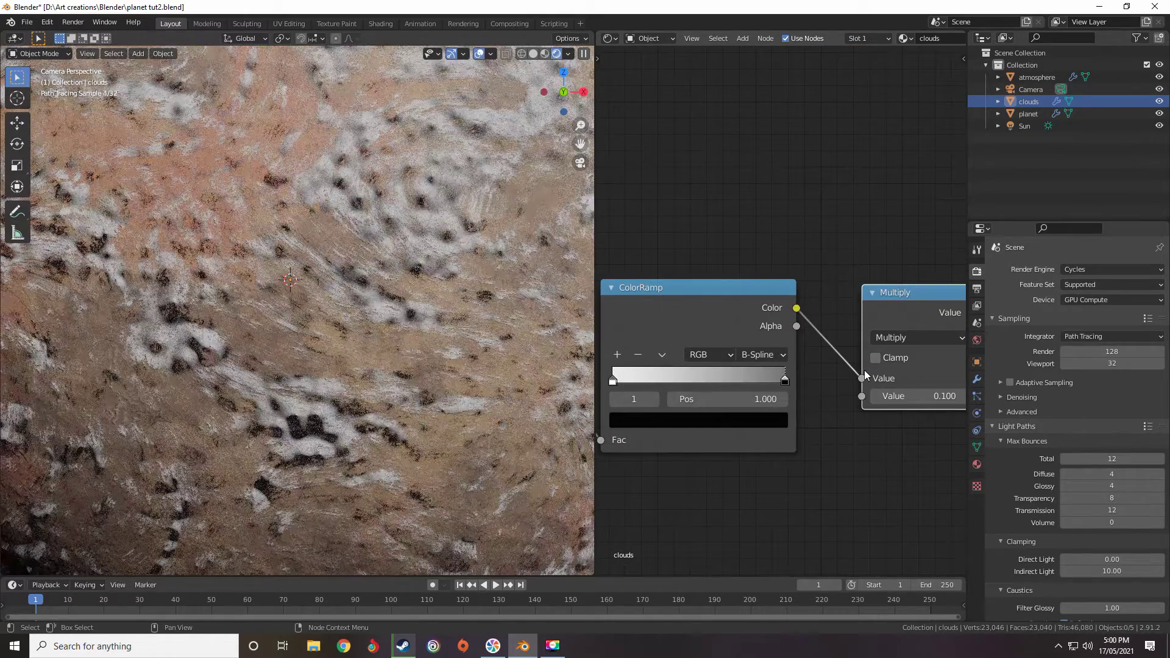
pyautogui.moveTo(615, 380)
pyautogui.mouseDown()
pyautogui.moveTo(769, 375)
pyautogui.moveTo(601, 399)
pyautogui.moveTo(619, 381)
pyautogui.mouseUp()
pyautogui.click(786, 381)
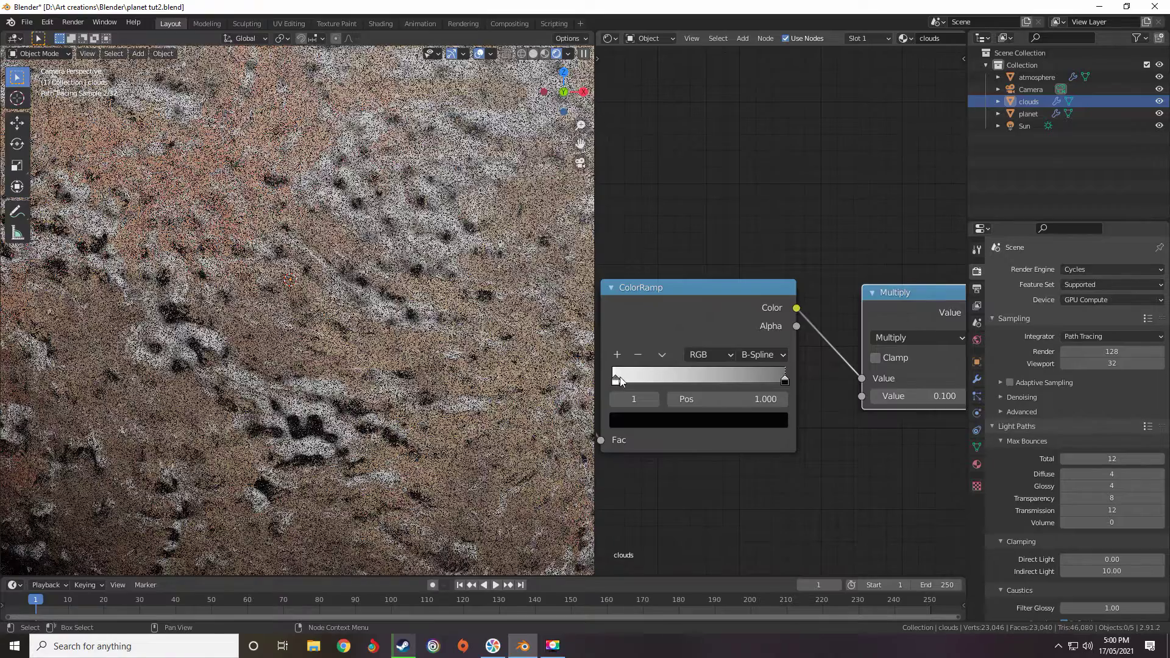
# Move the white stop of the ColorRamp before the Multiply node to position 0.718
pyautogui.moveTo(617, 379); pyautogui.dragTo(718, 383)
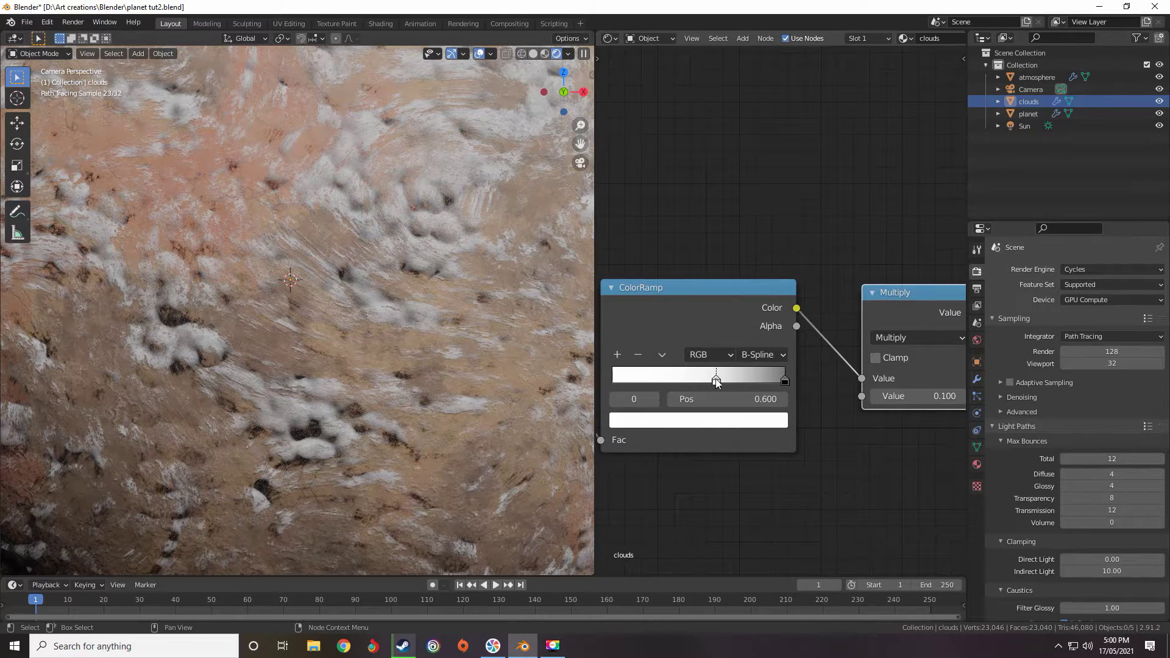
pyautogui.moveTo(717, 382); pyautogui.dragTo(736, 382)
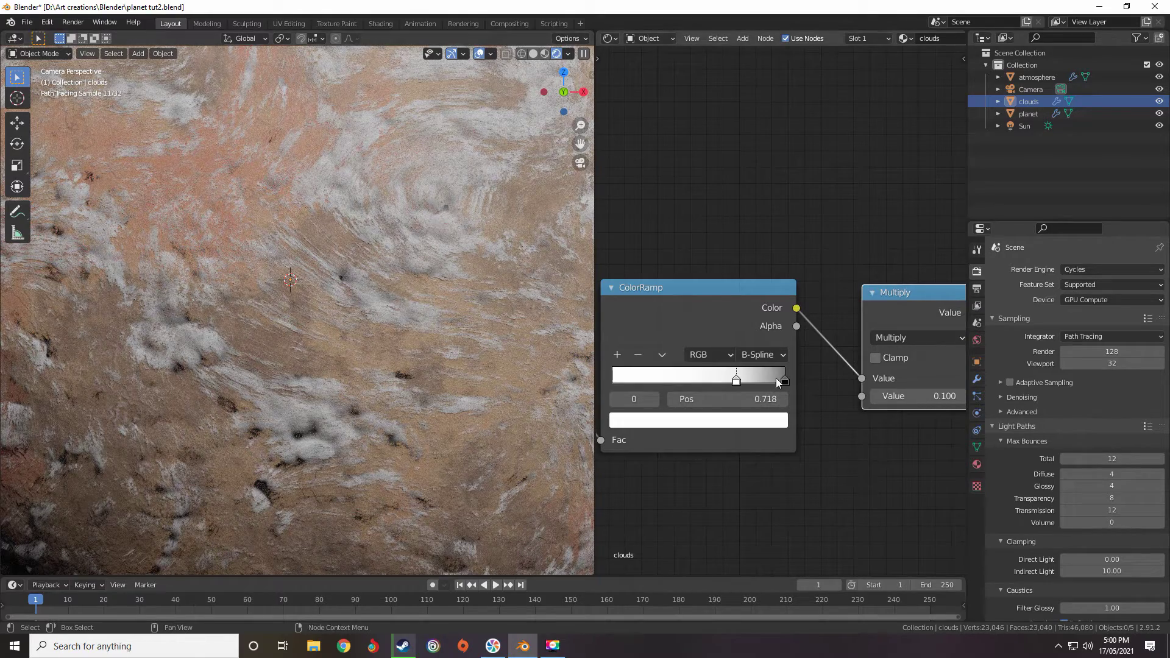
# Set the Scale of the Voronoi Texture driving the cloud bump to 100
pyautogui.scroll(-4, 786, 390)
pyautogui.scroll(2, 803, 363)
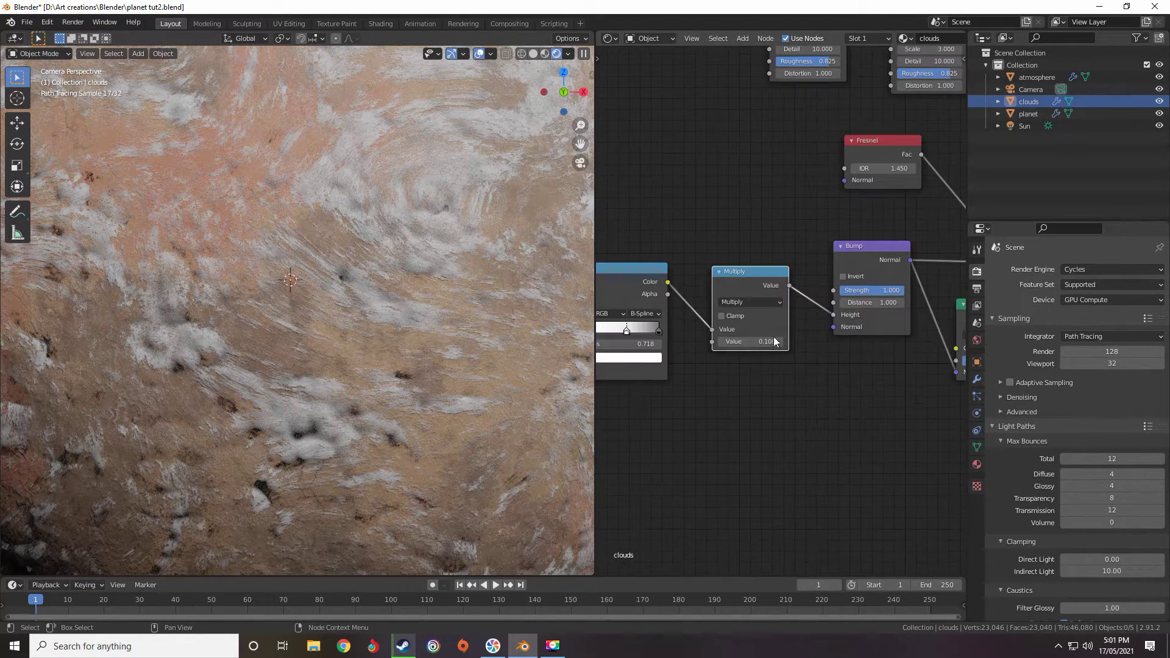
pyautogui.moveTo(868, 390); pyautogui.dragTo(813, 425, button='middle')
pyautogui.click(813, 425)
pyautogui.write('100')
pyautogui.press('Return')
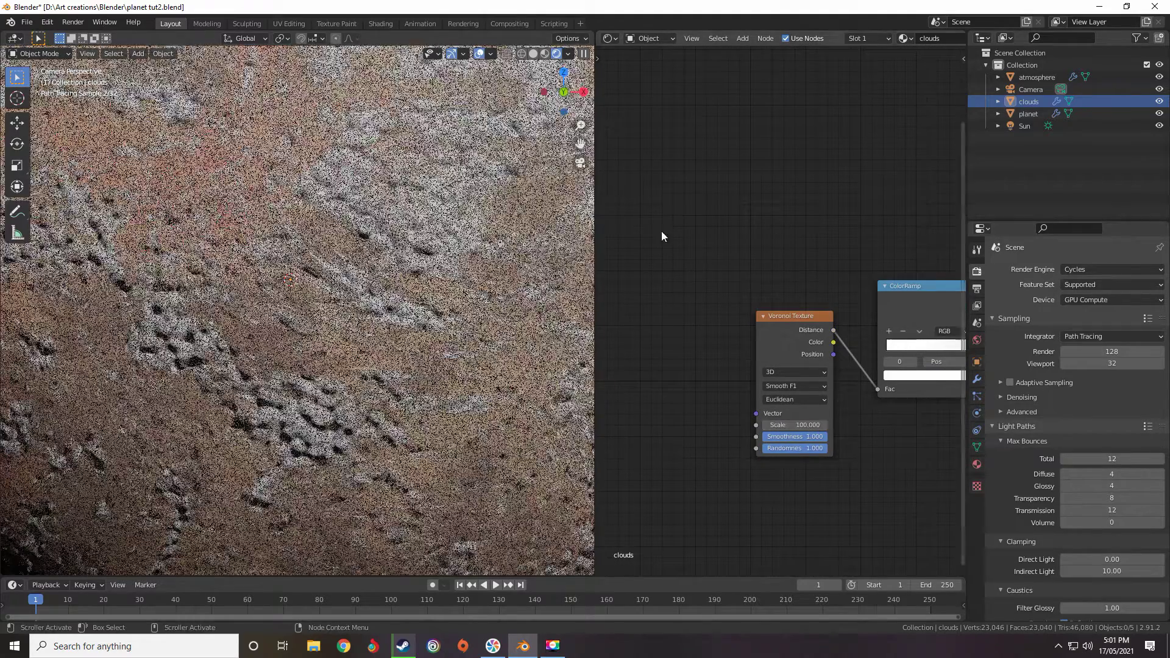
# Lower the value of the Multiply node feeding the Bump height to soften the cloud bumps
pyautogui.scroll(-1, 682, 316)
pyautogui.moveTo(713, 316); pyautogui.dragTo(807, 325, button='middle')
pyautogui.click(662, 361)
pyautogui.write('0.05')
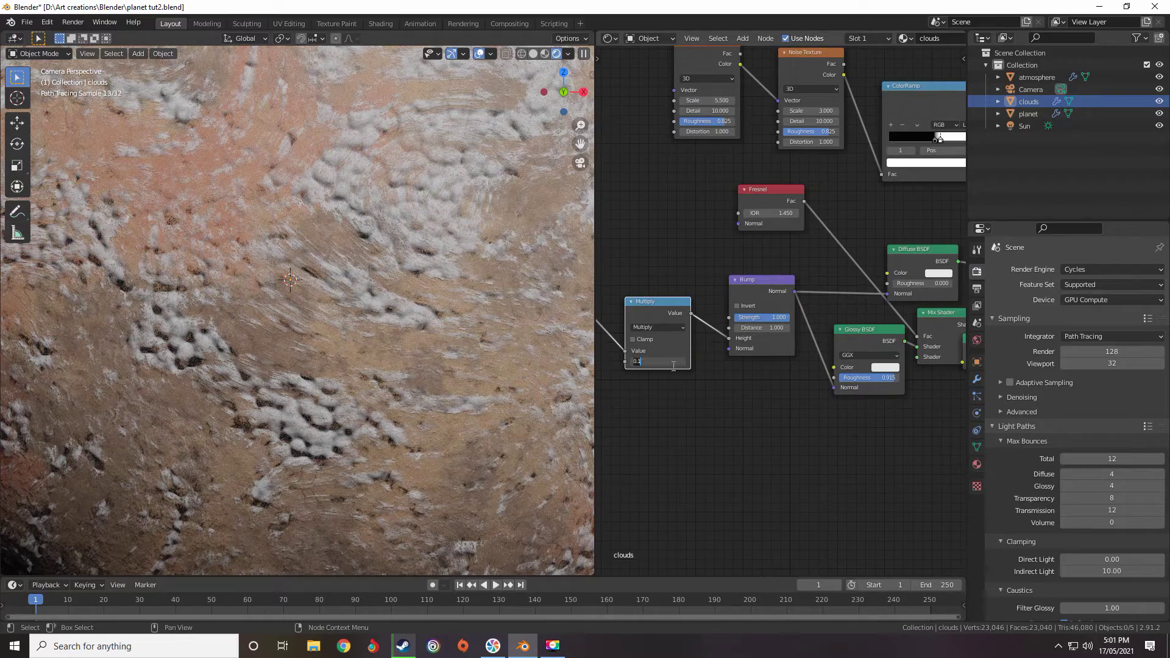
pyautogui.press('Return')
pyautogui.click(661, 362)
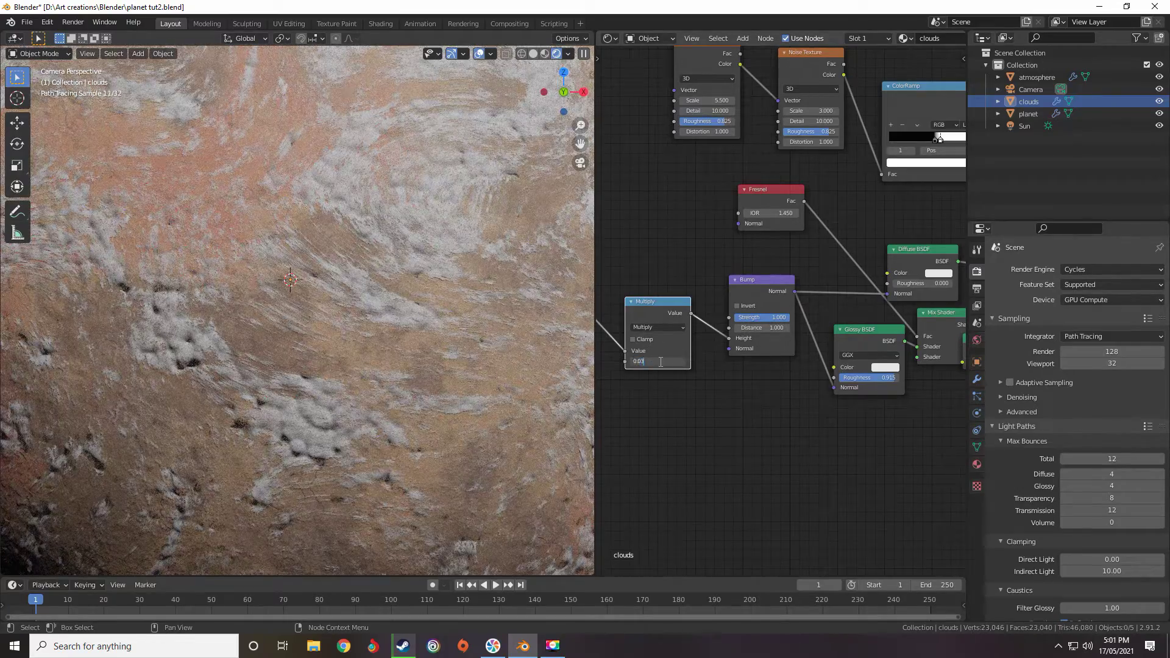
pyautogui.write('4')
pyautogui.press('Return')
# Switch the viewport to solid shading and move the Voronoi Texture node farther from the ColorRamp to make room
pyautogui.scroll(-3, 828, 316)
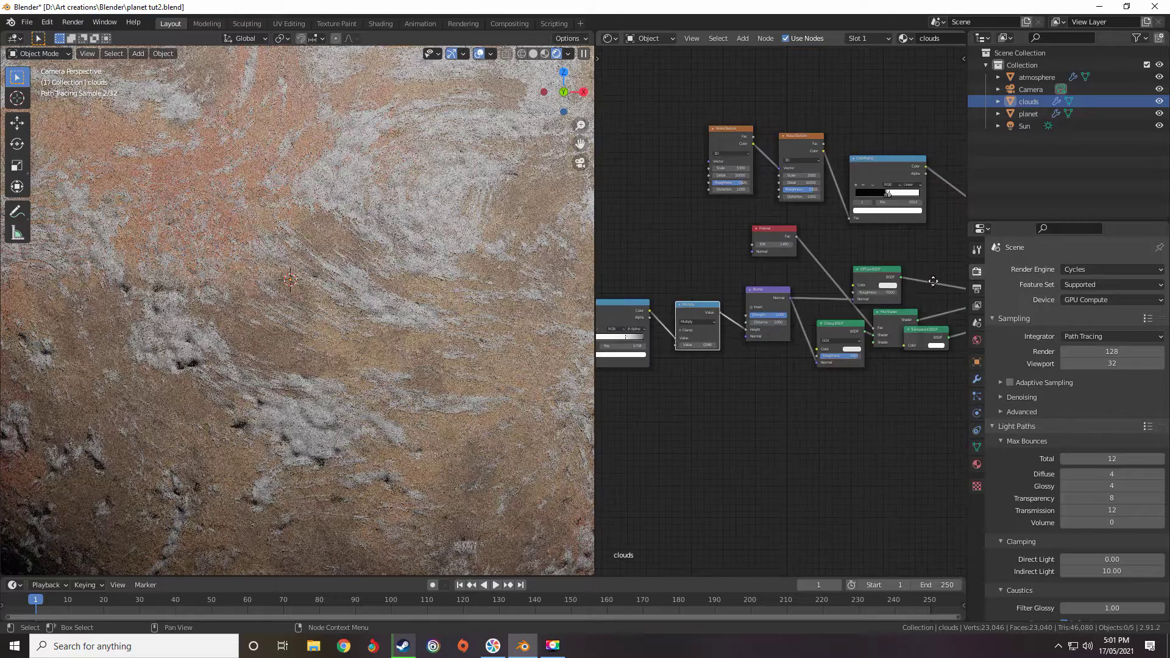
pyautogui.moveTo(649, 333); pyautogui.dragTo(848, 298, button='middle')
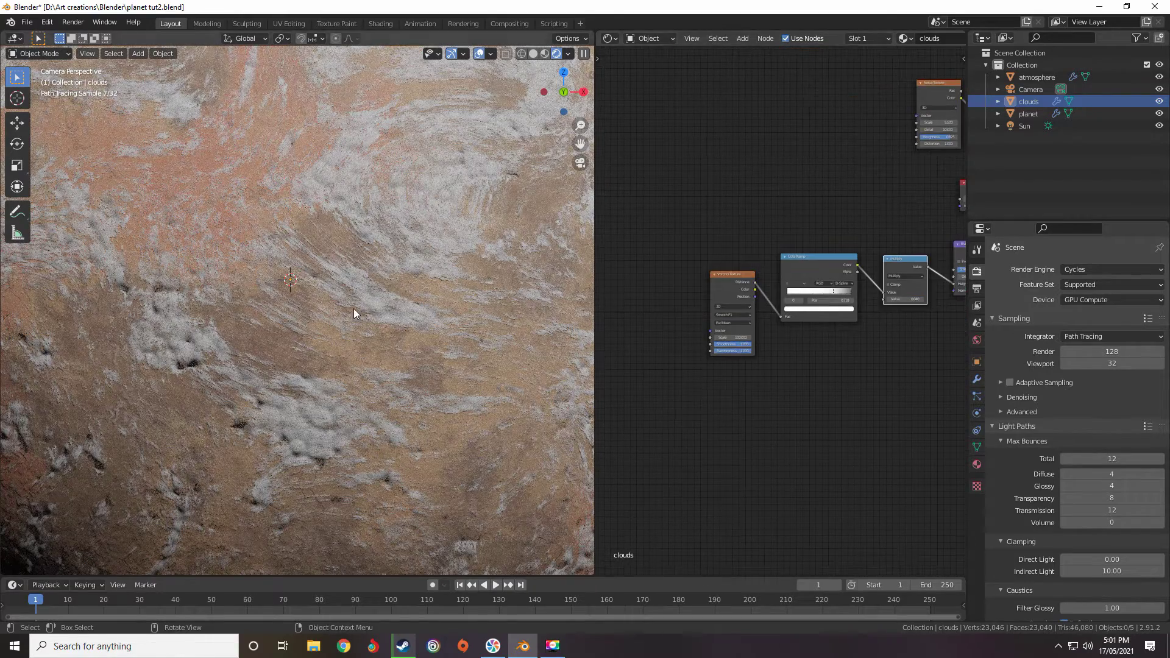
pyautogui.press('z')
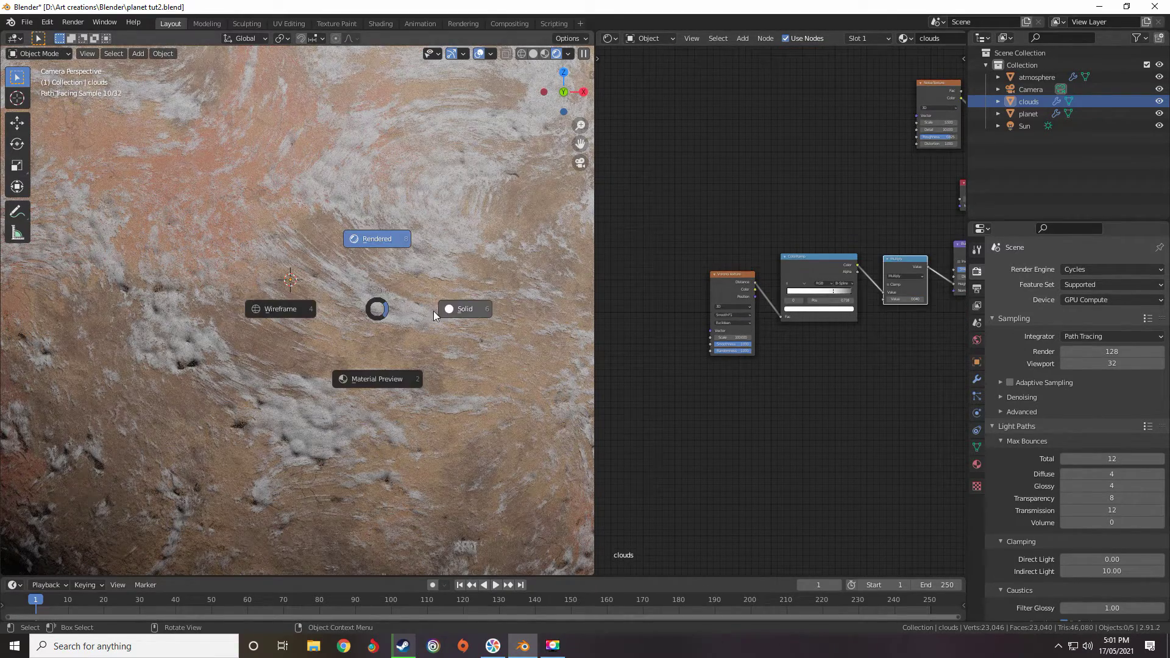
pyautogui.click(467, 306)
pyautogui.scroll(2, 650, 332)
pyautogui.moveTo(755, 288); pyautogui.dragTo(709, 274)
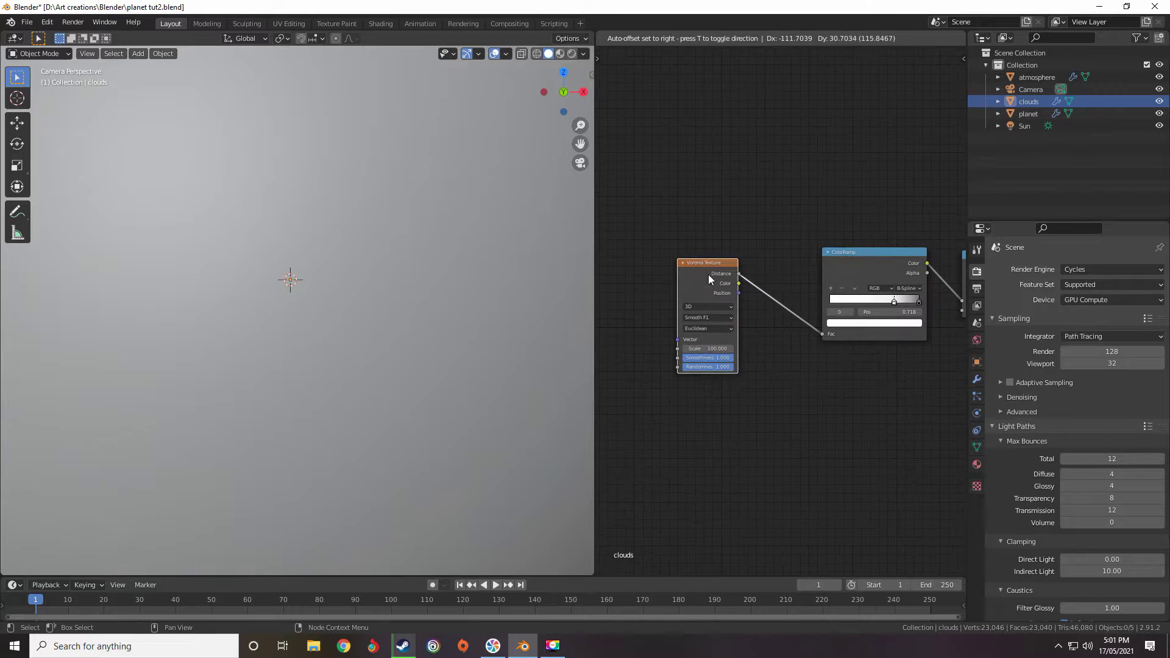
pyautogui.scroll(3, 710, 276)
pyautogui.moveTo(735, 299); pyautogui.dragTo(795, 283, button='middle')
pyautogui.scroll(2, 794, 284)
pyautogui.moveTo(860, 324); pyautogui.dragTo(758, 298, button='middle')
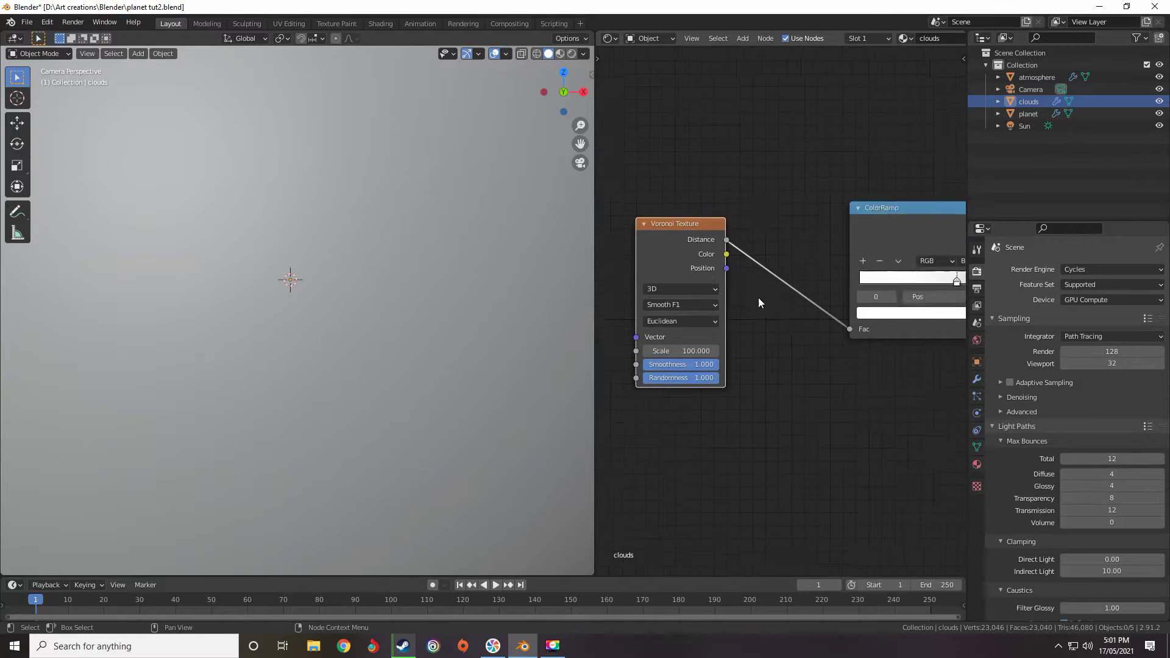
# Insert a MixRGB node on the link between the Voronoi Texture and the ColorRamp
pyautogui.scroll(3, 763, 298)
pyautogui.hotkey('shift', 'a')
pyautogui.moveTo(716, 269)
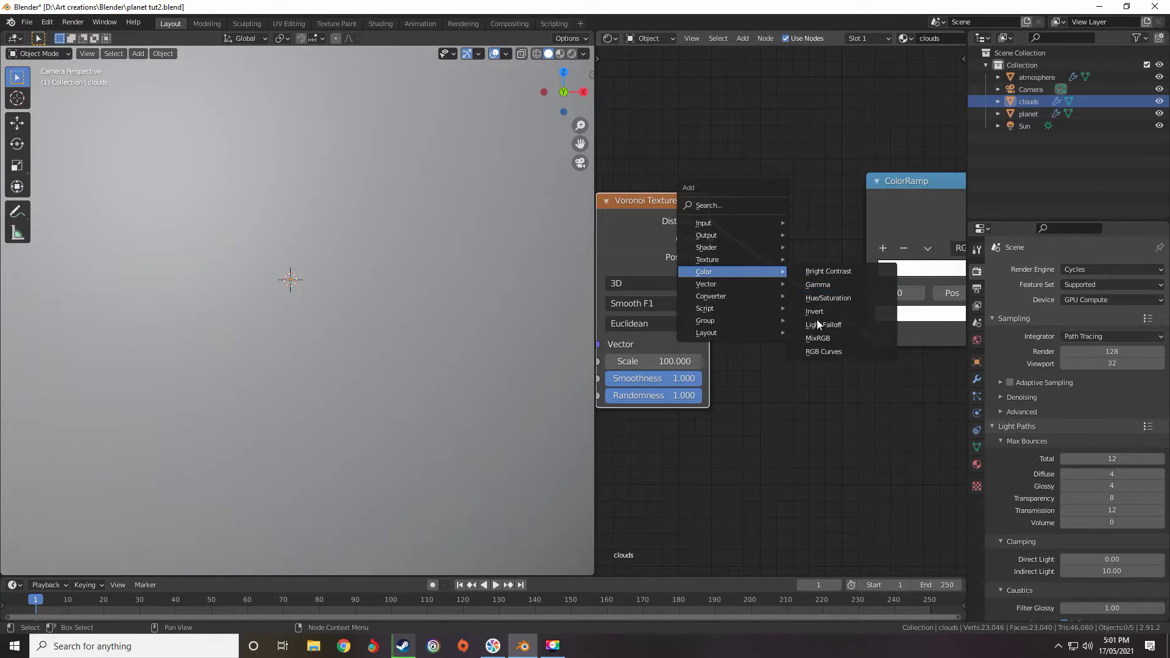
pyautogui.click(818, 337)
pyautogui.click(844, 338)
pyautogui.scroll(-2, 802, 277)
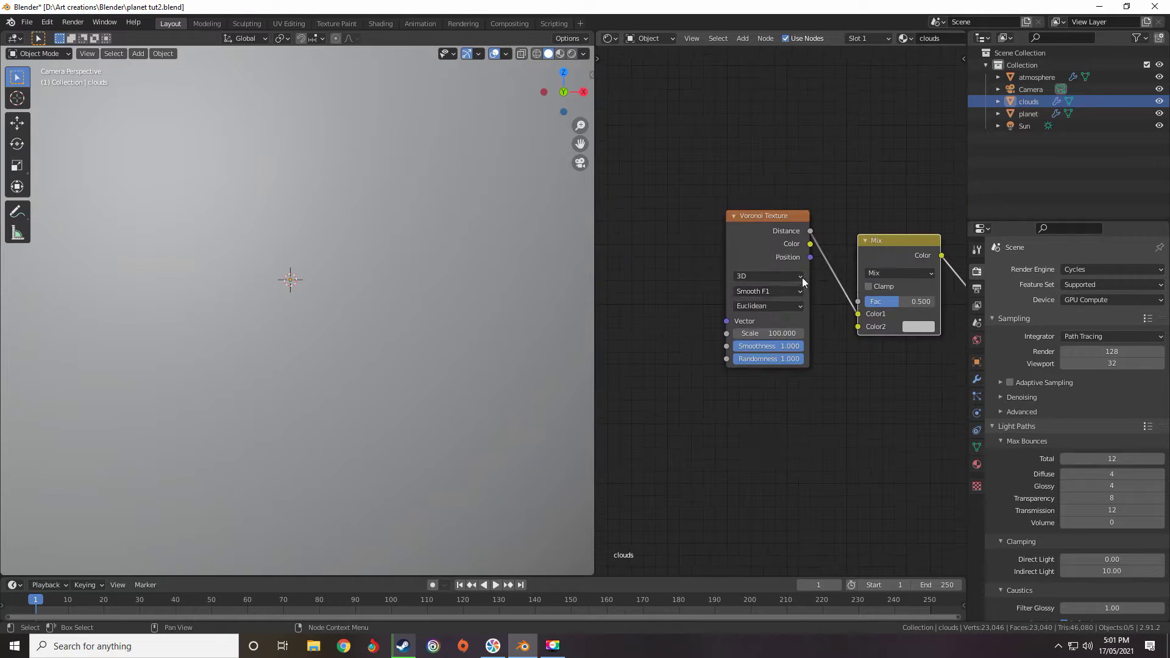
# Add a Noise Texture below the Voronoi Texture and connect its Color output to the Mix node's Color2 input
pyautogui.hotkey('shift', 'a')
pyautogui.moveTo(747, 275)
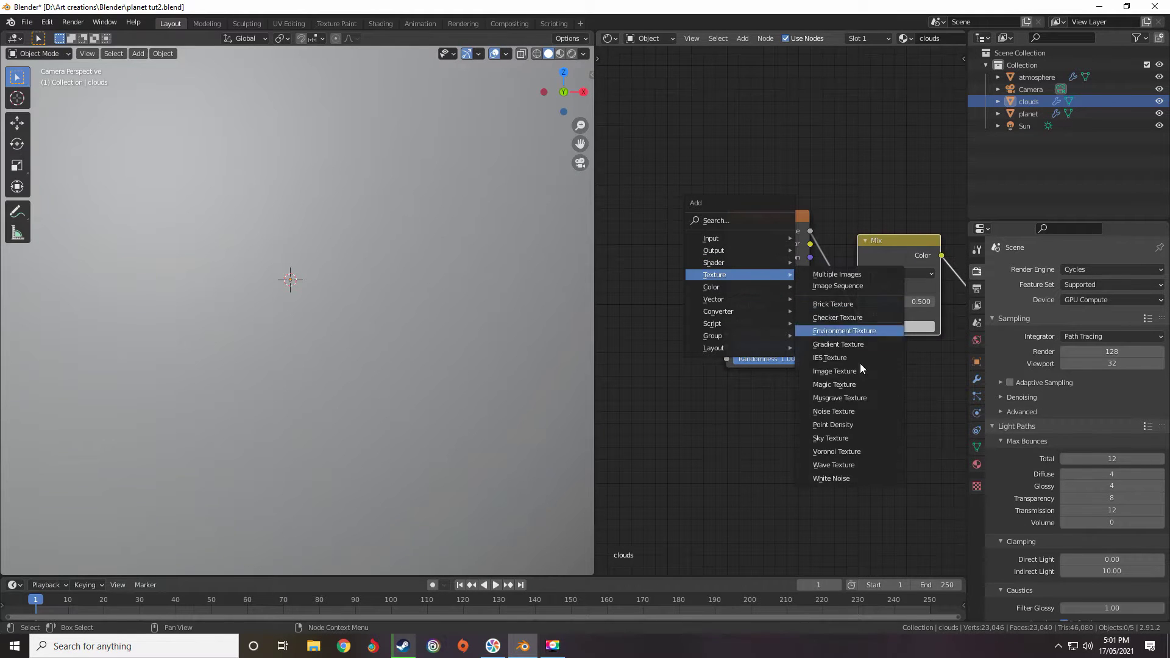
pyautogui.click(834, 412)
pyautogui.click(773, 394)
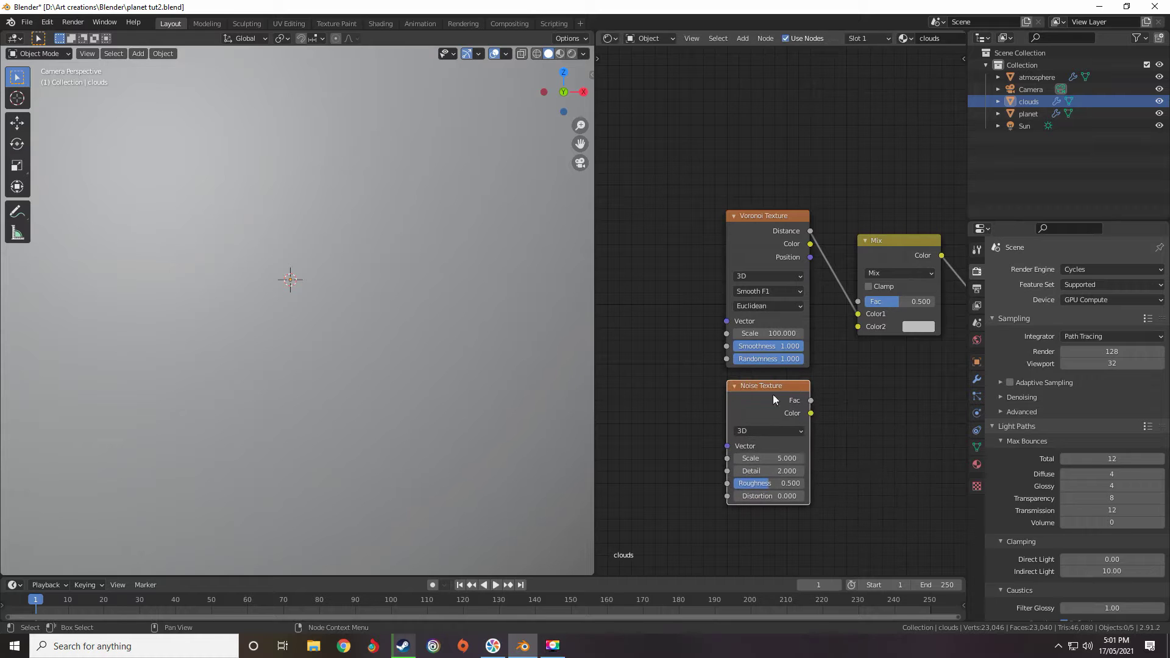
pyautogui.moveTo(811, 413); pyautogui.dragTo(859, 326)
pyautogui.scroll(-2, 732, 371)
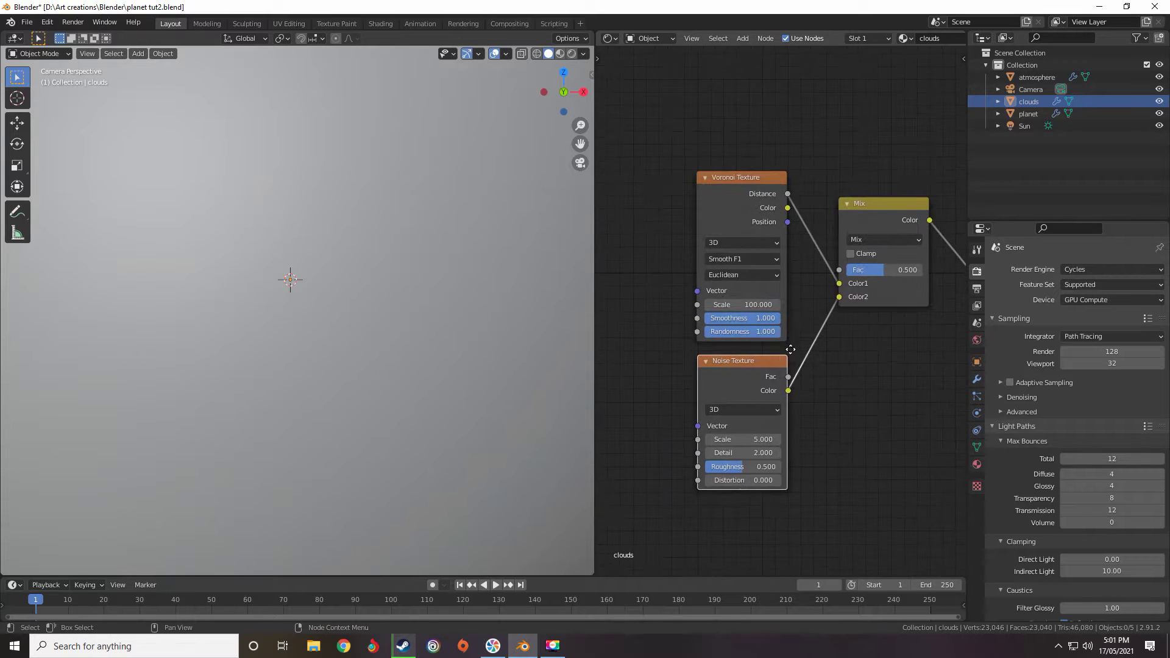
# Add Texture Coordinate and Mapping nodes feeding the Voronoi Texture's Vector input
pyautogui.click(733, 251)
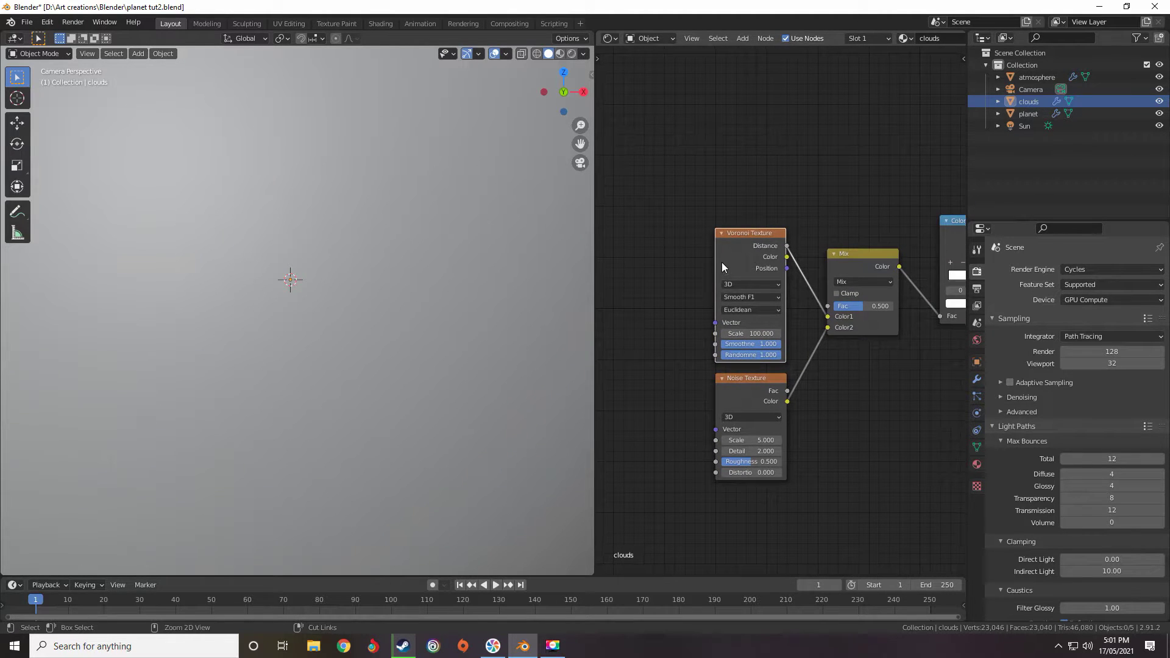
pyautogui.hotkey('ctrl', 't')
pyautogui.moveTo(675, 261); pyautogui.dragTo(721, 259, button='middle')
pyautogui.scroll(1, 722, 259)
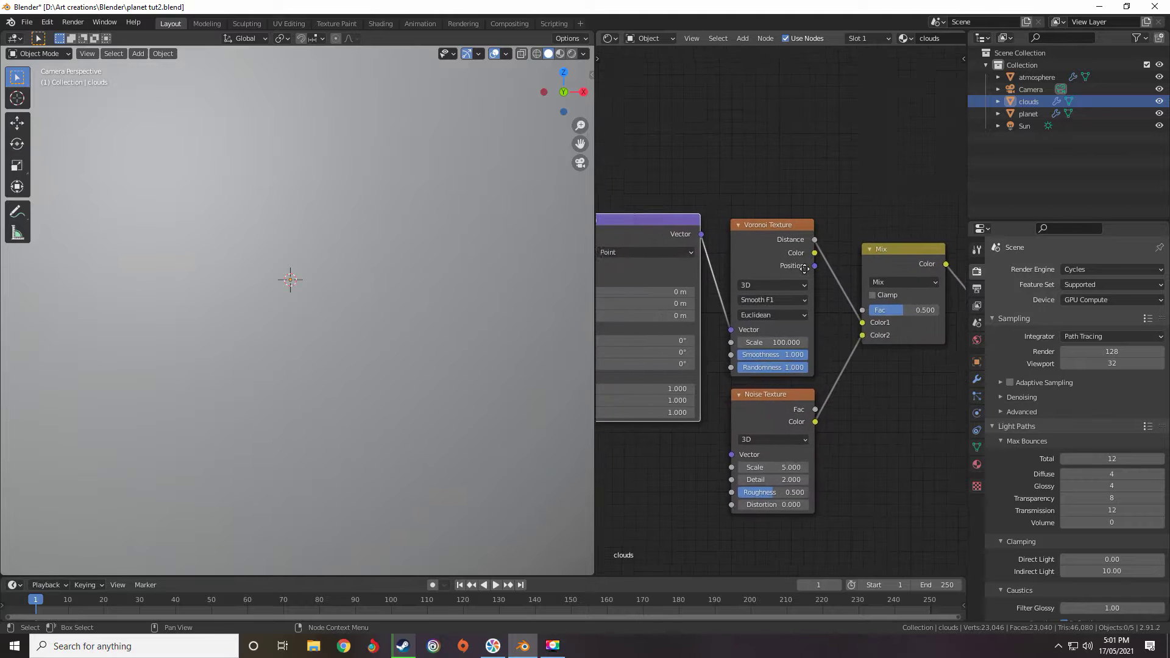
pyautogui.moveTo(618, 244); pyautogui.dragTo(848, 254, button='middle')
pyautogui.moveTo(711, 256); pyautogui.dragTo(669, 249, button='middle')
pyautogui.scroll(-4, 670, 250)
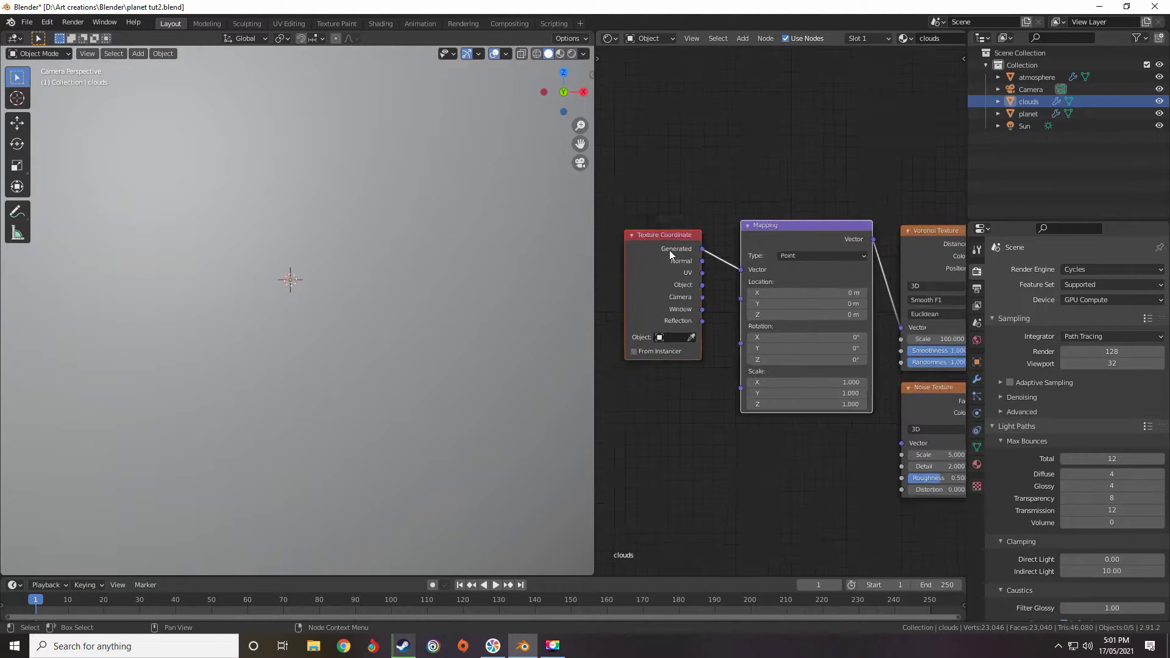
pyautogui.moveTo(739, 269); pyautogui.dragTo(694, 244, button='middle')
pyautogui.scroll(5, 689, 245)
pyautogui.click(645, 239)
pyautogui.scroll(-3, 657, 271)
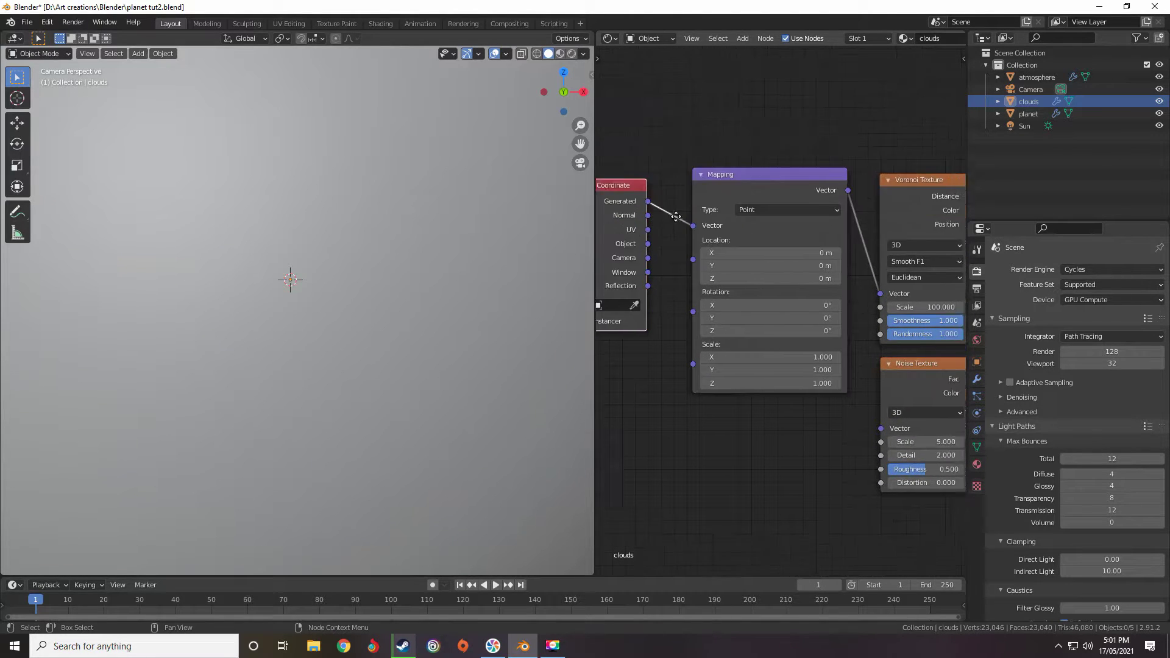
# Move the Mapping node up and connect the Texture Coordinate node to the Noise Texture's Vector input
pyautogui.moveTo(746, 232); pyautogui.dragTo(735, 142)
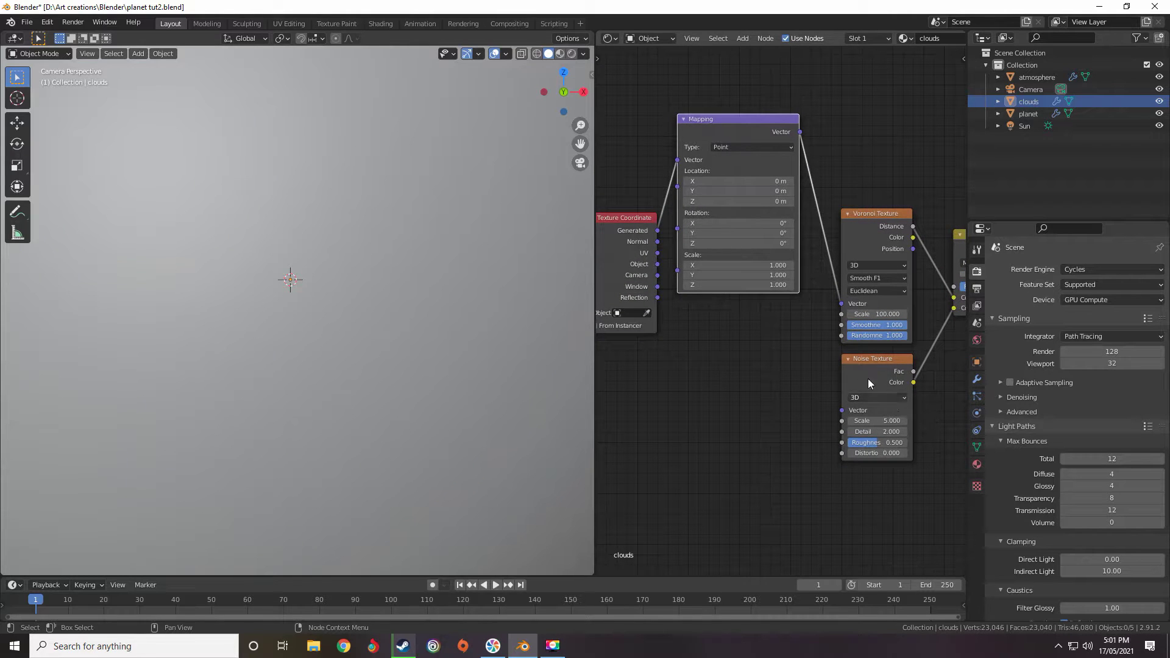
pyautogui.scroll(-1, 829, 379)
pyautogui.moveTo(829, 379); pyautogui.dragTo(836, 339, button='middle')
pyautogui.moveTo(706, 189); pyautogui.dragTo(857, 362)
pyautogui.scroll(5, 774, 326)
pyautogui.moveTo(932, 262); pyautogui.dragTo(720, 317, button='middle')
pyautogui.scroll(-6, 788, 332)
pyautogui.scroll(5, 771, 335)
pyautogui.scroll(-2, 718, 317)
pyautogui.moveTo(674, 451); pyautogui.dragTo(763, 369, button='middle')
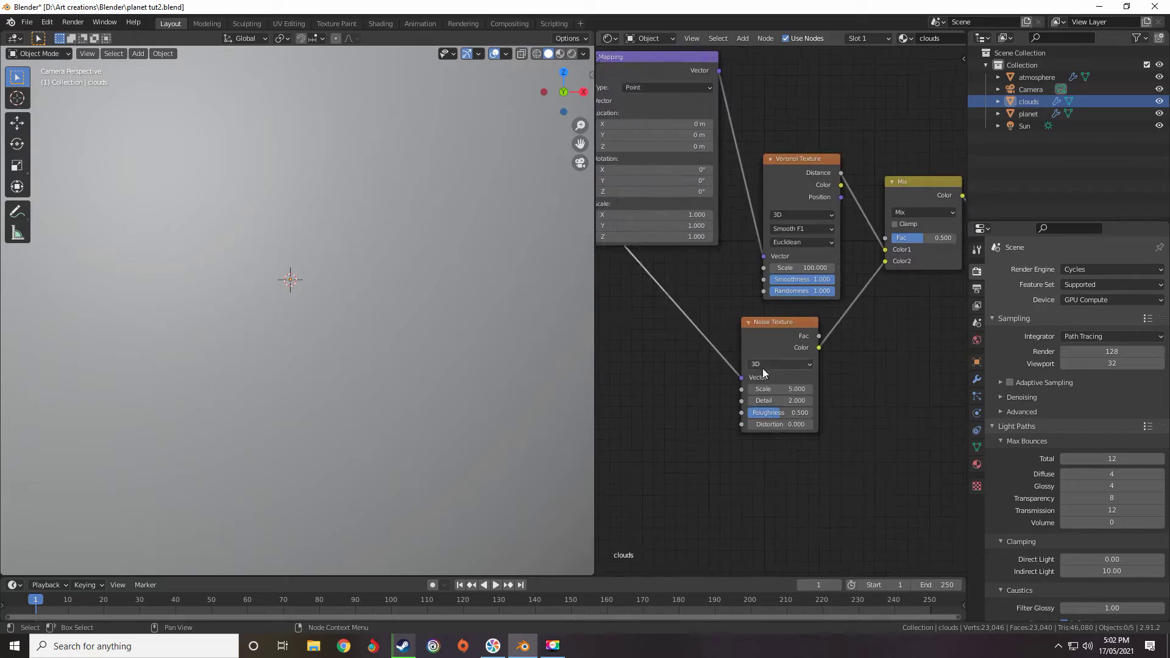
# Reposition the Voronoi Texture node above the Noise Texture and switch the viewport to rendered shading
pyautogui.moveTo(799, 160); pyautogui.dragTo(779, 152)
pyautogui.moveTo(778, 183); pyautogui.dragTo(695, 152, button='middle')
pyautogui.click(723, 274)
pyautogui.moveTo(719, 269); pyautogui.dragTo(732, 306, button='middle')
pyautogui.scroll(-4, 402, 319)
pyautogui.press('z')
pyautogui.click(406, 270)
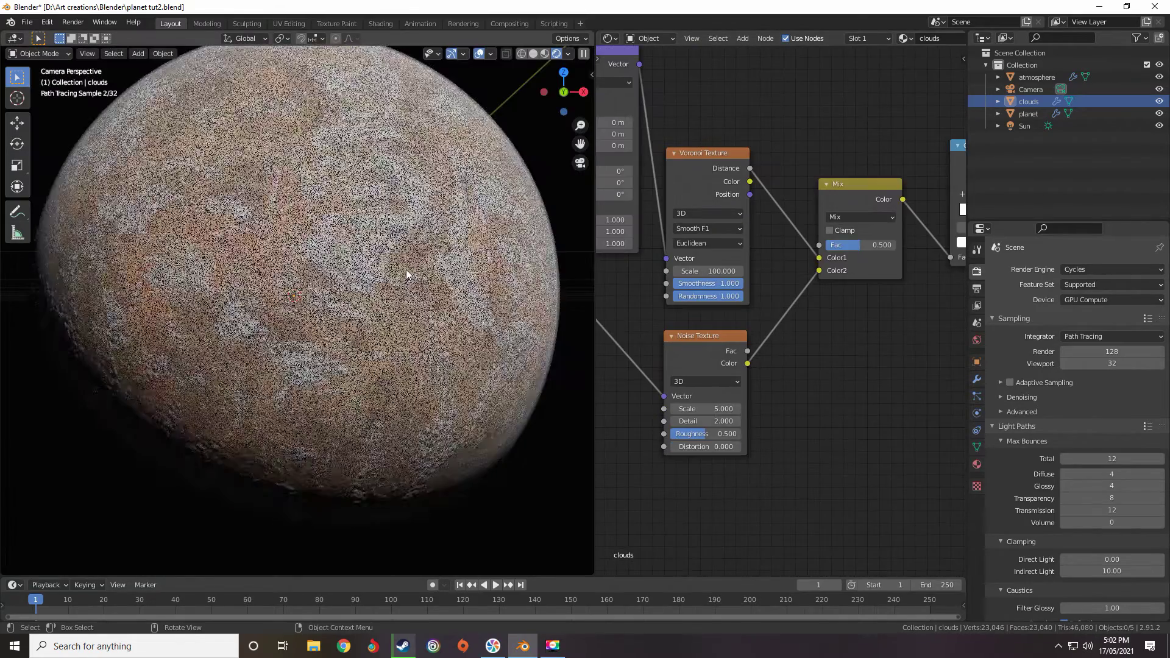
# Set the factor of the Mix node combining the Voronoi and Noise textures to 0.358
pyautogui.scroll(1, 781, 308)
pyautogui.moveTo(924, 234)
pyautogui.mouseDown()
pyautogui.moveTo(898, 234)
pyautogui.moveTo(911, 234)
pyautogui.mouseUp()
pyautogui.moveTo(913, 248); pyautogui.dragTo(897, 315, button='middle')
pyautogui.scroll(-2, 853, 315)
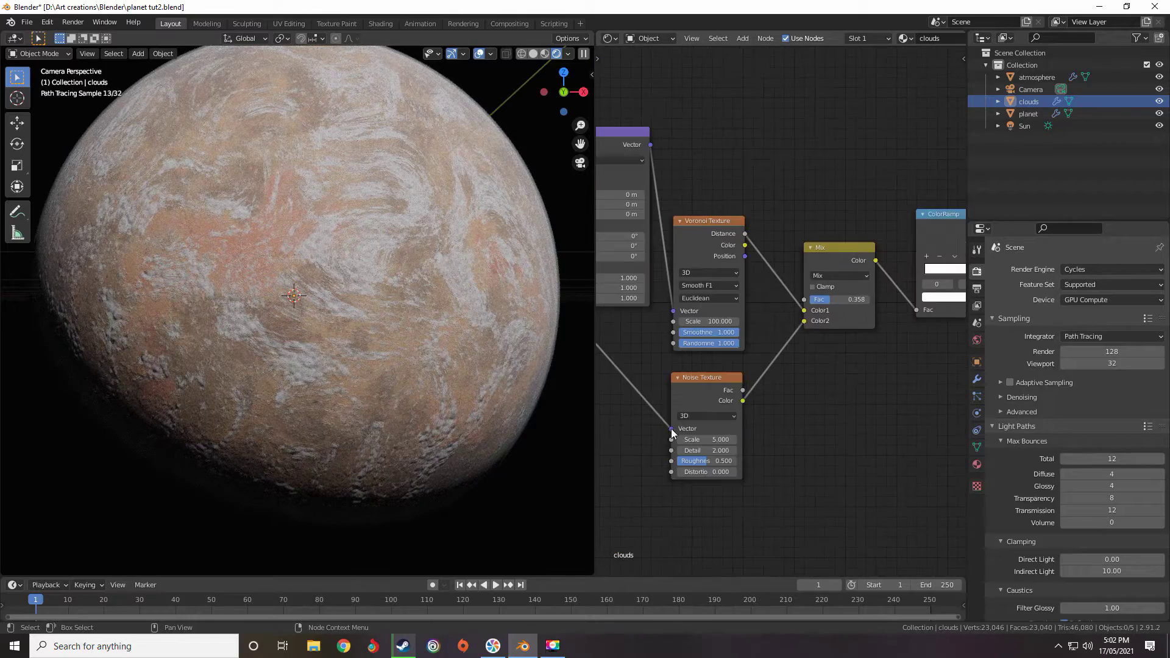
# Disconnect the Noise Texture's Vector input and show the whole planet in rendered shading outside the camera view
pyautogui.moveTo(672, 429); pyautogui.dragTo(614, 414)
pyautogui.hotkey('shift', 'z')
pyautogui.moveTo(335, 331); pyautogui.dragTo(345, 323, button='middle')
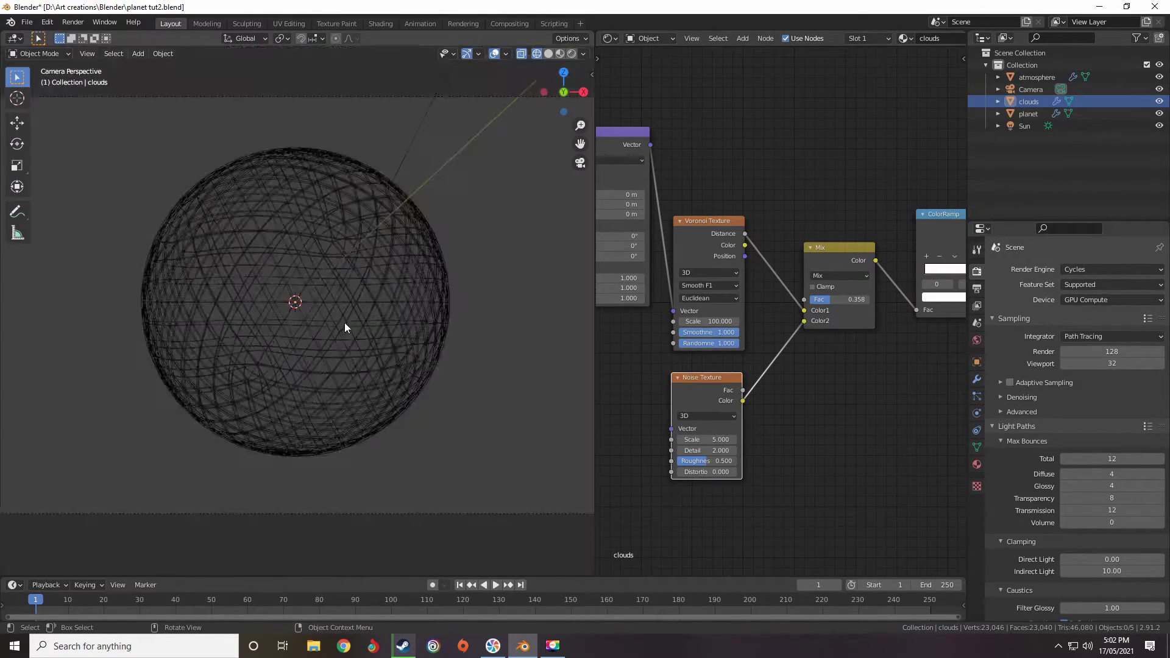
pyautogui.scroll(-3, 345, 323)
pyautogui.press('z')
pyautogui.click(338, 283)
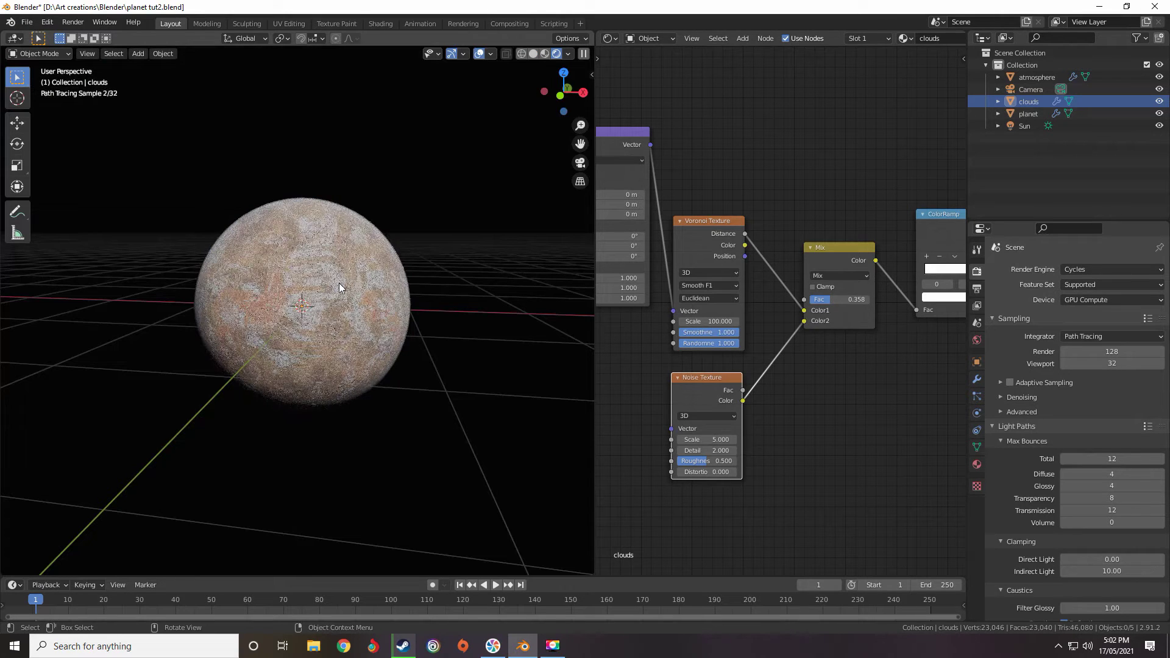
# Connect the Add Shader directly to the Material Output's Surface input to preview the cloud bump on its own
pyautogui.scroll(-6, 787, 276)
pyautogui.scroll(8, 852, 262)
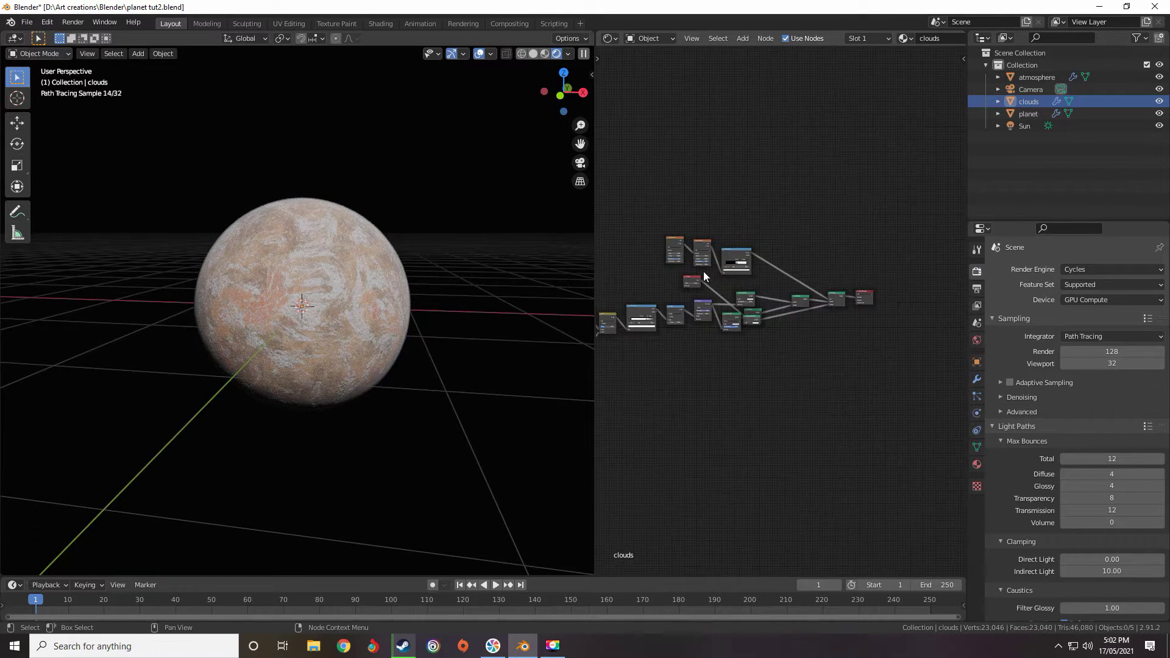
pyautogui.moveTo(755, 272)
pyautogui.mouseDown(button='middle')
pyautogui.moveTo(759, 257)
pyautogui.moveTo(734, 280)
pyautogui.mouseUp(button='middle')
pyautogui.scroll(2, 734, 280)
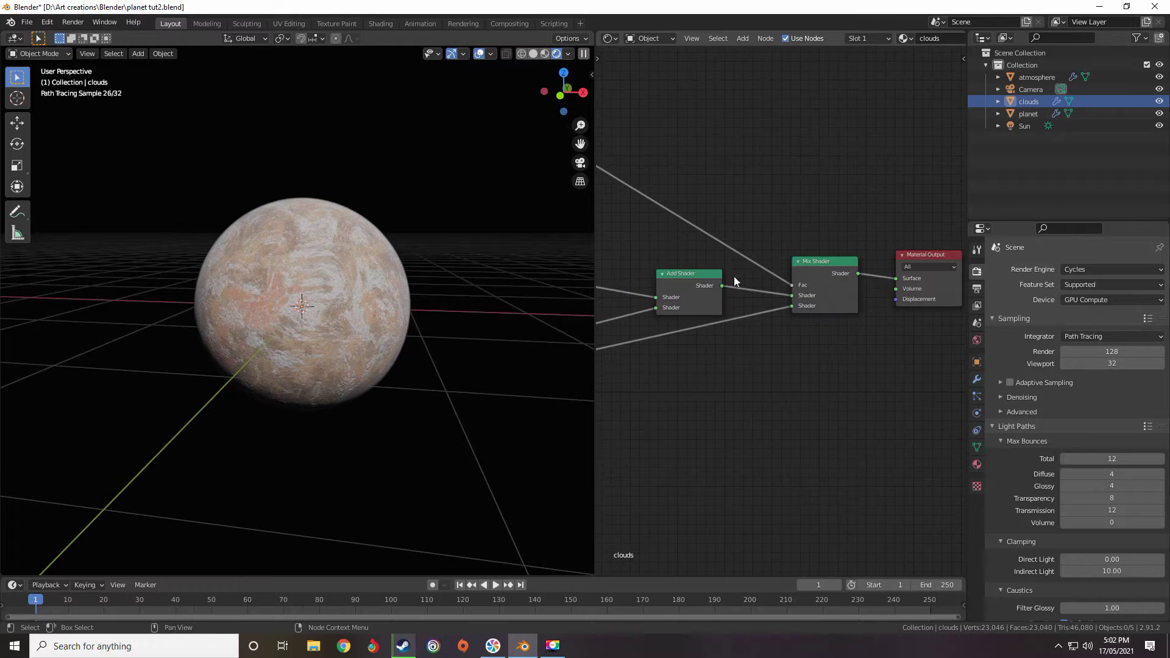
pyautogui.moveTo(722, 285); pyautogui.dragTo(898, 278)
pyautogui.scroll(5, 305, 313)
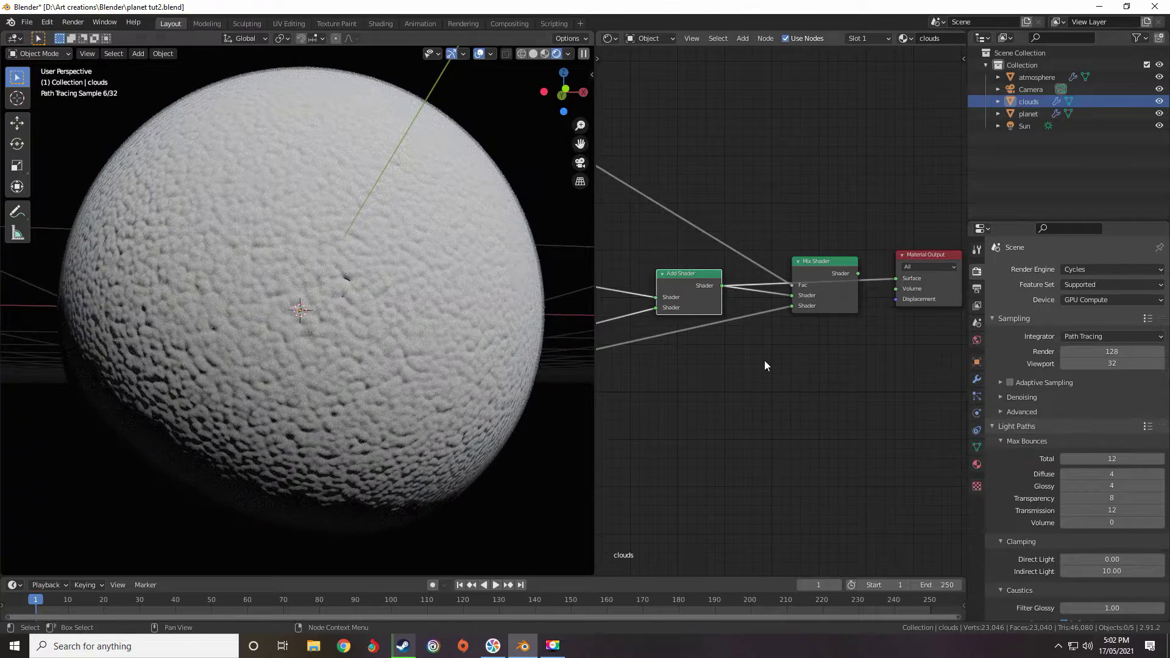
# Move the Noise Texture node slightly and disconnect it from the Mix node's Color2 input
pyautogui.scroll(-2, 762, 360)
pyautogui.keyDown('ctrl'); pyautogui.hscroll(-10, 757, 371); pyautogui.keyUp('ctrl')
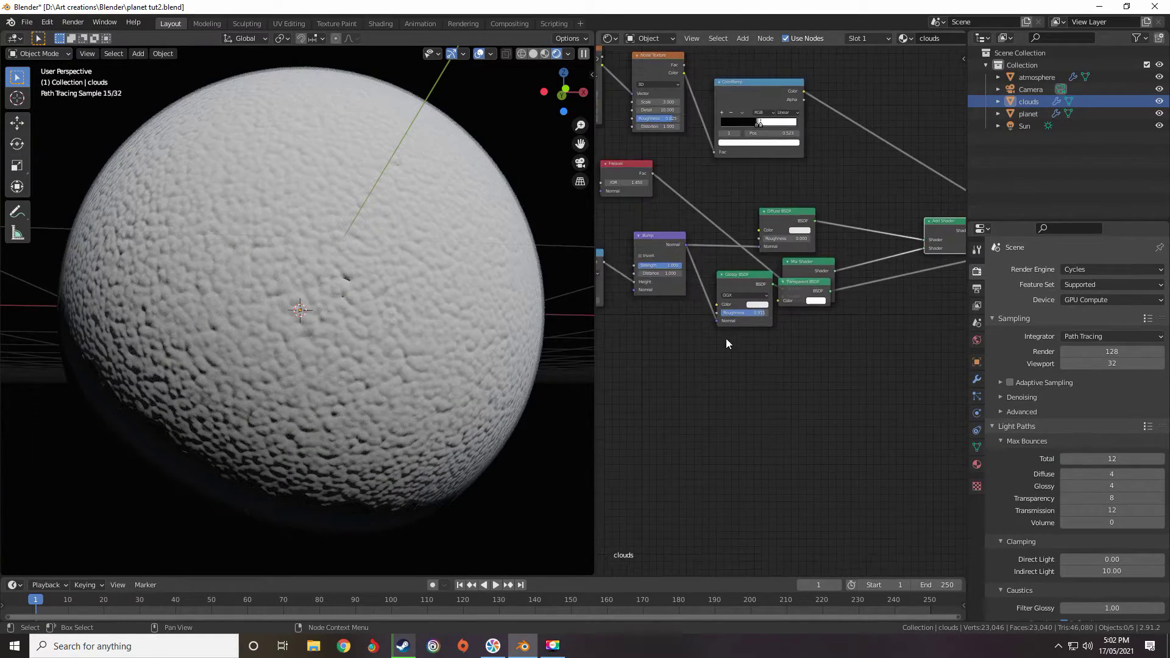
pyautogui.moveTo(808, 357); pyautogui.dragTo(770, 345, button='middle')
pyautogui.scroll(-1, 768, 345)
pyautogui.scroll(2, 763, 348)
pyautogui.moveTo(683, 332); pyautogui.dragTo(884, 283, button='middle')
pyautogui.scroll(1, 763, 347)
pyautogui.scroll(-1, 845, 344)
pyautogui.scroll(3, 807, 374)
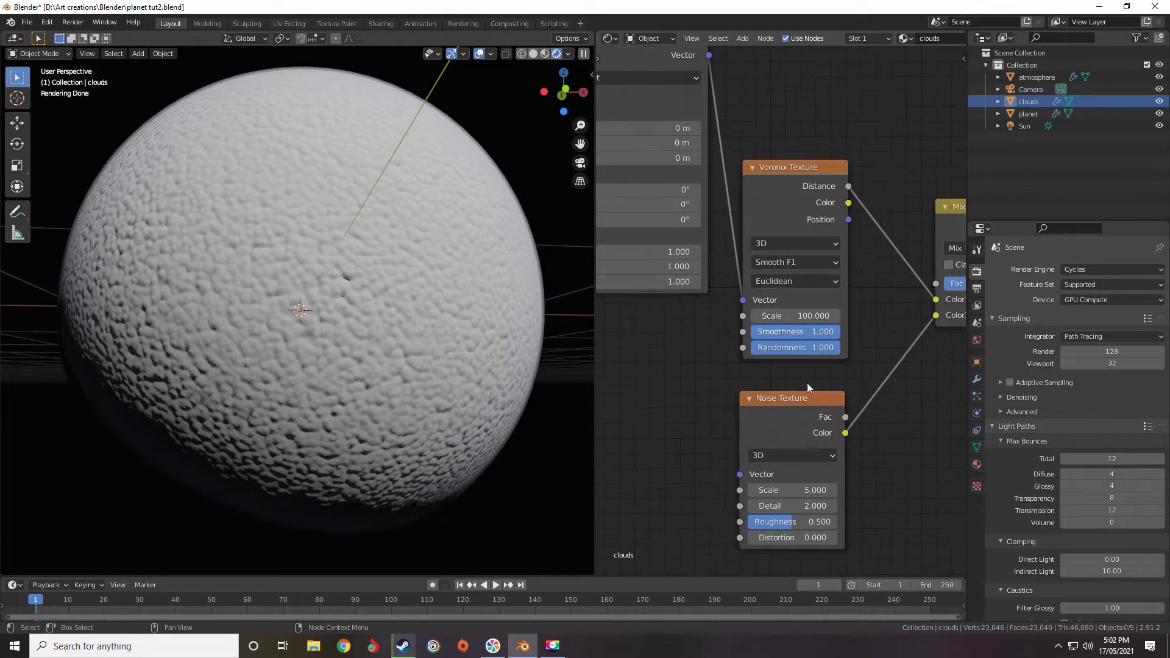
pyautogui.click(784, 396)
pyautogui.moveTo(784, 396); pyautogui.dragTo(763, 379)
pyautogui.moveTo(933, 316); pyautogui.dragTo(836, 397)
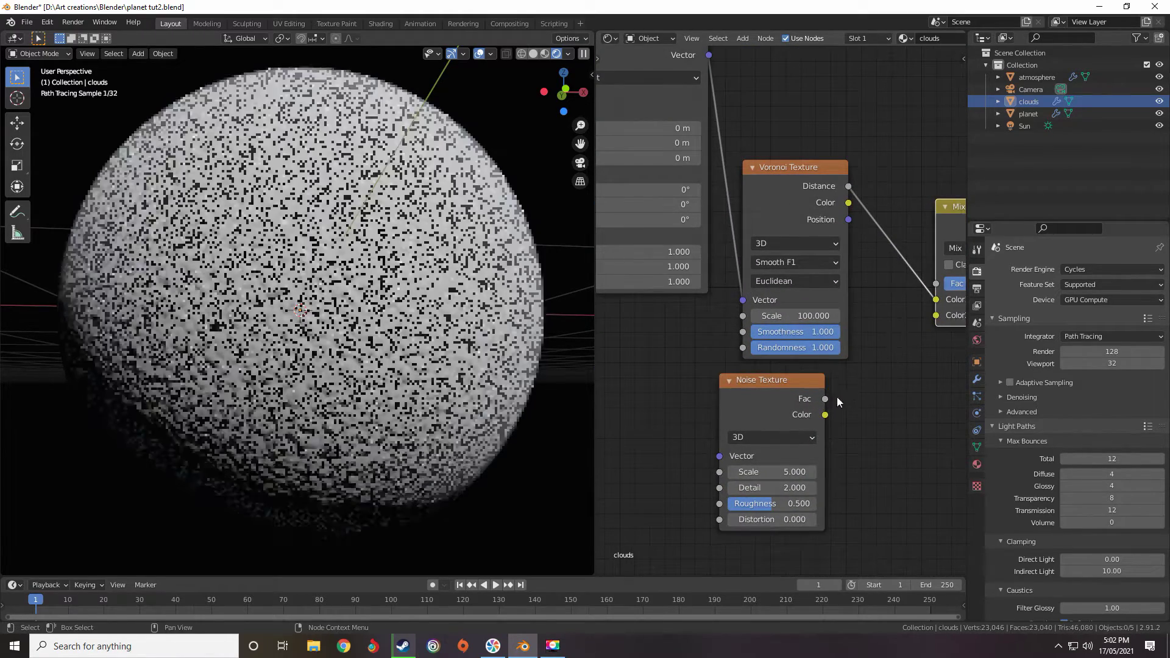
# Insert the Noise Texture on the link between the Voronoi Texture's Distance output and the Mix node's Color1 input
pyautogui.moveTo(726, 395); pyautogui.dragTo(715, 396, button='middle')
pyautogui.moveTo(756, 375); pyautogui.dragTo(863, 235)
pyautogui.scroll(-1, 874, 229)
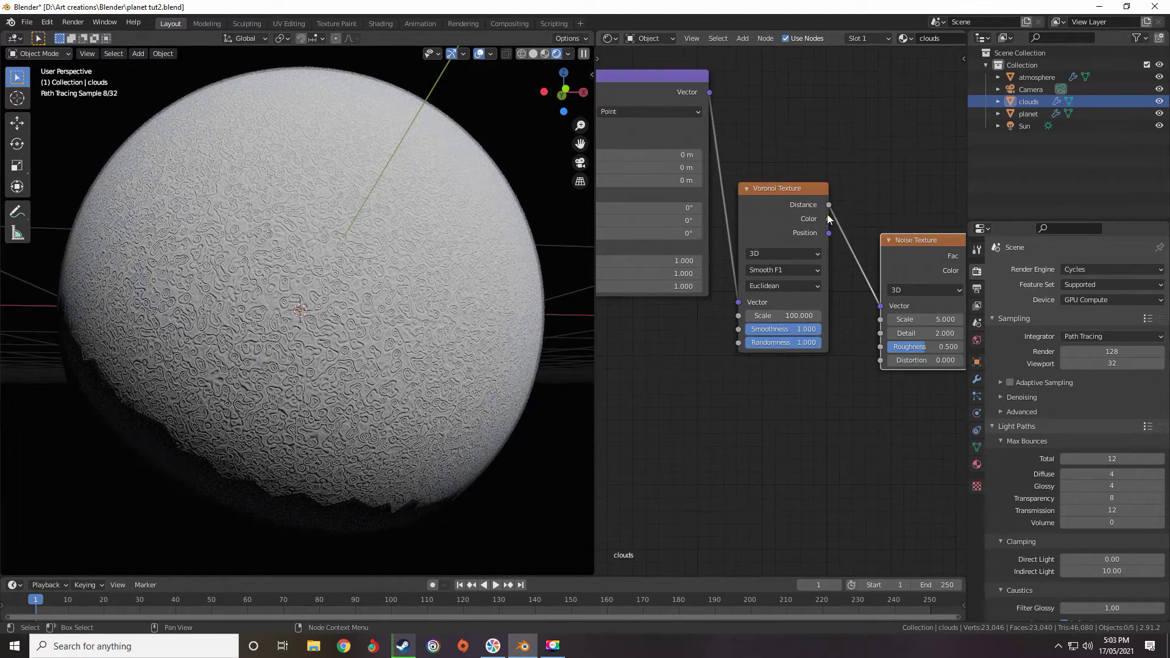
pyautogui.moveTo(828, 213); pyautogui.dragTo(787, 210, button='middle')
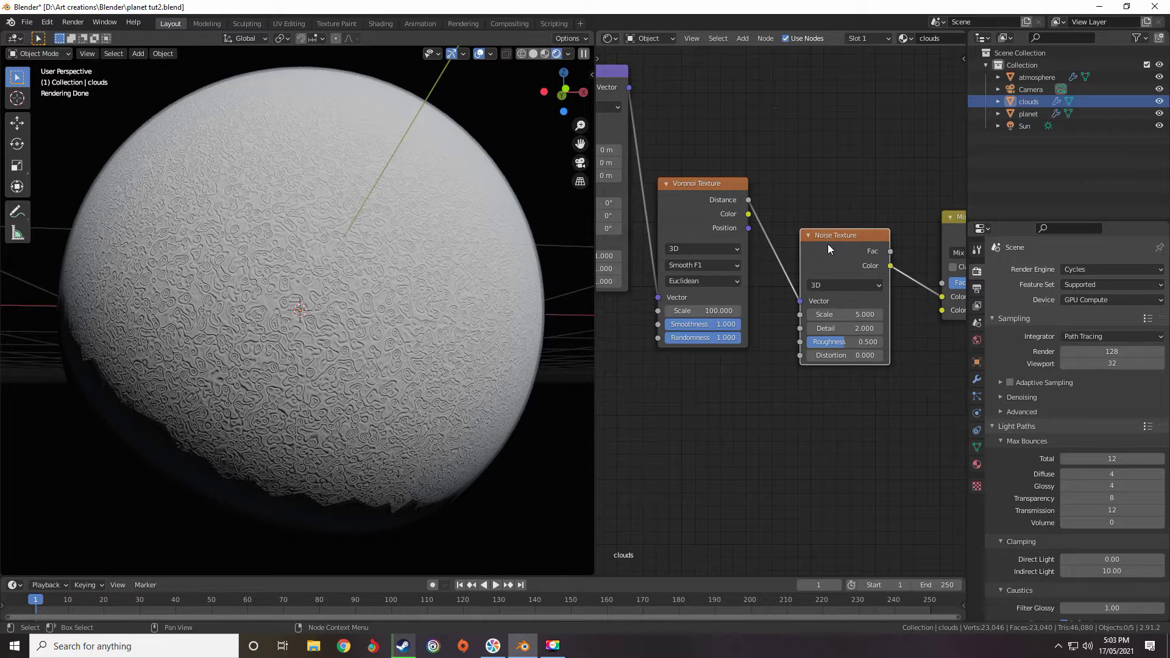
pyautogui.scroll(1, 331, 360)
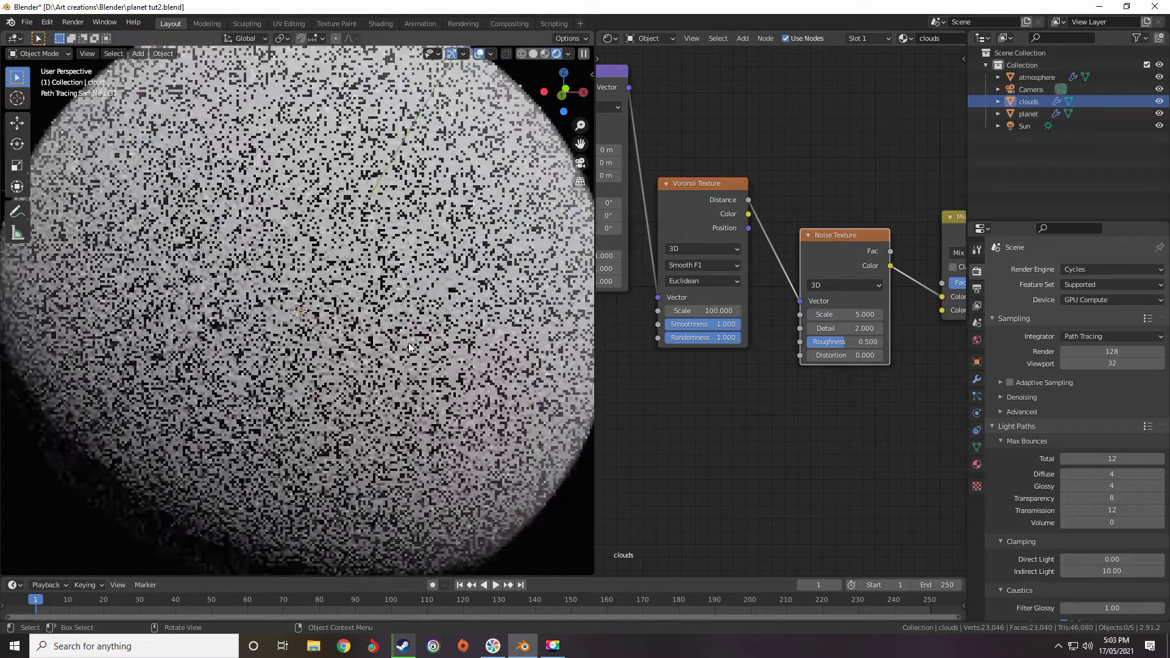
# Reconnect the Voronoi Texture's Distance directly to the Mix node's Color1, move the Noise Texture aside and leave it disconnected from the Mix node
pyautogui.scroll(4, 331, 360)
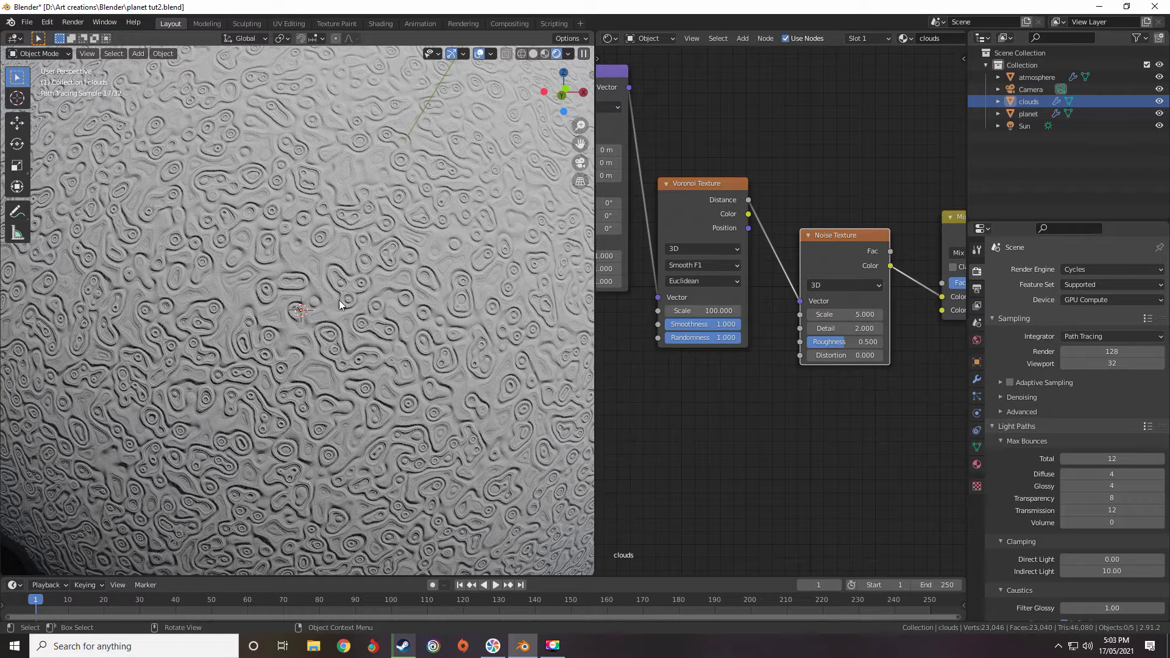
pyautogui.moveTo(712, 333); pyautogui.dragTo(744, 309, button='middle')
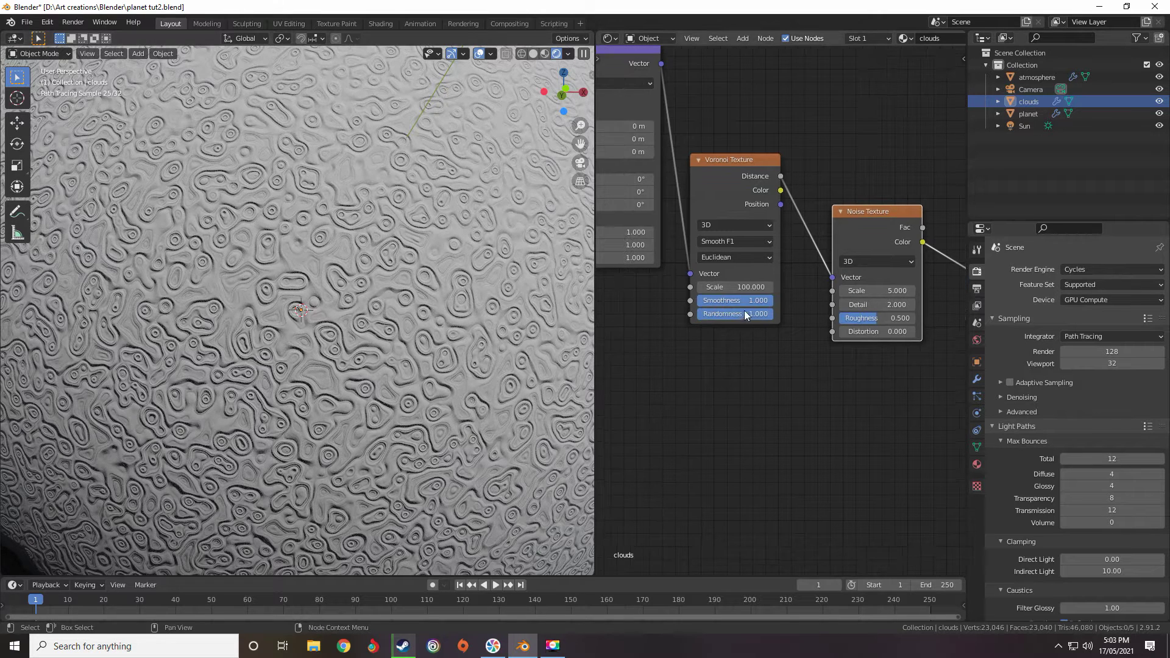
pyautogui.moveTo(813, 273); pyautogui.dragTo(732, 298, button='middle')
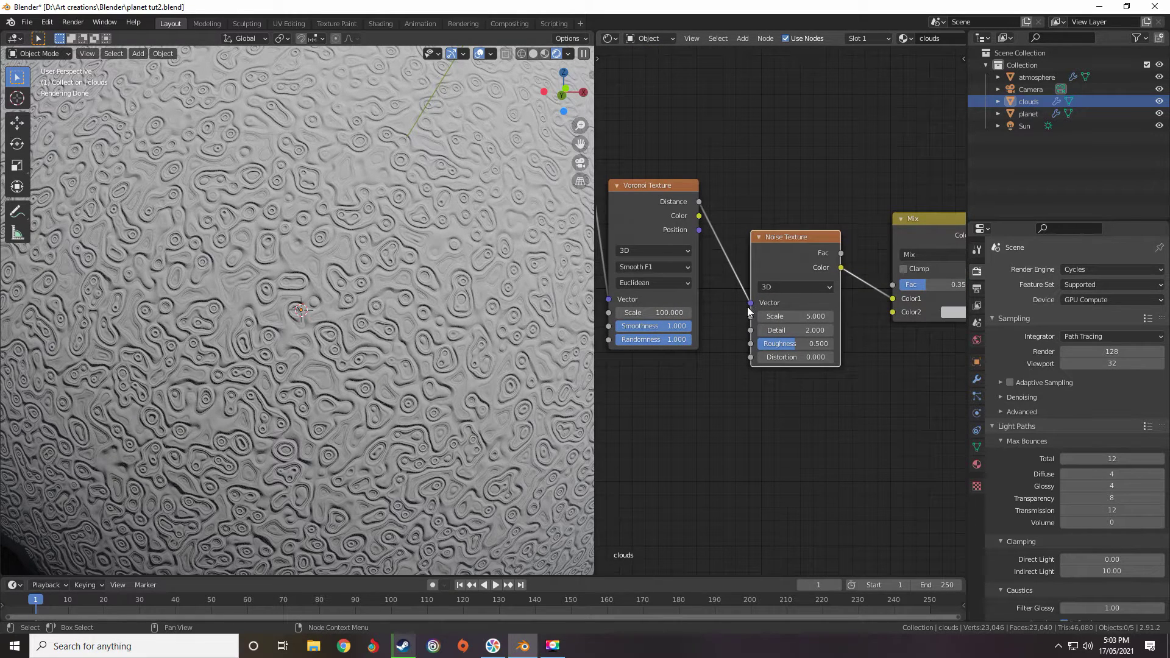
pyautogui.moveTo(751, 304); pyautogui.dragTo(893, 299)
pyautogui.moveTo(803, 250); pyautogui.dragTo(783, 327)
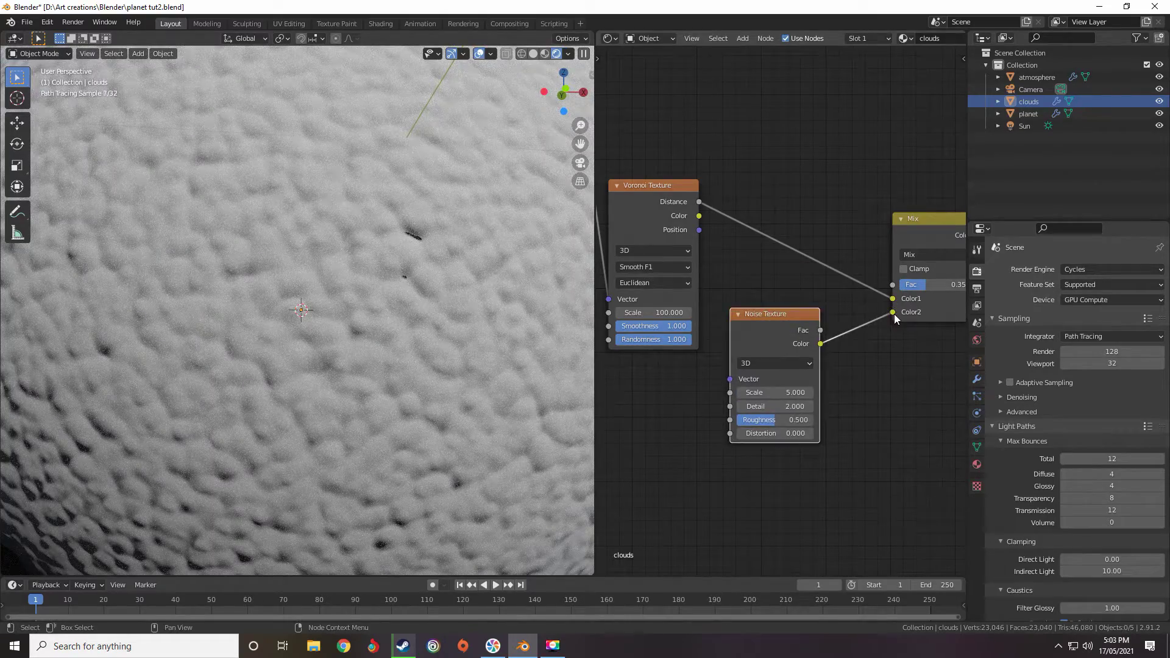
pyautogui.moveTo(893, 312); pyautogui.dragTo(841, 332)
# Make room beside the Voronoi Texture and insert the Noise Texture between the Mapping node and the Voronoi Texture's Vector input
pyautogui.moveTo(660, 206); pyautogui.dragTo(815, 205)
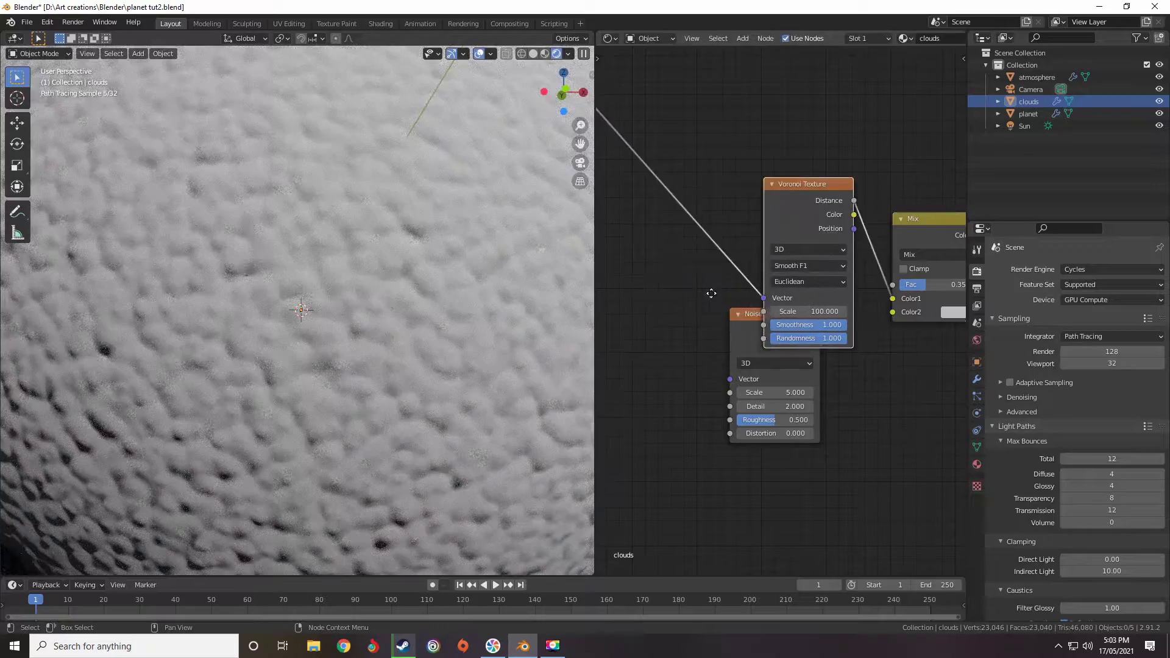
pyautogui.moveTo(739, 305); pyautogui.dragTo(699, 260)
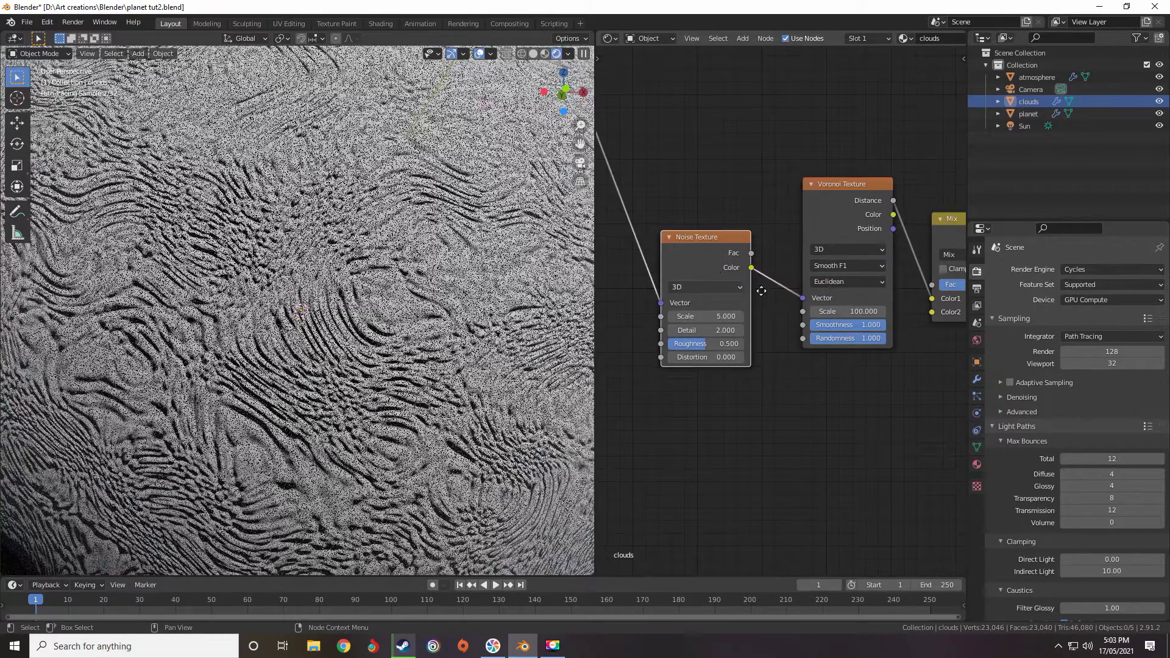
pyautogui.moveTo(743, 276); pyautogui.dragTo(834, 304, button='middle')
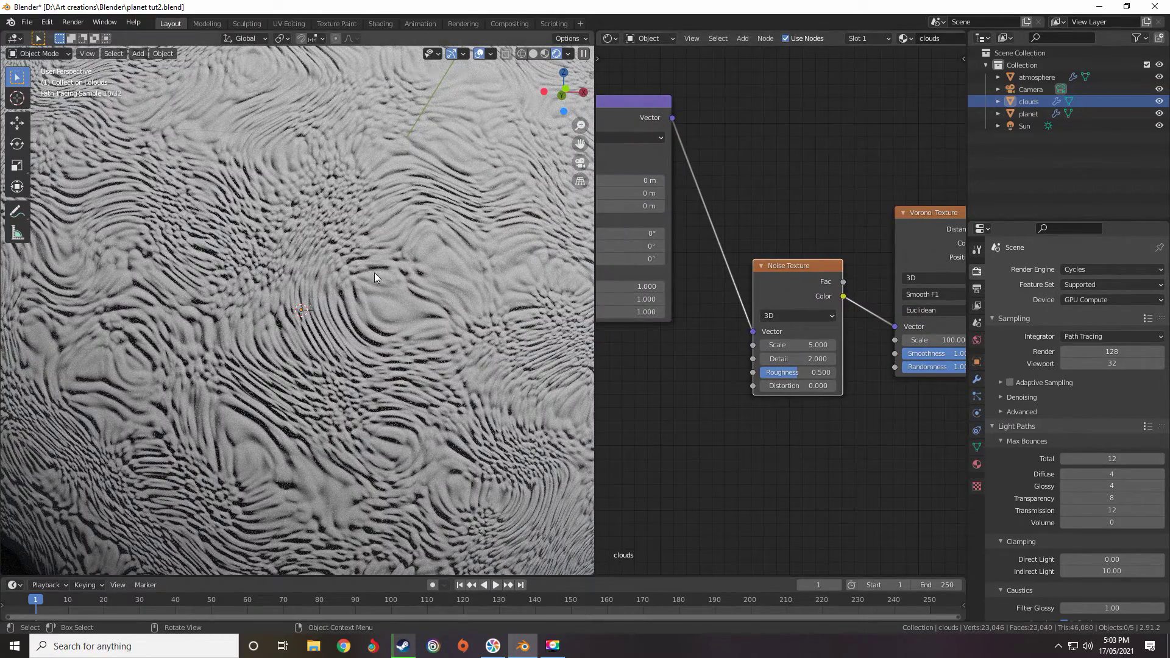
pyautogui.scroll(-4, 374, 273)
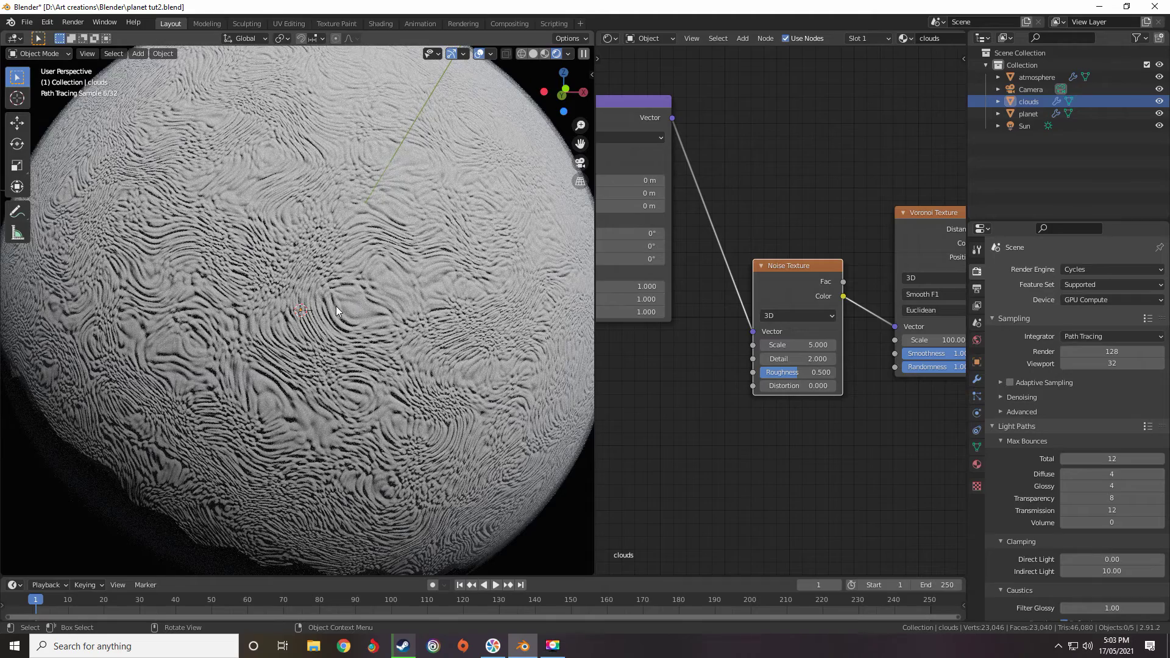
pyautogui.scroll(3, 337, 306)
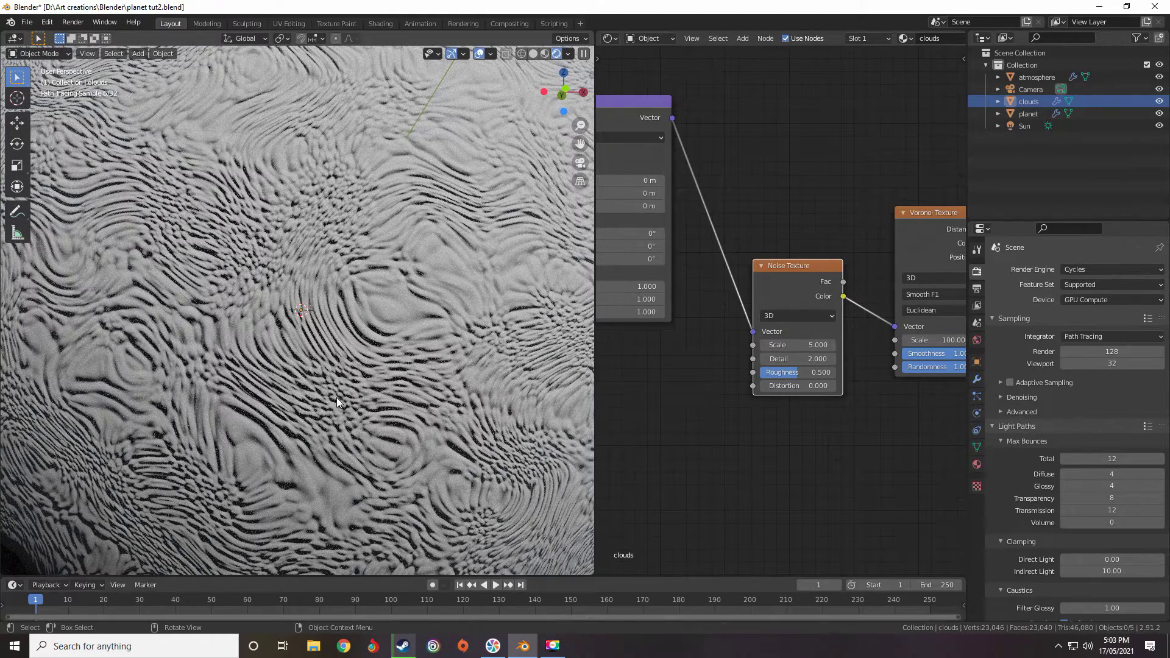
pyautogui.moveTo(672, 382); pyautogui.dragTo(623, 399, button='middle')
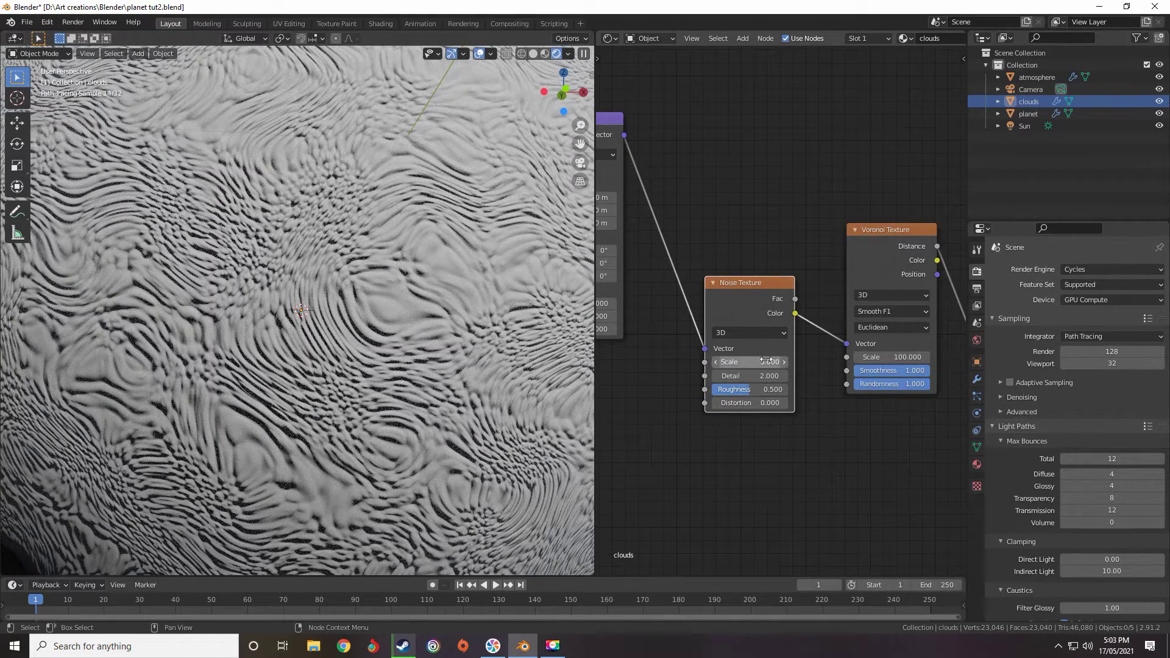
# Detach the Mix node from after the Voronoi Texture and rewire it to blend Mapping (Color1) and Noise Texture (Color2) into the Voronoi's Vector
pyautogui.scroll(-3, 774, 323)
pyautogui.moveTo(799, 345); pyautogui.dragTo(786, 306, button='middle')
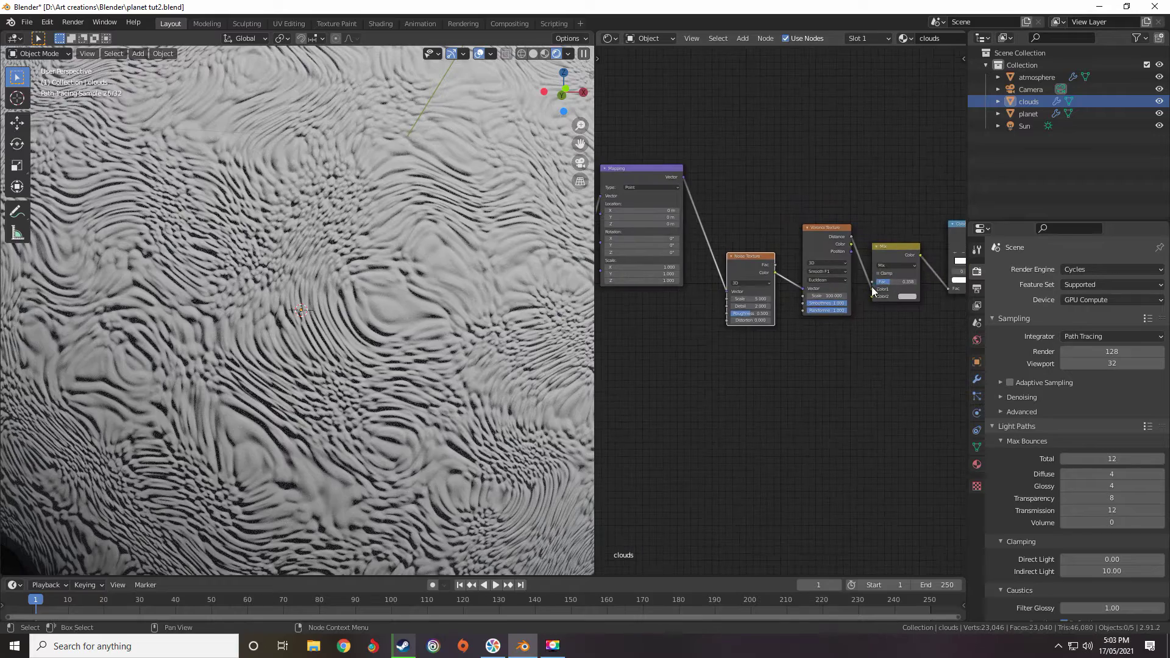
pyautogui.moveTo(872, 282); pyautogui.dragTo(953, 291)
pyautogui.keyDown('alt'); pyautogui.moveTo(878, 282); pyautogui.dragTo(729, 206); pyautogui.keyUp('alt')
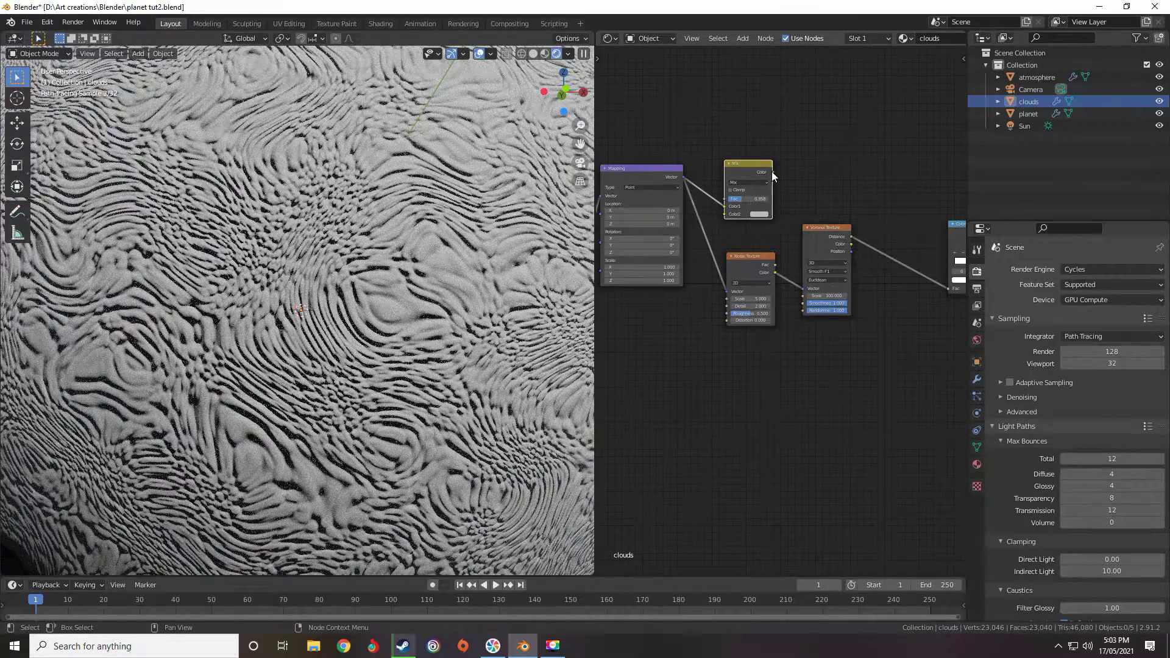
pyautogui.moveTo(773, 172); pyautogui.dragTo(726, 213)
pyautogui.moveTo(747, 262)
pyautogui.mouseDown()
pyautogui.moveTo(782, 284)
pyautogui.moveTo(753, 272)
pyautogui.mouseUp()
pyautogui.moveTo(744, 211); pyautogui.dragTo(780, 211)
# Set the Mix node's factor to 0.01 and the Noise Texture's Scale to 20
pyautogui.click(797, 210)
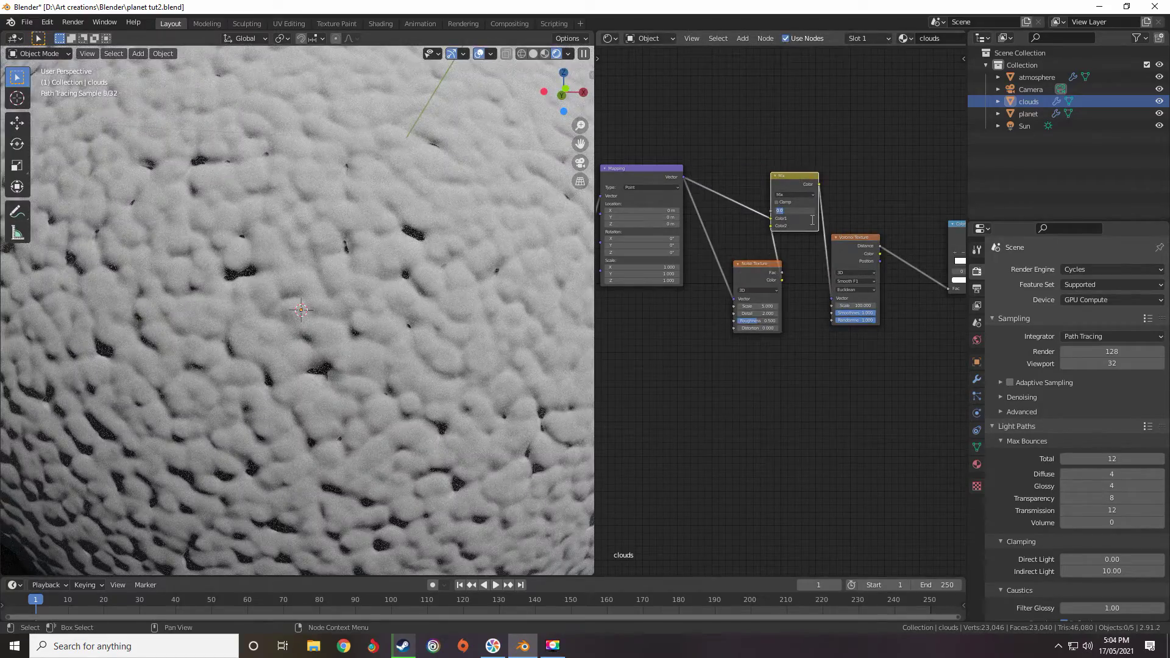
pyautogui.write('.01')
pyautogui.press('Return')
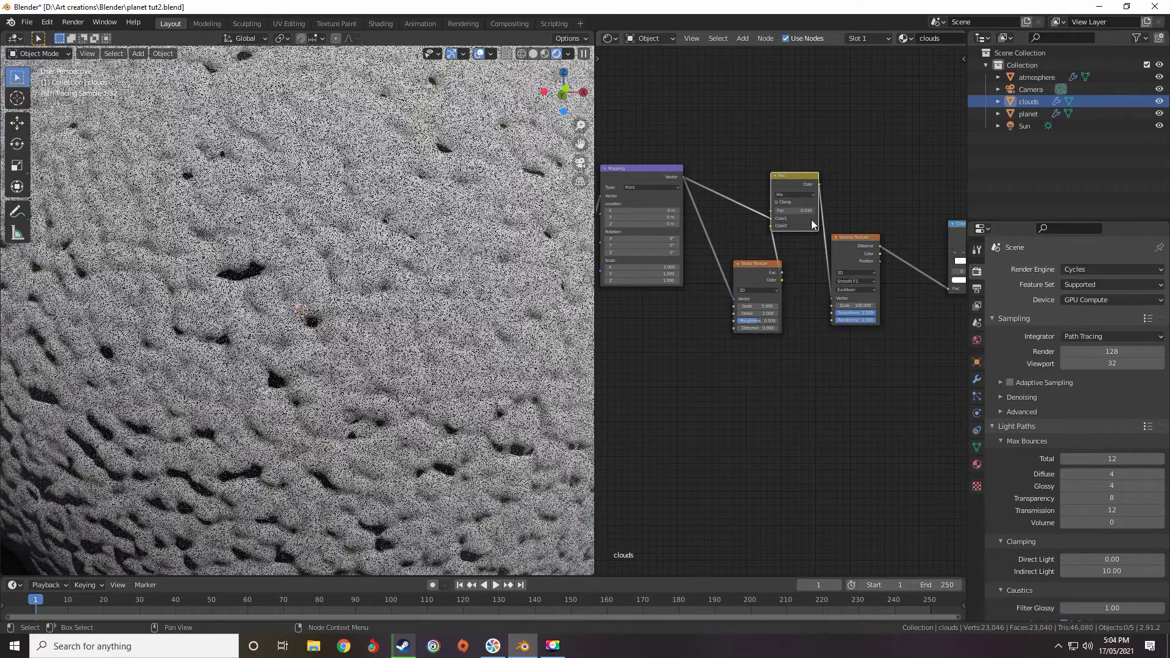
pyautogui.scroll(9, 734, 312)
pyautogui.click(744, 301)
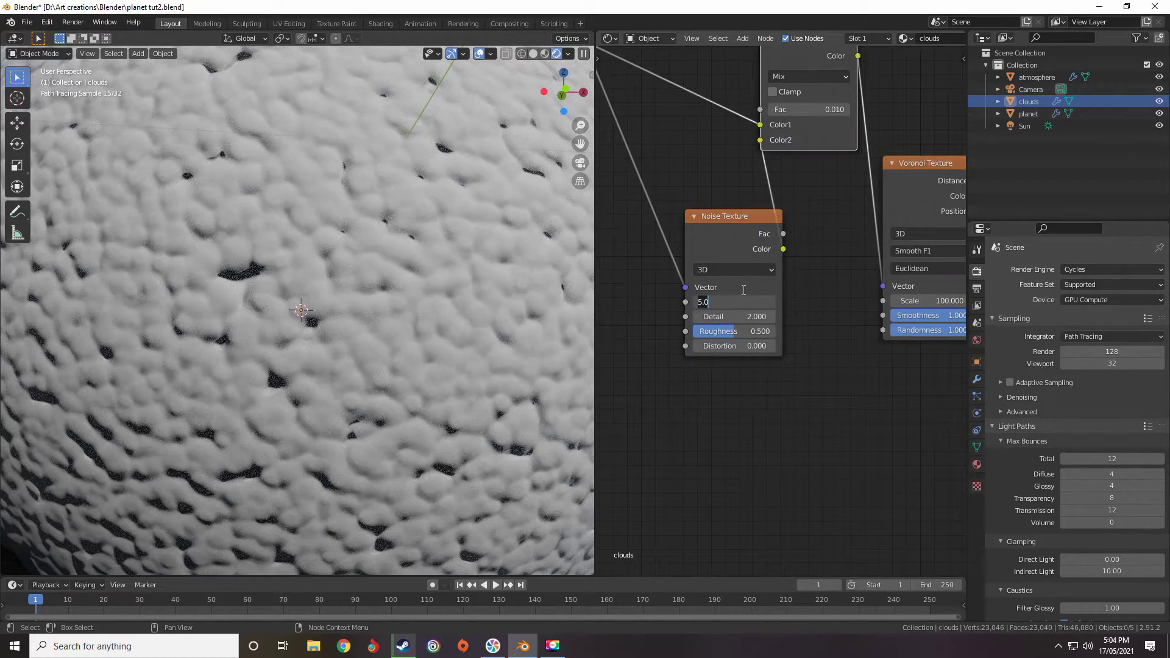
pyautogui.write('20')
pyautogui.press('Return')
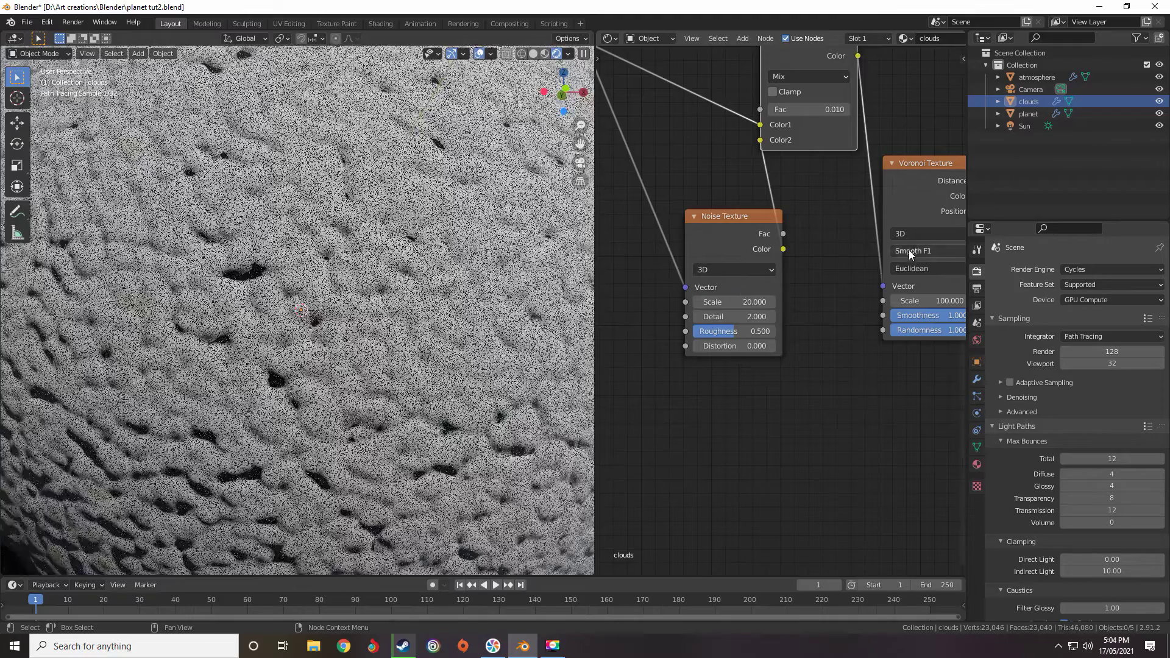
# Try Mix factors of 0.2 and 0.05, and mute and unmute the Mix node to compare the distortion
pyautogui.click(801, 108)
pyautogui.write('0.1')
pyautogui.press('Return')
pyautogui.click(801, 108)
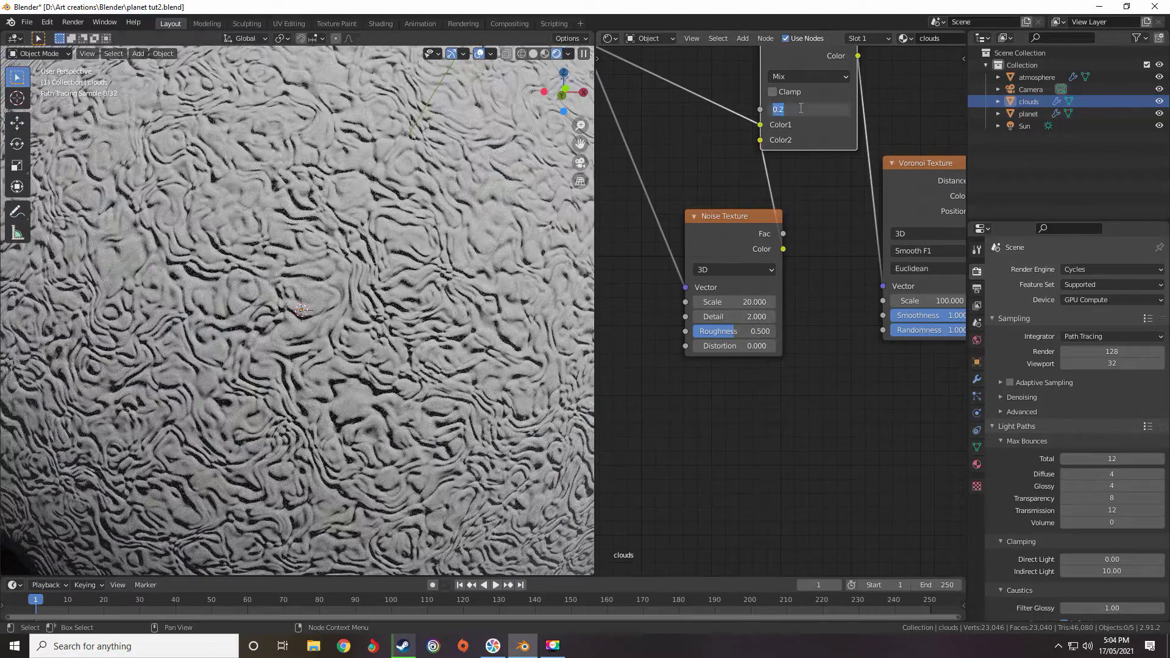
pyautogui.write('0.05')
pyautogui.press('Return')
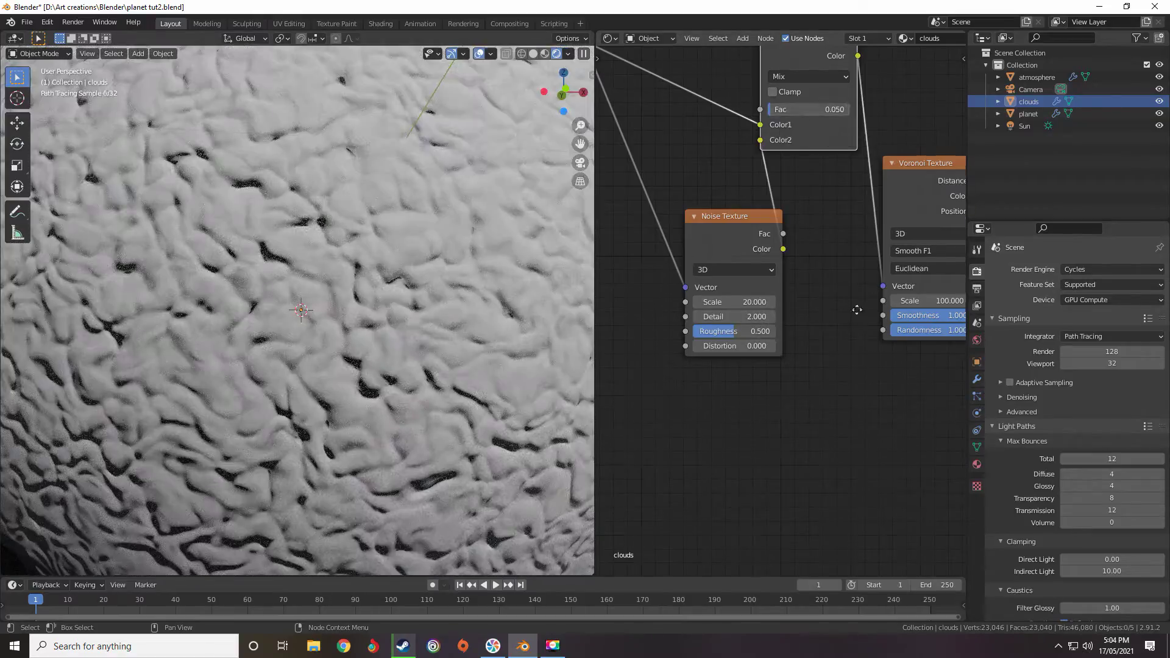
pyautogui.moveTo(814, 147); pyautogui.dragTo(679, 188, button='middle')
pyautogui.press('m')
pyautogui.press('m')
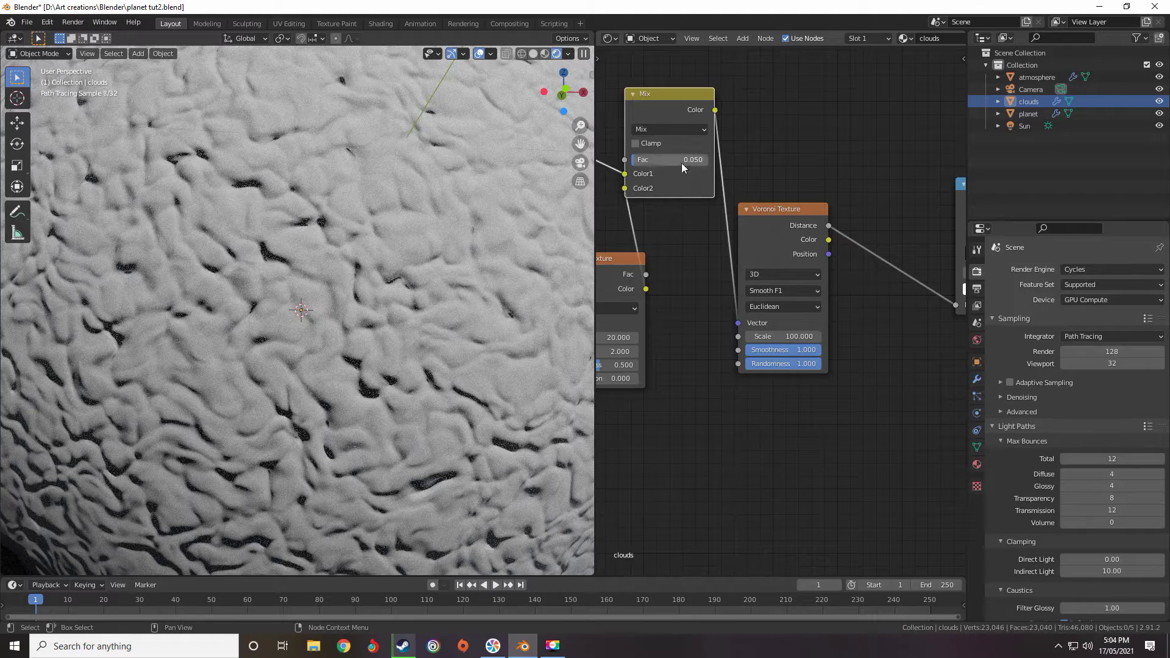
# Set the Mix factor to 0.03 and compare the bump pattern with the Mix node muted and unmuted
pyautogui.click(683, 162)
pyautogui.click(684, 162)
pyautogui.write('3')
pyautogui.press('Return')
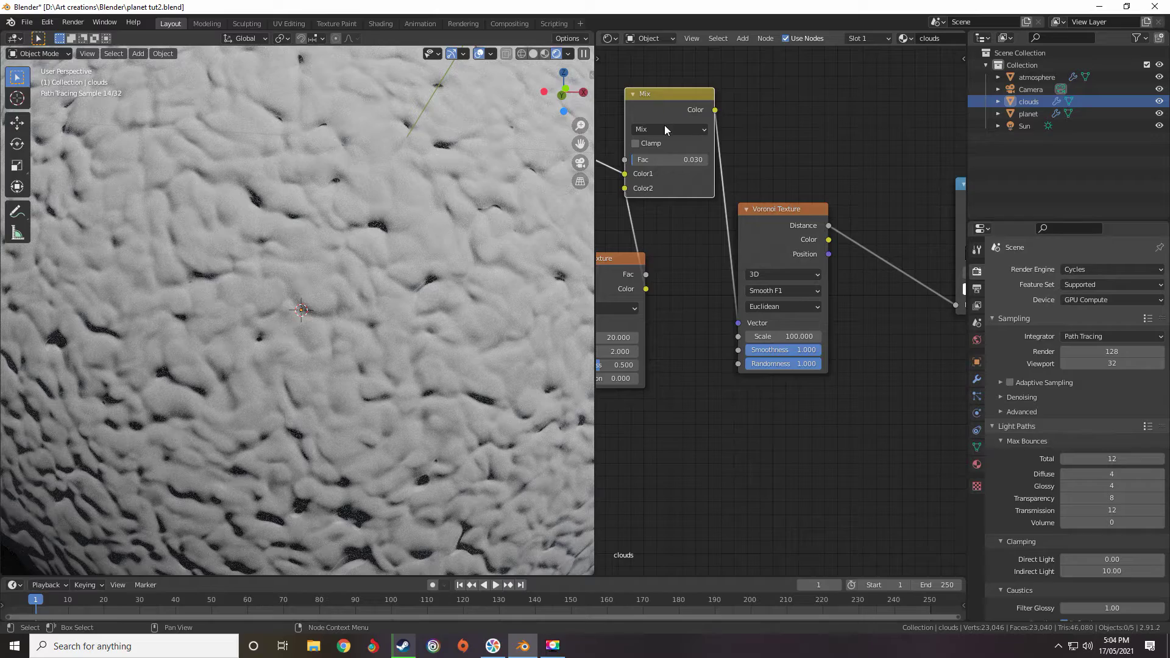
pyautogui.press('m')
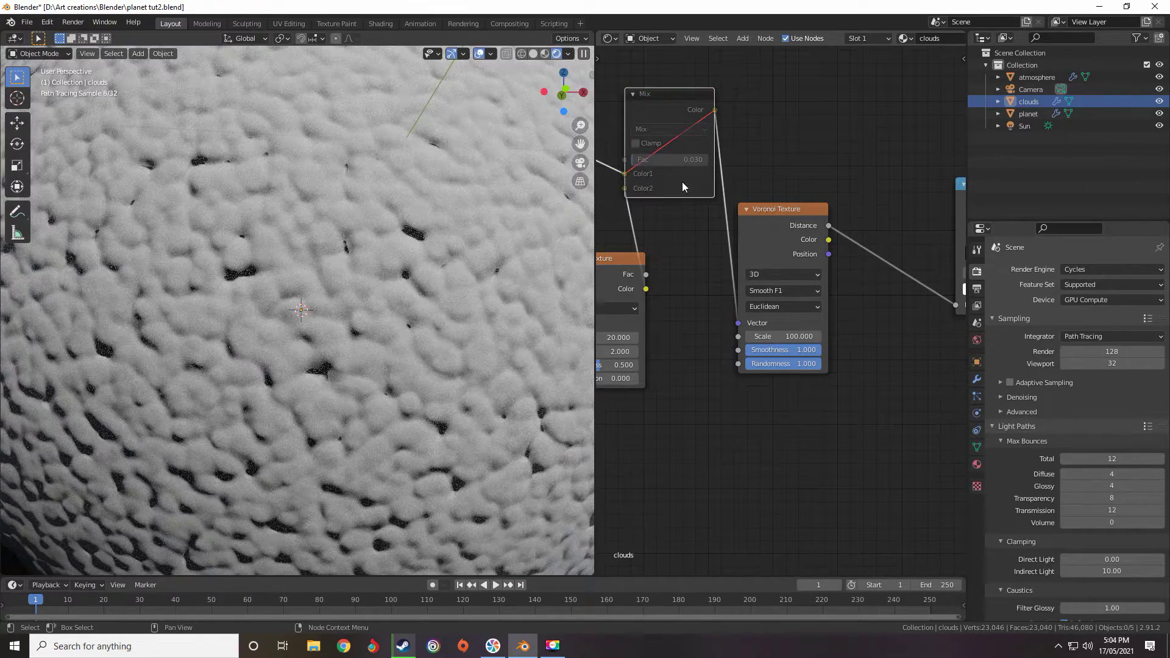
pyautogui.press('m')
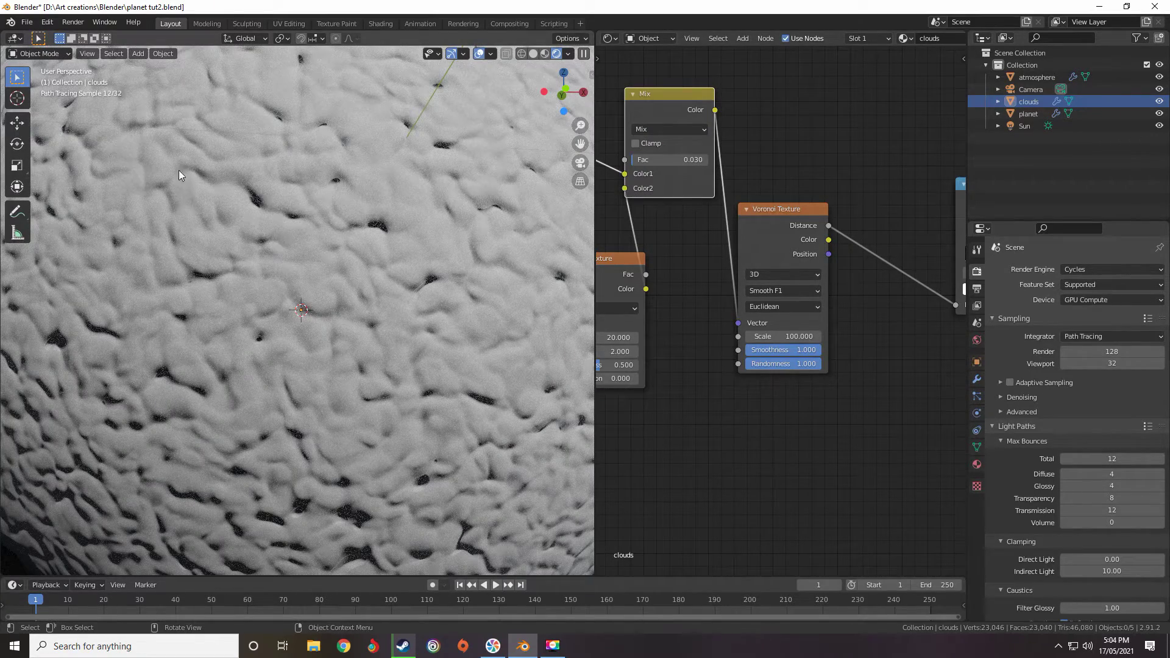
pyautogui.press('m')
pyautogui.press('m')
pyautogui.press('m')
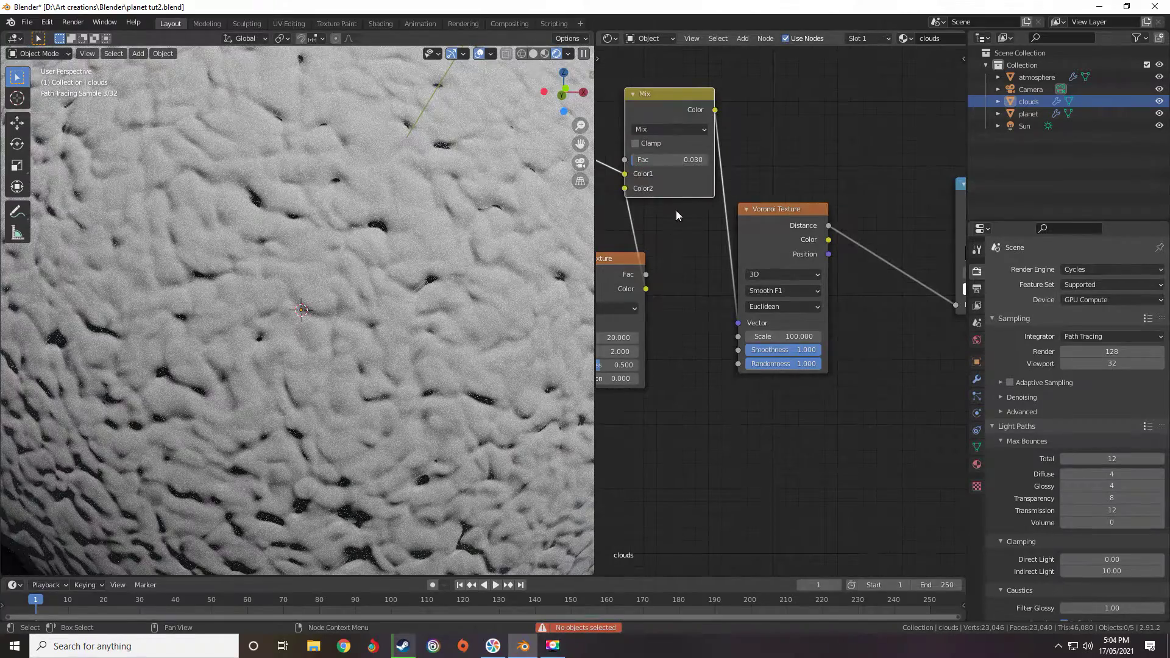
# Set the Mix factor to 0.025, set the Voronoi Texture's Scale to 125 and adjust that Scale once more
pyautogui.click(678, 161)
pyautogui.press('Return')
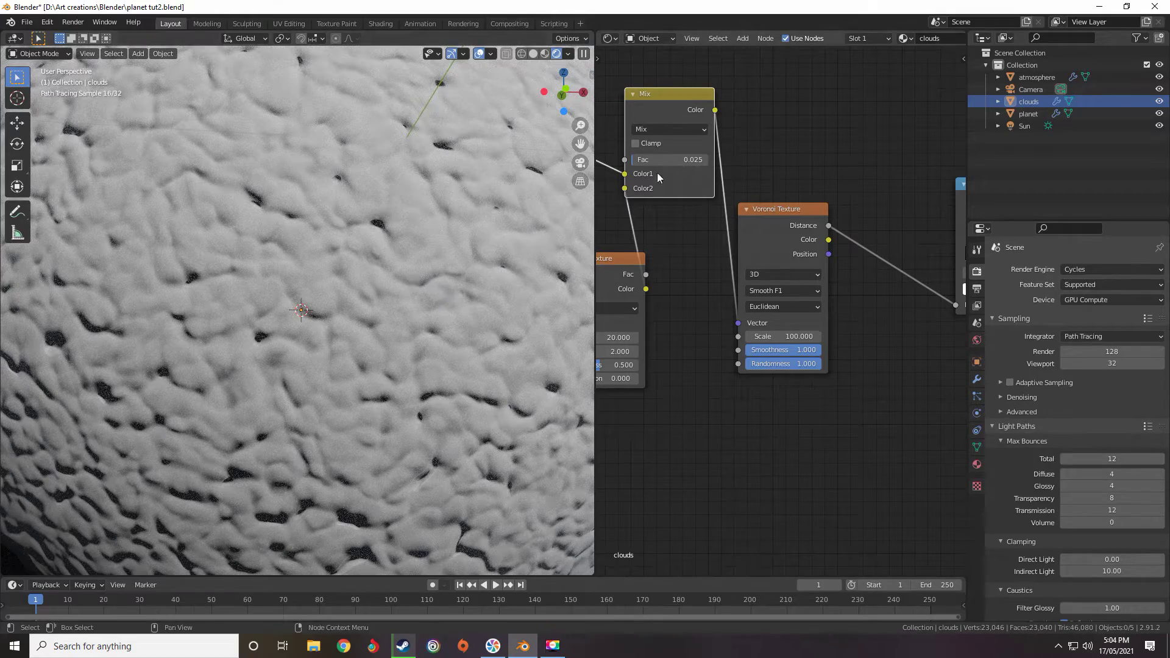
pyautogui.scroll(-5, 416, 280)
pyautogui.moveTo(679, 220); pyautogui.dragTo(807, 176, button='middle')
pyautogui.moveTo(760, 274); pyautogui.dragTo(632, 319, button='middle')
pyautogui.doubleClick(768, 337)
pyautogui.write('125')
pyautogui.press('Return')
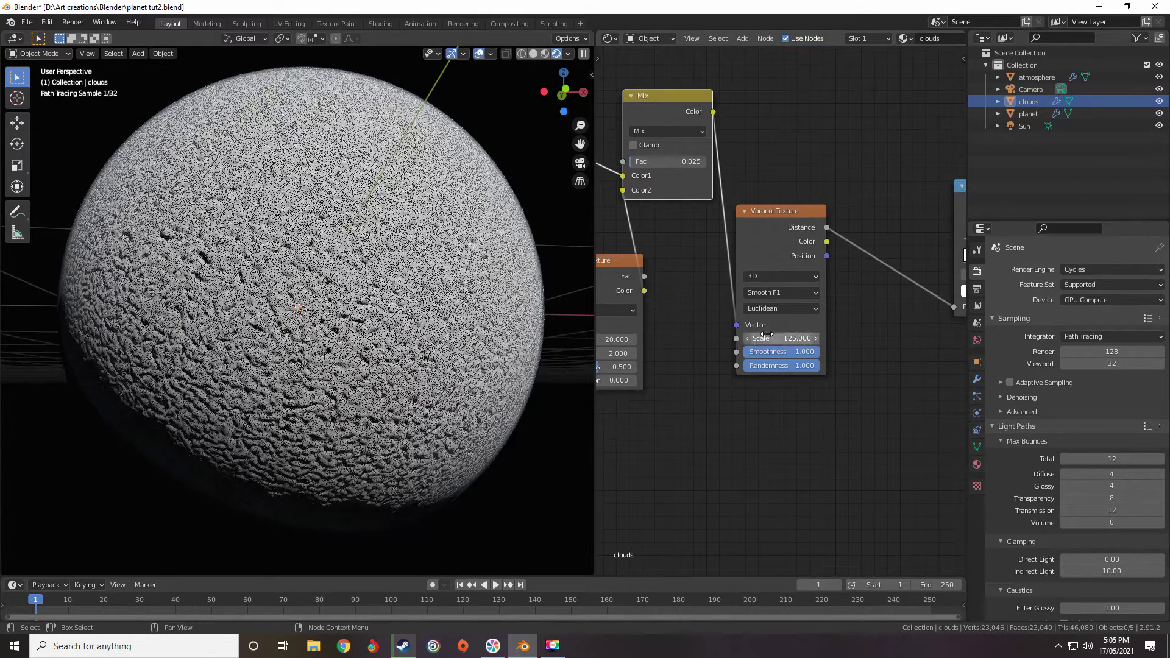
pyautogui.doubleClick(789, 334)
pyautogui.press('Return')
# Try values of 0.03 and 0.028 on the Multiply node that feeds the Bump node's Height
pyautogui.moveTo(674, 173); pyautogui.dragTo(596, 224, button='middle')
pyautogui.scroll(-3, 707, 205)
pyautogui.scroll(3, 786, 280)
pyautogui.moveTo(958, 224); pyautogui.dragTo(857, 216, button='middle')
pyautogui.scroll(-5, 857, 257)
pyautogui.moveTo(889, 256); pyautogui.dragTo(736, 299, button='middle')
pyautogui.doubleClick(790, 323)
pyautogui.write('.03')
pyautogui.press('Return')
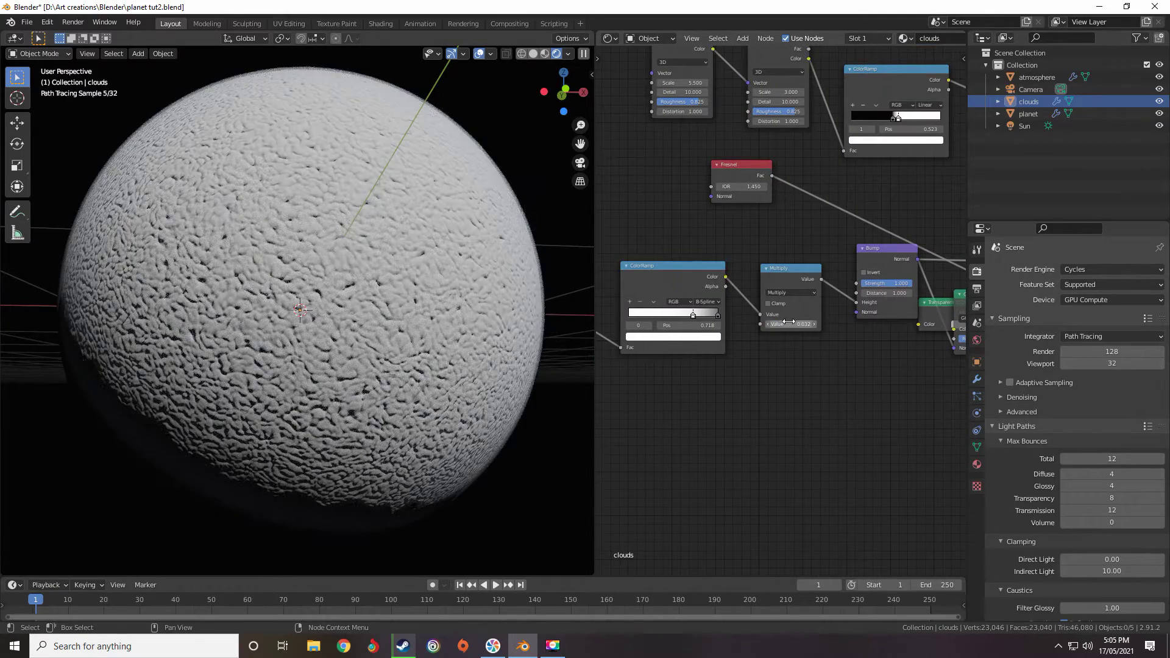
pyautogui.doubleClick(790, 323)
pyautogui.write('.028')
pyautogui.press('Return')
pyautogui.scroll(-4, 711, 362)
pyautogui.moveTo(711, 363); pyautogui.dragTo(609, 353, button='middle')
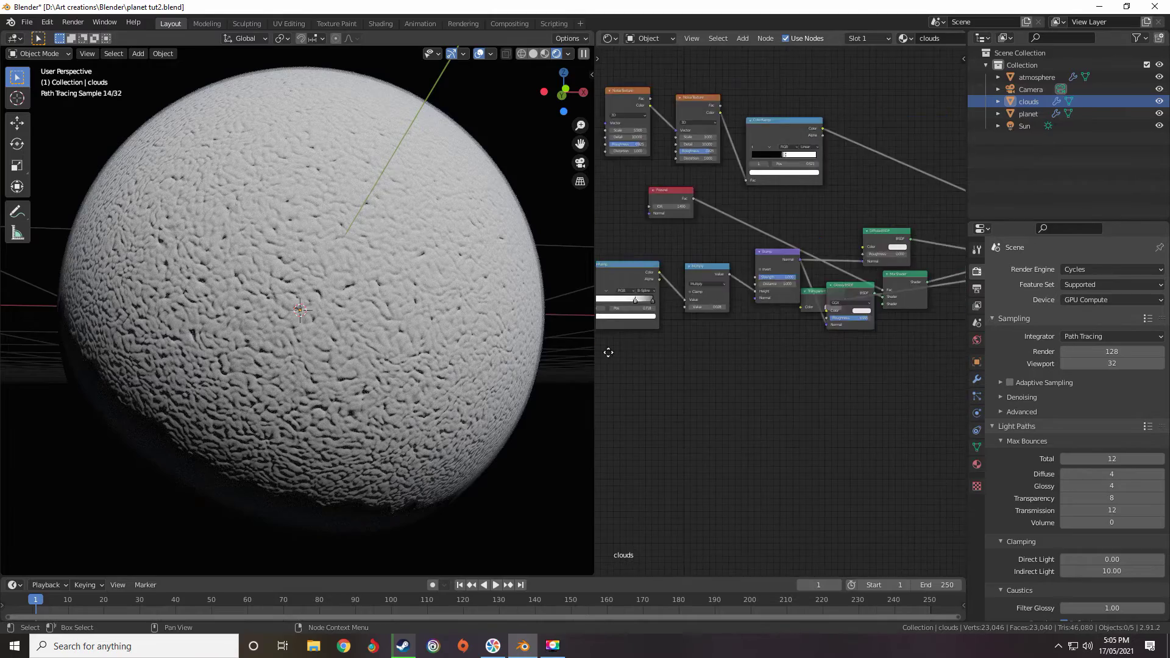
# Set the value of the Multiply node before the Bump node to 0.022
pyautogui.scroll(2, 585, 355)
pyautogui.scroll(6, 853, 341)
pyautogui.moveTo(932, 317); pyautogui.dragTo(813, 364, button='middle')
pyautogui.moveTo(734, 355); pyautogui.dragTo(966, 333, button='middle')
pyautogui.doubleClick(796, 333)
pyautogui.press('BackSpace')
pyautogui.write('2')
pyautogui.press('Return')
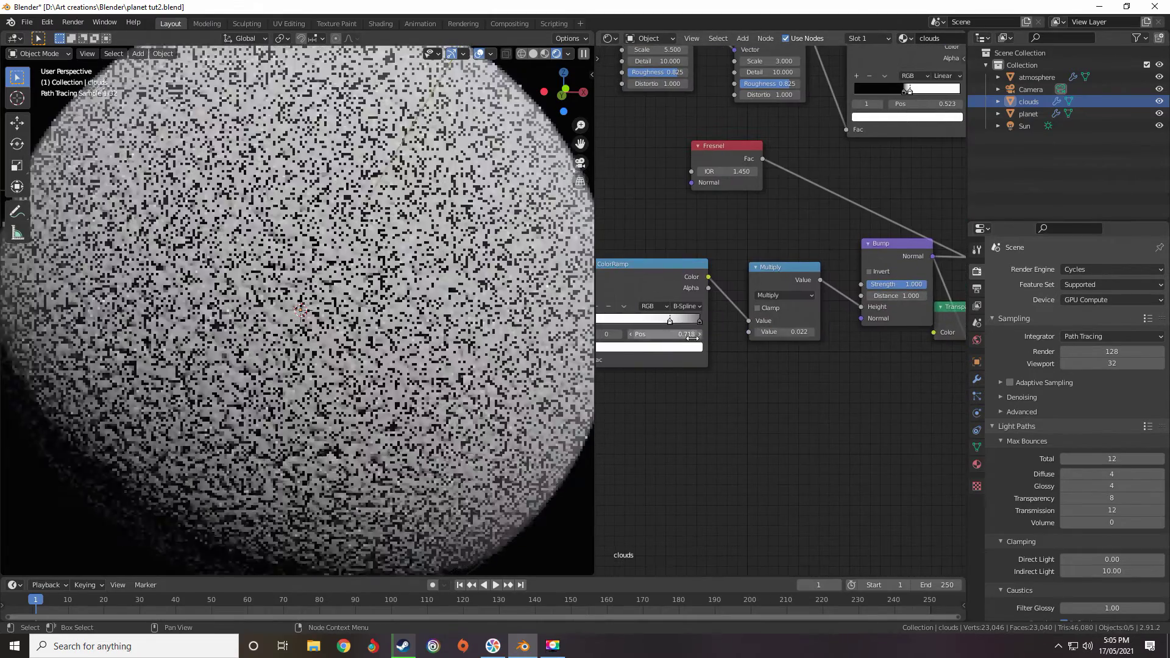
# Duplicate the Multiply node onto the link to the Bump node's Height and change the copy's operation to Add
pyautogui.scroll(-8, 735, 323)
pyautogui.moveTo(757, 323); pyautogui.dragTo(660, 291, button='middle')
pyautogui.scroll(4, 769, 327)
pyautogui.scroll(5, 695, 281)
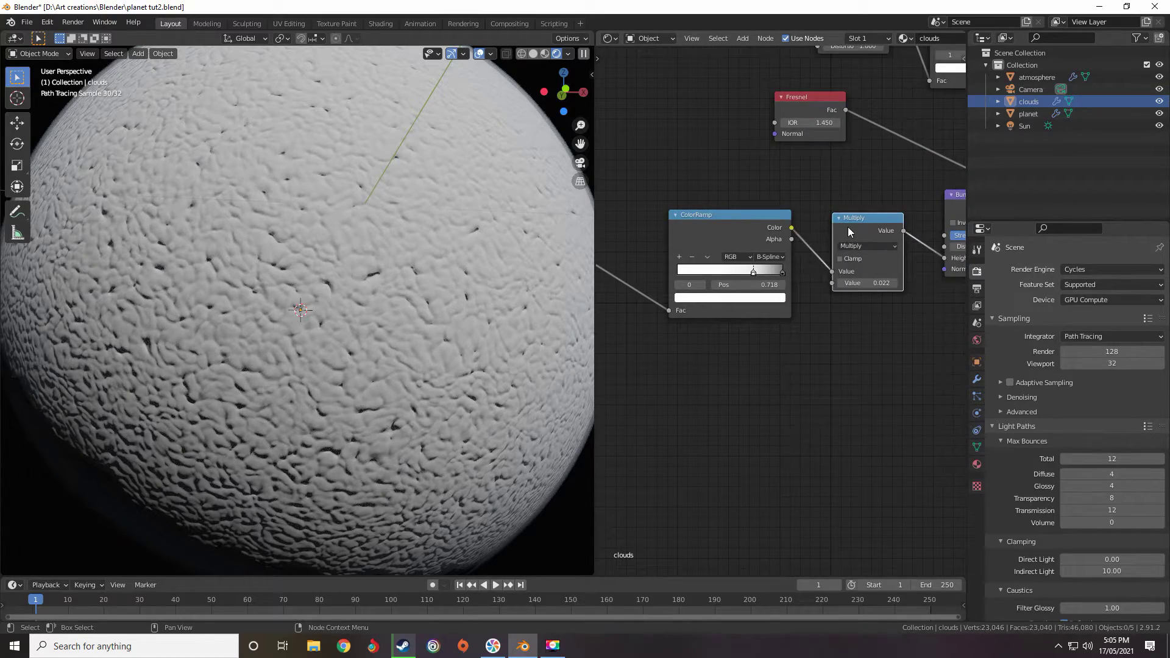
pyautogui.hotkey('shift', 'd')
pyautogui.click(936, 235)
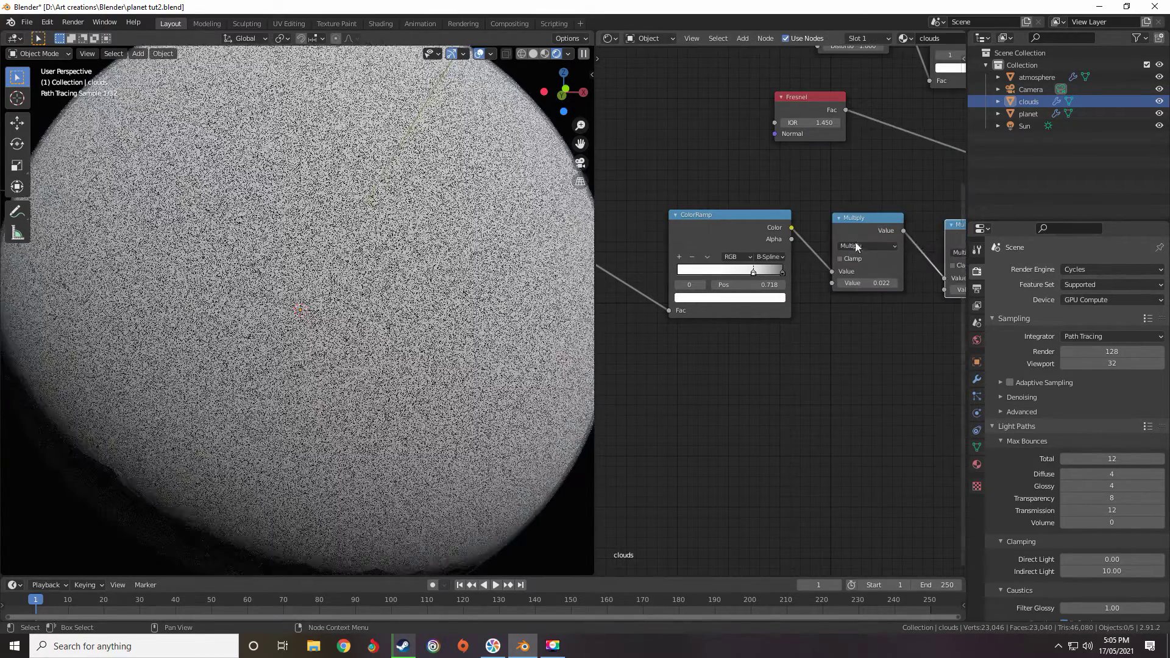
pyautogui.moveTo(829, 246); pyautogui.dragTo(773, 244, button='middle')
pyautogui.click(903, 253)
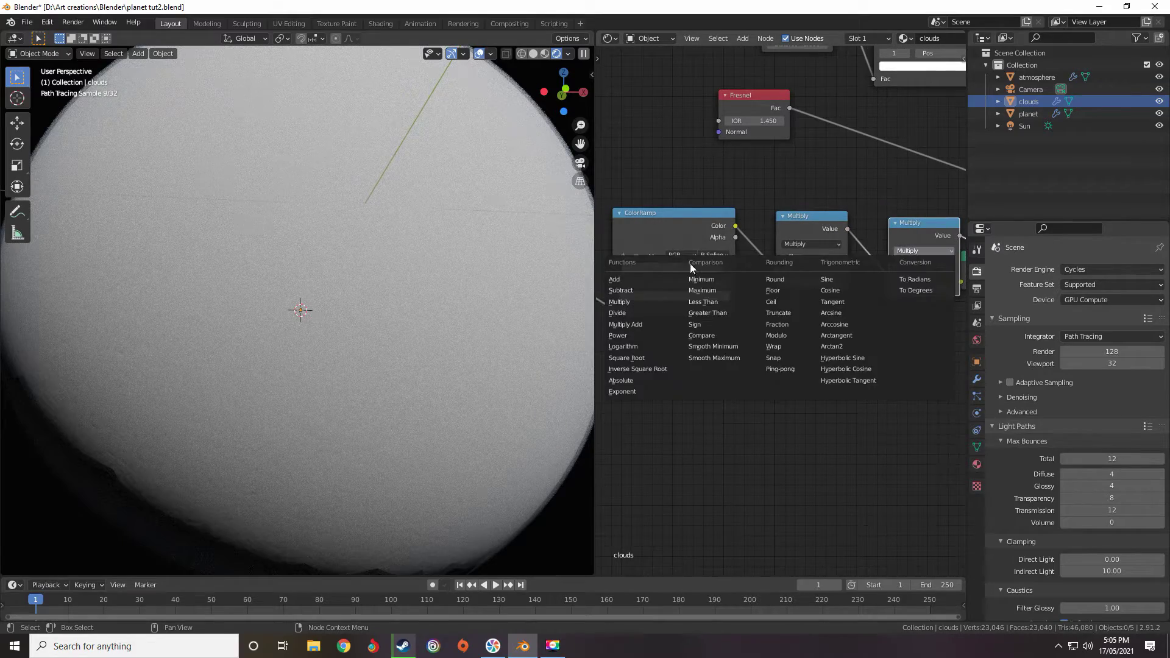
pyautogui.click(646, 279)
# Add a Noise Texture below the Multiply node and connect its Color output to the Add node's second Value input
pyautogui.scroll(-2, 955, 275)
pyautogui.moveTo(956, 276); pyautogui.dragTo(820, 289, button='middle')
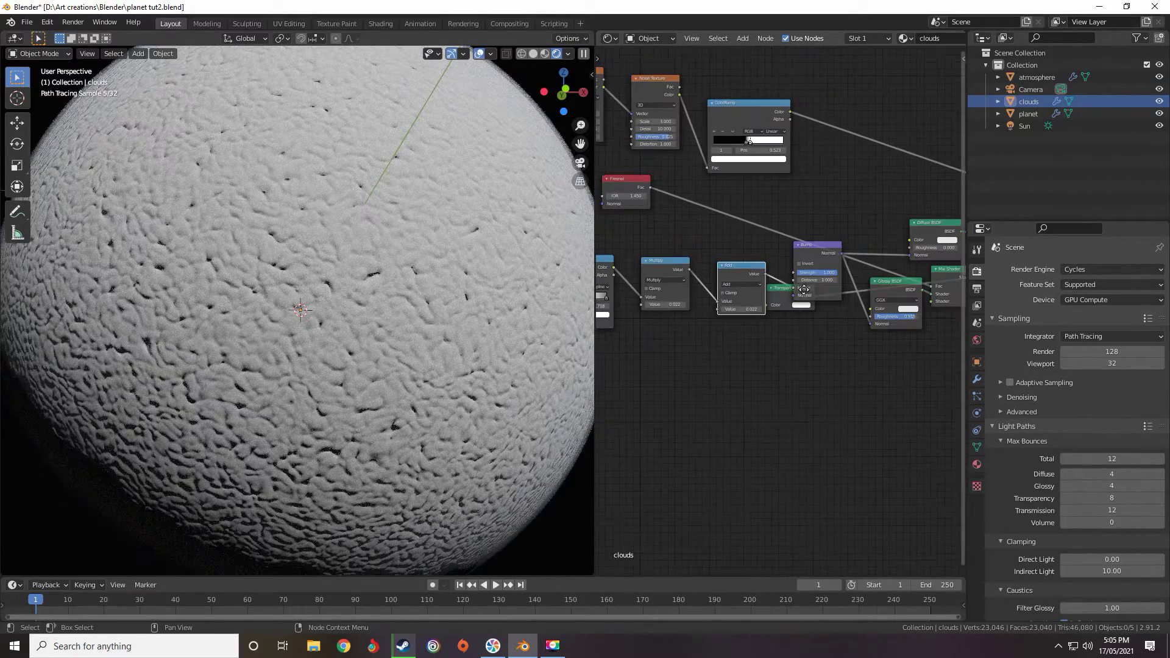
pyautogui.scroll(-2, 710, 335)
pyautogui.moveTo(704, 334); pyautogui.dragTo(784, 322, button='middle')
pyautogui.hotkey('shift', 'a')
pyautogui.moveTo(726, 312)
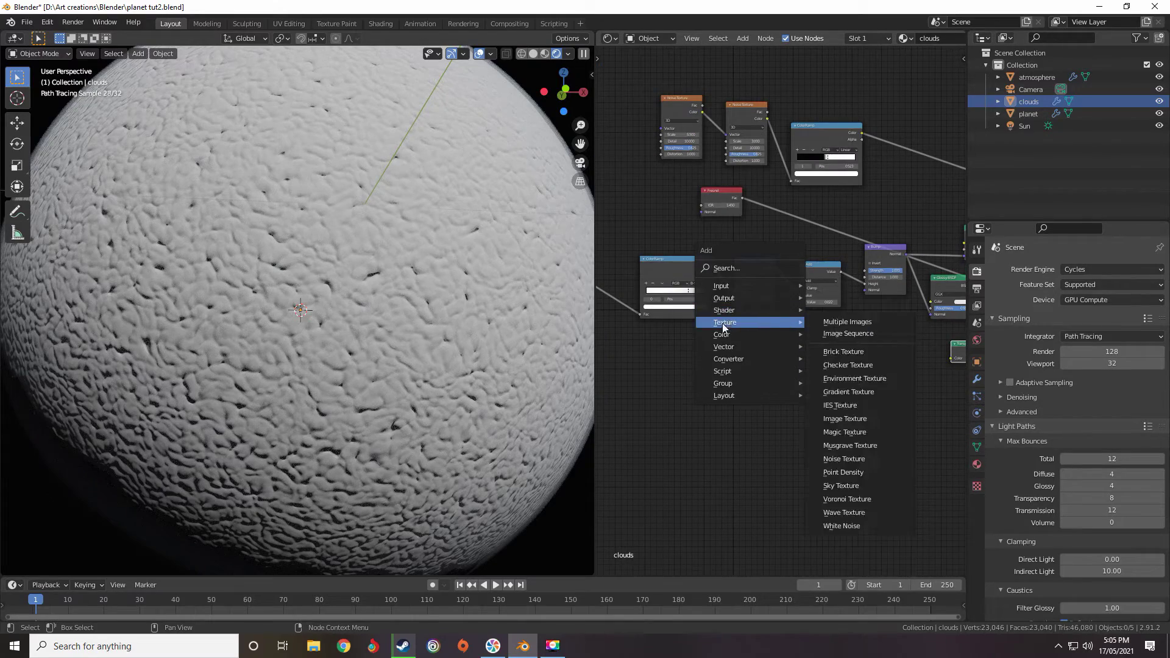
pyautogui.click(847, 458)
pyautogui.click(702, 342)
pyautogui.moveTo(743, 356); pyautogui.dragTo(800, 302)
# Set the new Noise Texture's Scale to 200
pyautogui.moveTo(729, 363); pyautogui.dragTo(795, 339, button='middle')
pyautogui.scroll(1, 795, 339)
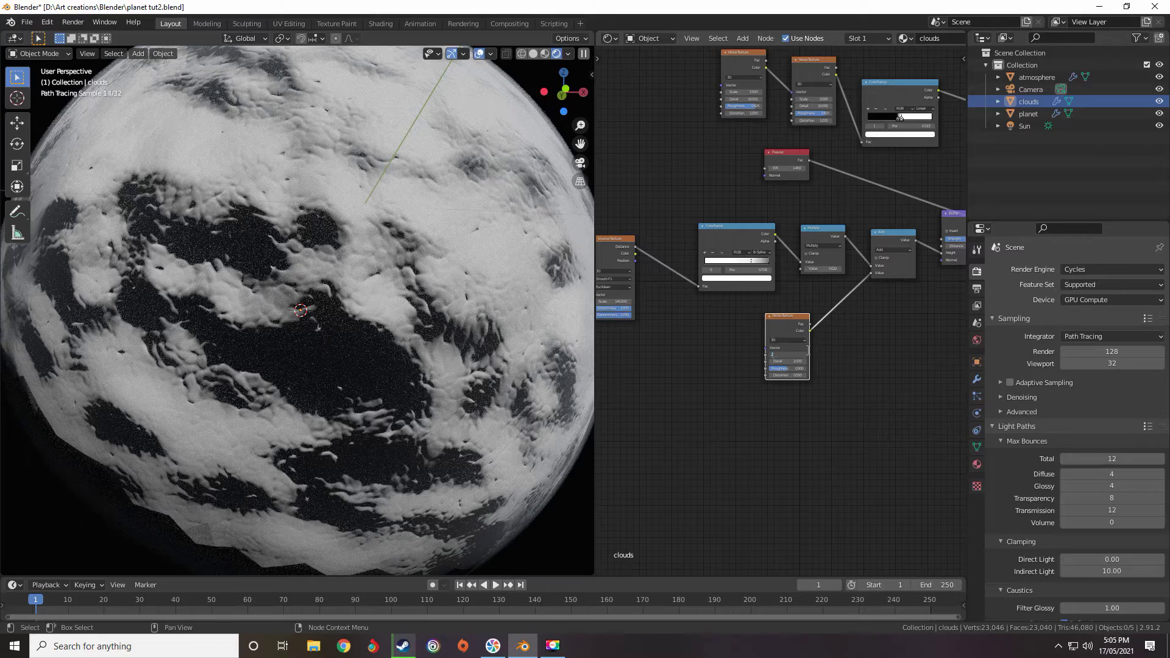
pyautogui.press('Return')
pyautogui.scroll(3, 784, 314)
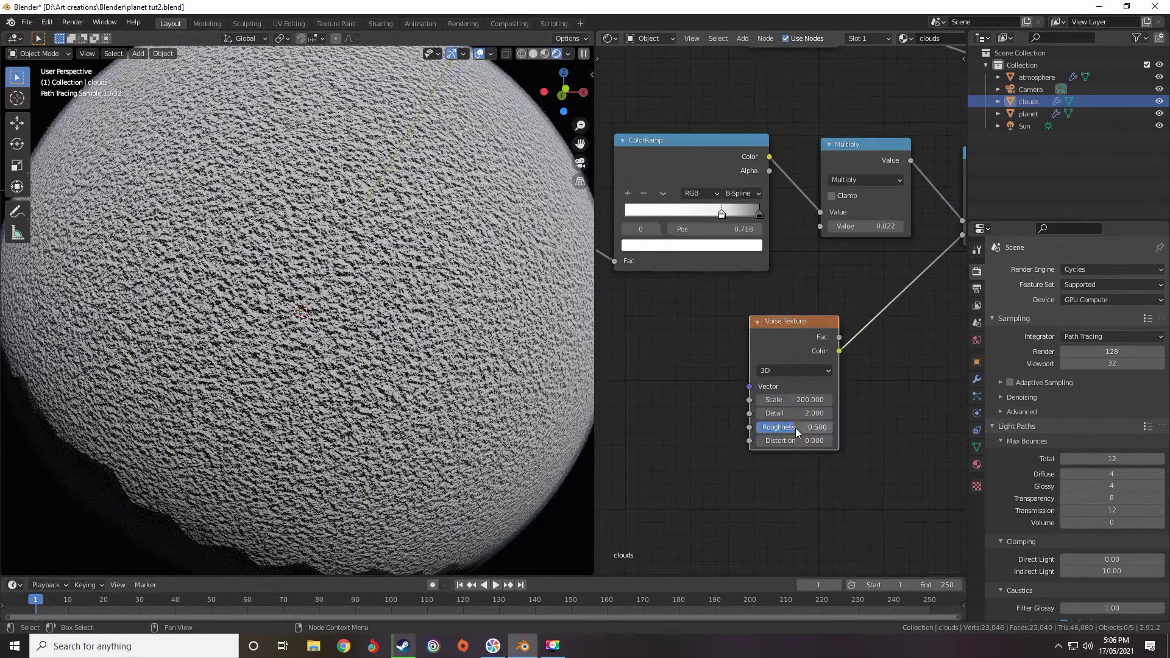
# Set the Roughness of the Noise Texture feeding the Add node to 0.2 and its Detail to 5
pyautogui.write('0.2')
pyautogui.press('Return')
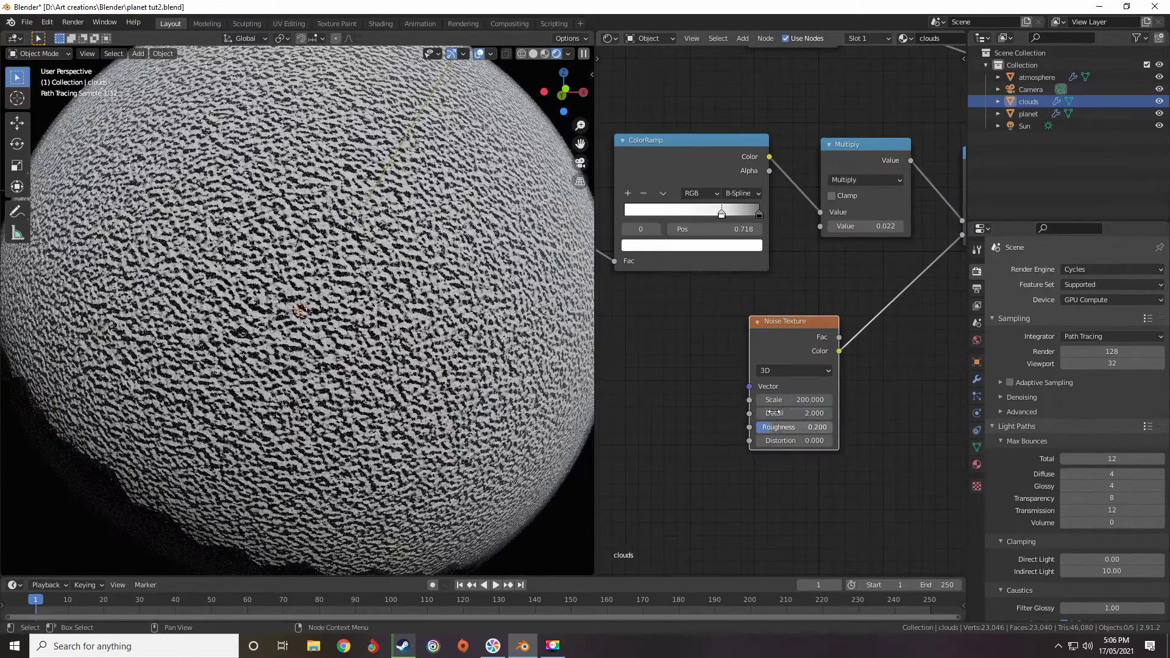
pyautogui.moveTo(821, 317); pyautogui.dragTo(770, 310, button='middle')
pyautogui.click(751, 372)
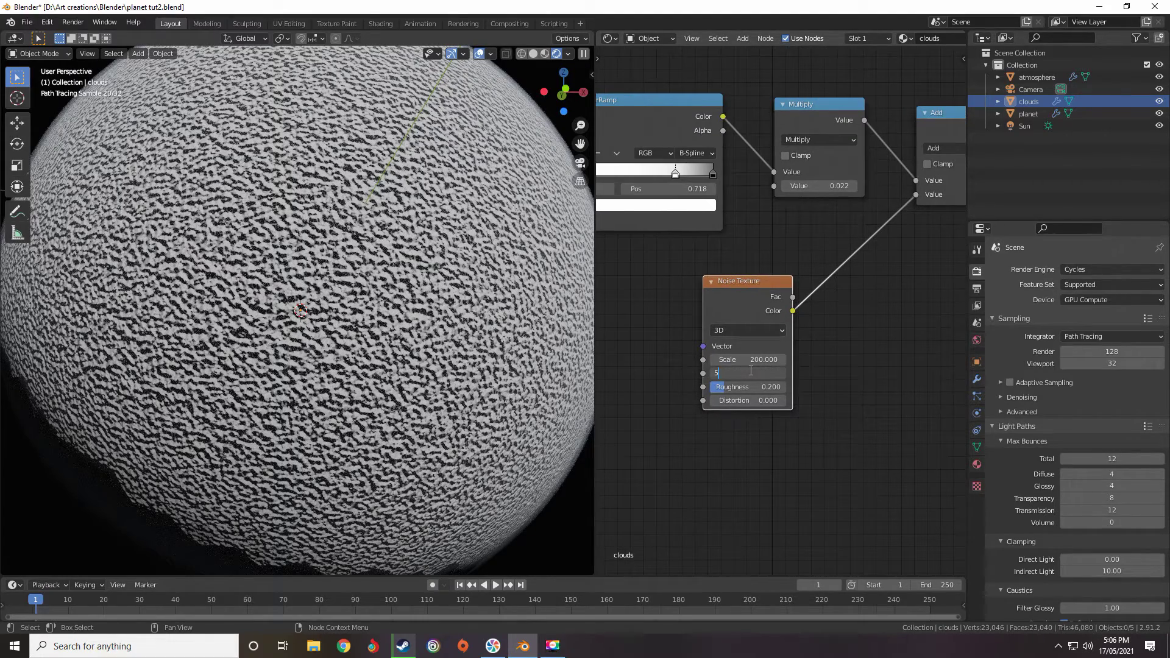
pyautogui.write('5')
pyautogui.press('Return')
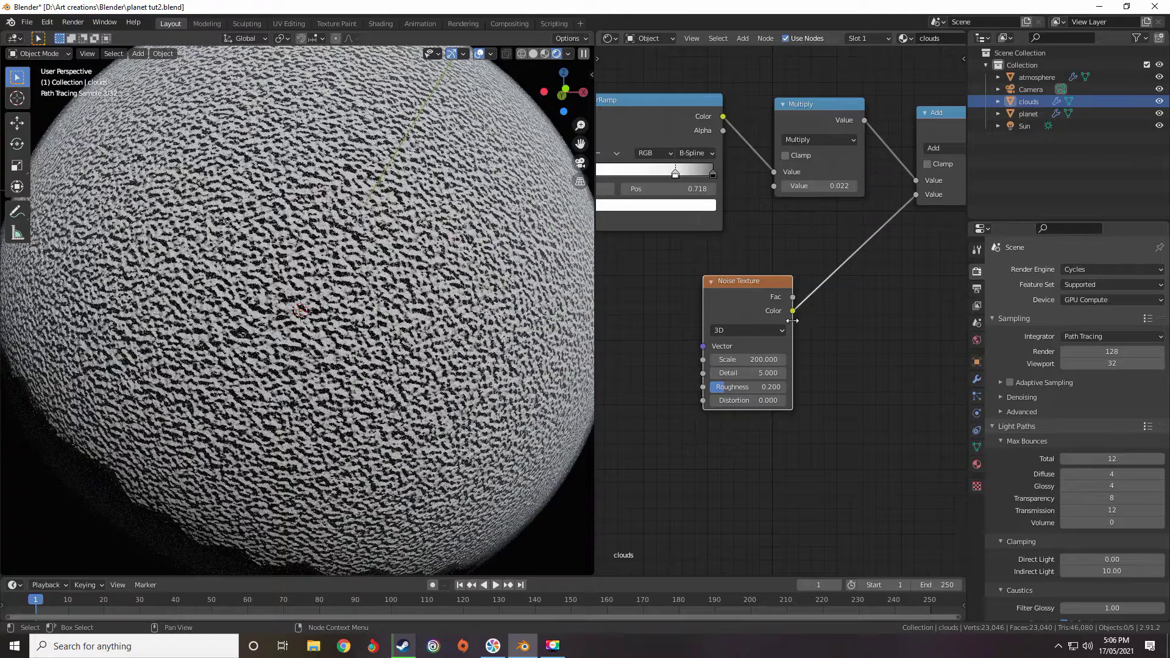
# Set the Scale of the Noise Texture feeding the Add node to 250
pyautogui.moveTo(816, 284)
pyautogui.mouseDown(button='middle')
pyautogui.moveTo(778, 310)
pyautogui.moveTo(763, 284)
pyautogui.moveTo(806, 300)
pyautogui.mouseUp(button='middle')
pyautogui.scroll(-2, 778, 308)
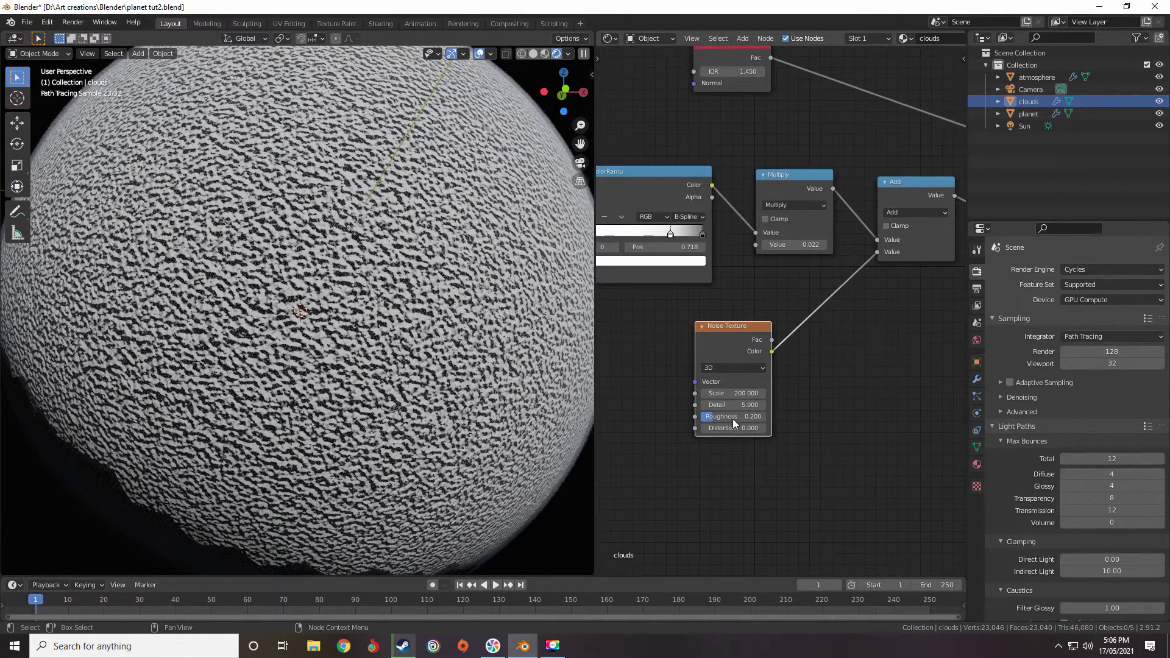
pyautogui.click(732, 393)
pyautogui.write('250')
pyautogui.press('Return')
# Duplicate the Multiply node and insert the copy between the lower Noise Texture and the Add node
pyautogui.moveTo(731, 392); pyautogui.dragTo(738, 399, button='middle')
pyautogui.scroll(-2, 854, 295)
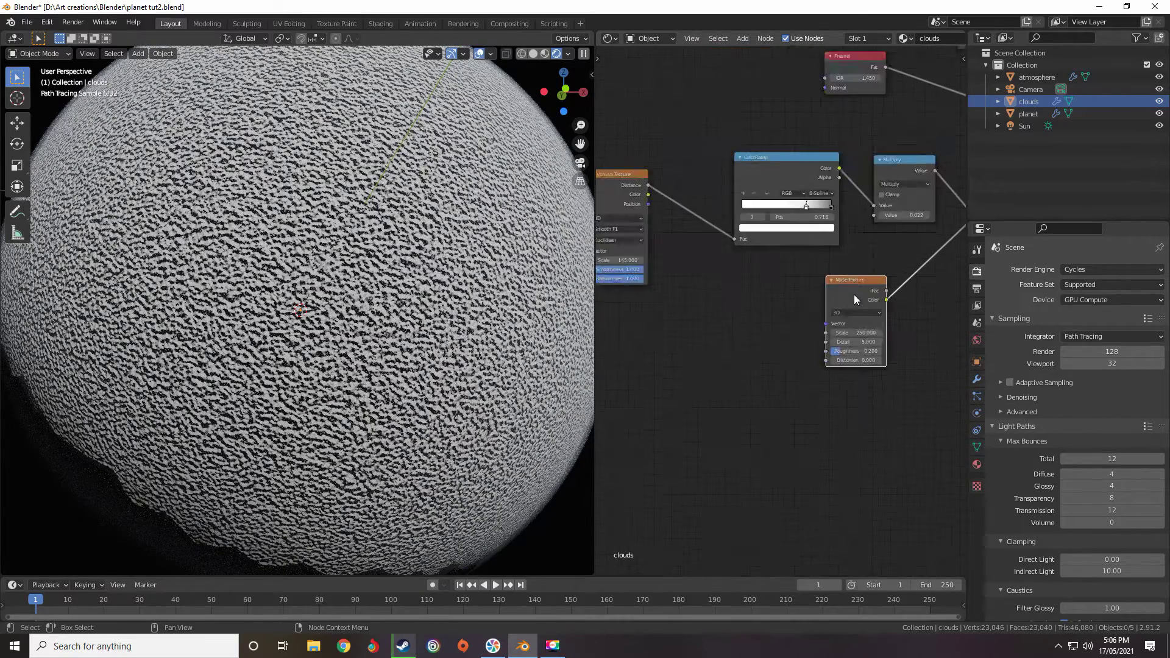
pyautogui.scroll(-4, 854, 294)
pyautogui.moveTo(854, 295); pyautogui.dragTo(810, 314, button='middle')
pyautogui.scroll(4, 802, 320)
pyautogui.moveTo(825, 258); pyautogui.dragTo(847, 216, button='middle')
pyautogui.click(870, 145)
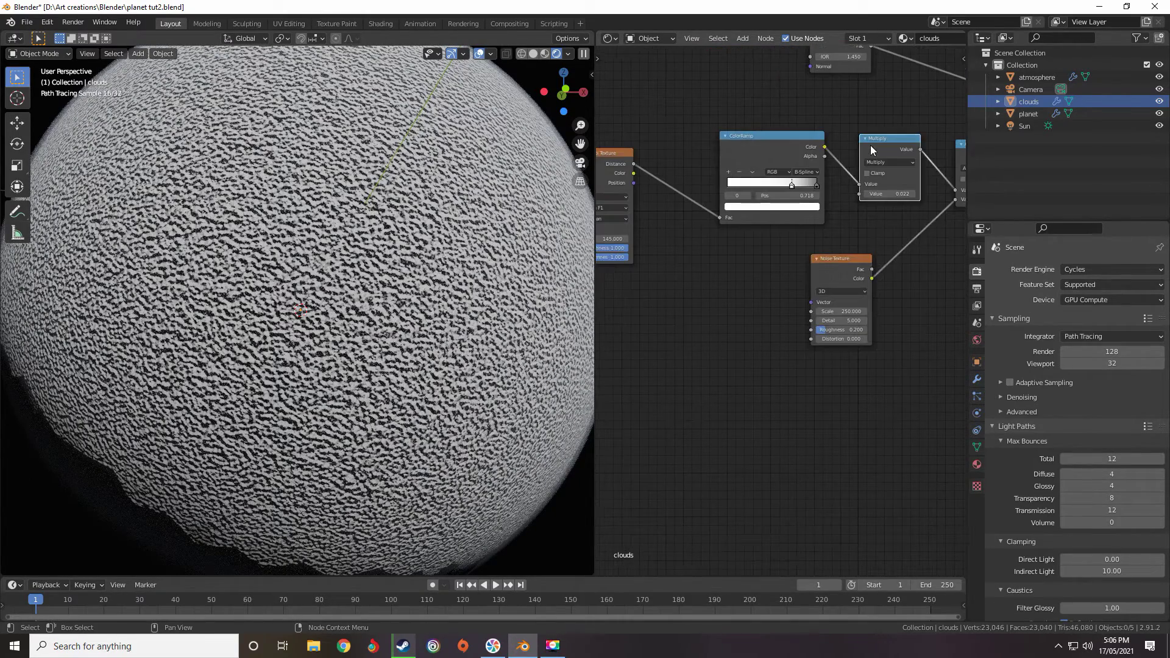
pyautogui.hotkey('shift', 'd')
pyautogui.click(903, 269)
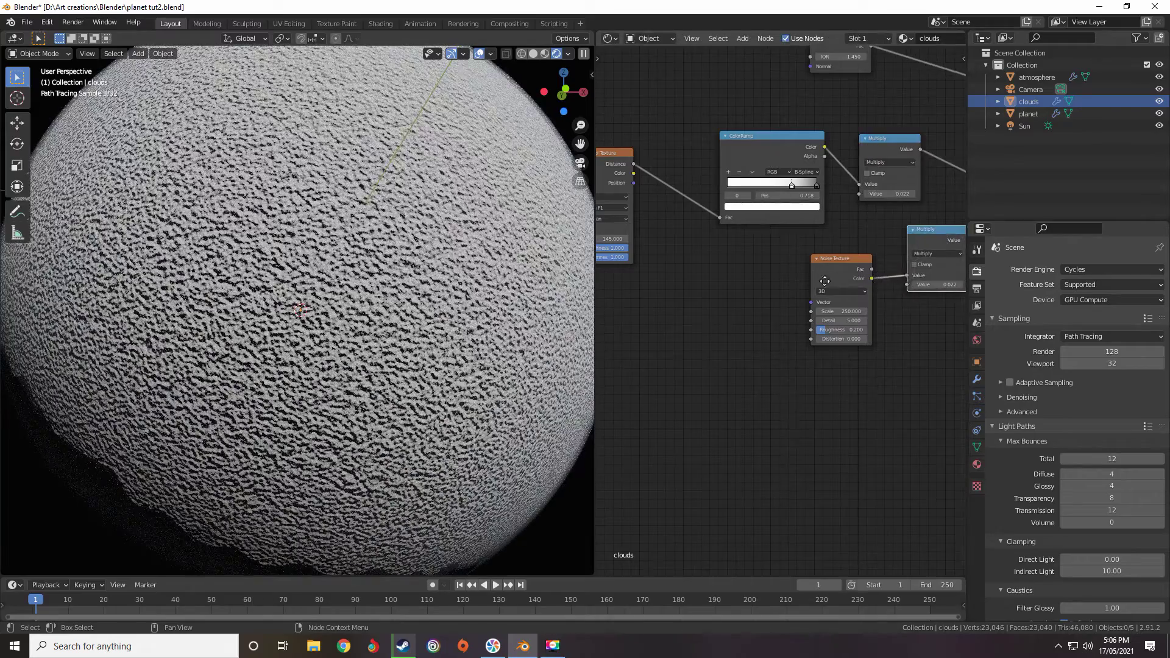
# Try values of 0.01 and 0 in the Multiply node after the lower Noise Texture
pyautogui.moveTo(825, 281); pyautogui.dragTo(751, 289, button='middle')
pyautogui.scroll(5, 795, 302)
pyautogui.moveTo(863, 305); pyautogui.dragTo(797, 306, button='middle')
pyautogui.click(865, 282)
pyautogui.write('0.01')
pyautogui.press('Return')
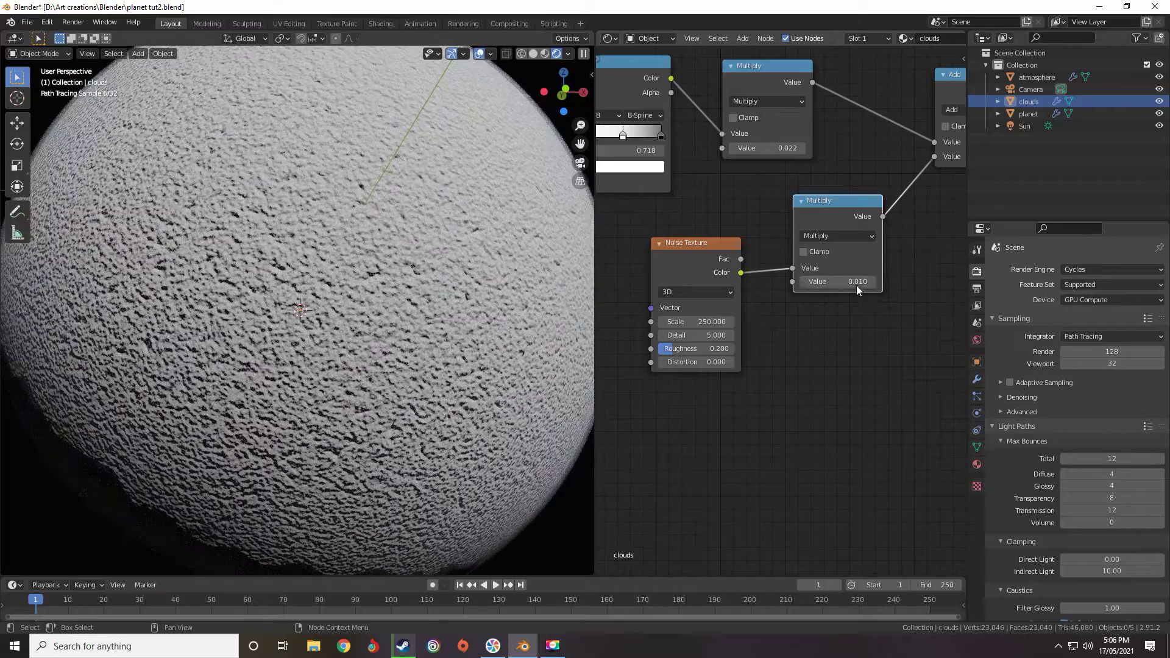
pyautogui.click(857, 285)
pyautogui.write('0')
pyautogui.press('Return')
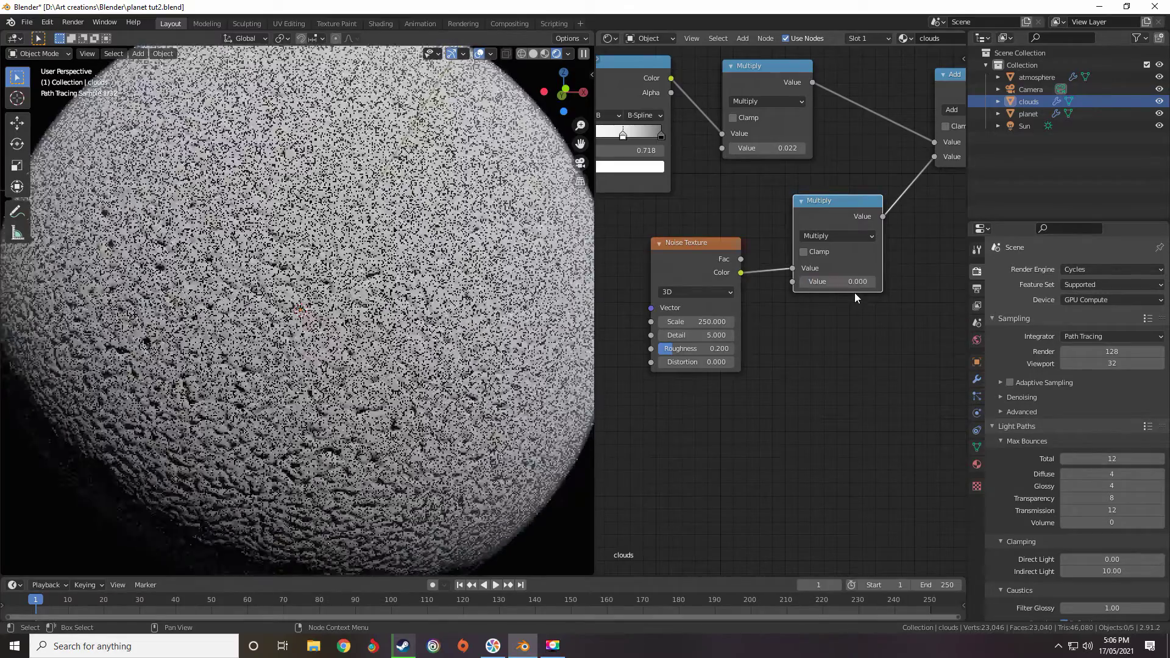
# Set the value of the Multiply node after the lower Noise Texture to 0.005
pyautogui.click(855, 284)
pyautogui.write('0.005')
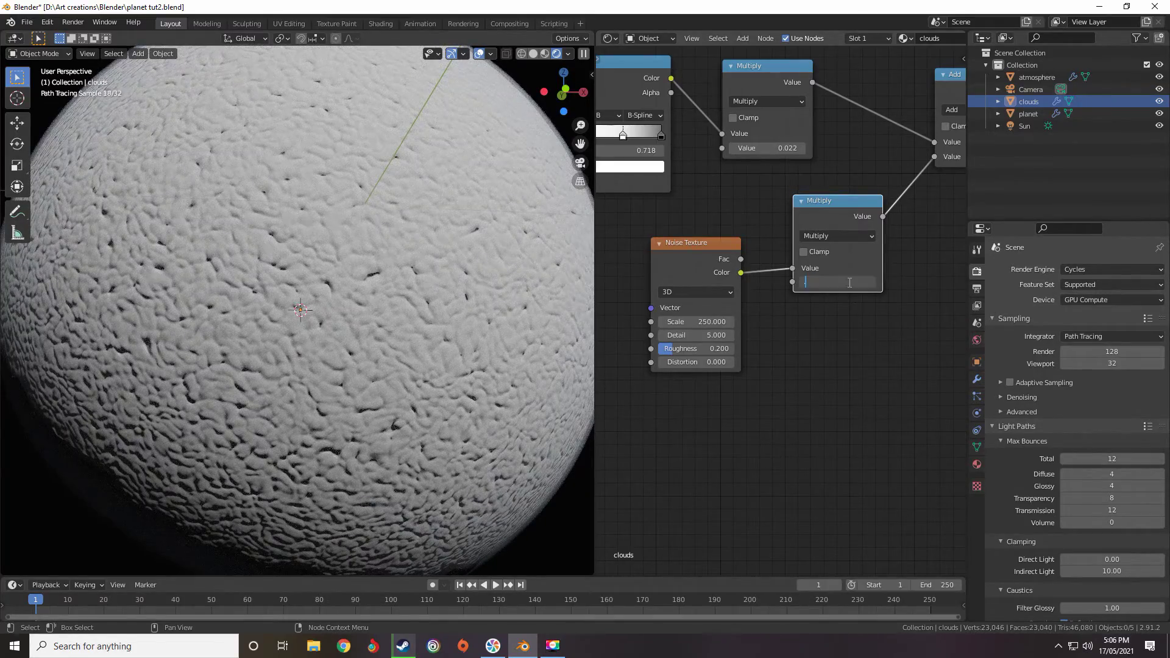
pyautogui.press('Return')
# Duplicate the upper Multiply node and insert the copy between the Add node and the Bump node's Height
pyautogui.scroll(-4, 421, 224)
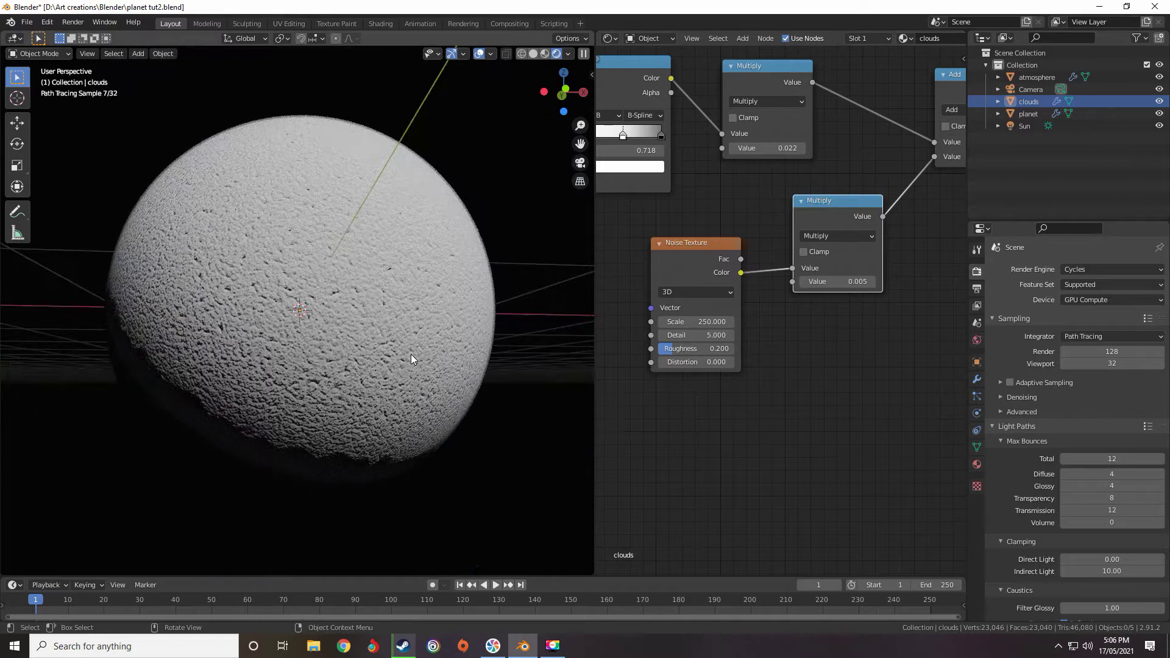
pyautogui.scroll(-3, 674, 372)
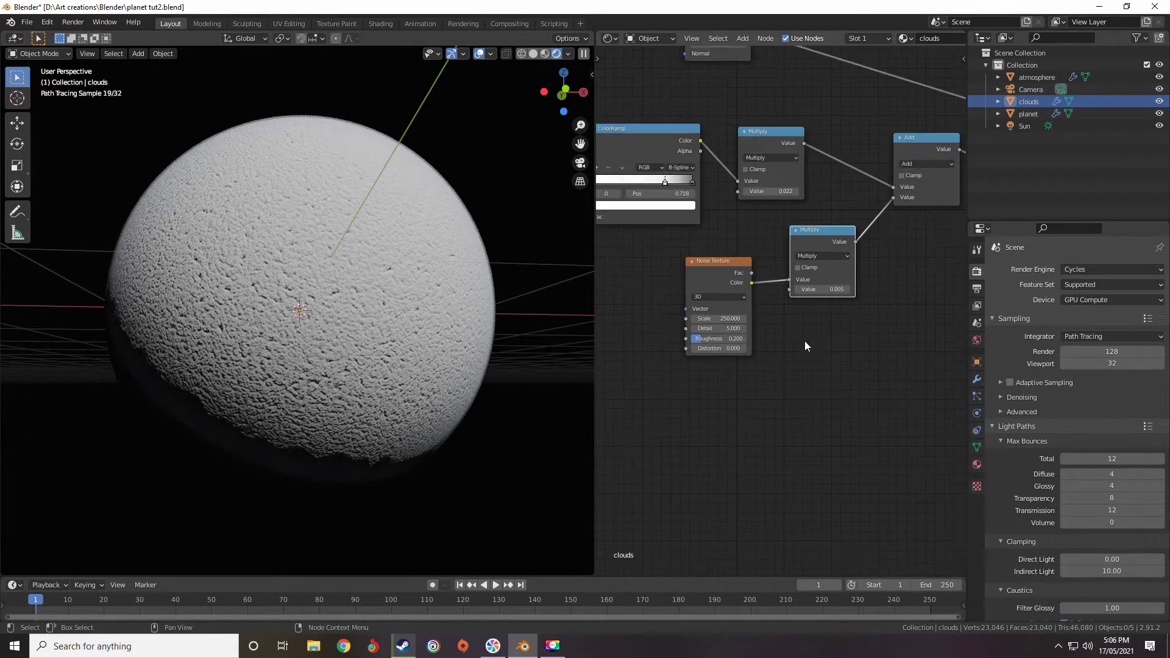
pyautogui.moveTo(804, 341); pyautogui.dragTo(724, 370, button='middle')
pyautogui.scroll(1, 707, 314)
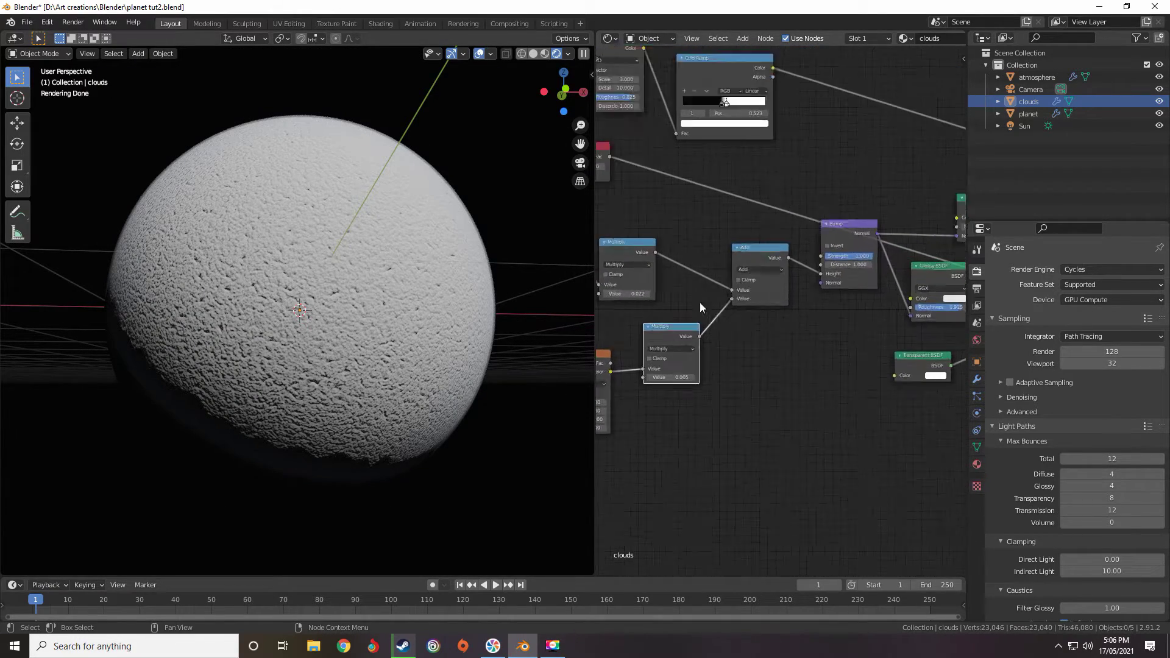
pyautogui.click(635, 254)
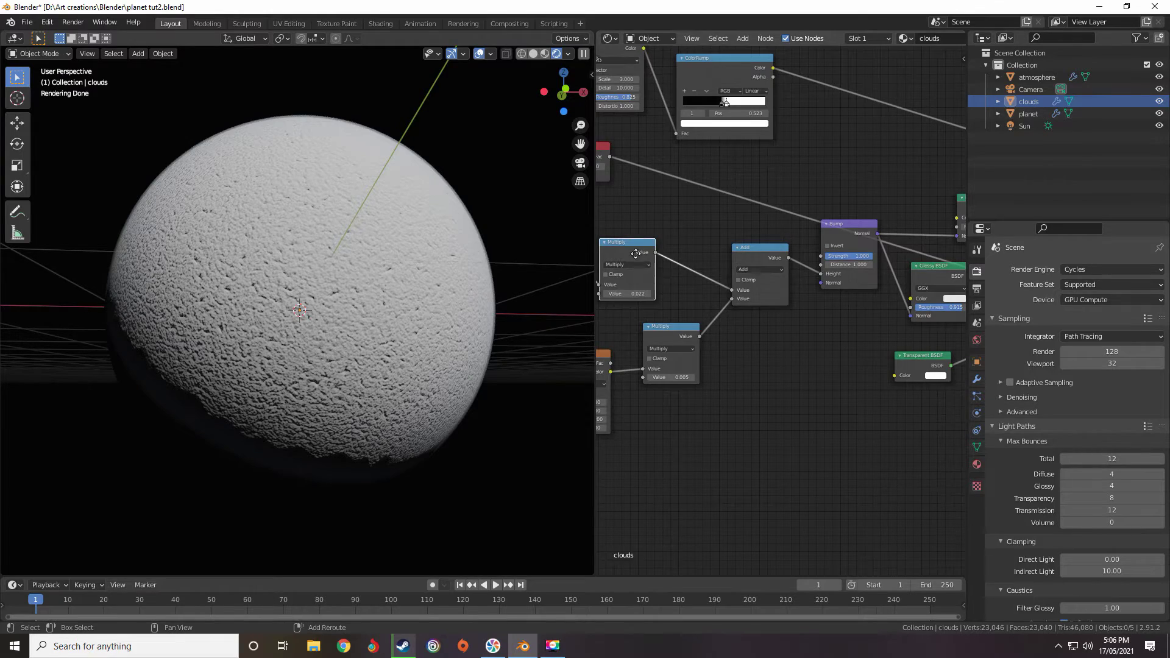
pyautogui.hotkey('shift', 'd')
pyautogui.click(836, 280)
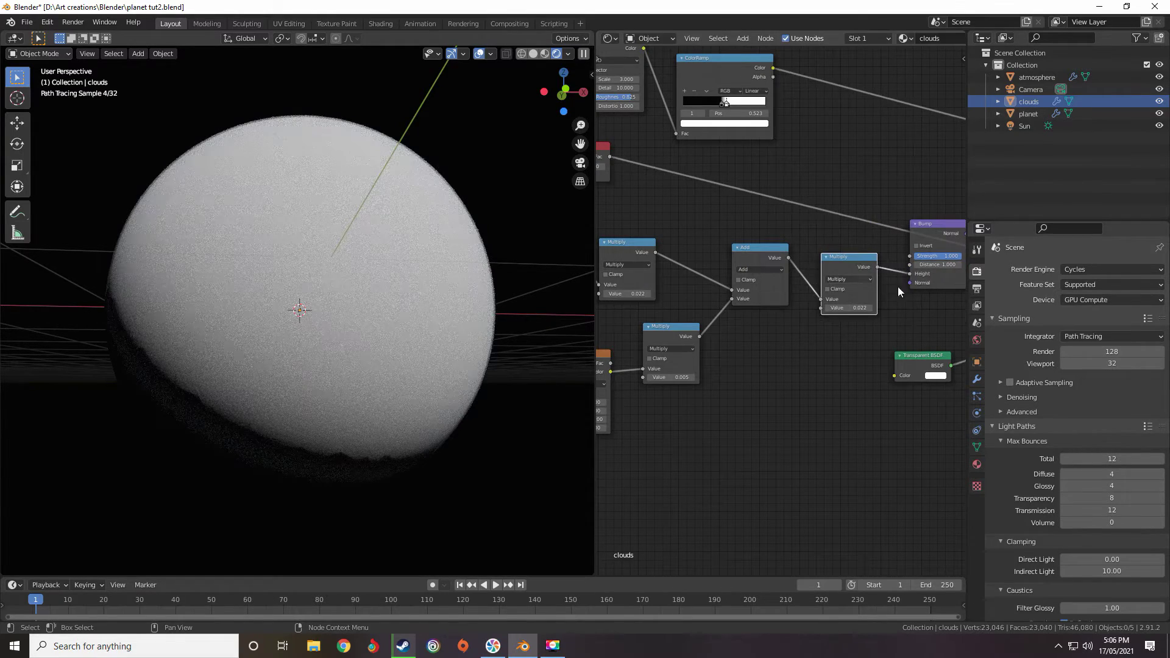
# Try values of 1, 0.7 and 0.6 in the Multiply node directly before the Bump node
pyautogui.scroll(2, 832, 287)
pyautogui.scroll(2, 833, 286)
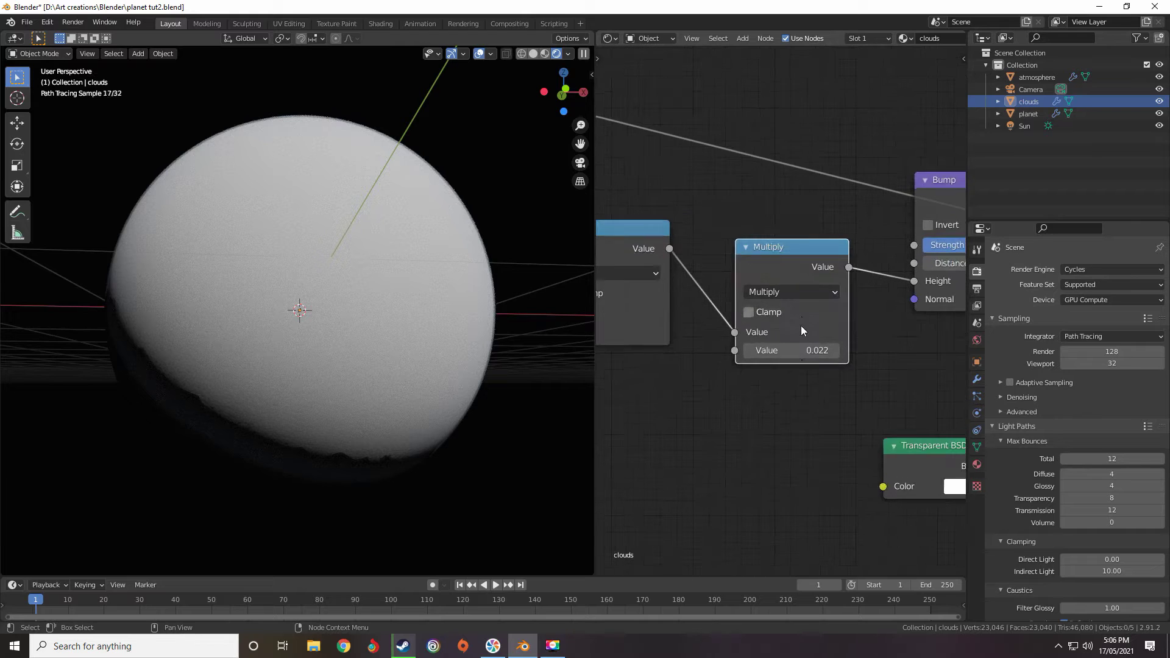
pyautogui.scroll(1, 802, 350)
pyautogui.click(799, 354)
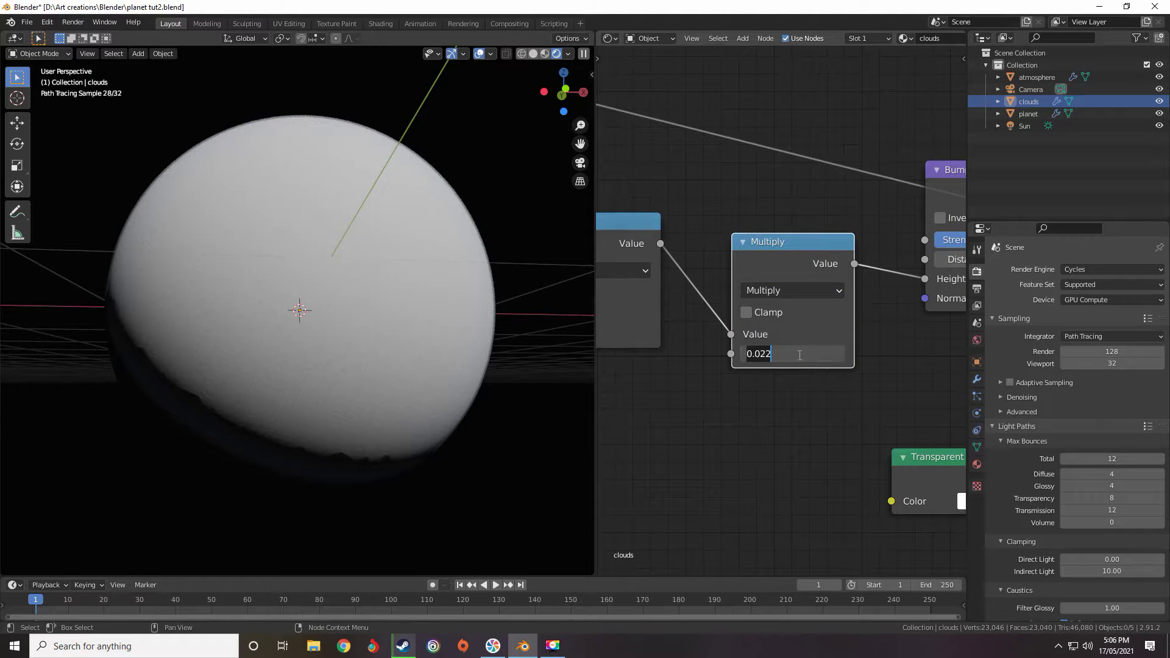
pyautogui.write('1')
pyautogui.press('Return')
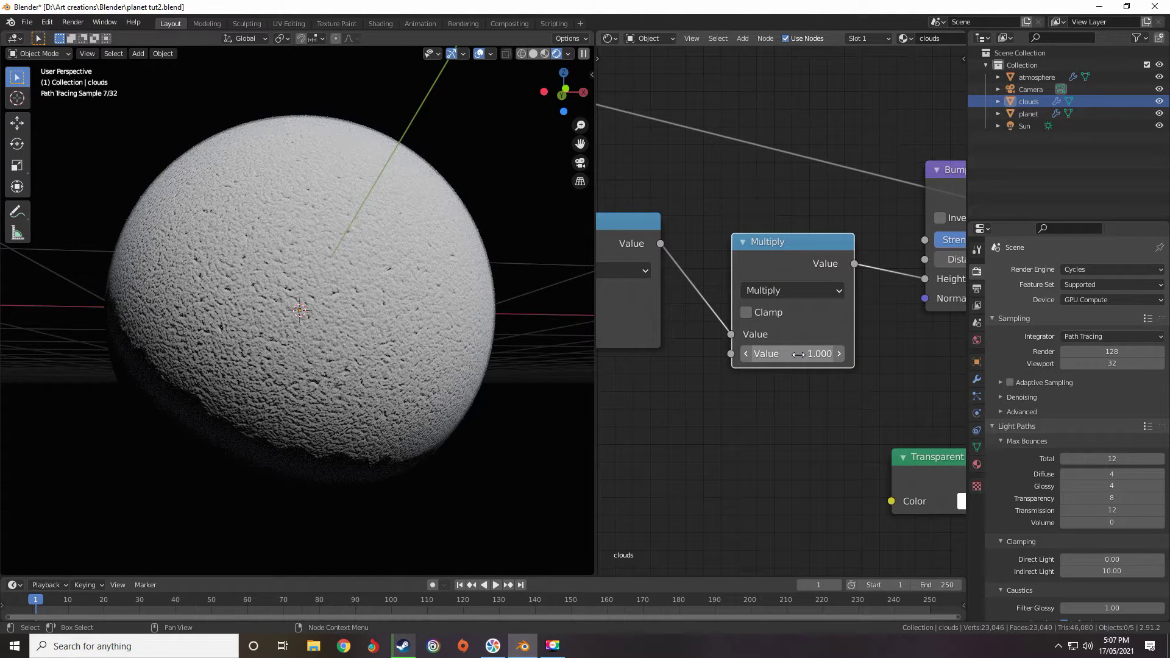
pyautogui.click(799, 355)
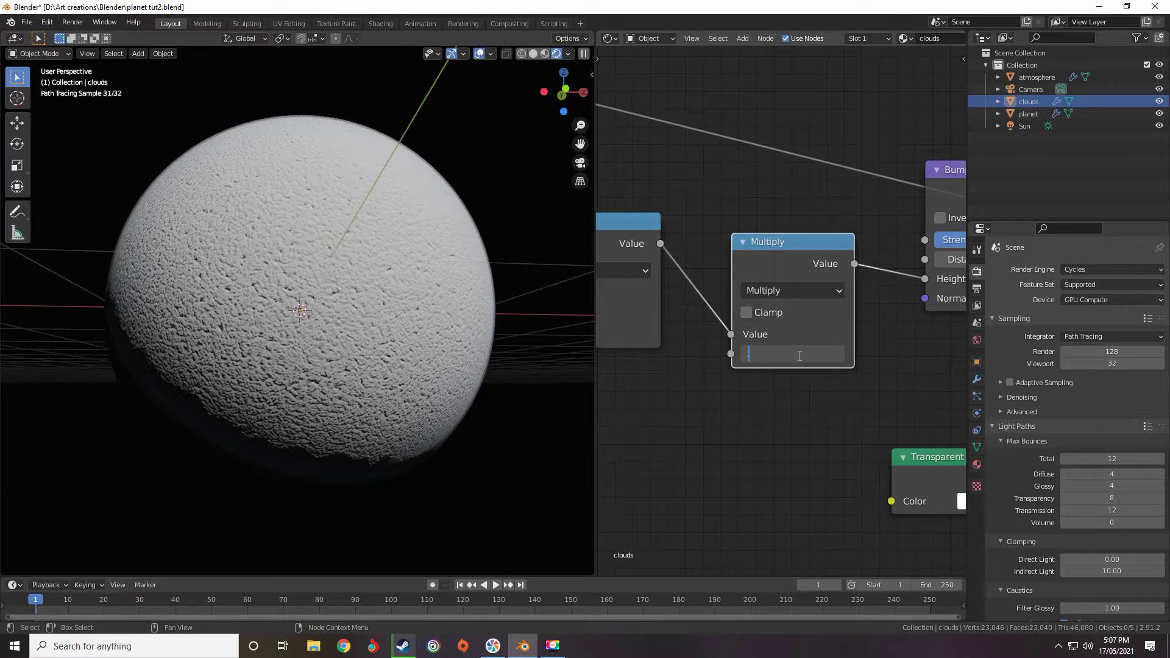
pyautogui.write('.7')
pyautogui.press('Return')
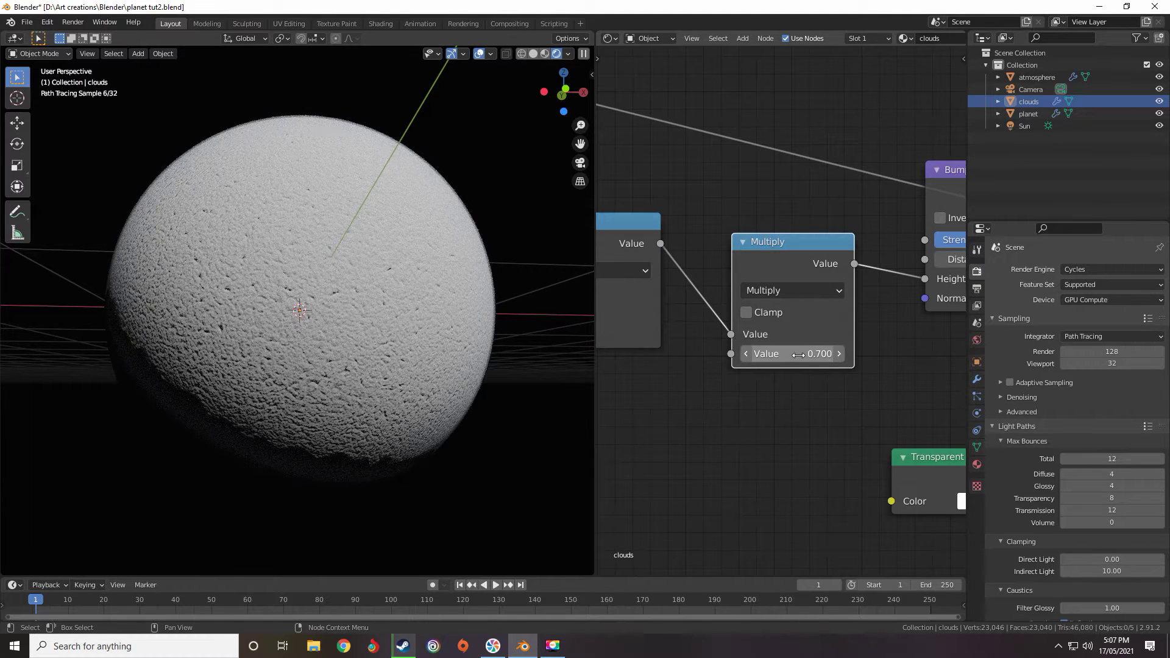
pyautogui.click(799, 354)
pyautogui.write('6')
pyautogui.press('Return')
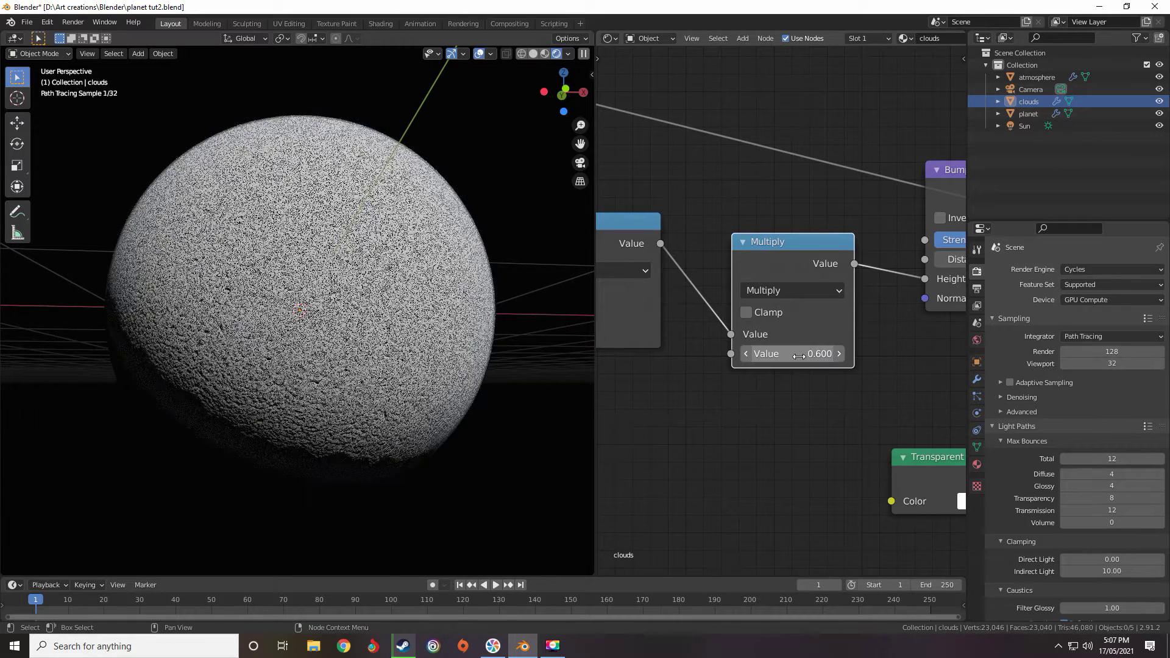
# Connect the final Mix Shader's output to the Surface input of the Material Output
pyautogui.scroll(-3, 788, 345)
pyautogui.scroll(-5, 788, 345)
pyautogui.moveTo(788, 345); pyautogui.dragTo(703, 352, button='middle')
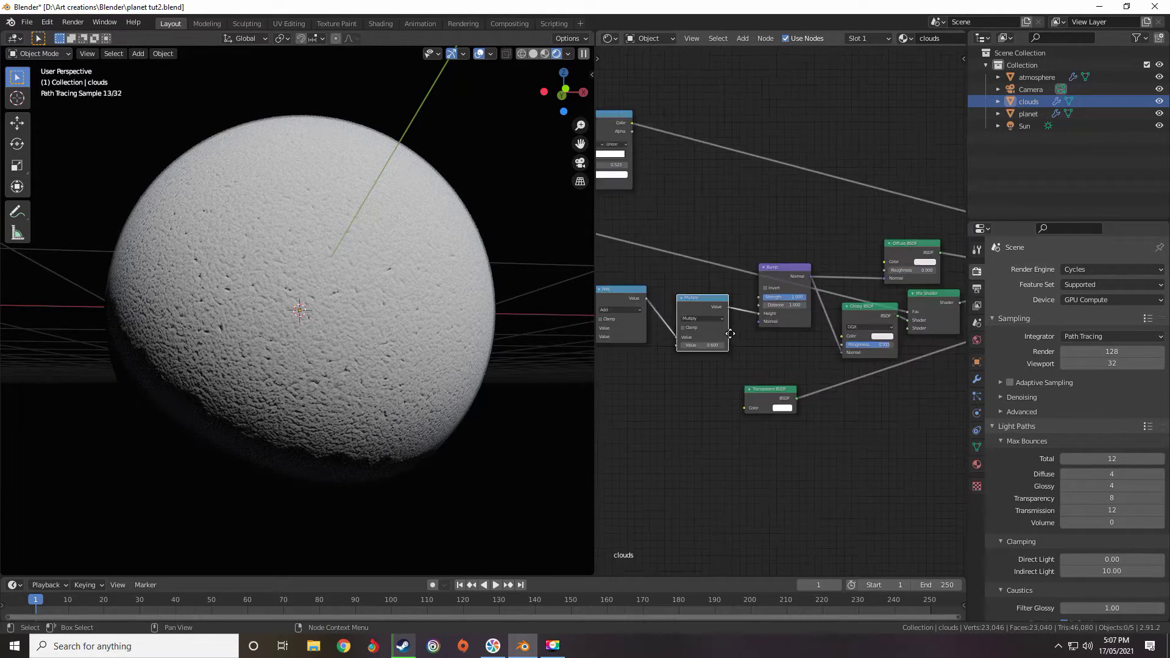
pyautogui.moveTo(626, 333); pyautogui.dragTo(860, 295, button='middle')
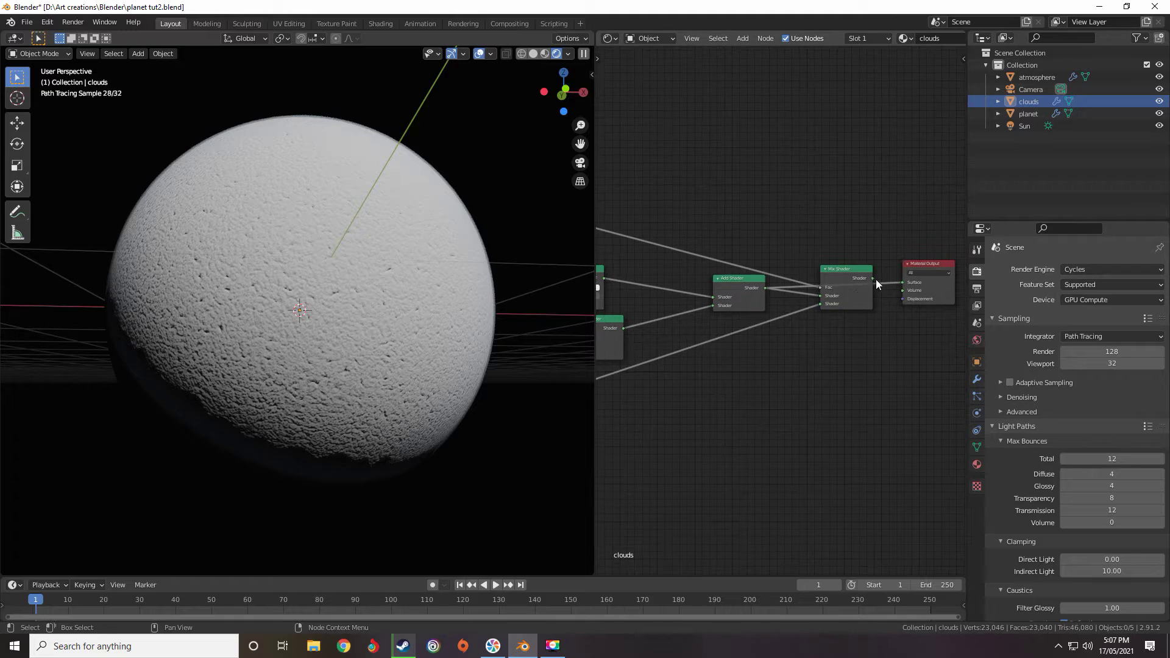
pyautogui.moveTo(873, 278); pyautogui.dragTo(902, 283)
# Set the value of the Multiply node directly before the Bump node to 0.25
pyautogui.moveTo(724, 337); pyautogui.dragTo(912, 309, button='middle')
pyautogui.scroll(3, 279, 440)
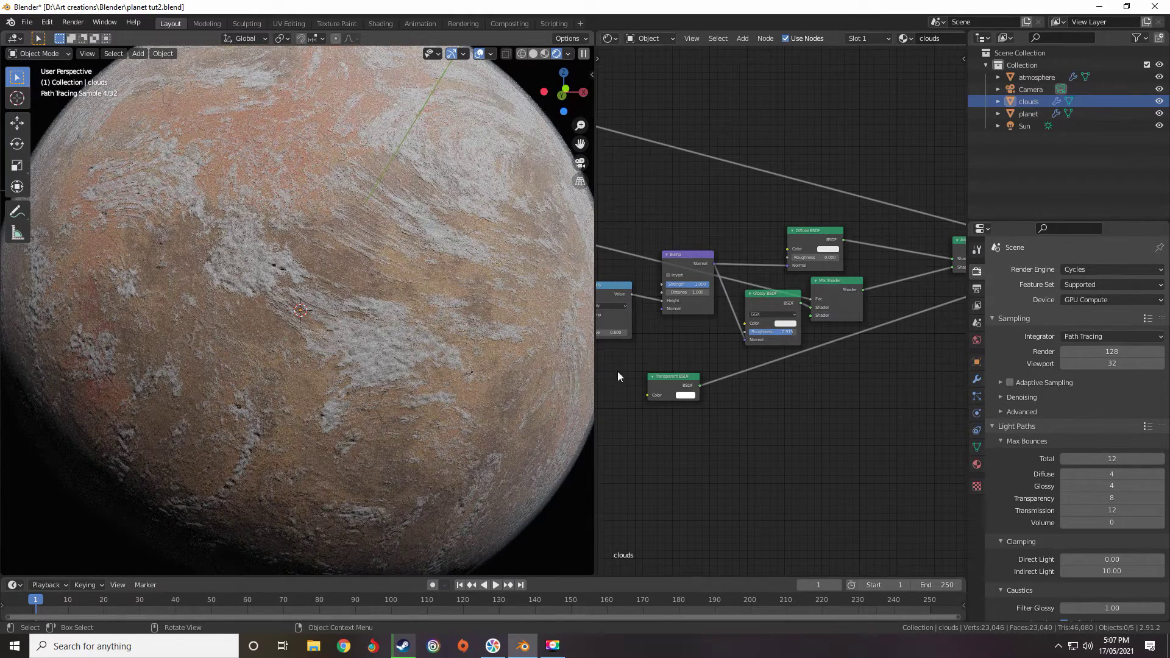
pyautogui.moveTo(709, 332); pyautogui.dragTo(917, 303, button='middle')
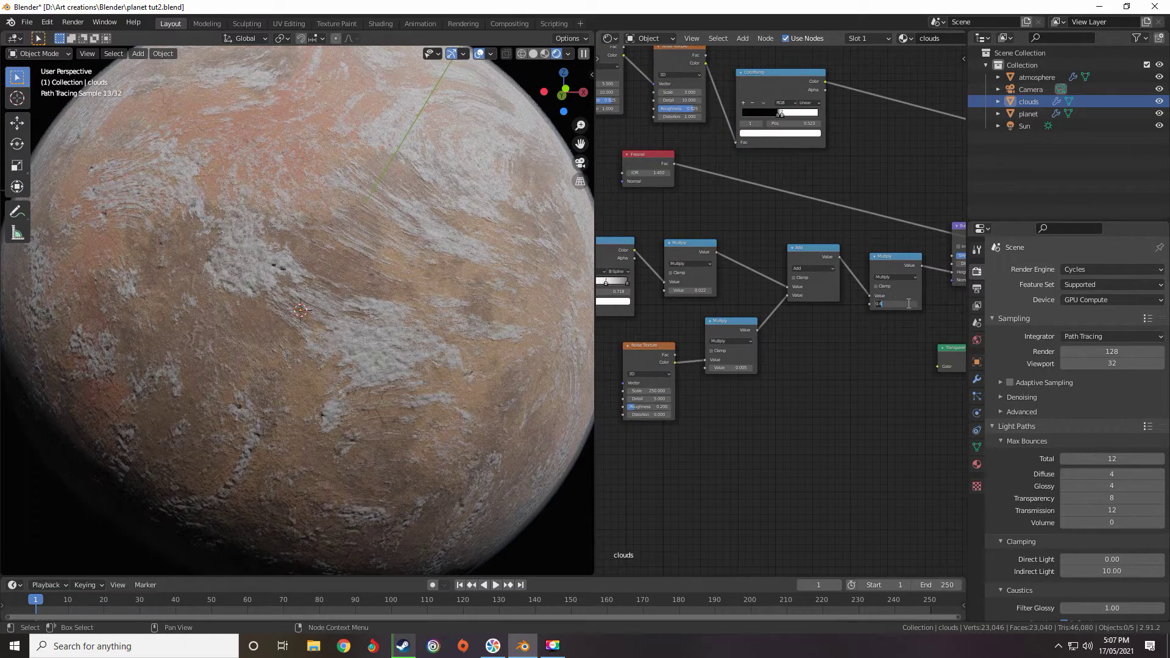
pyautogui.press('Return')
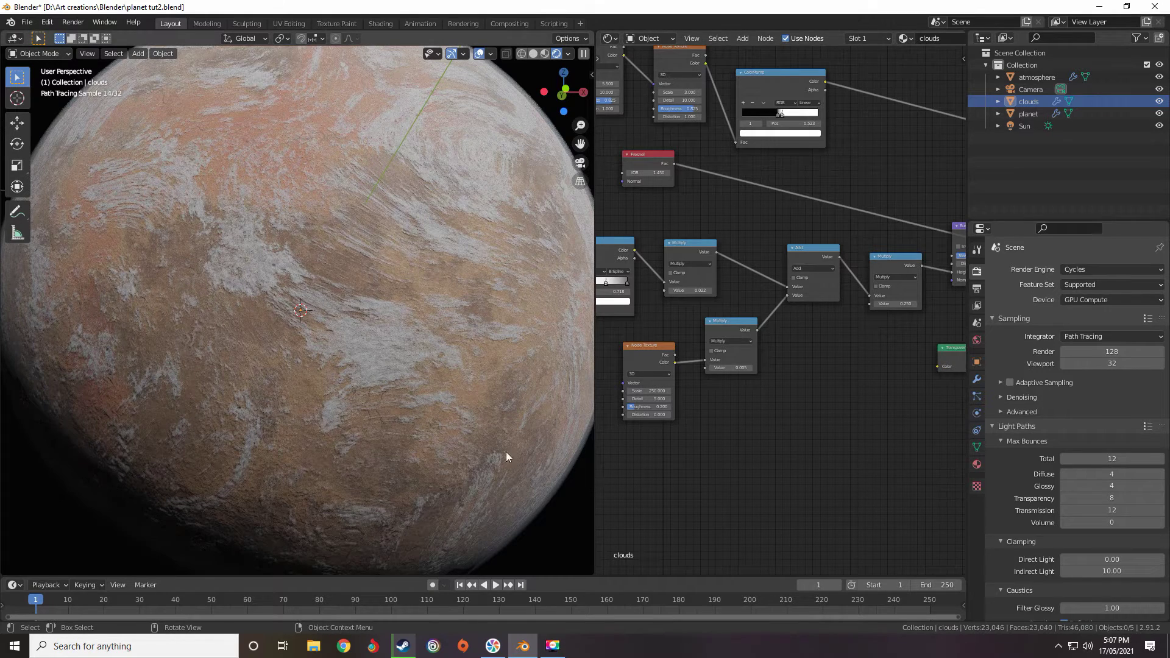
# Check the clouds on the rendered planet and switch the 3D viewport's shading to Solid
pyautogui.scroll(-2, 837, 372)
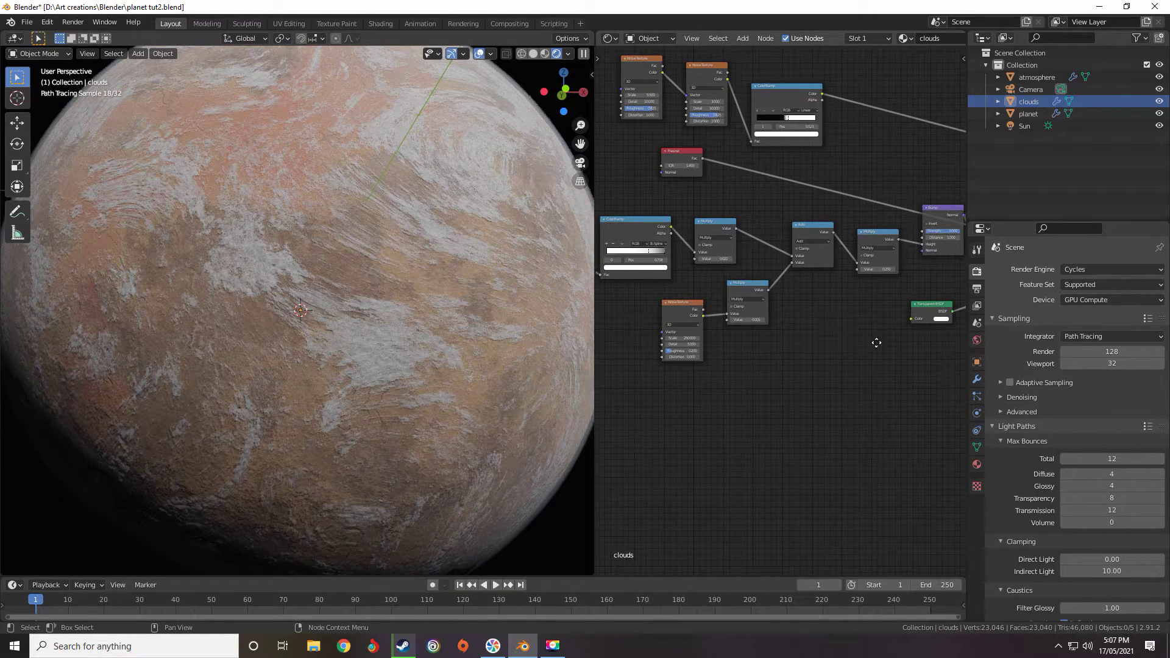
pyautogui.scroll(4, 872, 342)
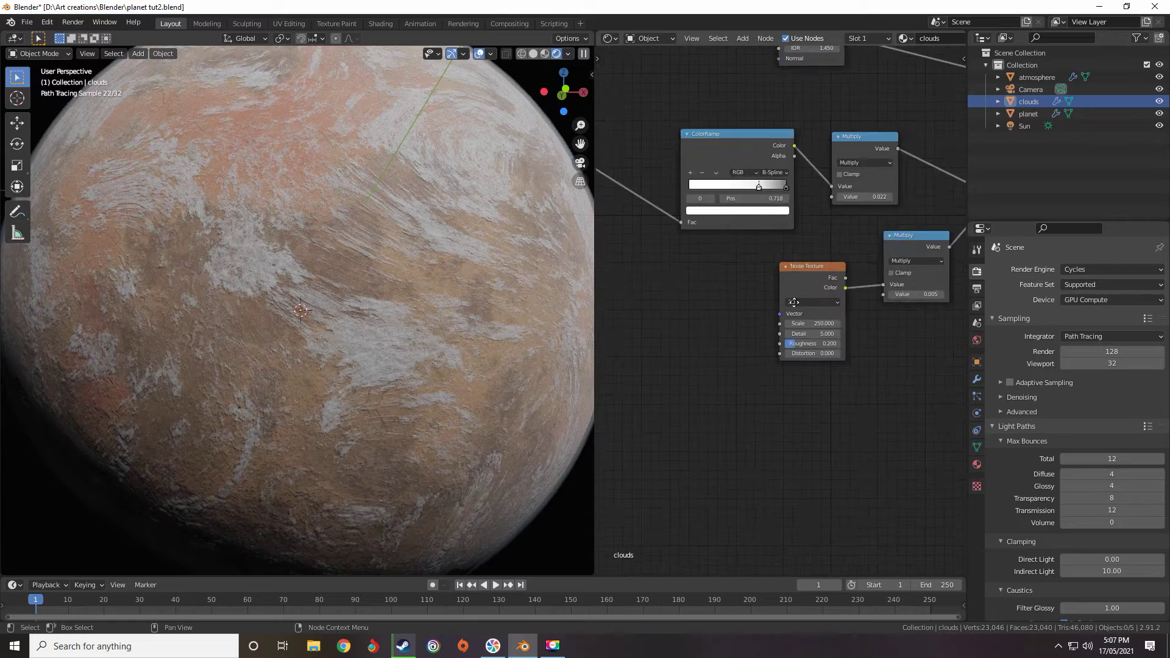
pyautogui.moveTo(793, 302); pyautogui.dragTo(666, 315, button='middle')
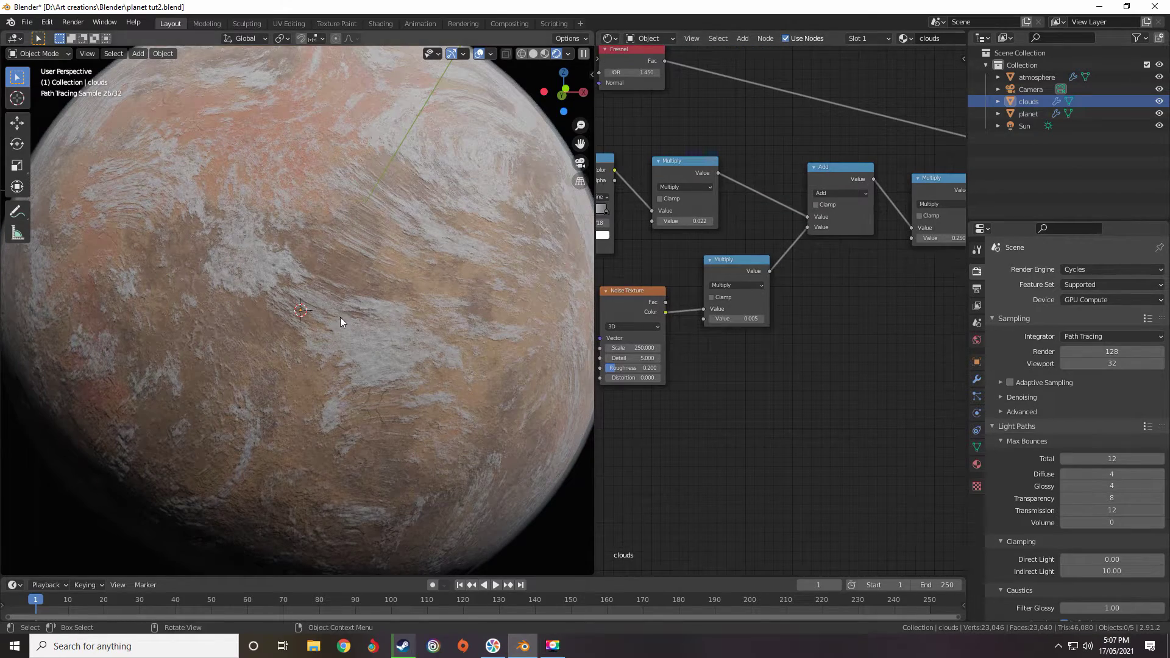
pyautogui.scroll(-2, 342, 315)
pyautogui.press('z')
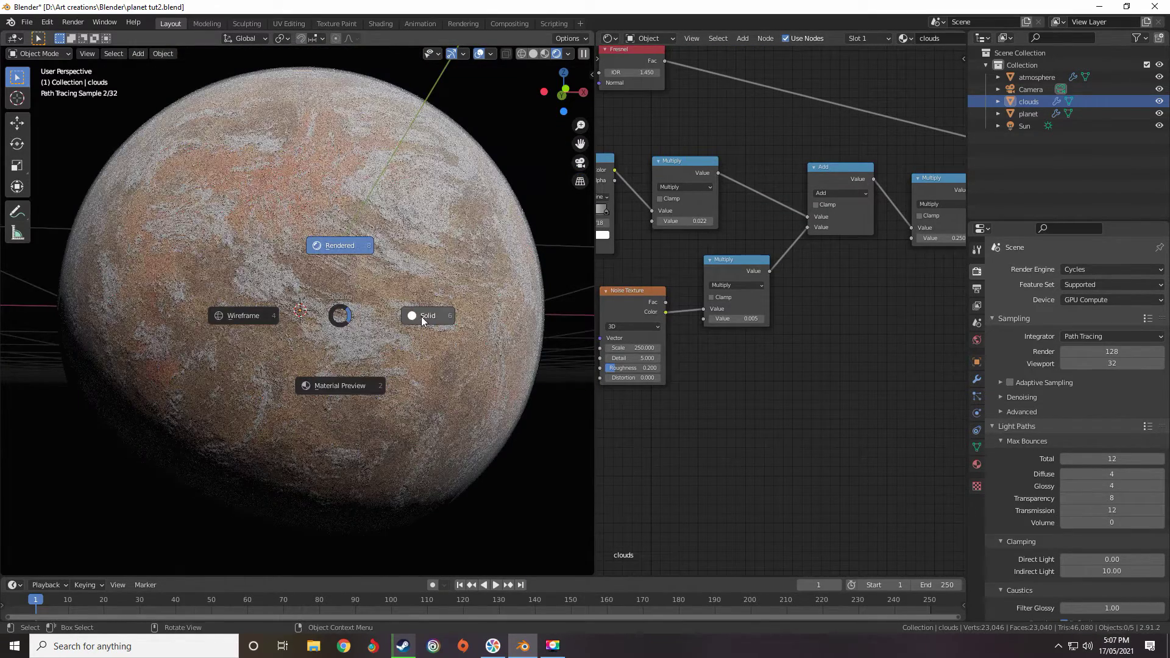
pyautogui.click(422, 317)
# Duplicate the Add node and insert the copy between the original Add node and the last Multiply node
pyautogui.scroll(3, 810, 308)
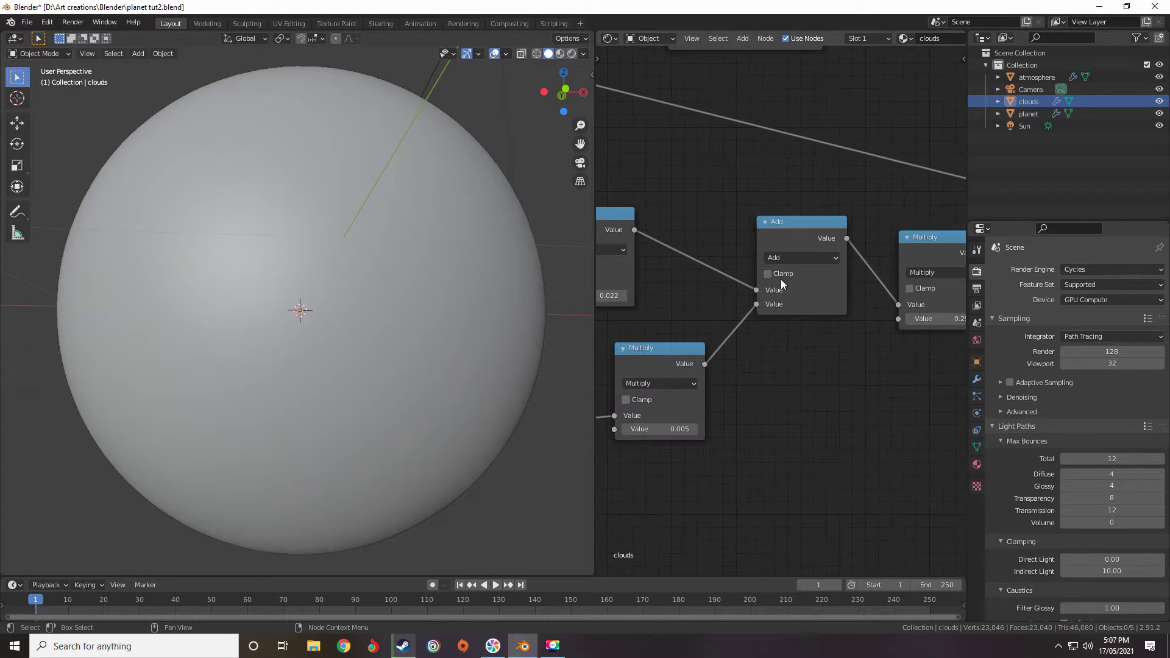
pyautogui.click(783, 237)
pyautogui.moveTo(818, 312); pyautogui.dragTo(772, 269, button='middle')
pyautogui.scroll(-4, 768, 313)
pyautogui.hotkey('shift', 'd')
pyautogui.click(821, 332)
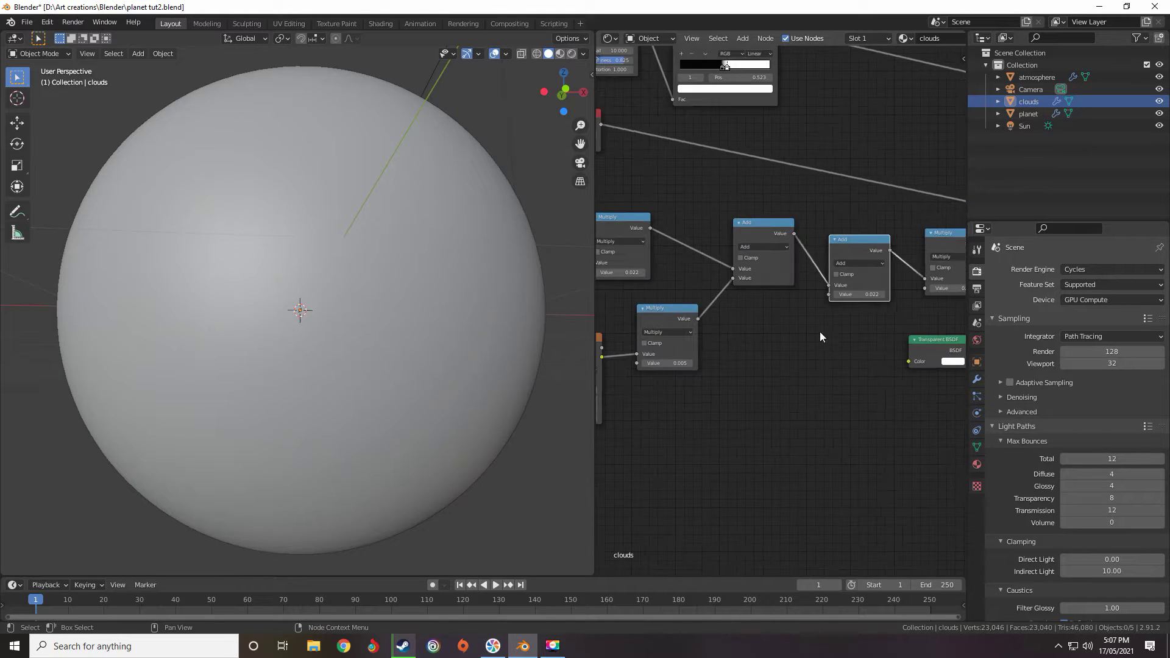
# Duplicate the lower Noise Texture with its Multiply node and connect the copied Multiply to the new Add node's second Value input
pyautogui.scroll(-2, 805, 329)
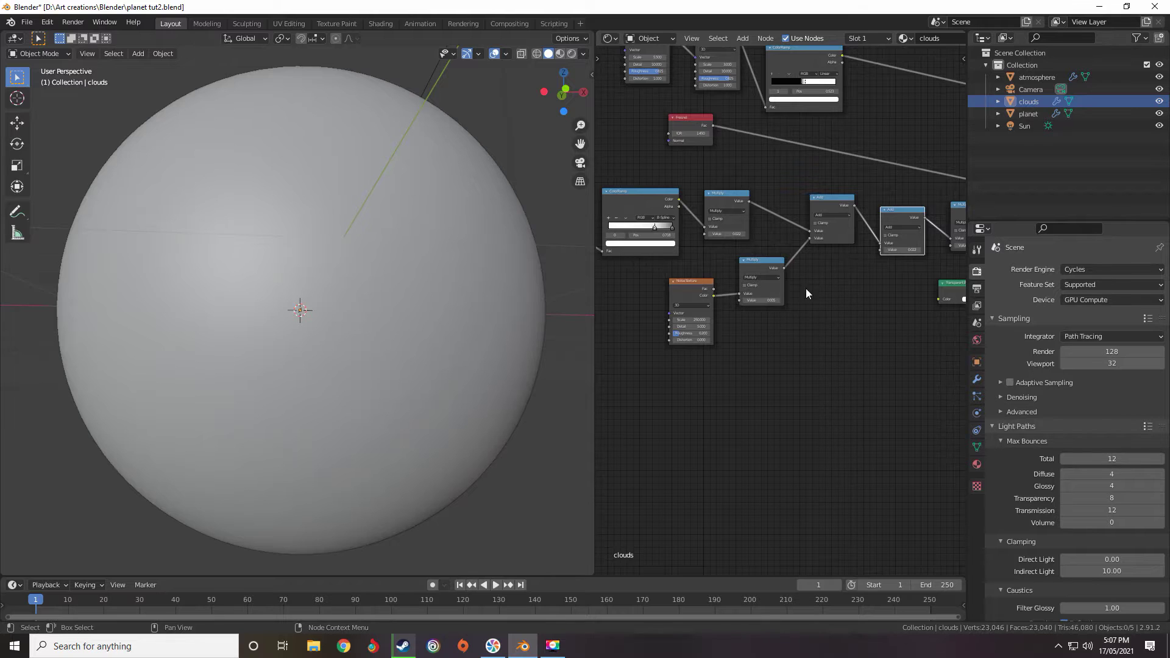
pyautogui.moveTo(806, 287); pyautogui.dragTo(692, 321)
pyautogui.hotkey('shift', 'd')
pyautogui.click(739, 404)
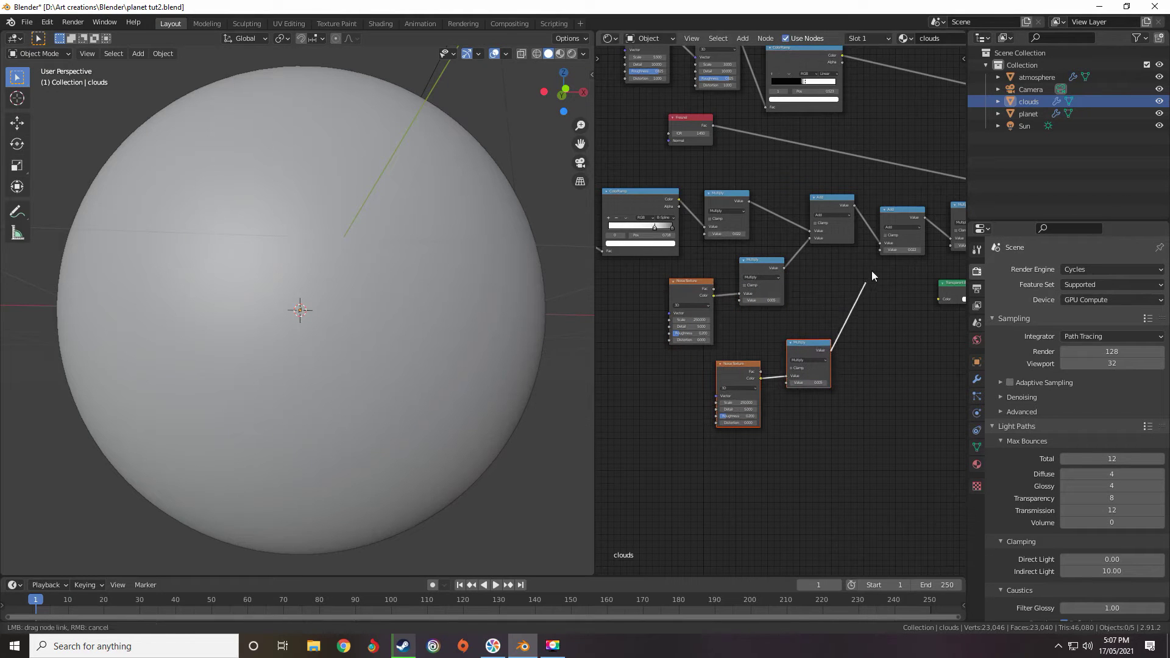
pyautogui.scroll(4, 765, 418)
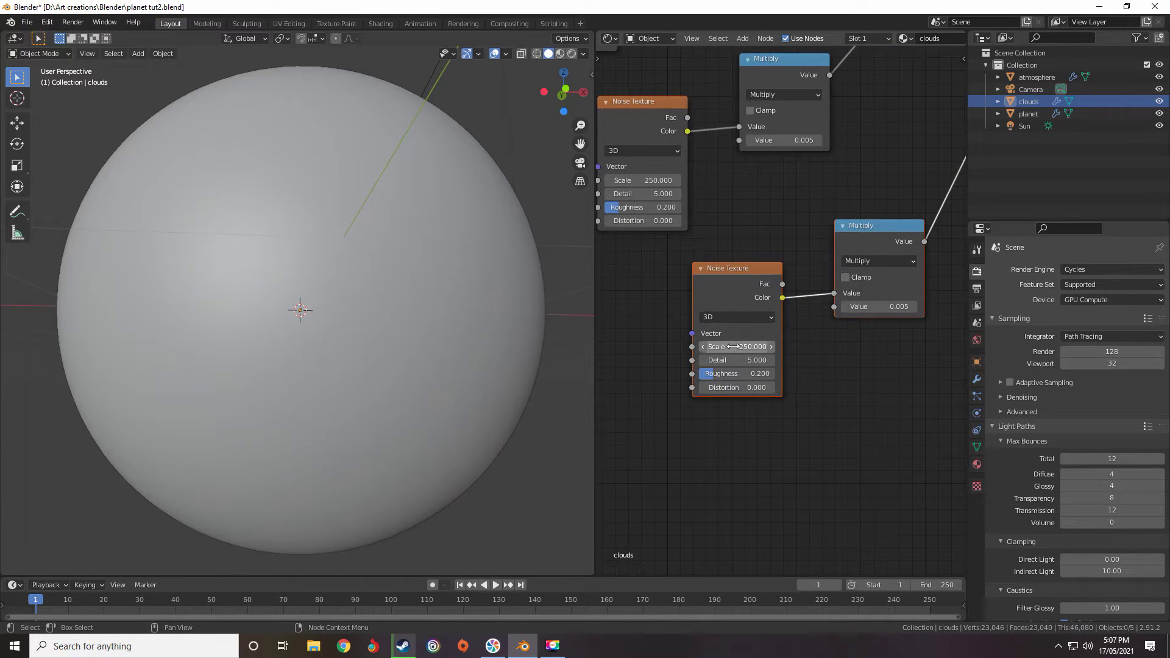
# Set the Scale of the copied lower Noise Texture to 1000
pyautogui.moveTo(717, 347); pyautogui.dragTo(725, 347)
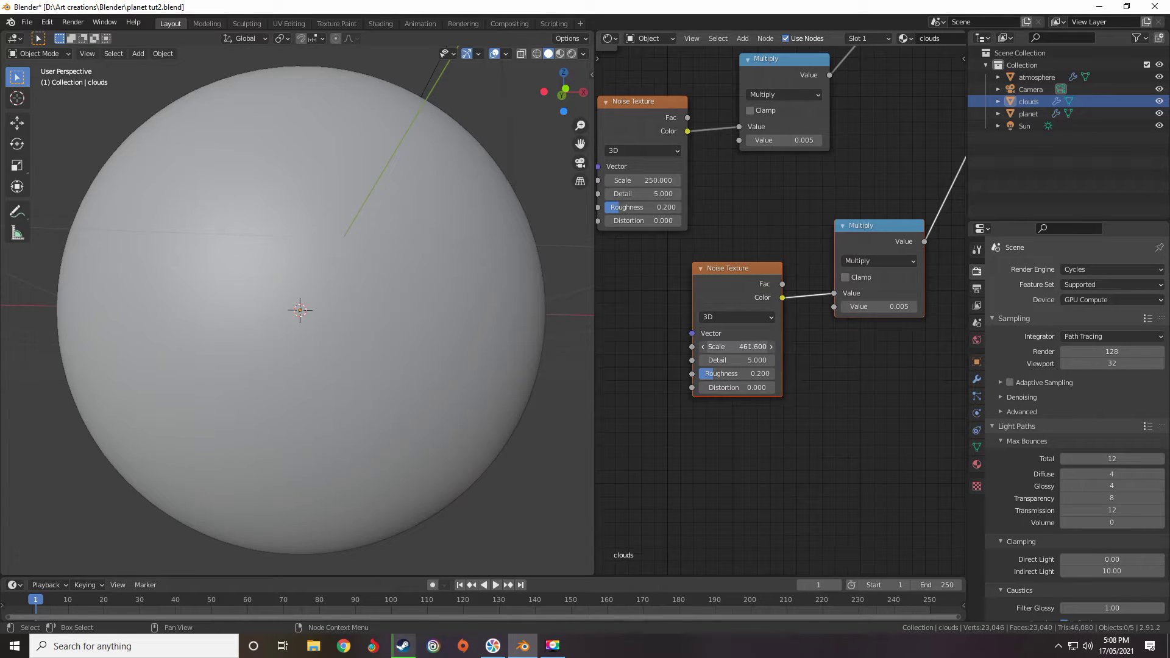
pyautogui.scroll(-3, 762, 390)
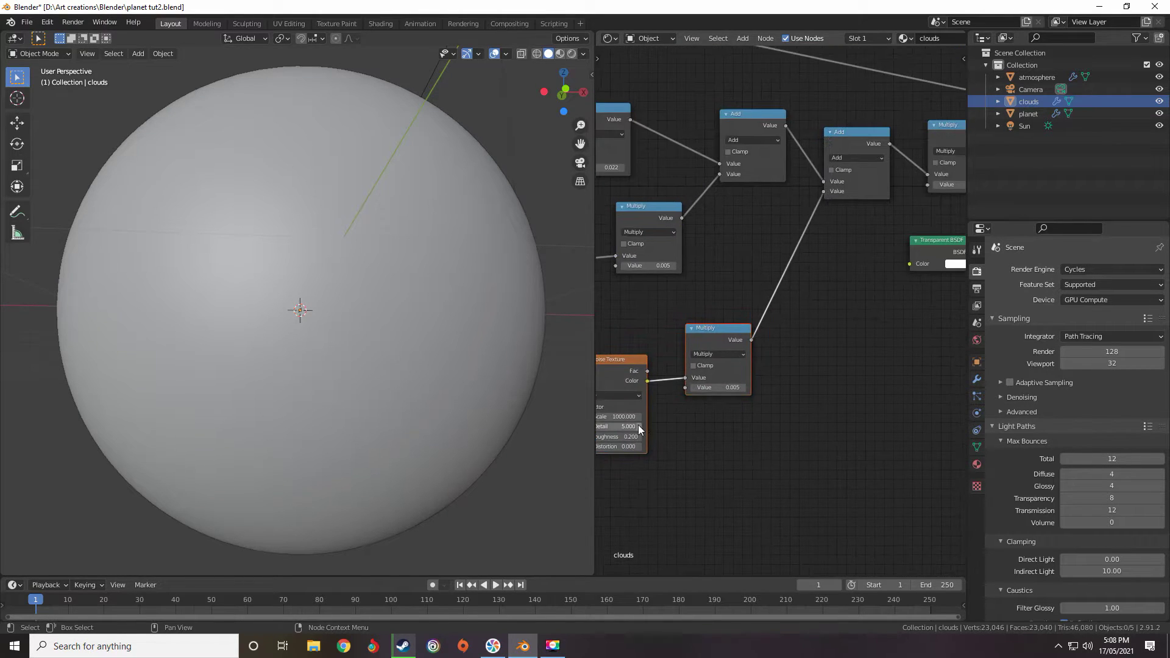
pyautogui.click(869, 322)
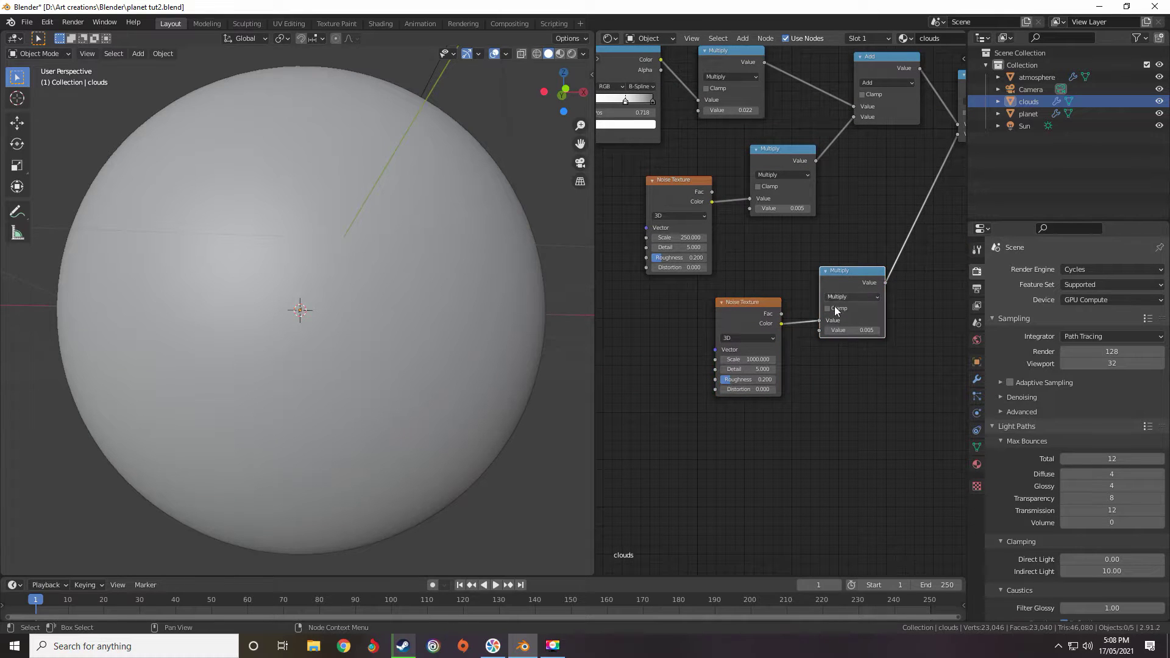
pyautogui.doubleClick(851, 331)
pyautogui.press('Return')
# Review the clouds material's node tree, from the Voronoi Texture branch through the noise layers to the final Multiply node
pyautogui.scroll(-4, 765, 383)
pyautogui.moveTo(828, 401); pyautogui.dragTo(938, 351, button='middle')
pyautogui.scroll(4, 842, 302)
pyautogui.moveTo(828, 294); pyautogui.dragTo(852, 339, button='middle')
pyautogui.scroll(4, 802, 269)
pyautogui.scroll(-4, 820, 283)
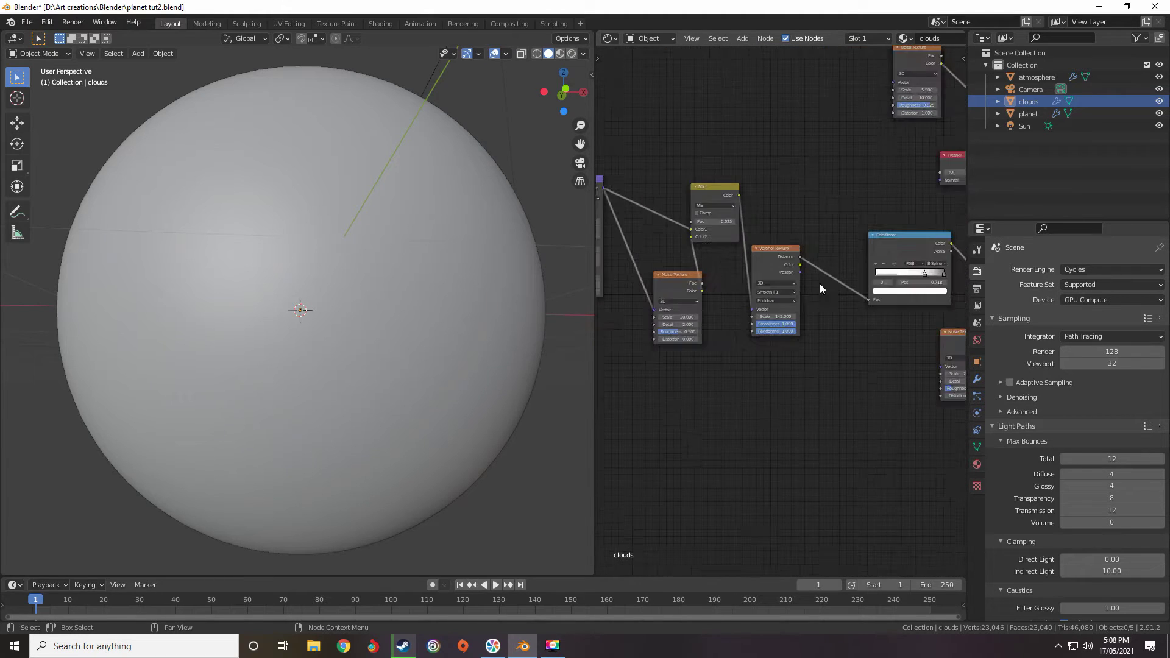
pyautogui.moveTo(801, 278); pyautogui.dragTo(739, 280, button='middle')
pyautogui.scroll(-7, 738, 280)
pyautogui.scroll(6, 789, 294)
pyautogui.moveTo(867, 314); pyautogui.dragTo(815, 248, button='middle')
pyautogui.scroll(-5, 788, 294)
pyautogui.scroll(4, 796, 294)
pyautogui.scroll(2, 796, 279)
pyautogui.scroll(-3, 809, 252)
pyautogui.scroll(3, 814, 247)
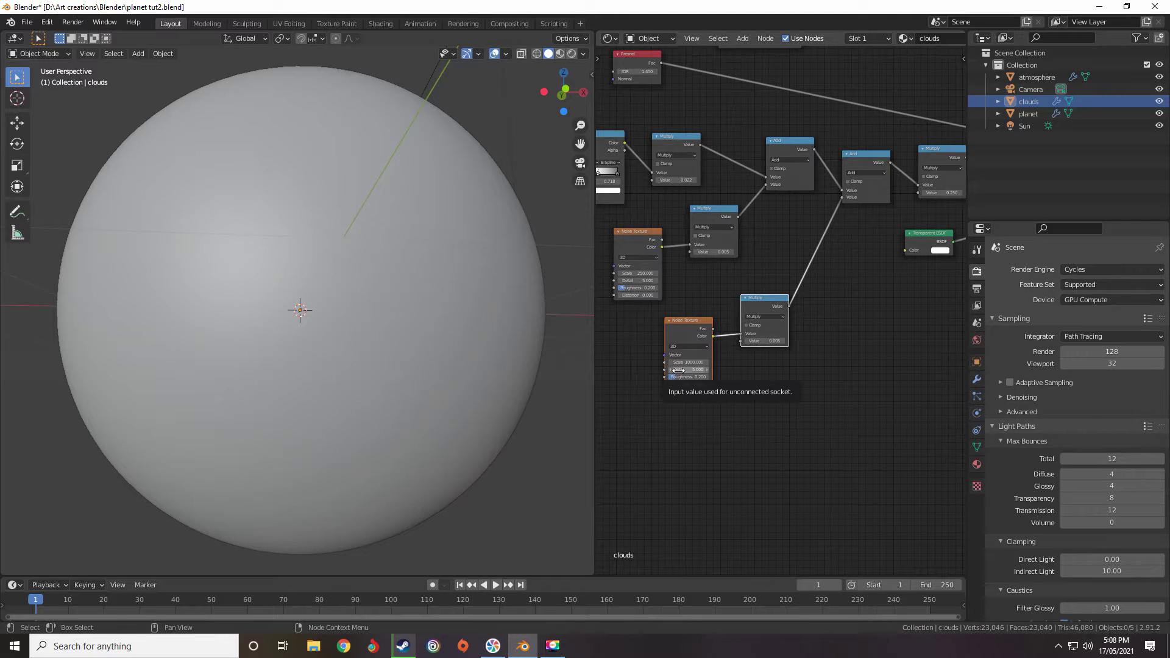
# Remove the extra noise layer and its Add node, and connect the original Add node directly to the last Multiply node
pyautogui.press('x')
pyautogui.scroll(4, 924, 214)
pyautogui.moveTo(796, 190); pyautogui.dragTo(896, 181)
pyautogui.moveTo(757, 134); pyautogui.dragTo(823, 159)
pyautogui.click(837, 144)
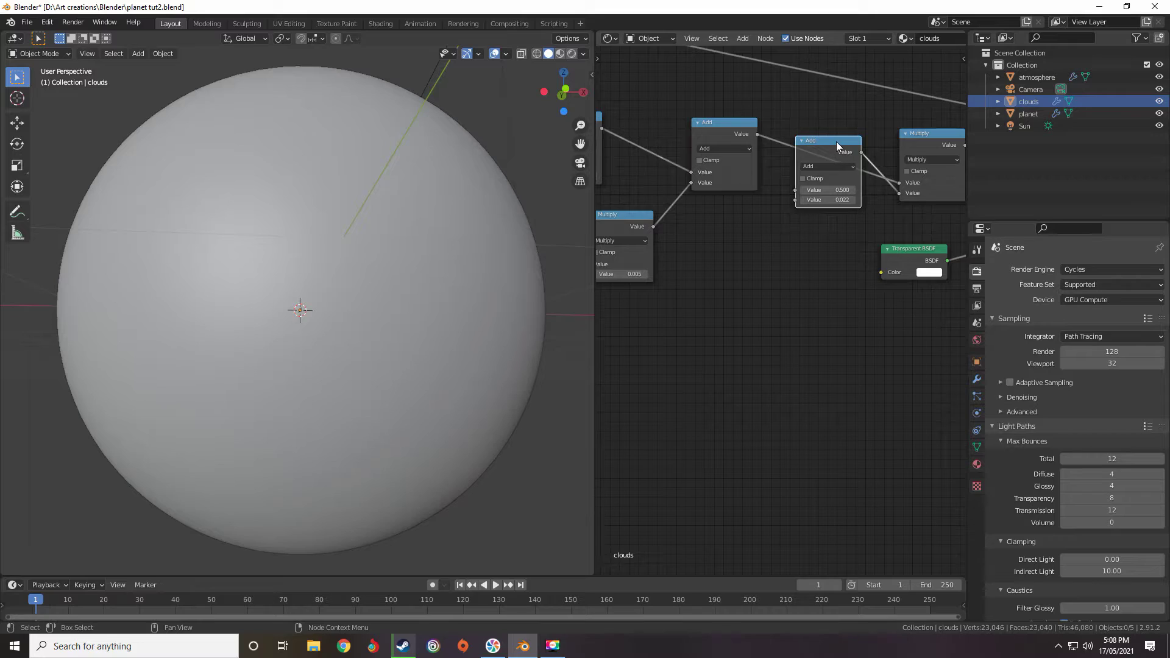
pyautogui.press('x')
pyautogui.scroll(-1, 813, 193)
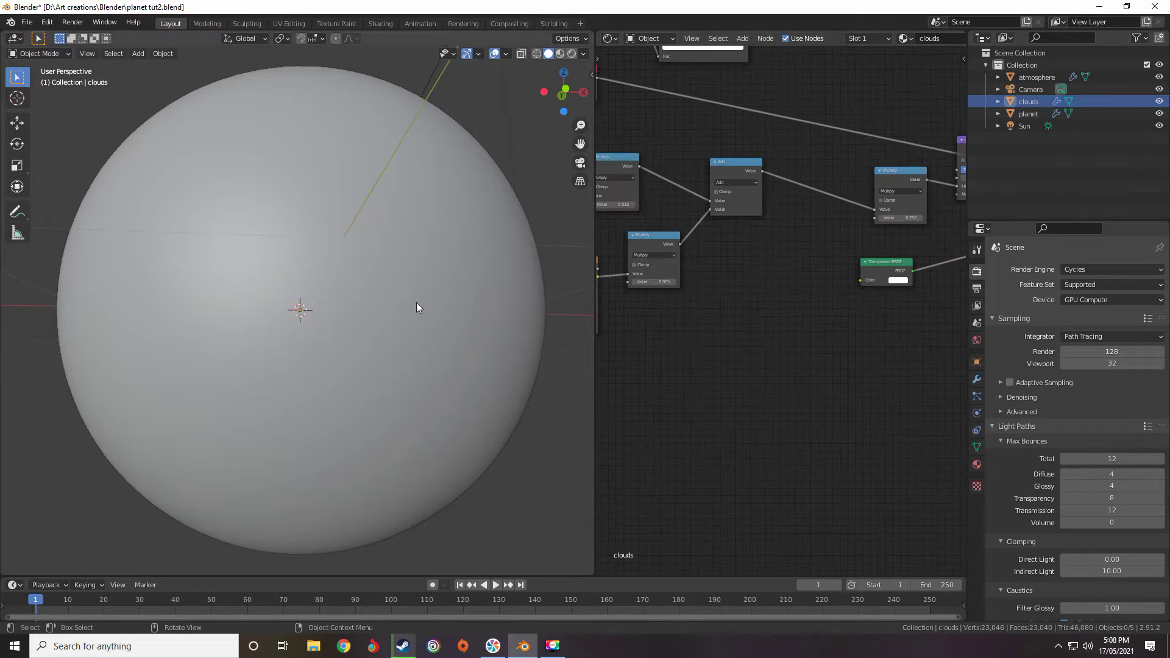
# Preview the clouds on the planet in Rendered shading and return the 3D viewport to Solid
pyautogui.press('z')
pyautogui.click(415, 233)
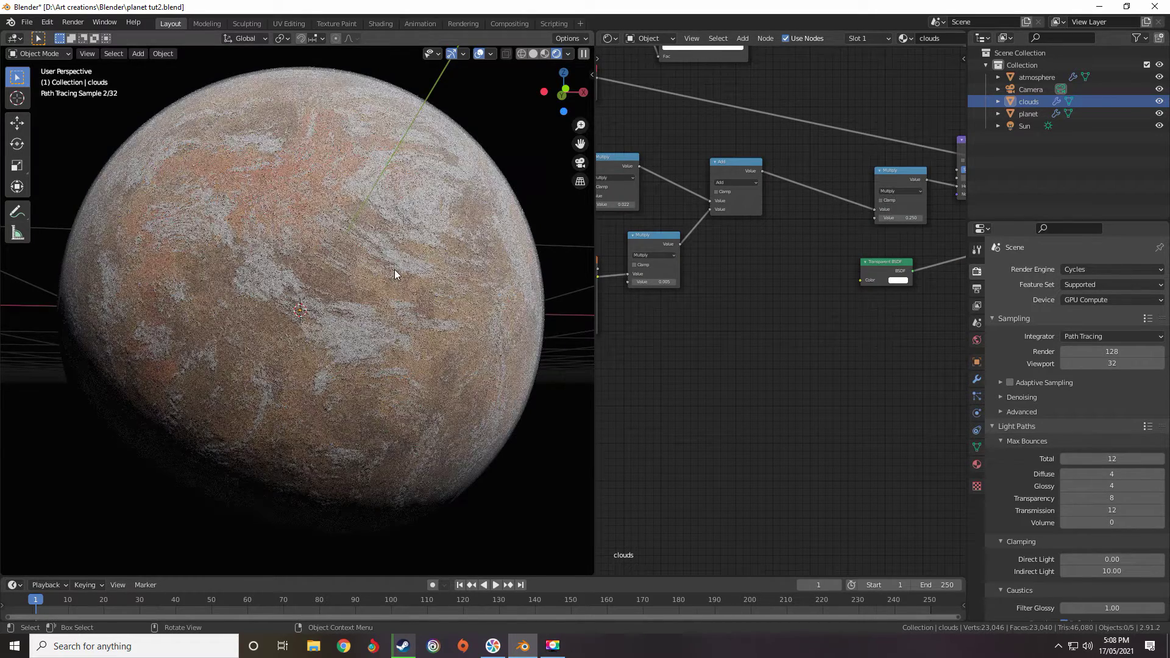
pyautogui.scroll(-3, 752, 274)
pyautogui.press('z')
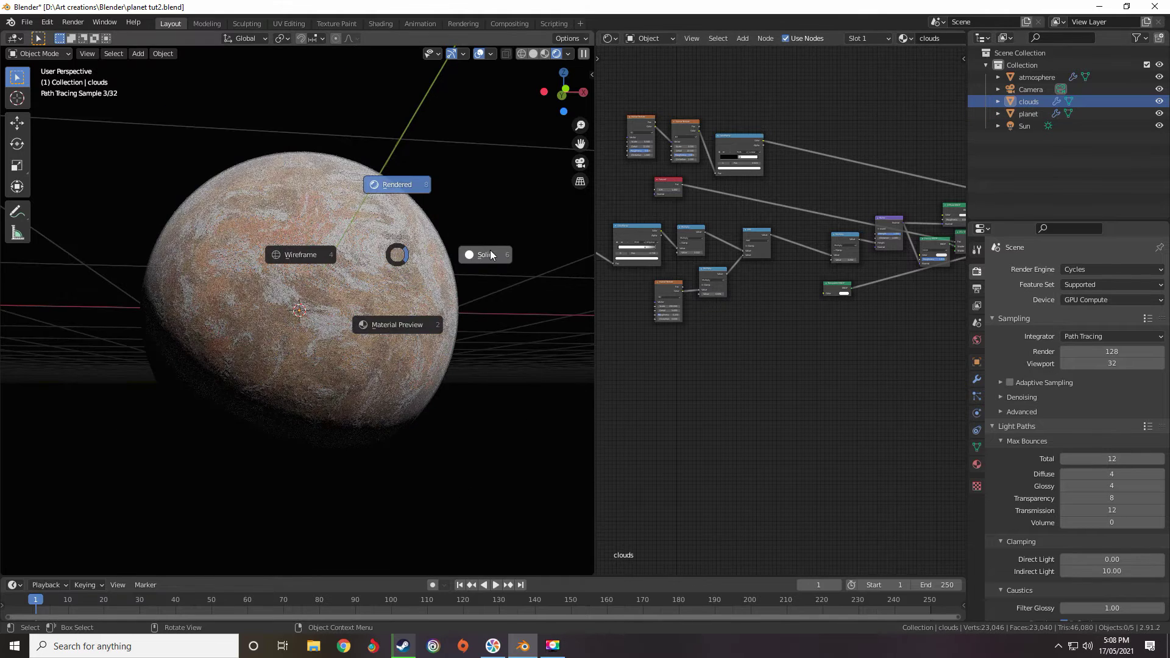
pyautogui.click(491, 253)
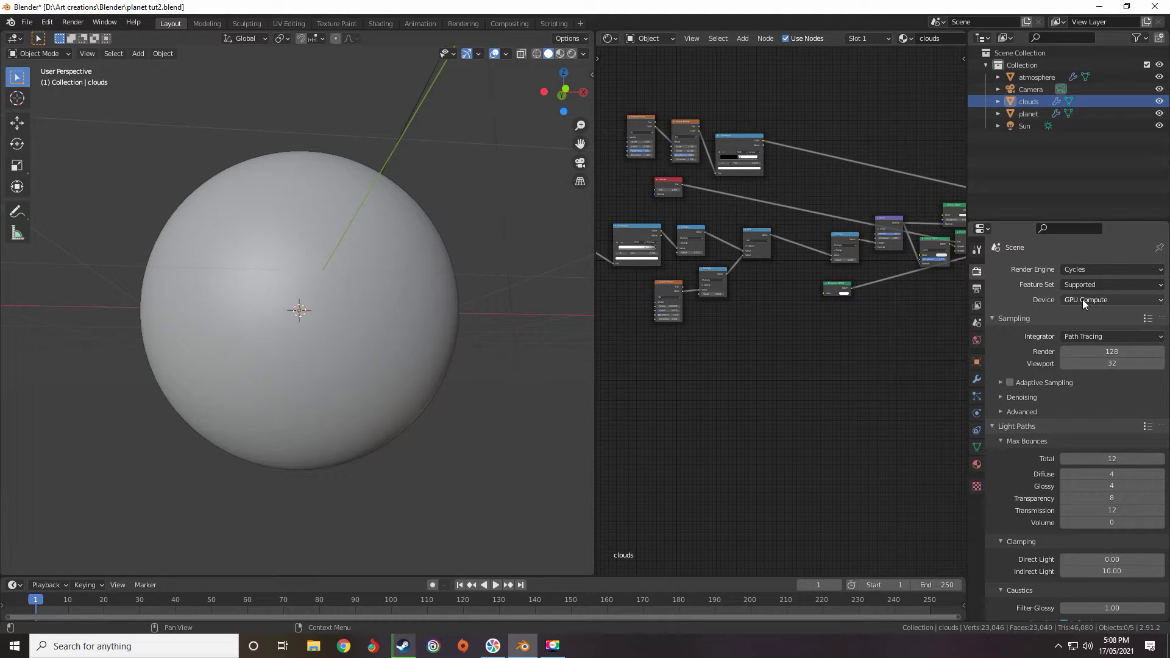
# Set the Cycles render samples to 256
pyautogui.scroll(-1, 1077, 302)
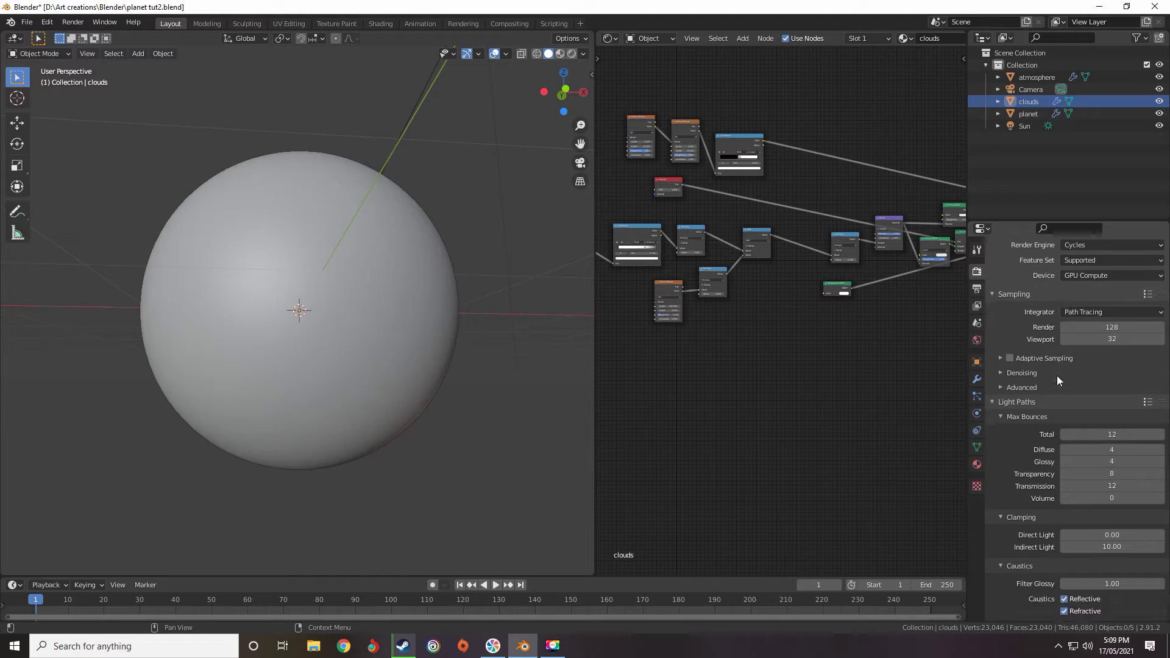
pyautogui.click(1095, 327)
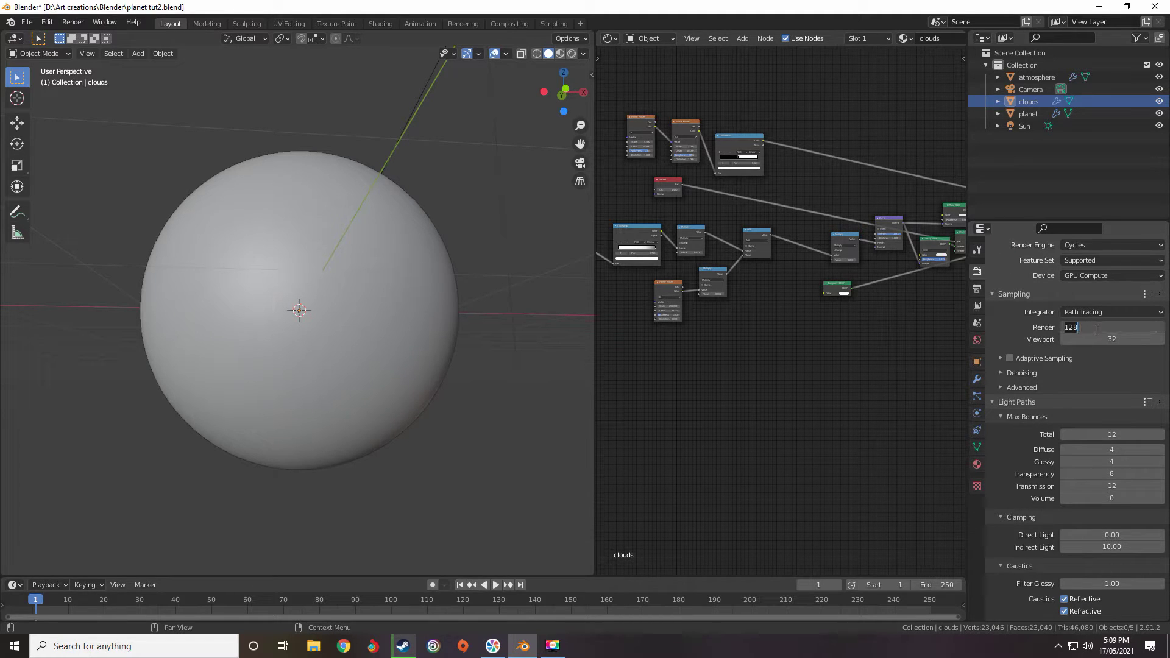
pyautogui.write('256')
pyautogui.press('Return')
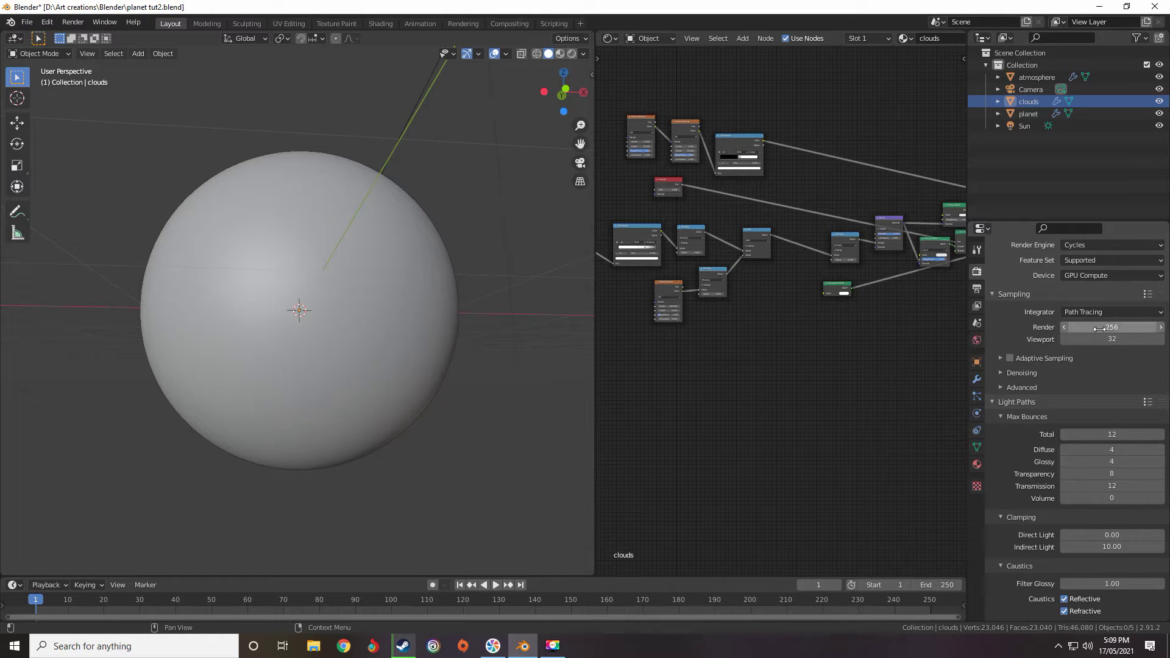
# Enable Adaptive Sampling with a Noise Threshold of 0.001 and Min Samples of 32
pyautogui.click(1010, 358)
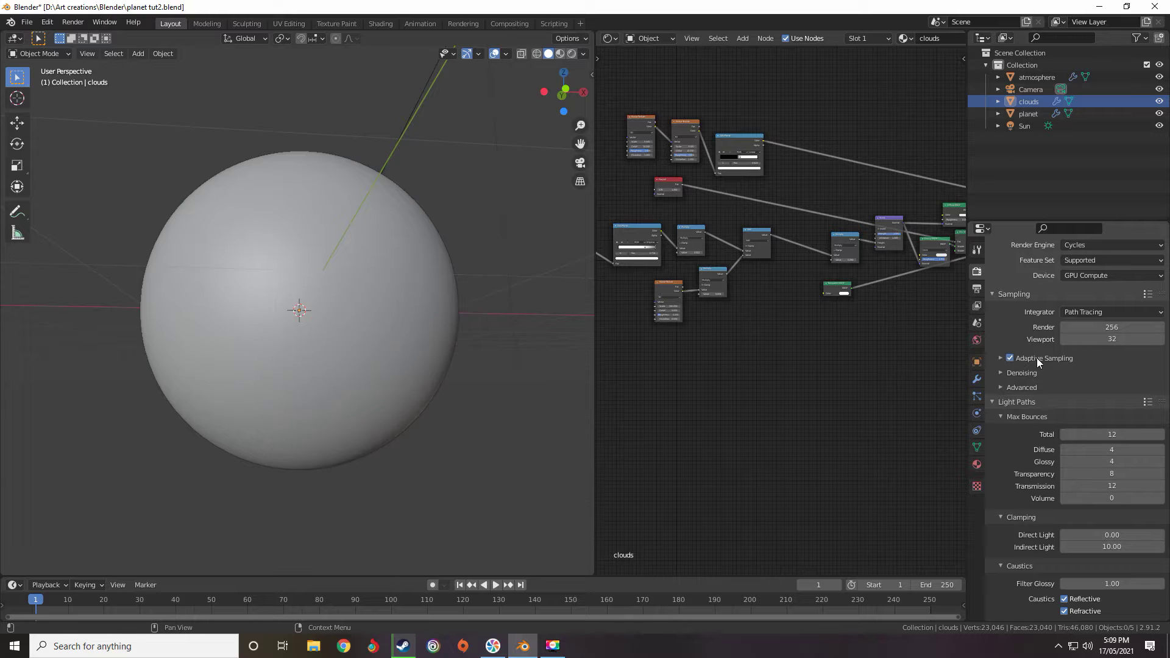
pyautogui.click(1036, 358)
pyautogui.scroll(-2, 1014, 361)
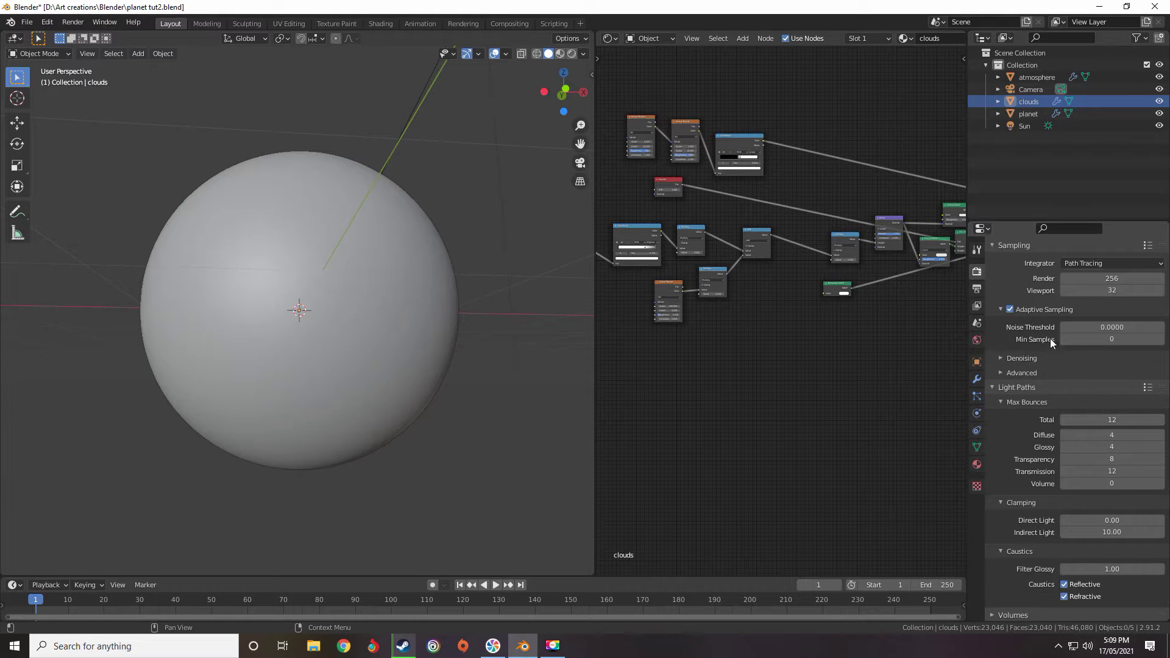
pyautogui.scroll(1, 1073, 332)
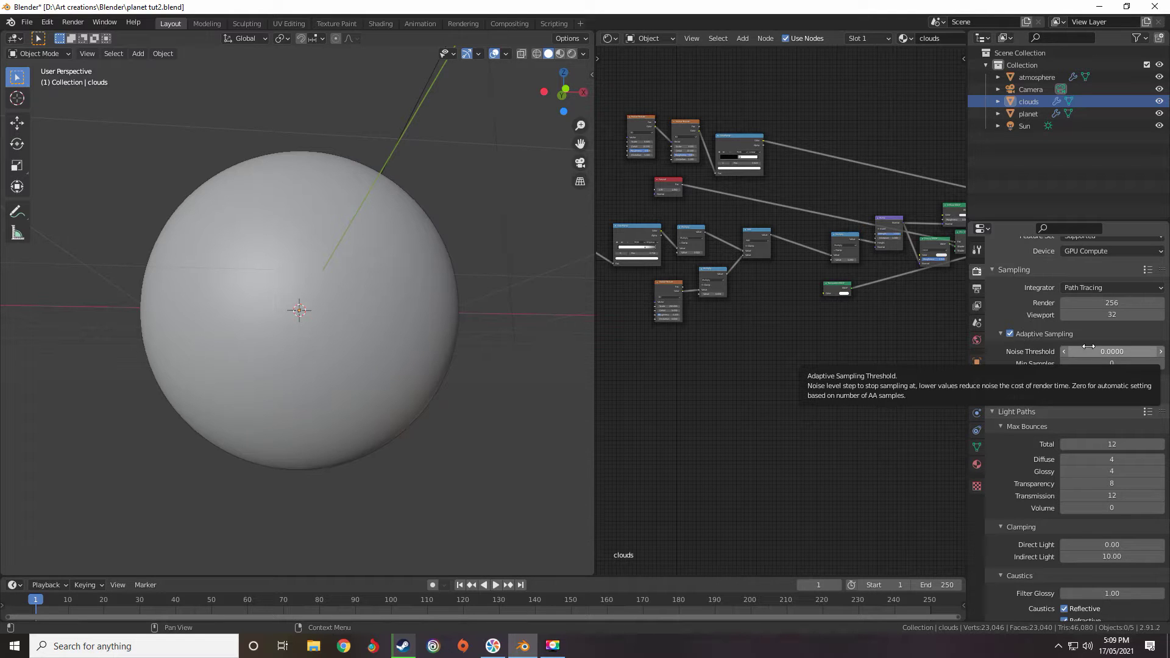
pyautogui.click(1124, 352)
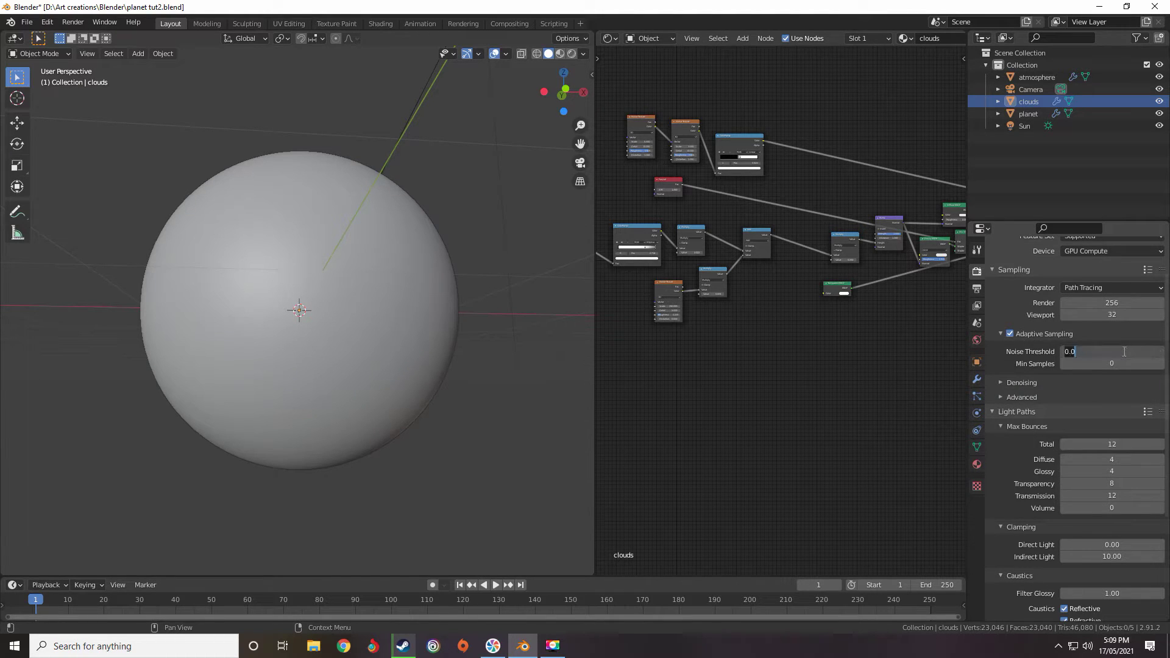
pyautogui.write('0.001')
pyautogui.press('Return')
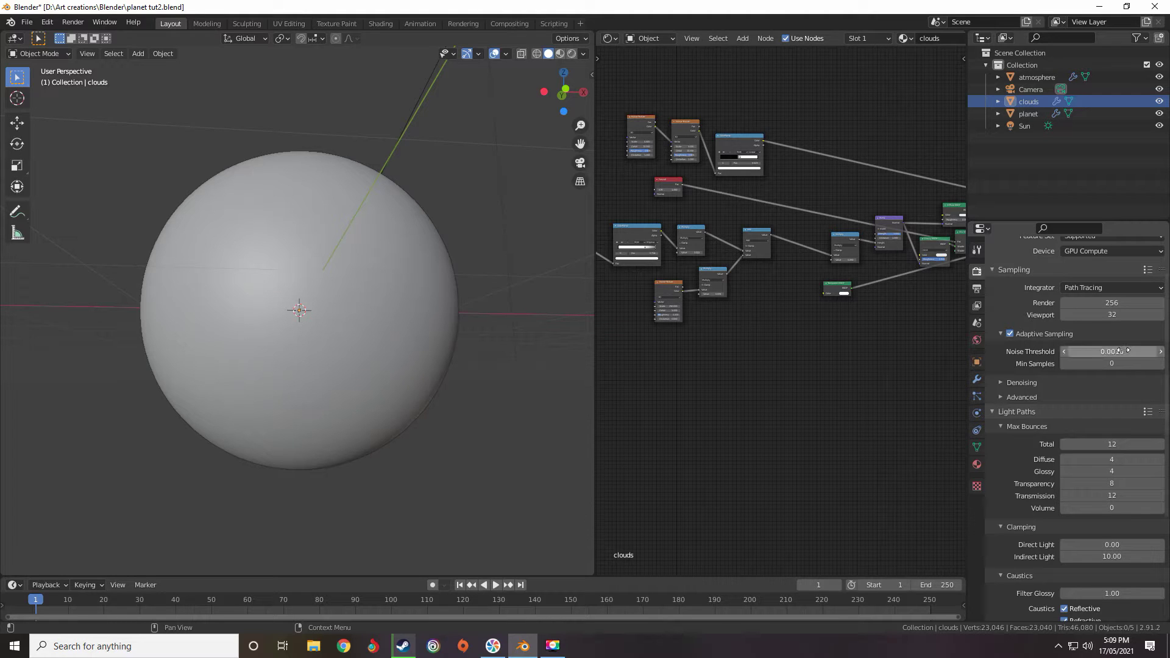
pyautogui.click(1113, 364)
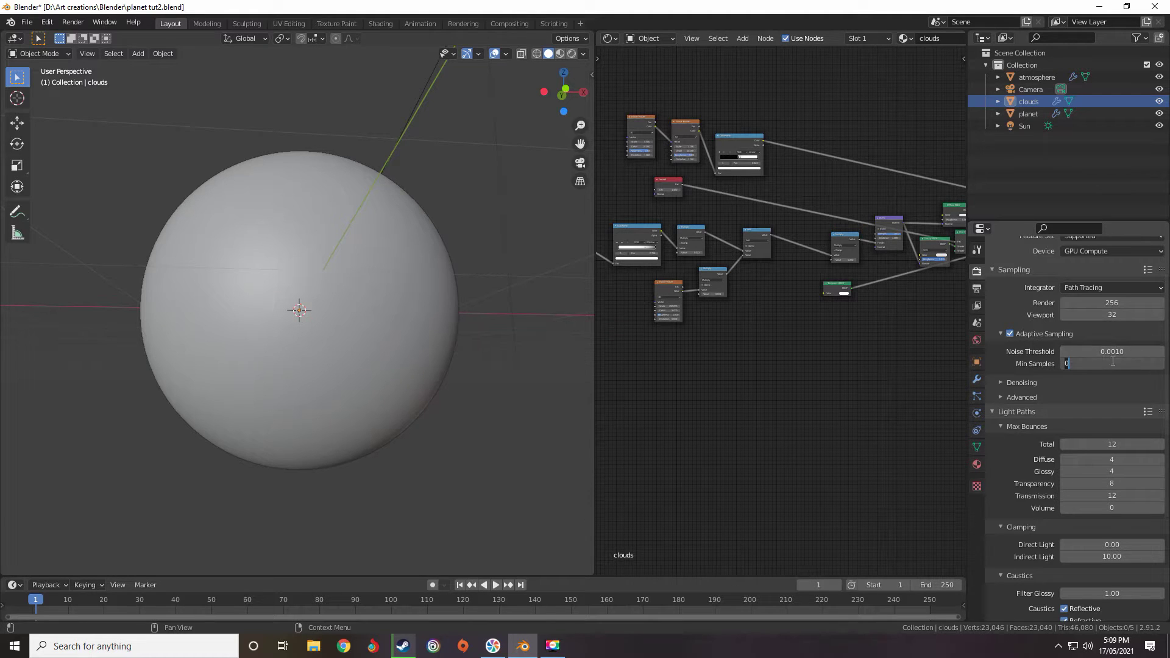
pyautogui.write('32')
pyautogui.press('Return')
pyautogui.click(1057, 384)
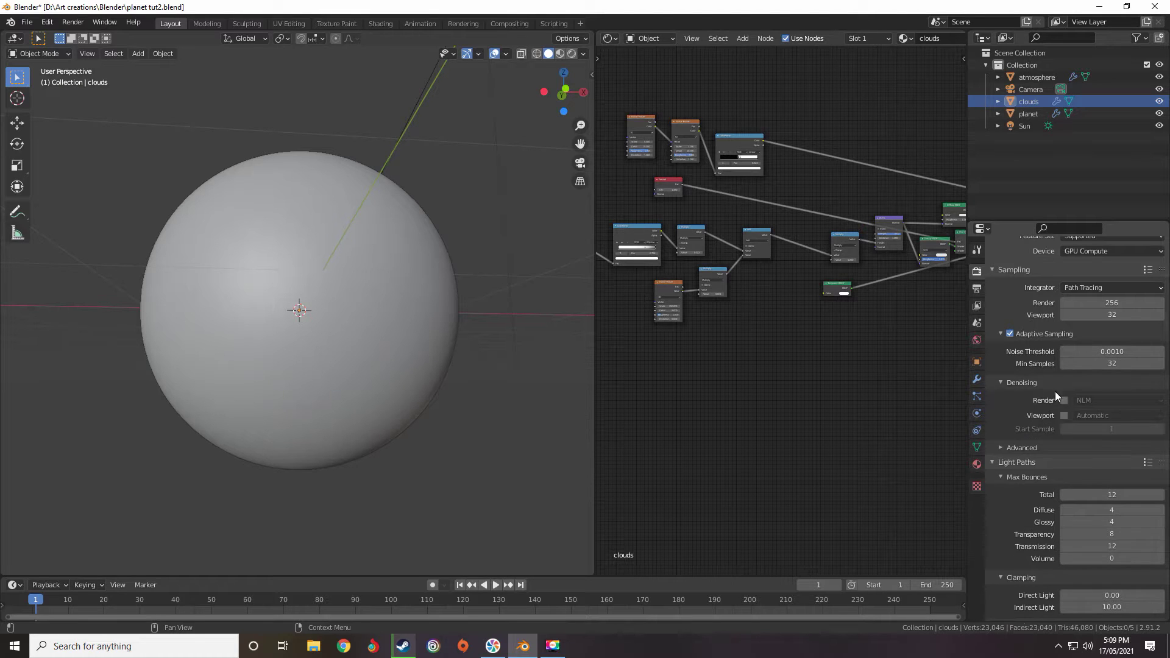
pyautogui.click(1016, 384)
pyautogui.click(1012, 397)
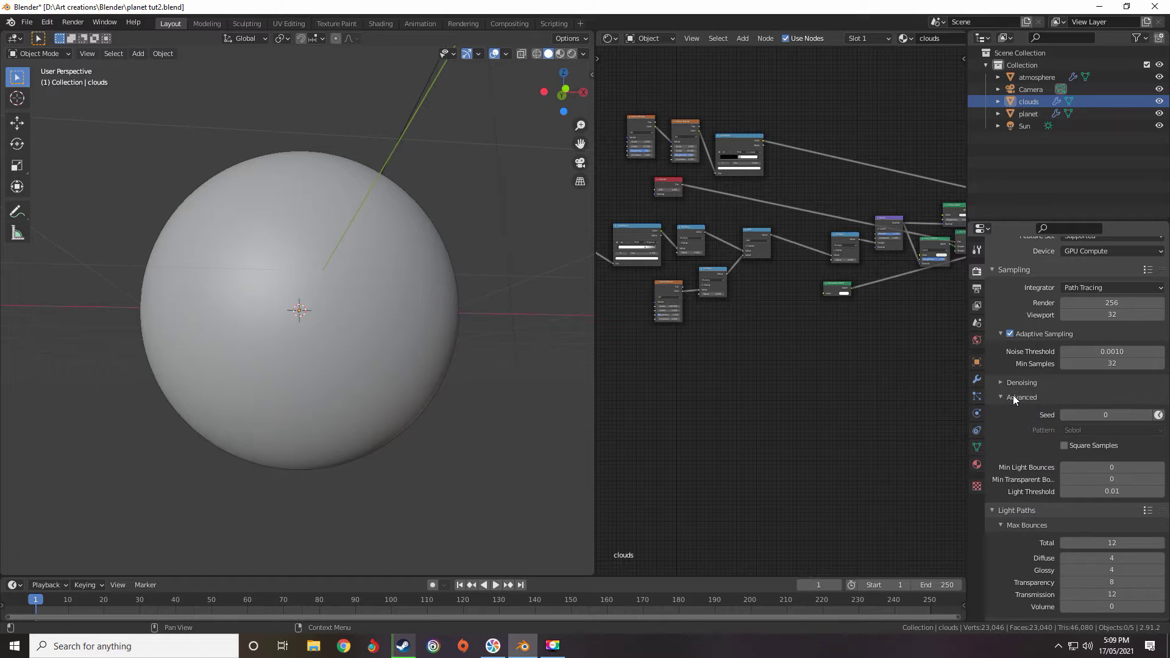
pyautogui.click(1013, 394)
# Set the maximum light bounces to 6 total, 2 diffuse and 4 transparency
pyautogui.scroll(-5, 1024, 365)
pyautogui.scroll(2, 1034, 376)
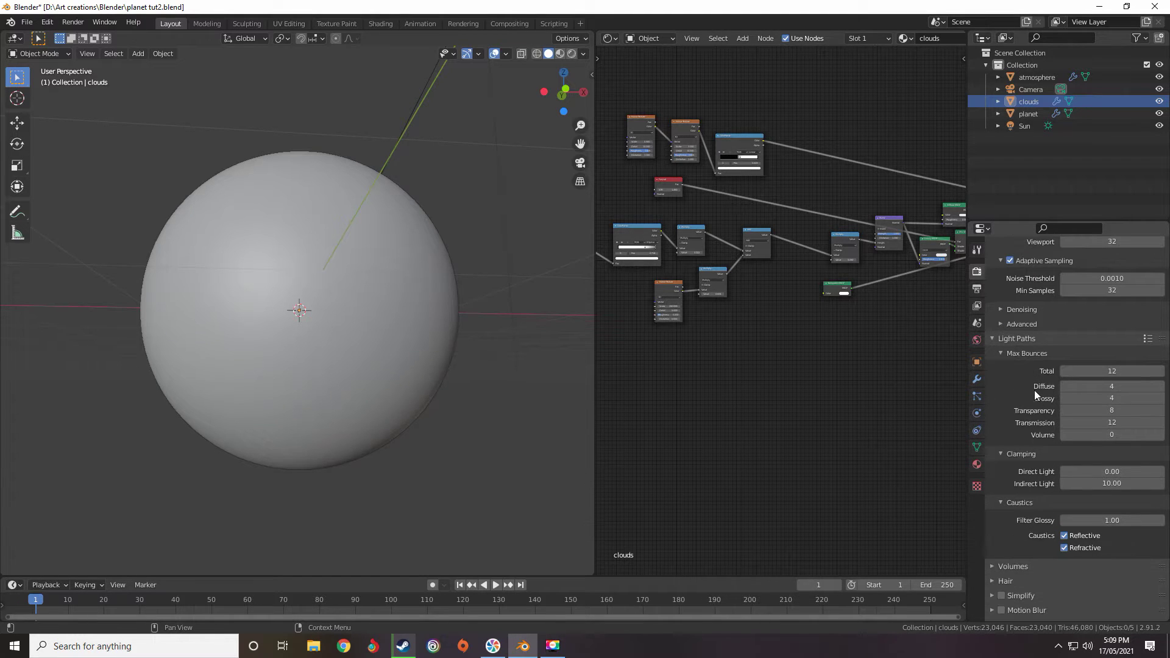
pyautogui.click(1077, 368)
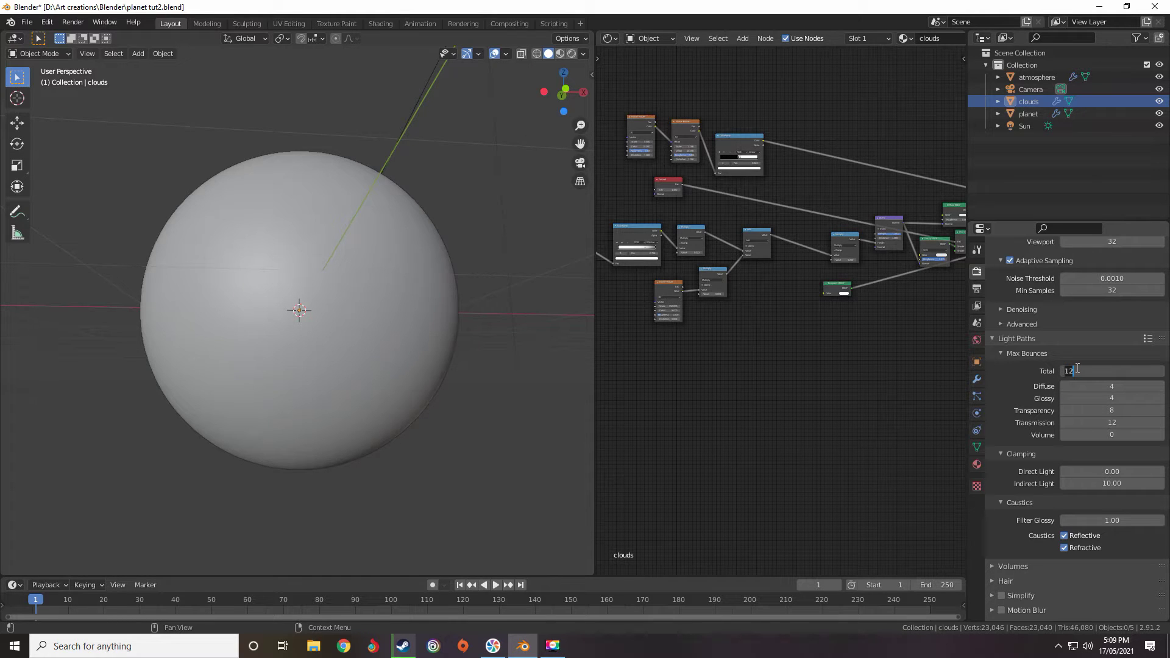
pyautogui.write('6')
pyautogui.press('Return')
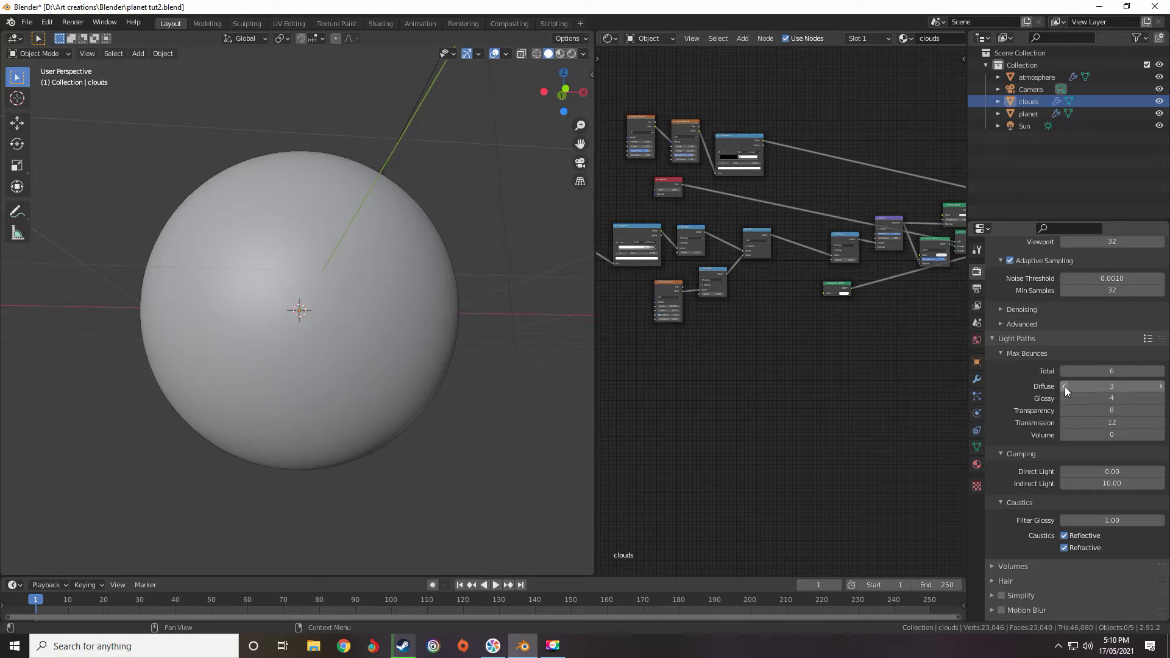
pyautogui.click(1066, 387)
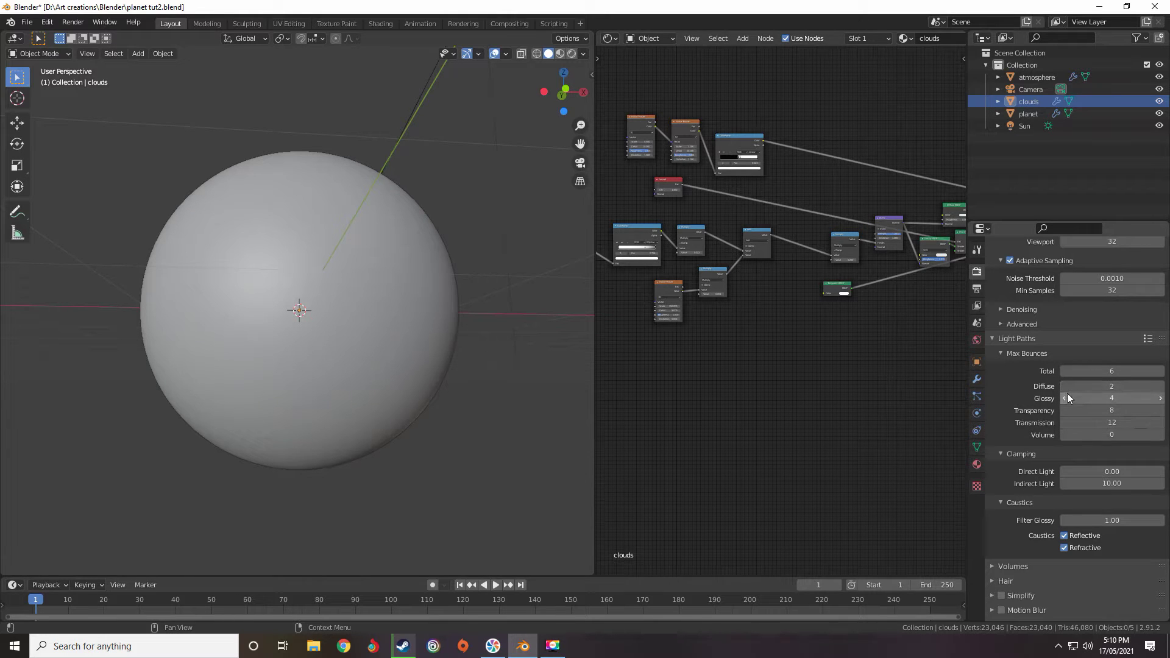
pyautogui.click(1110, 413)
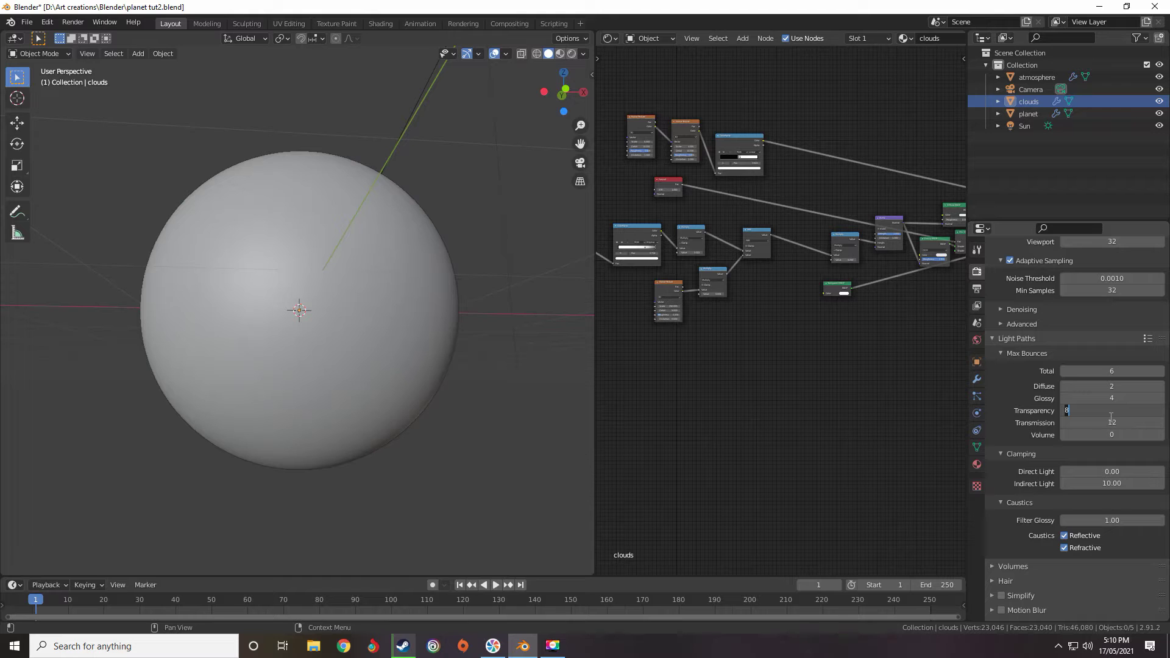
pyautogui.write('4')
pyautogui.press('Return')
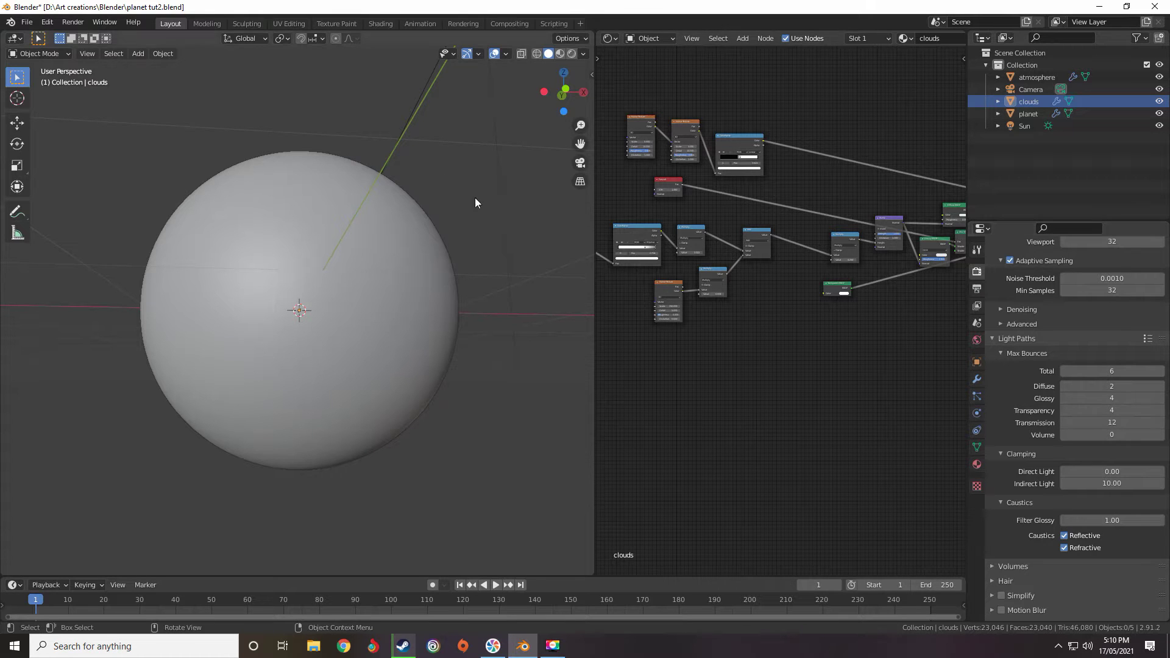
# Switch the 3D viewport to Rendered shading and try 3 transparency bounces on the planet
pyautogui.press('z')
pyautogui.click(492, 216)
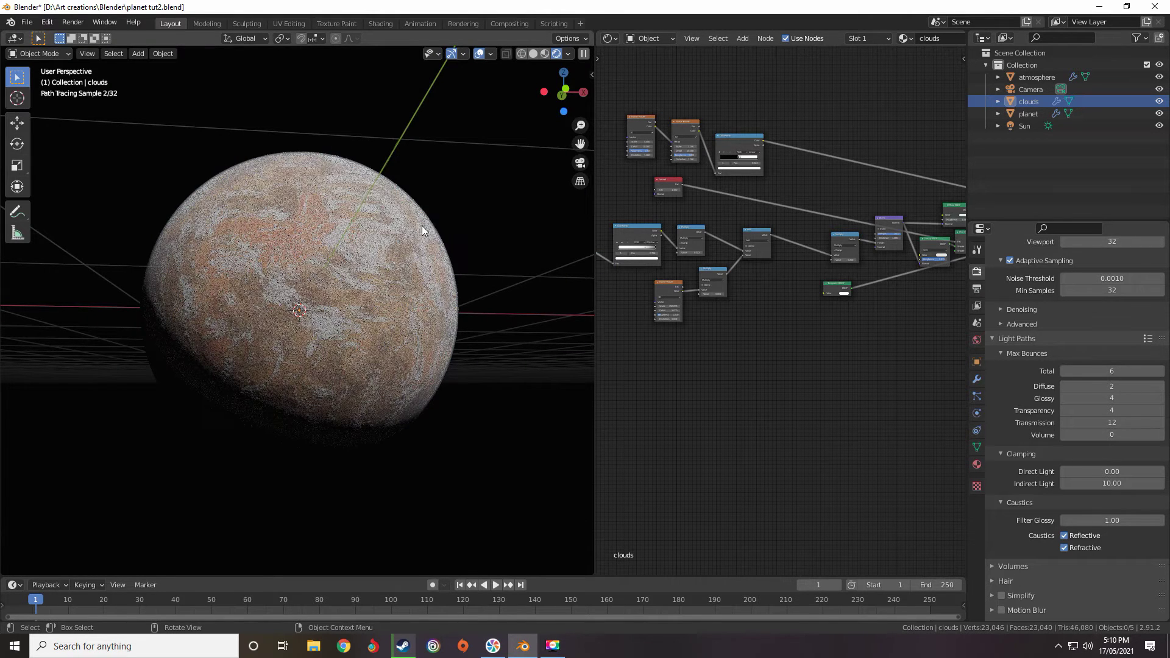
pyautogui.click(1066, 410)
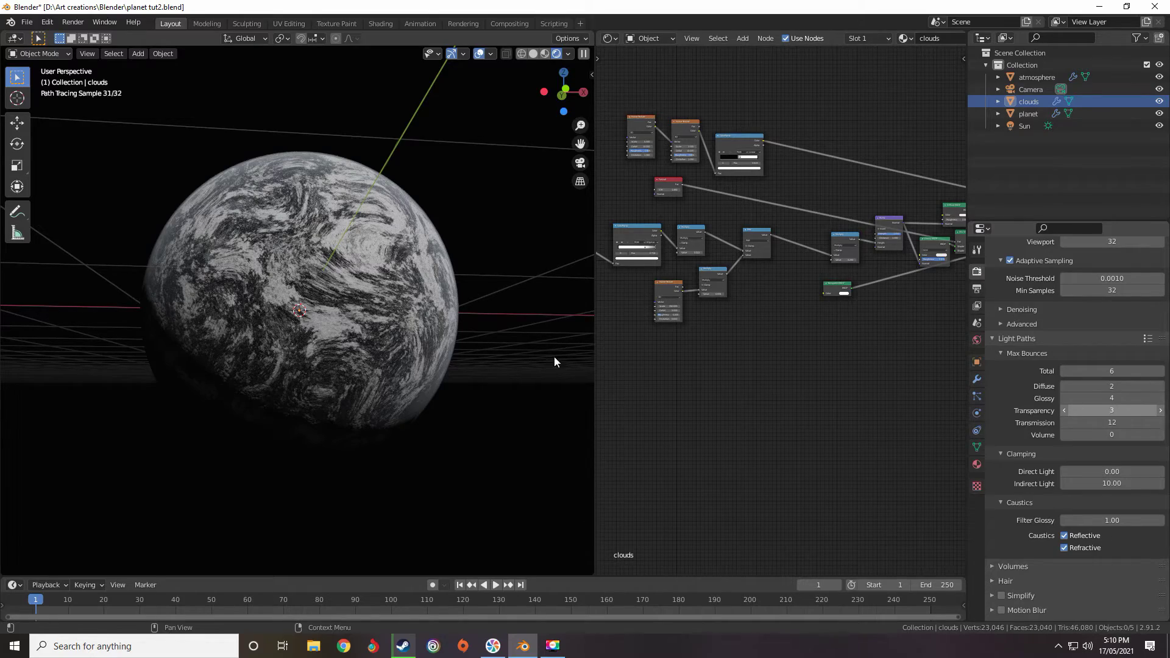
pyautogui.scroll(3, 342, 295)
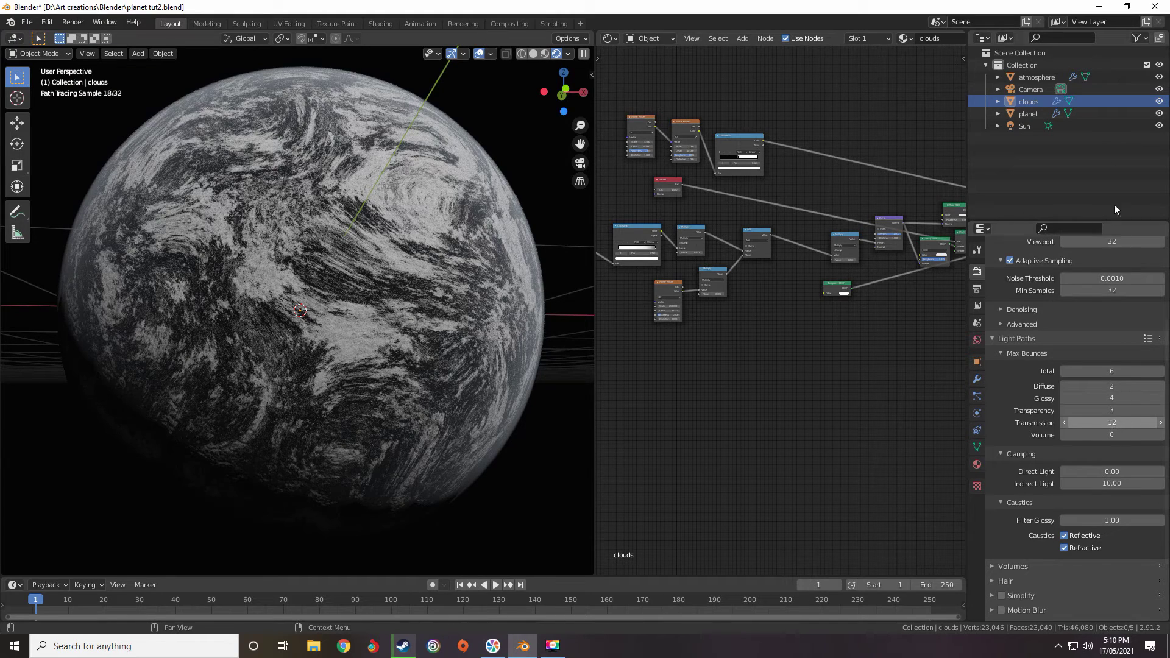
# Toggle the atmosphere's visibility off and on, and restore the Transparency bounces to 4
pyautogui.click(1159, 77)
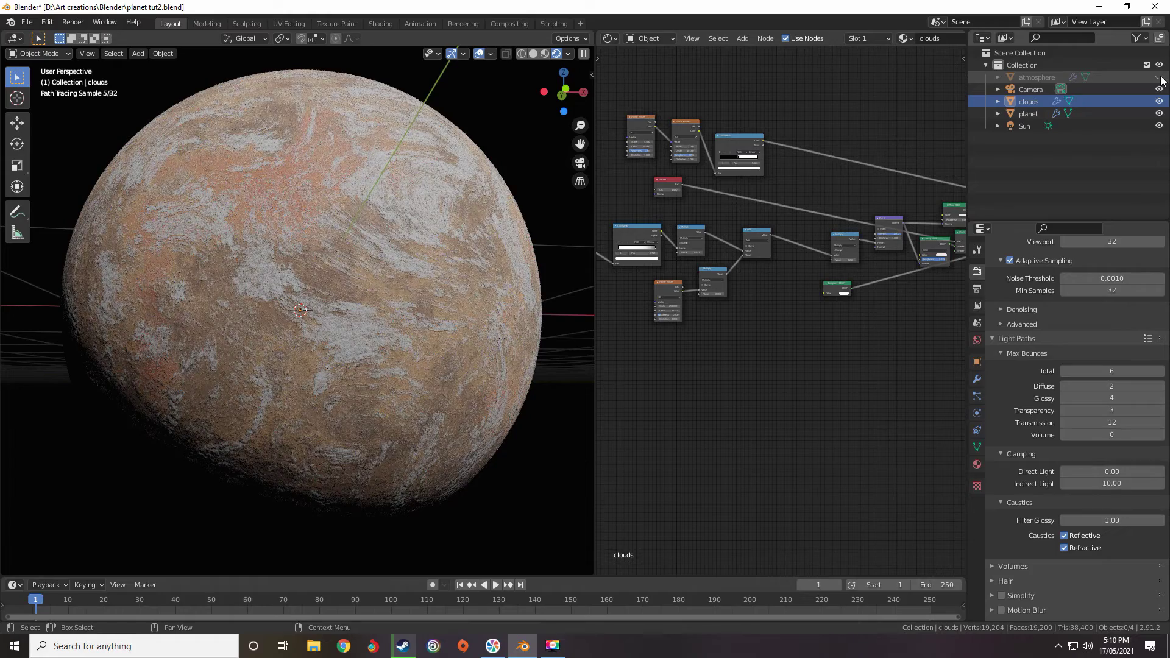
pyautogui.click(1160, 77)
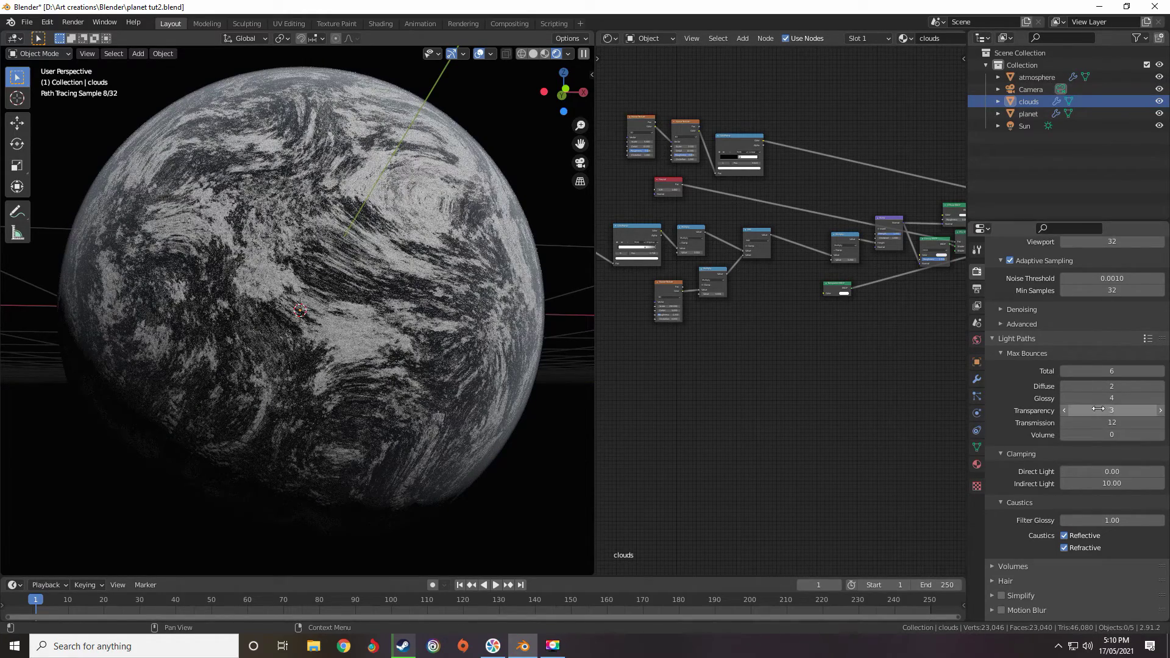
pyautogui.click(1160, 412)
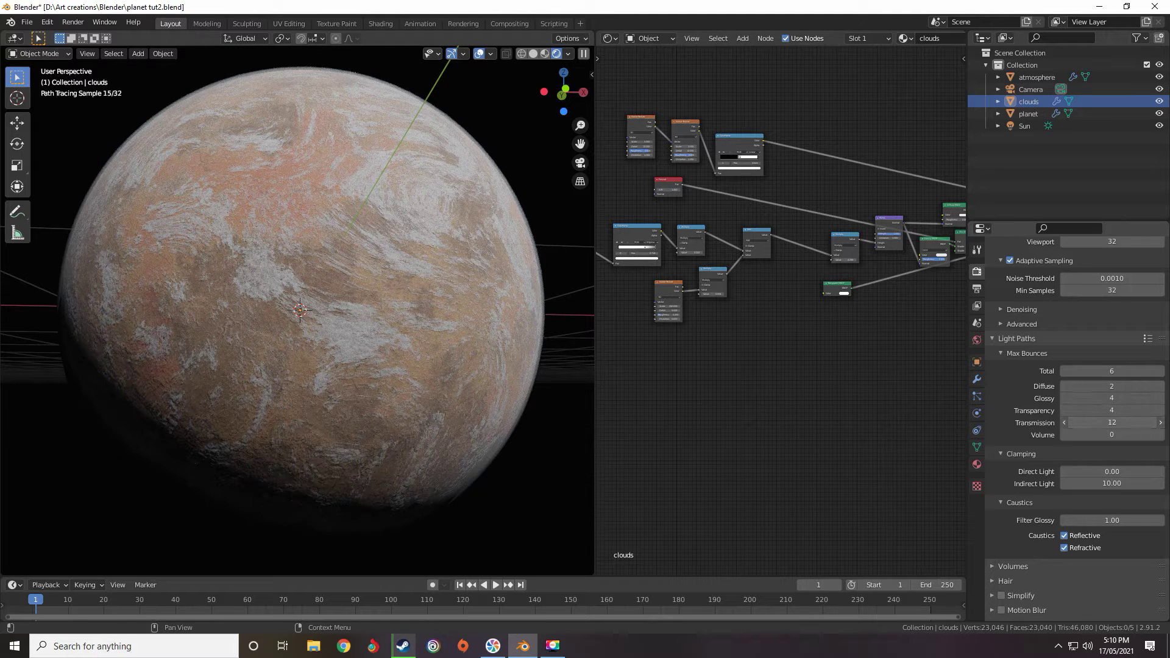
# Set the maximum Transmission bounces to 4
pyautogui.click(1096, 421)
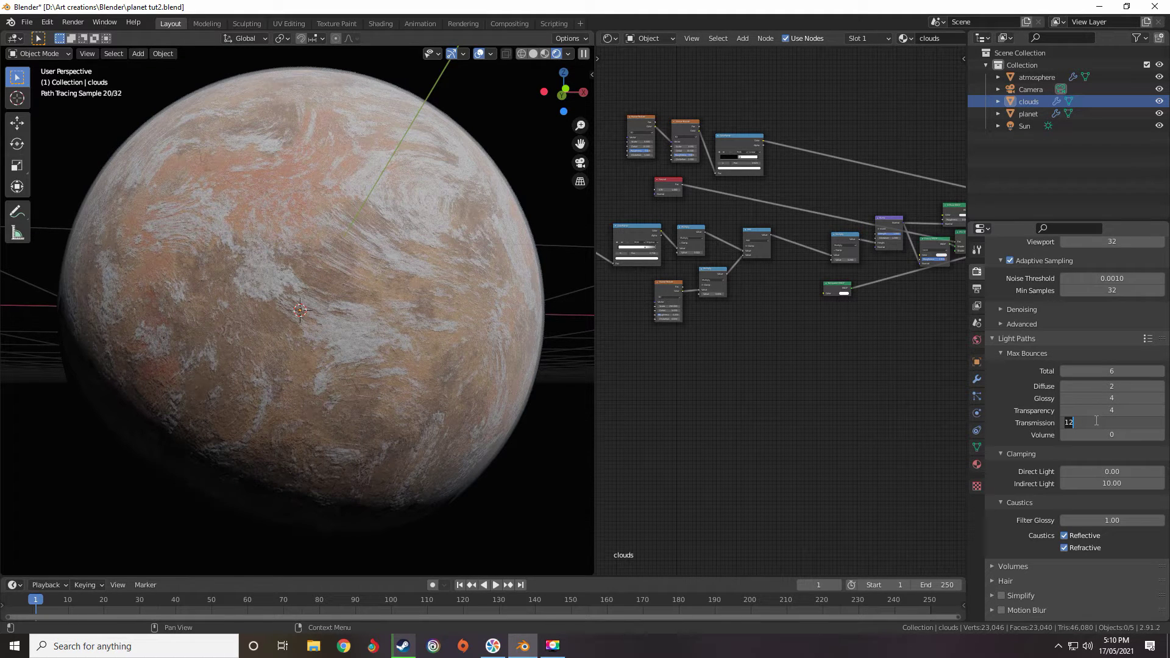
pyautogui.write('4')
pyautogui.press('Return')
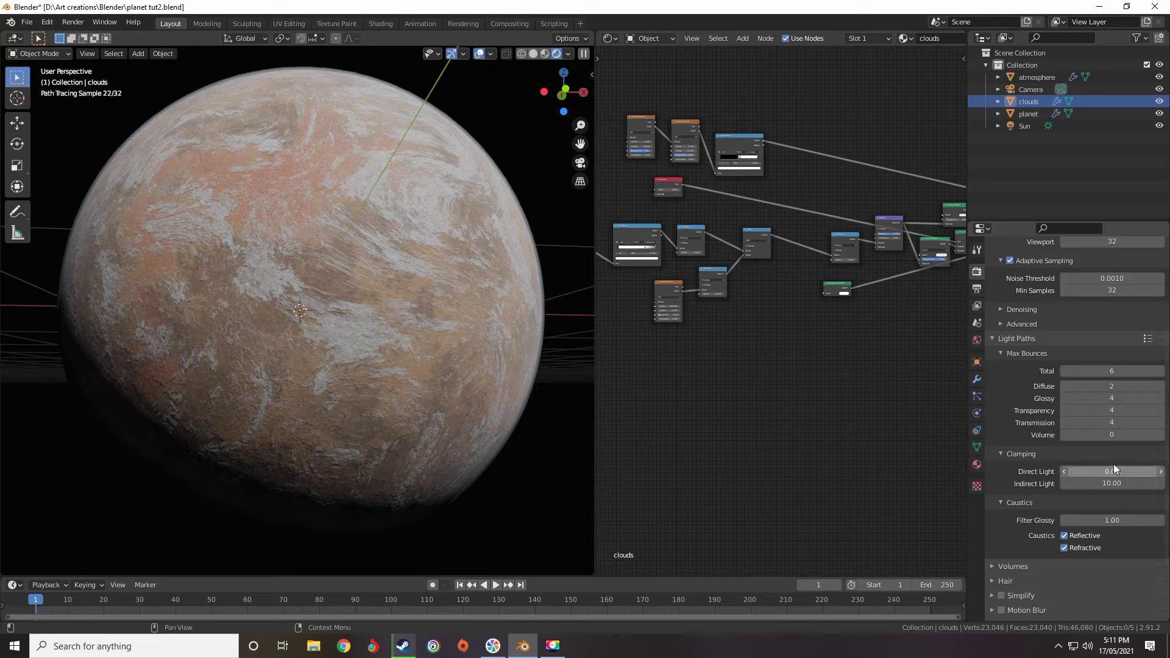
# Turn off both Reflective and Refractive caustics in the Cycles light path settings
pyautogui.click(1065, 535)
pyautogui.click(1064, 548)
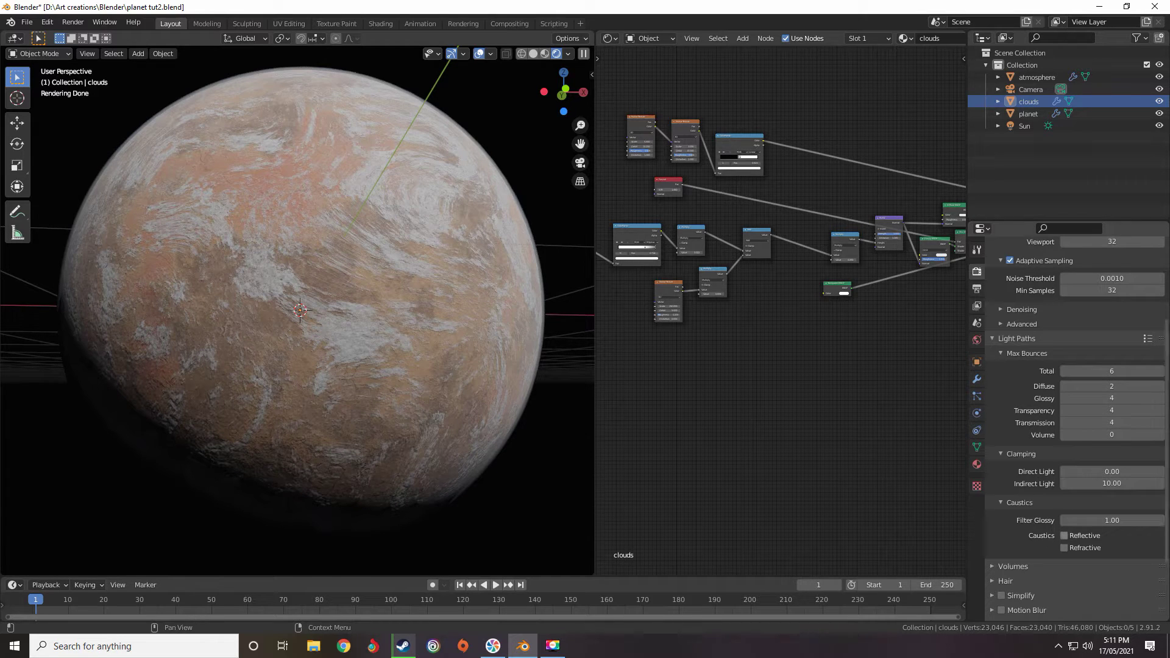
pyautogui.scroll(-3, 1069, 505)
pyautogui.click(1016, 483)
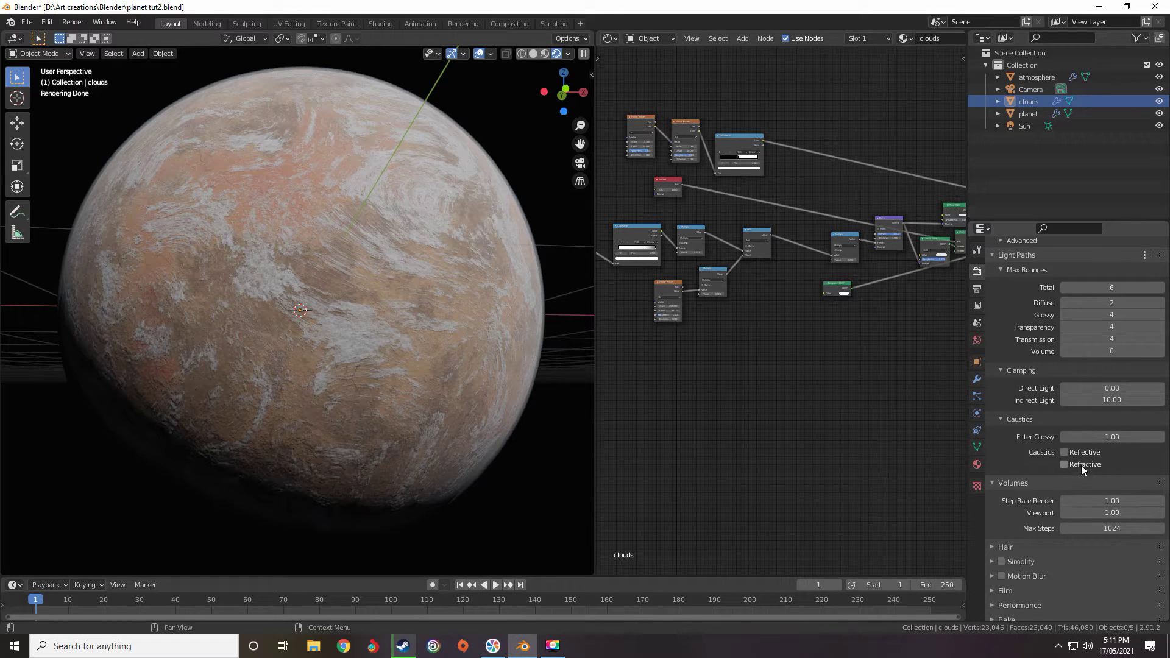
pyautogui.click(1017, 484)
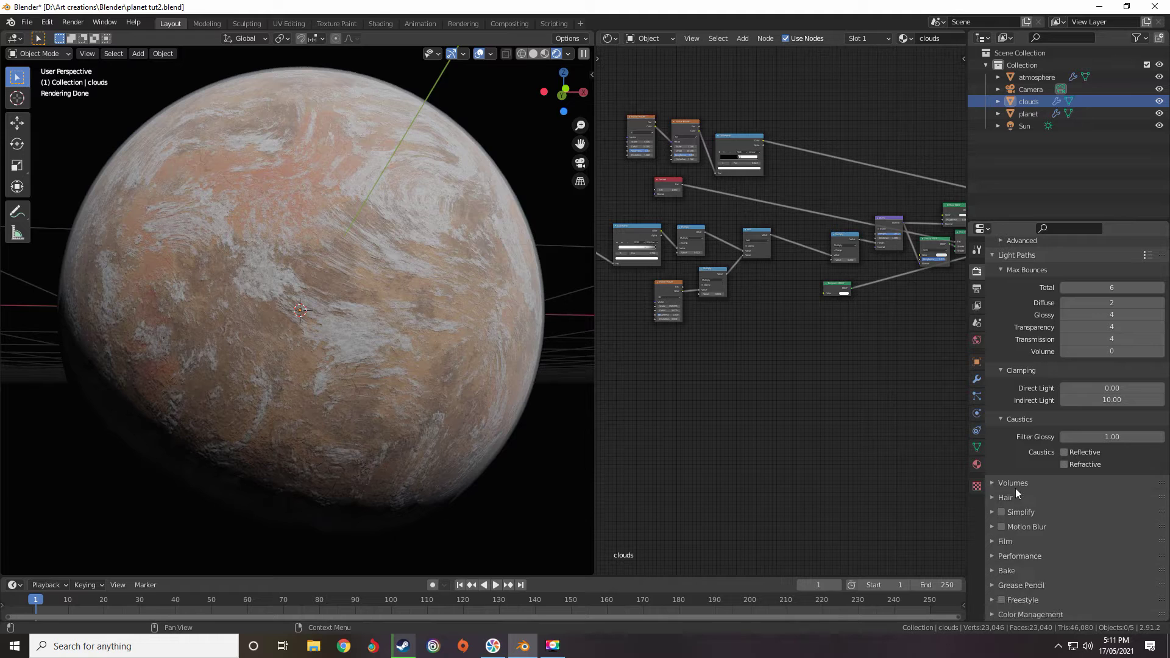
pyautogui.click(1024, 525)
pyautogui.scroll(-3, 1024, 524)
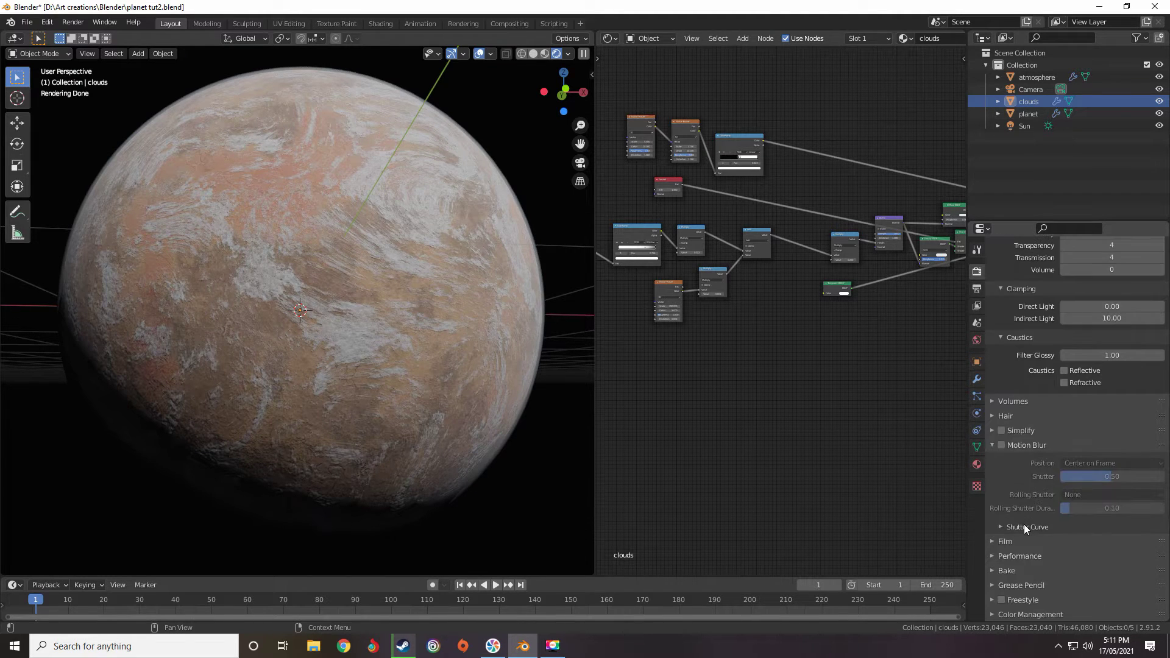
pyautogui.click(1019, 449)
# Set the render tile size to 400 px in both X and Y in the performance settings
pyautogui.click(1024, 557)
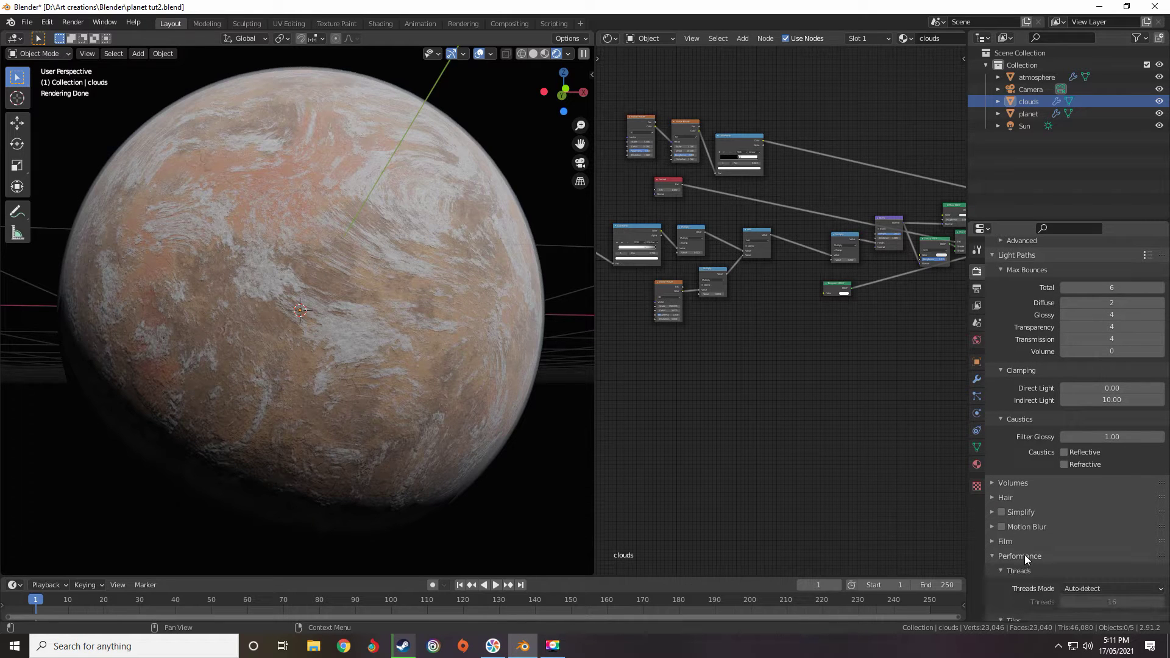
pyautogui.scroll(-3, 1025, 554)
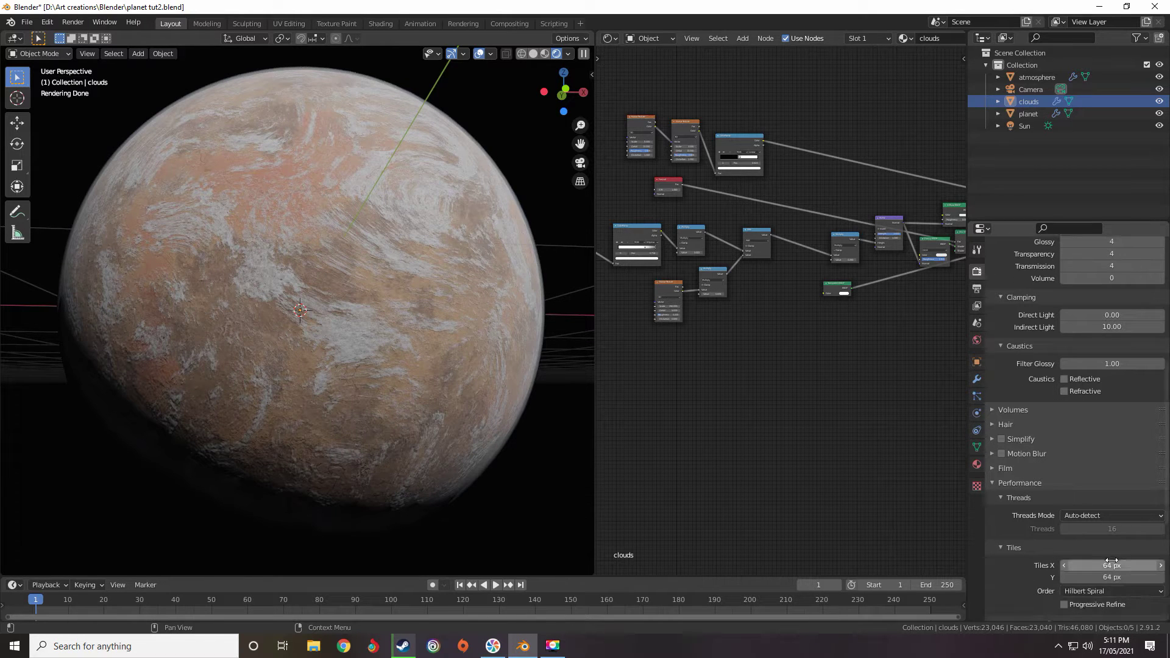
pyautogui.scroll(-2, 1067, 525)
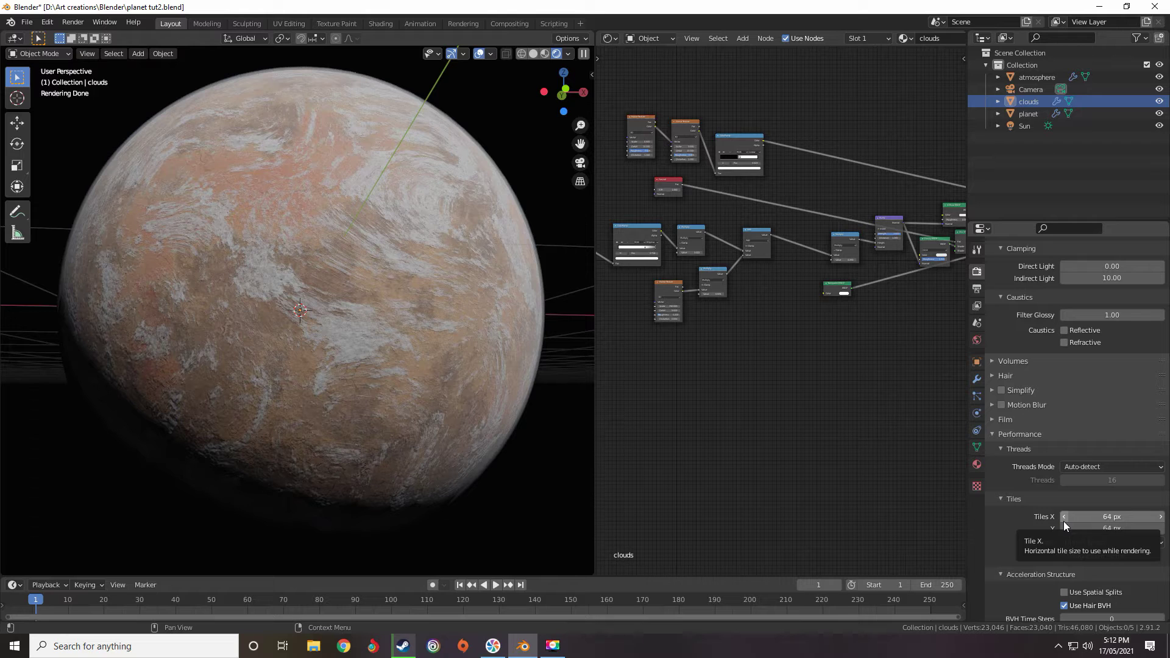
pyautogui.moveTo(1099, 518); pyautogui.dragTo(1097, 528)
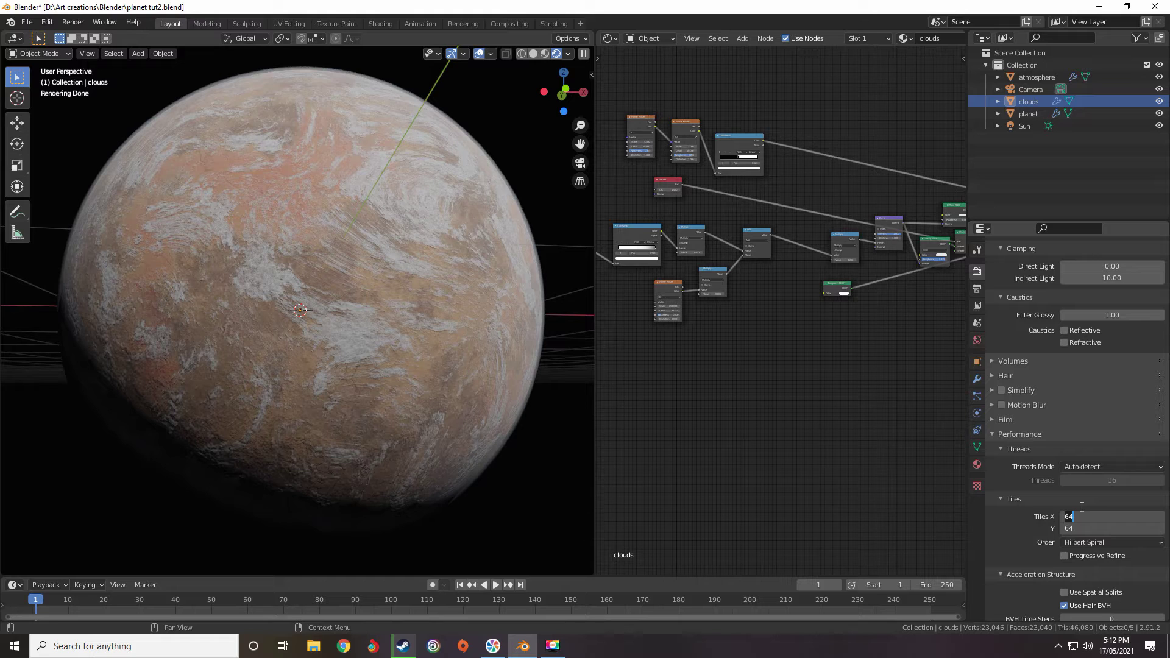
pyautogui.write('400')
pyautogui.press('Return')
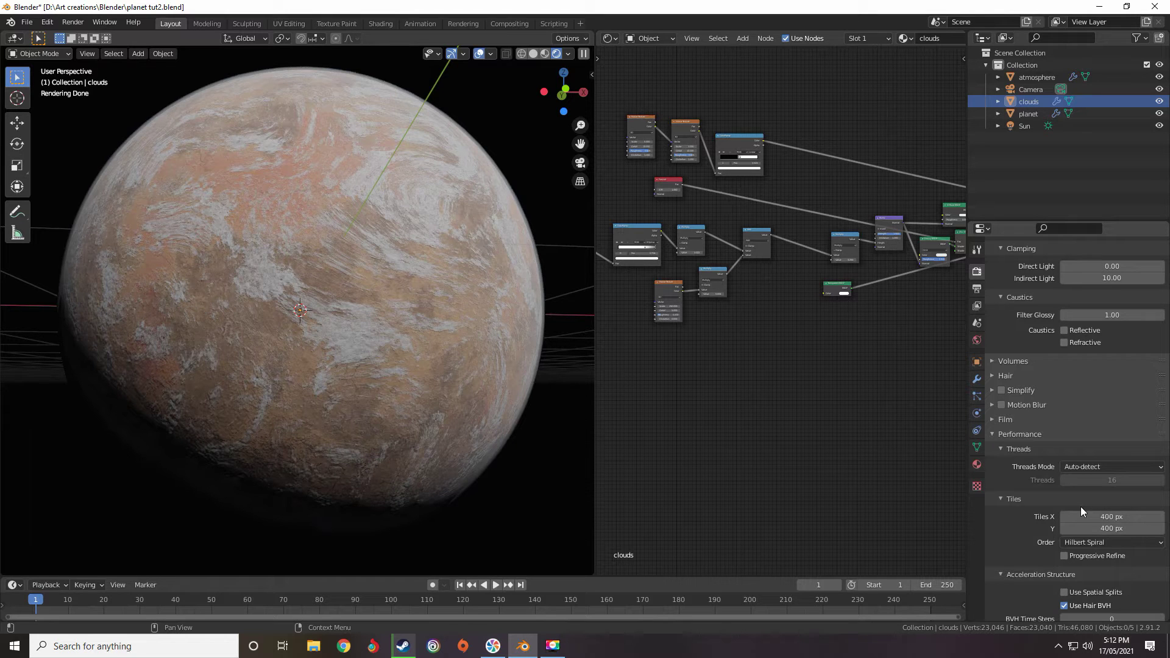
# Enable Use Spatial Splits for the acceleration structure and Persistent Images for the final render
pyautogui.scroll(-5, 1081, 507)
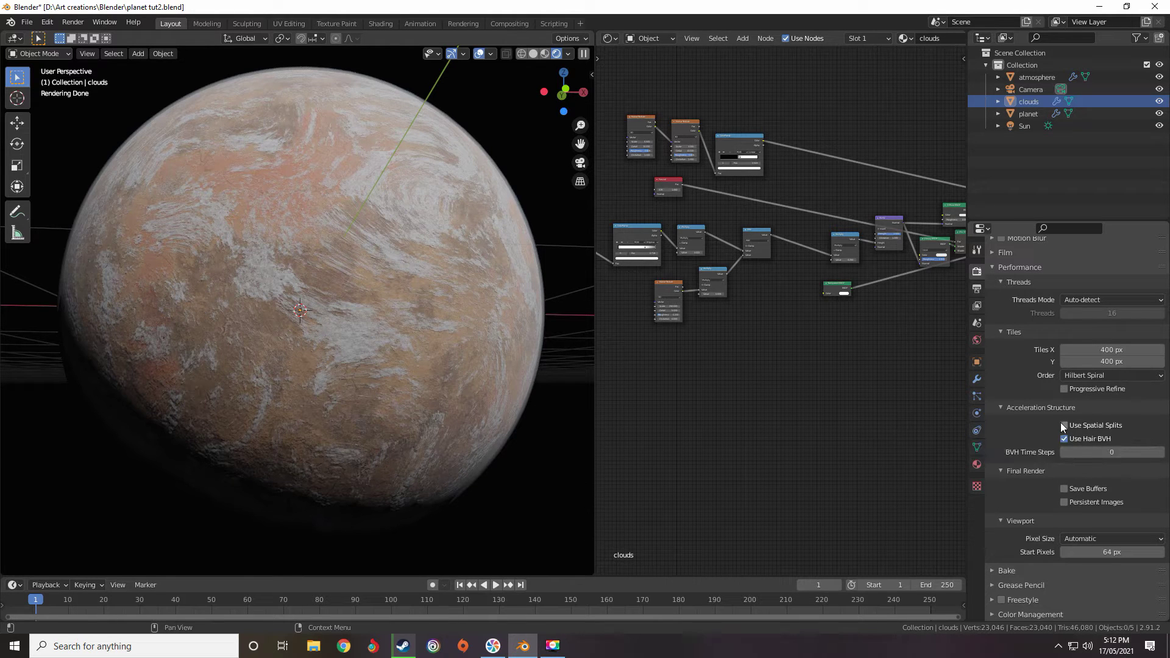
pyautogui.click(1079, 425)
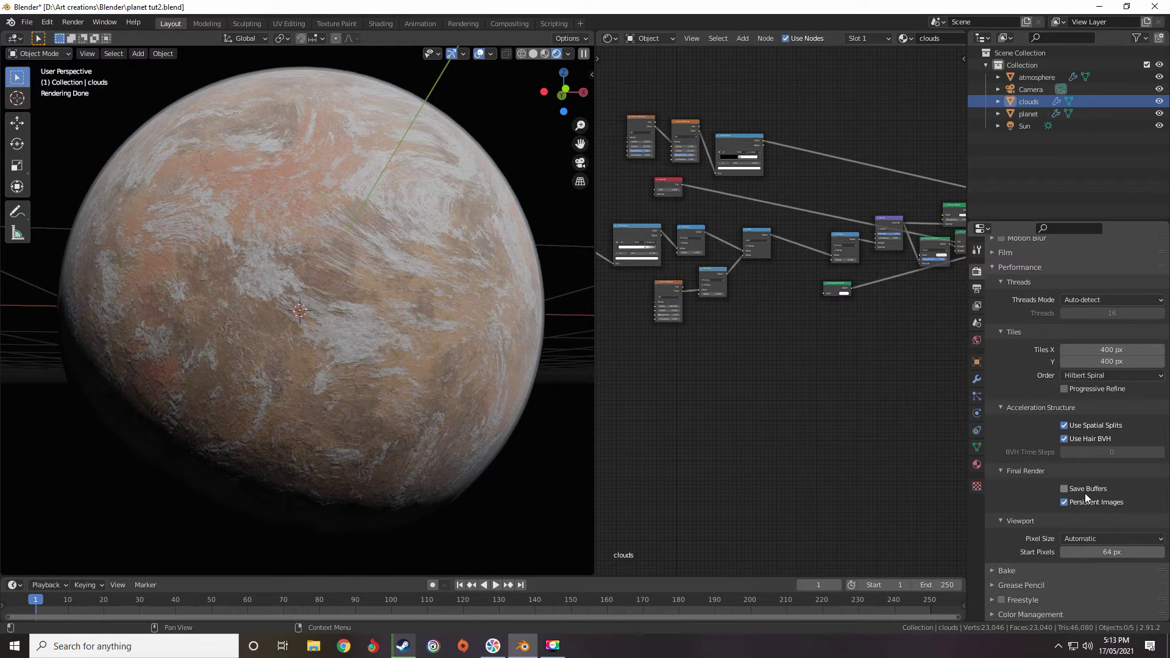
pyautogui.scroll(6, 1088, 499)
pyautogui.scroll(12, 1041, 503)
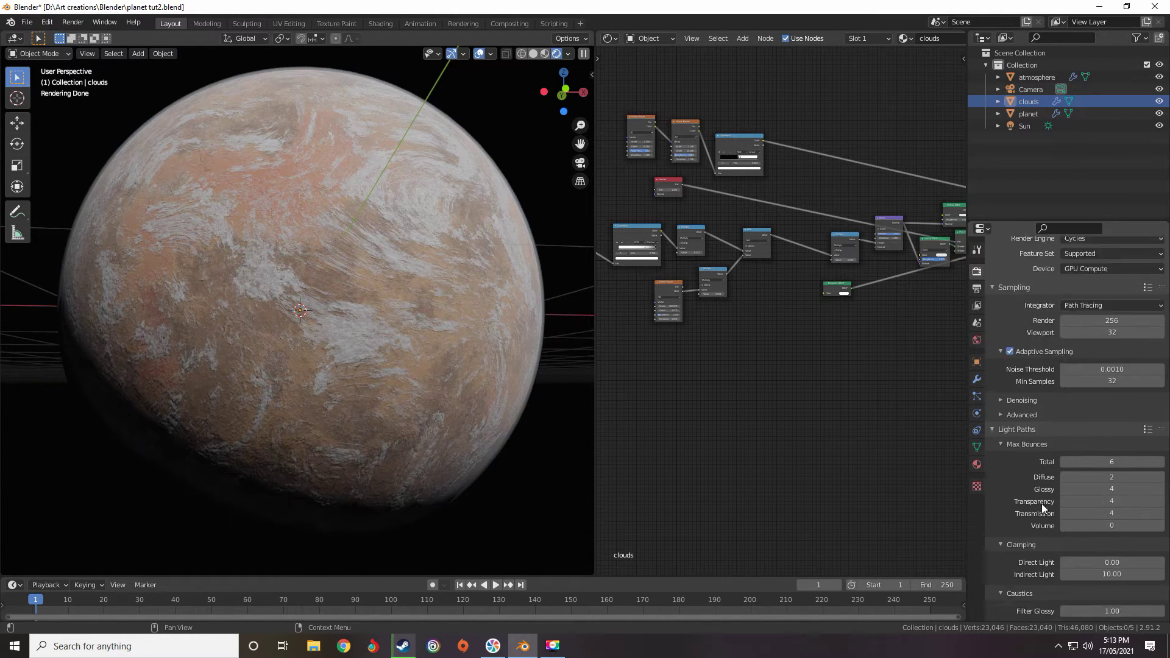
# Change the render engine from Cycles to Eevee and display the planet in Rendered viewport shading
pyautogui.scroll(-4, 378, 339)
pyautogui.scroll(-5, 376, 339)
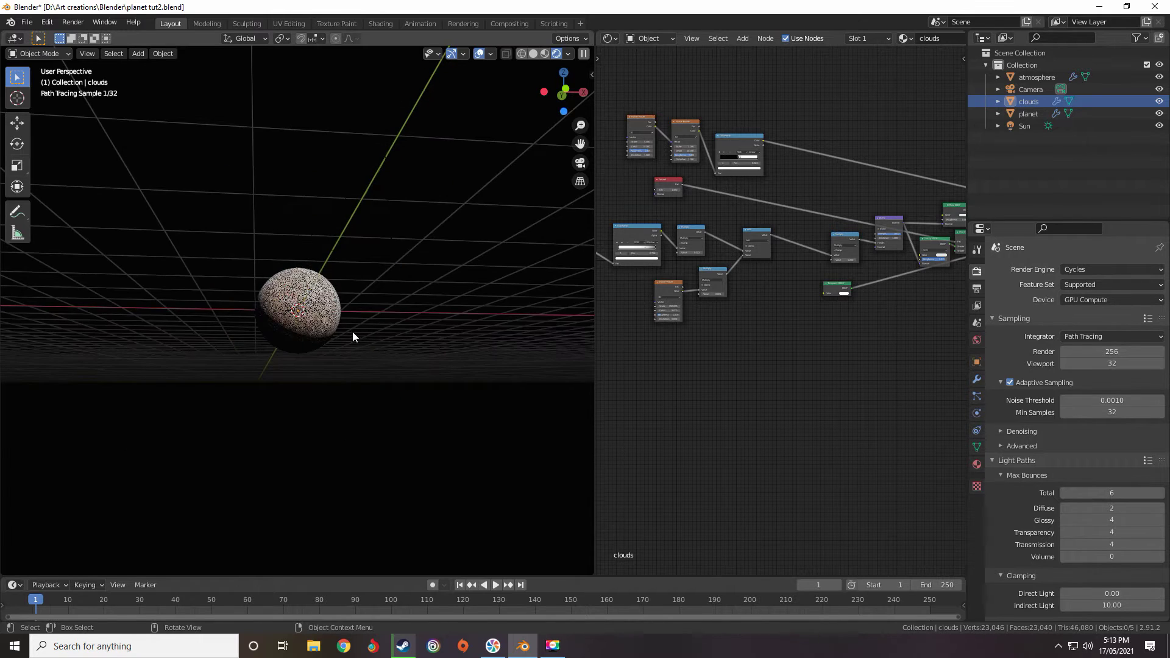
pyautogui.moveTo(352, 331); pyautogui.dragTo(343, 384, button='middle')
pyautogui.scroll(5, 342, 383)
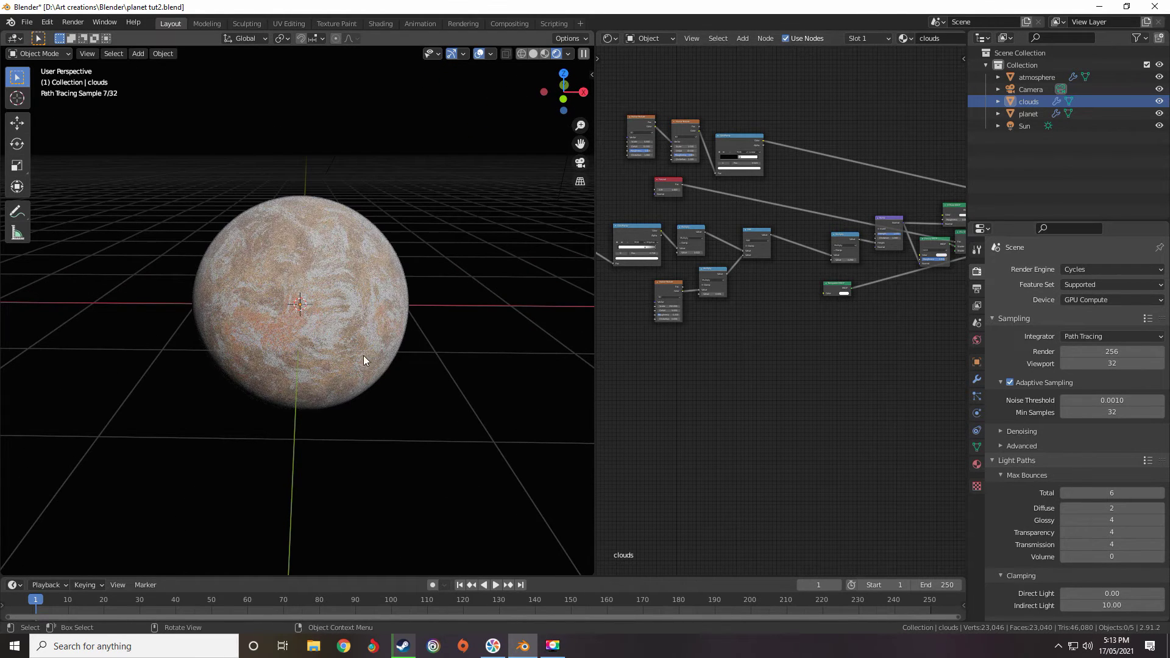
pyautogui.hotkey('shift', 'z')
pyautogui.scroll(-3, 345, 327)
pyautogui.click(1112, 269)
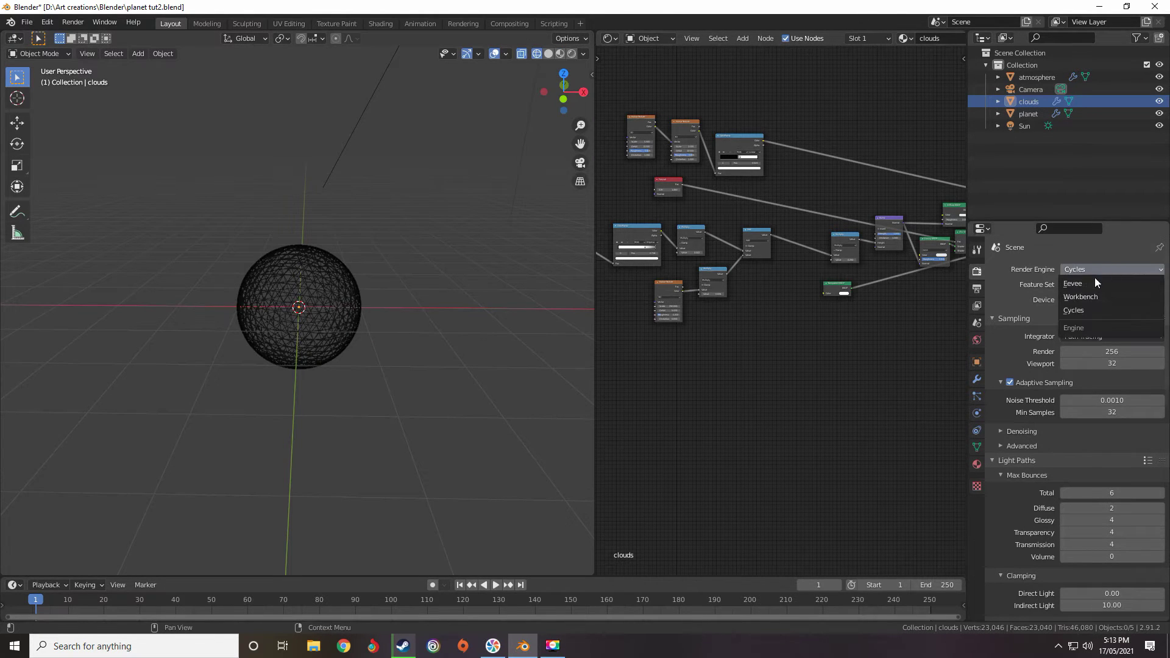
pyautogui.click(1091, 279)
pyautogui.scroll(6, 388, 364)
pyautogui.press('z')
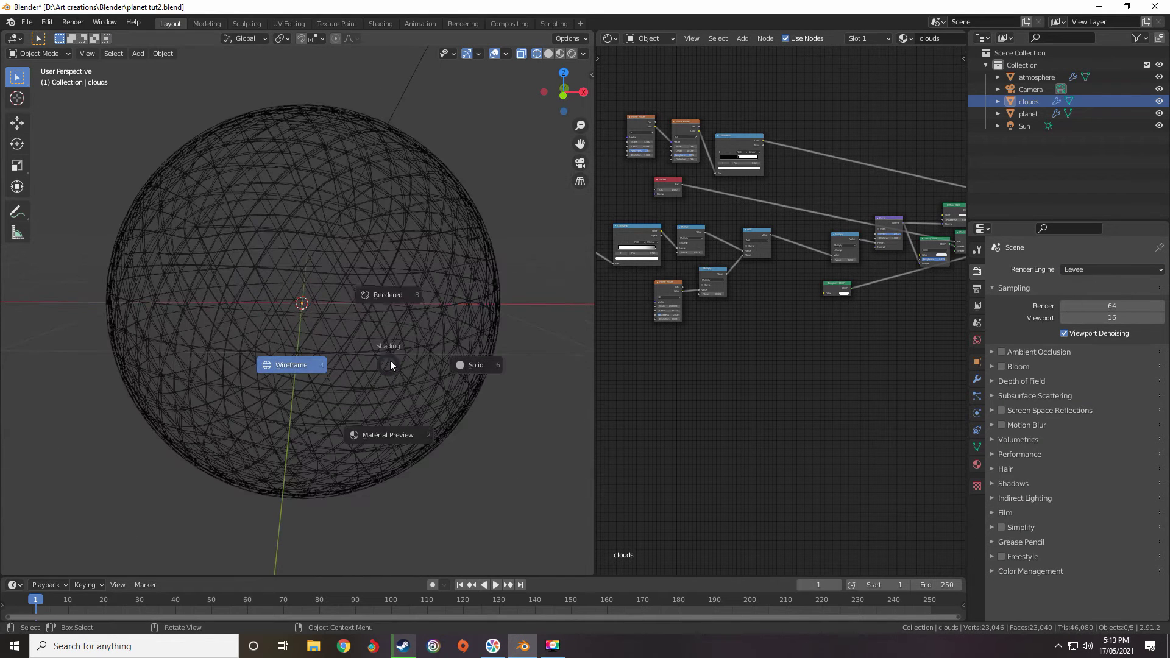
pyautogui.click(383, 298)
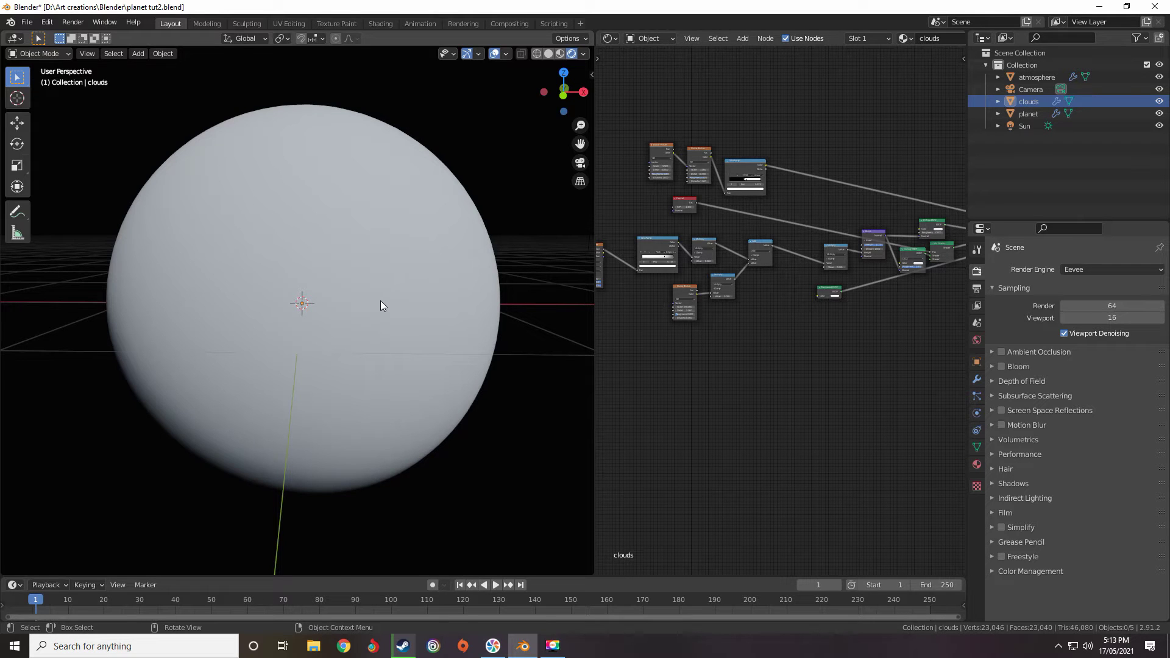
# Set the atmosphere material's Blend Mode to Alpha Blend
pyautogui.moveTo(381, 304)
pyautogui.mouseDown(button='middle')
pyautogui.moveTo(459, 283)
pyautogui.moveTo(348, 312)
pyautogui.moveTo(493, 290)
pyautogui.moveTo(326, 307)
pyautogui.moveTo(366, 302)
pyautogui.mouseUp(button='middle')
pyautogui.click(1037, 78)
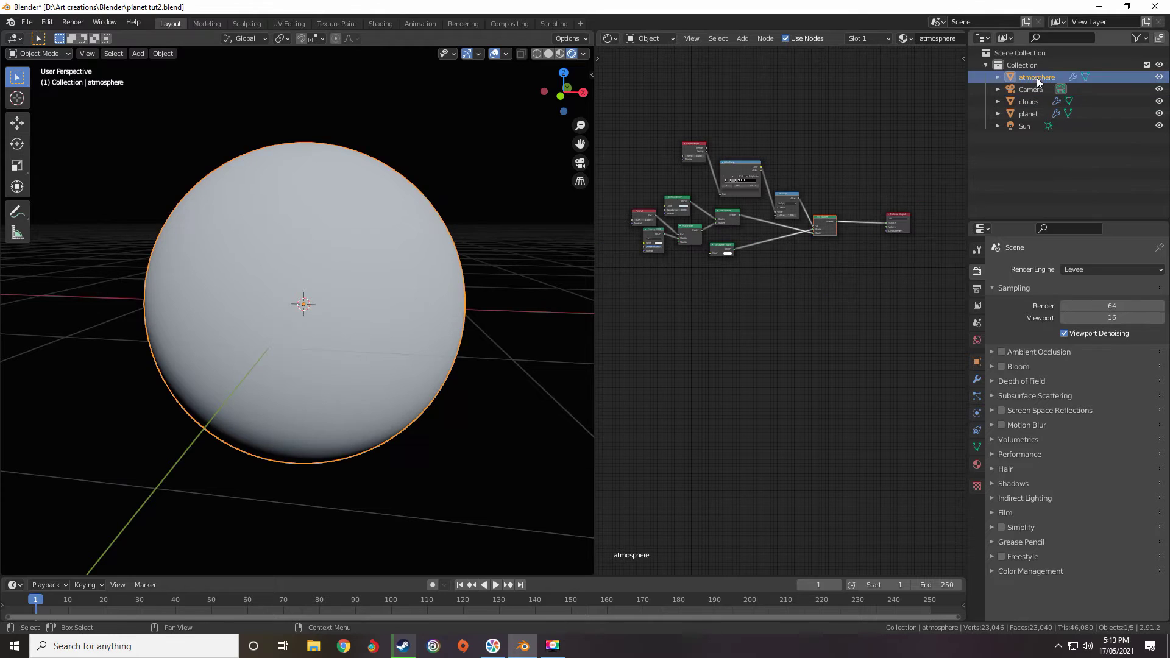
pyautogui.click(977, 464)
pyautogui.scroll(-5, 1001, 433)
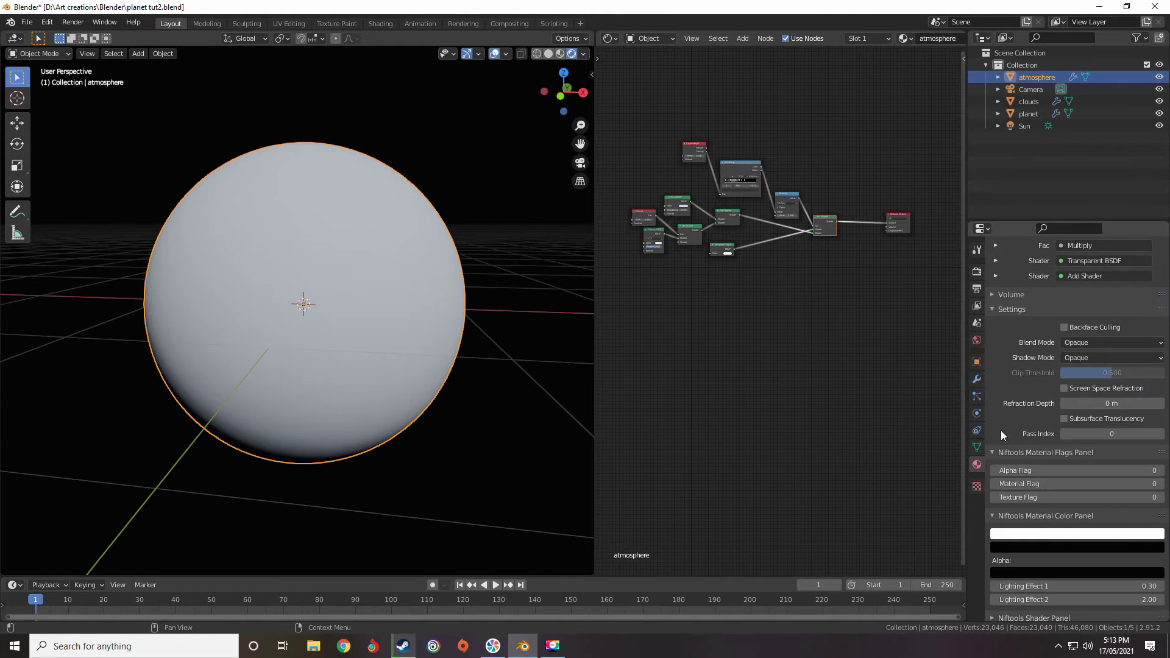
pyautogui.scroll(3, 1001, 430)
pyautogui.moveTo(573, 347); pyautogui.dragTo(324, 342, button='middle')
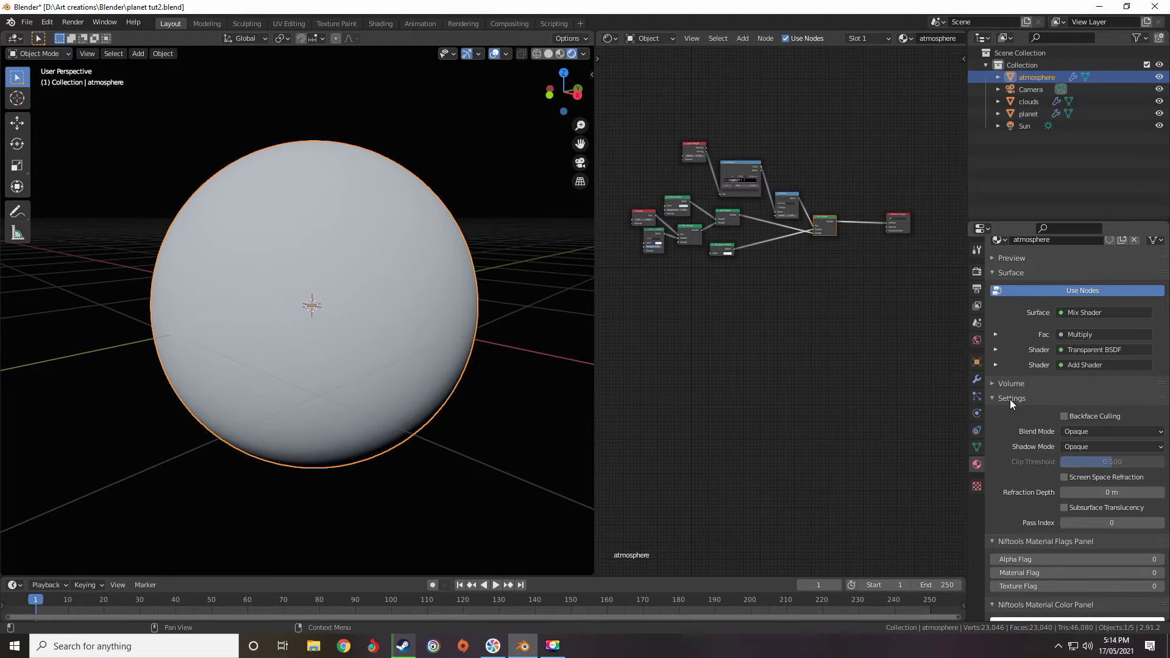
pyautogui.scroll(3, 1013, 342)
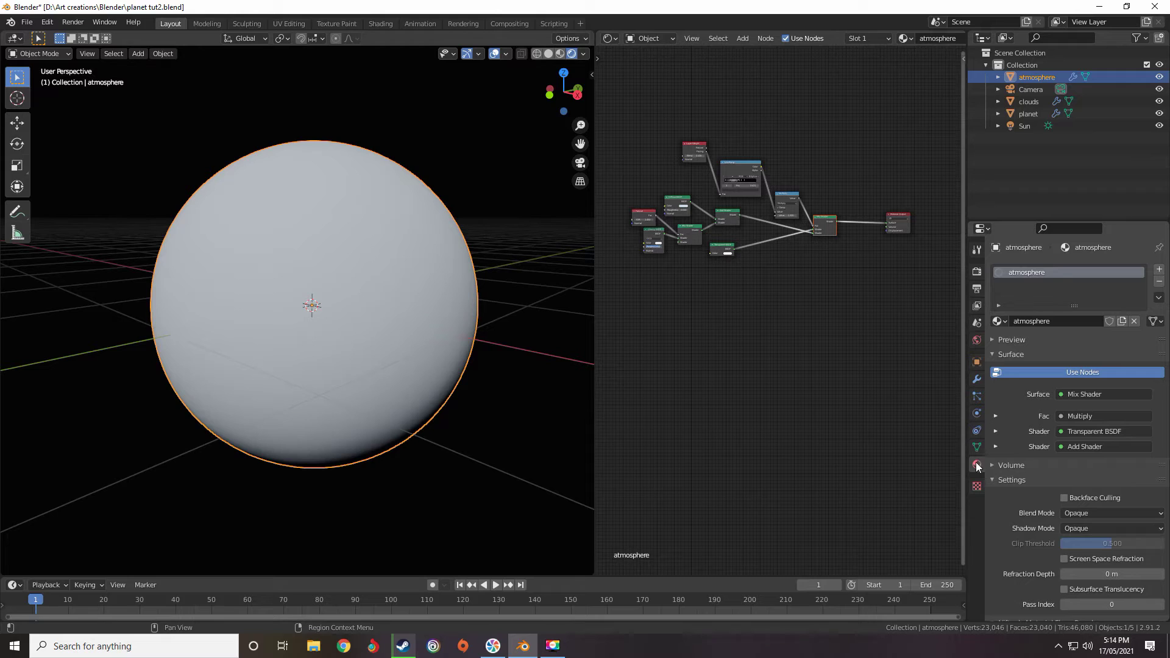
pyautogui.scroll(-2, 1015, 455)
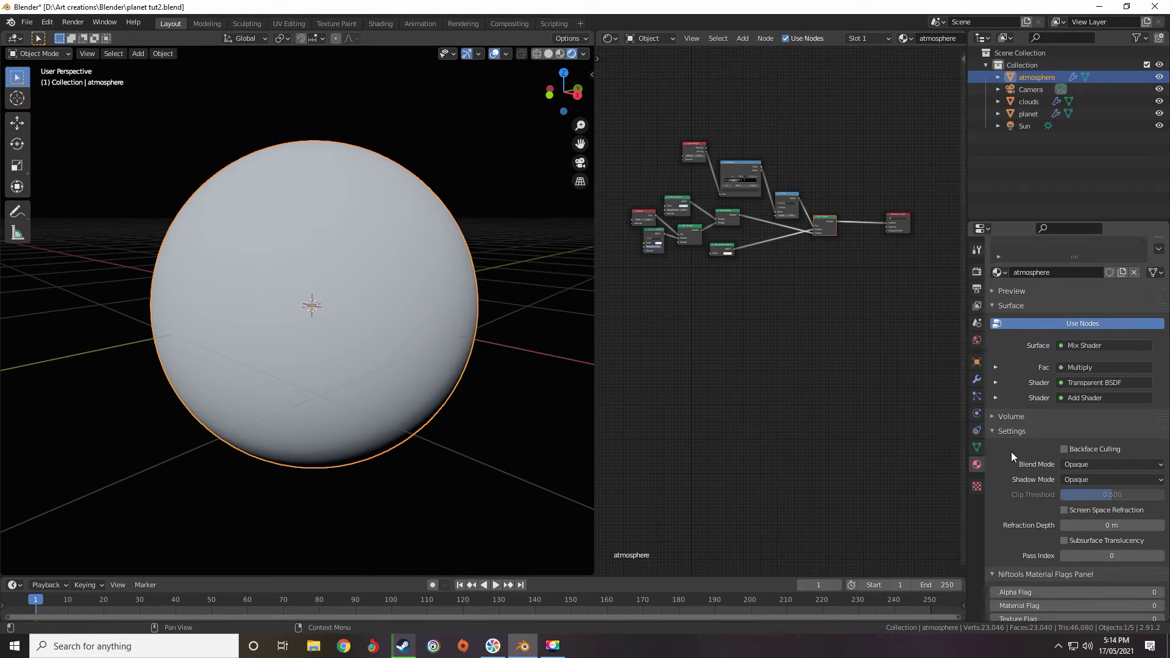
pyautogui.click(1079, 466)
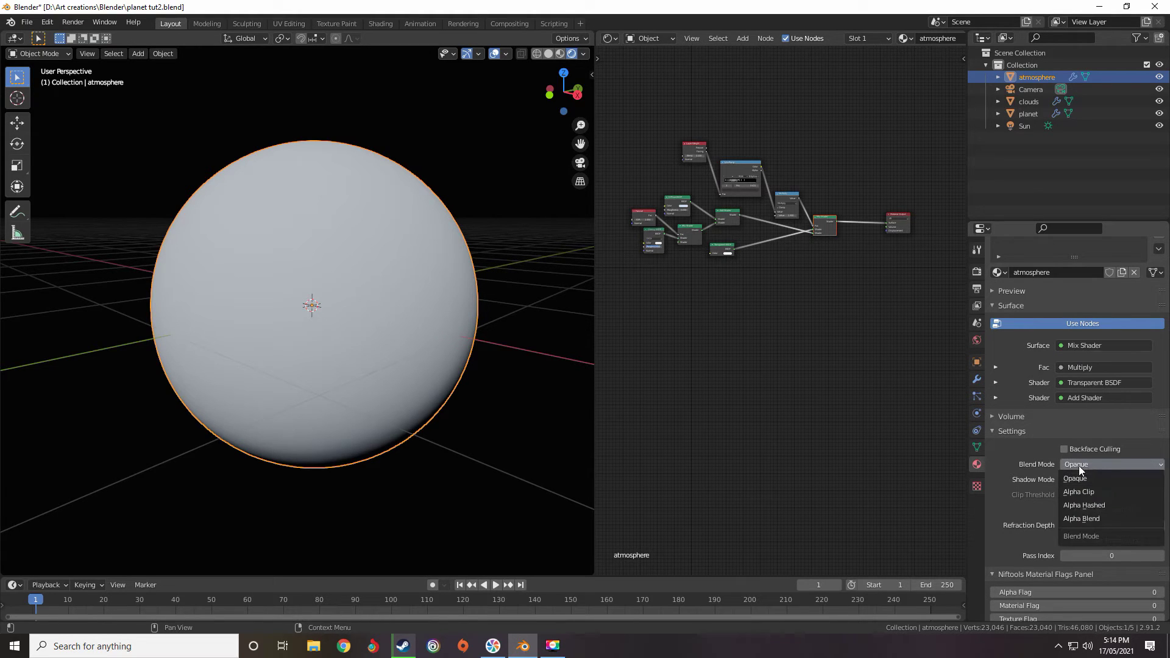
pyautogui.click(1085, 520)
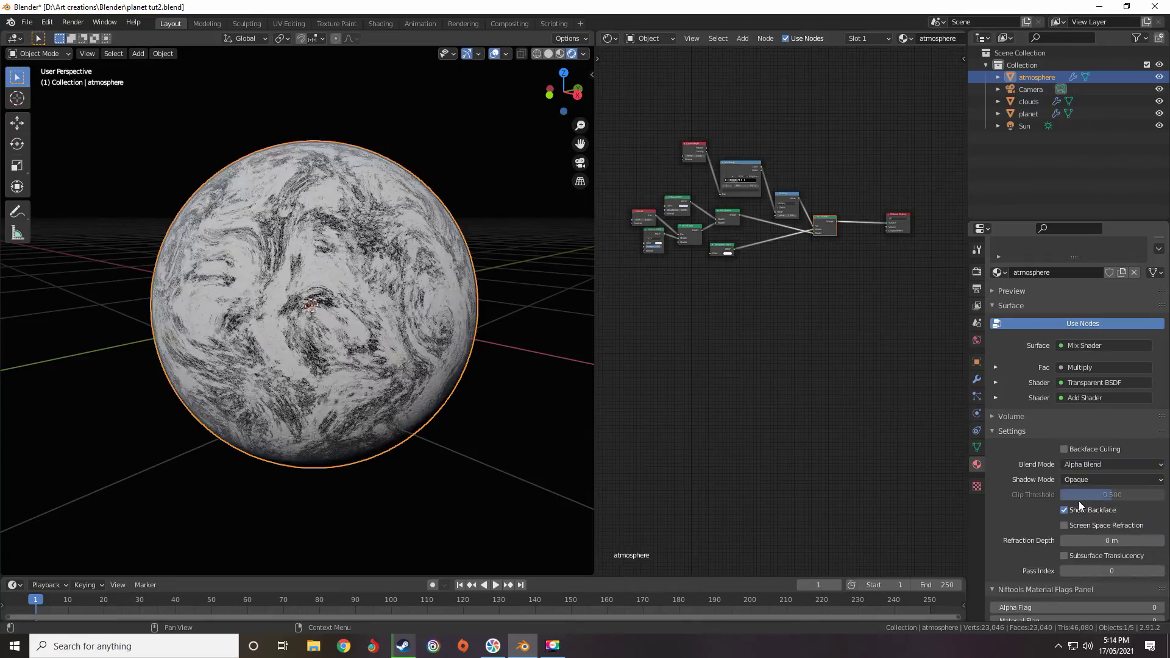
# Set the clouds material's Blend Mode to Alpha Blend
pyautogui.moveTo(500, 403); pyautogui.dragTo(393, 385, button='middle')
pyautogui.scroll(3, 395, 385)
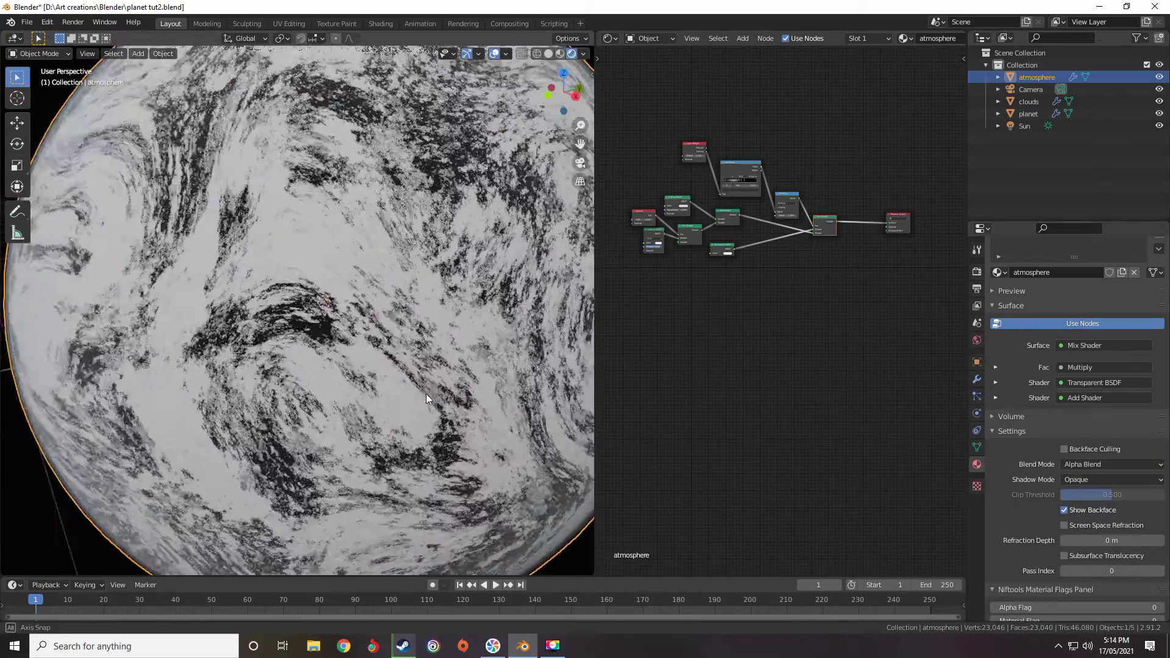
pyautogui.scroll(-2, 426, 393)
pyautogui.scroll(4, 420, 390)
pyautogui.scroll(-3, 406, 389)
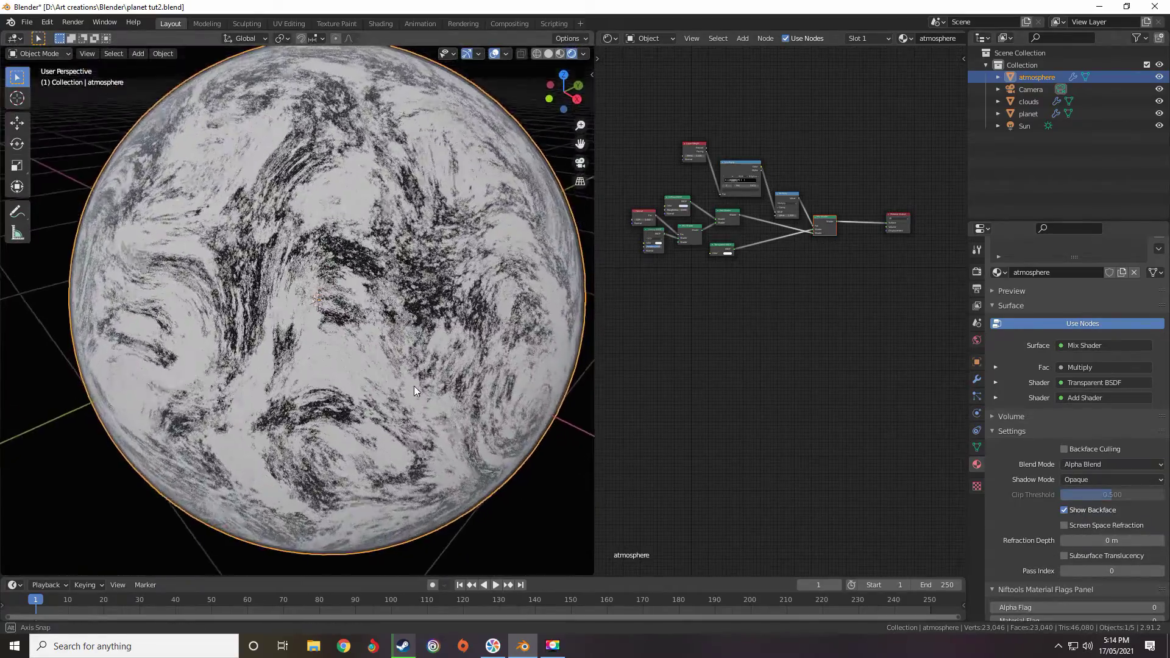
pyautogui.moveTo(441, 360); pyautogui.dragTo(466, 332, button='middle')
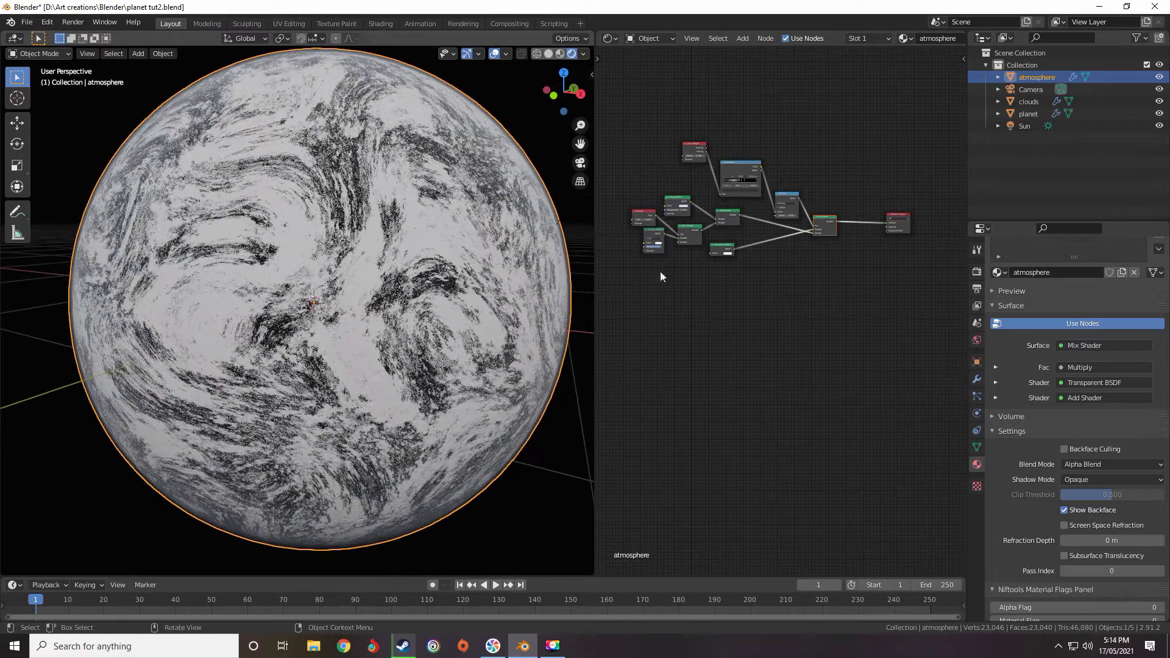
pyautogui.click(1026, 113)
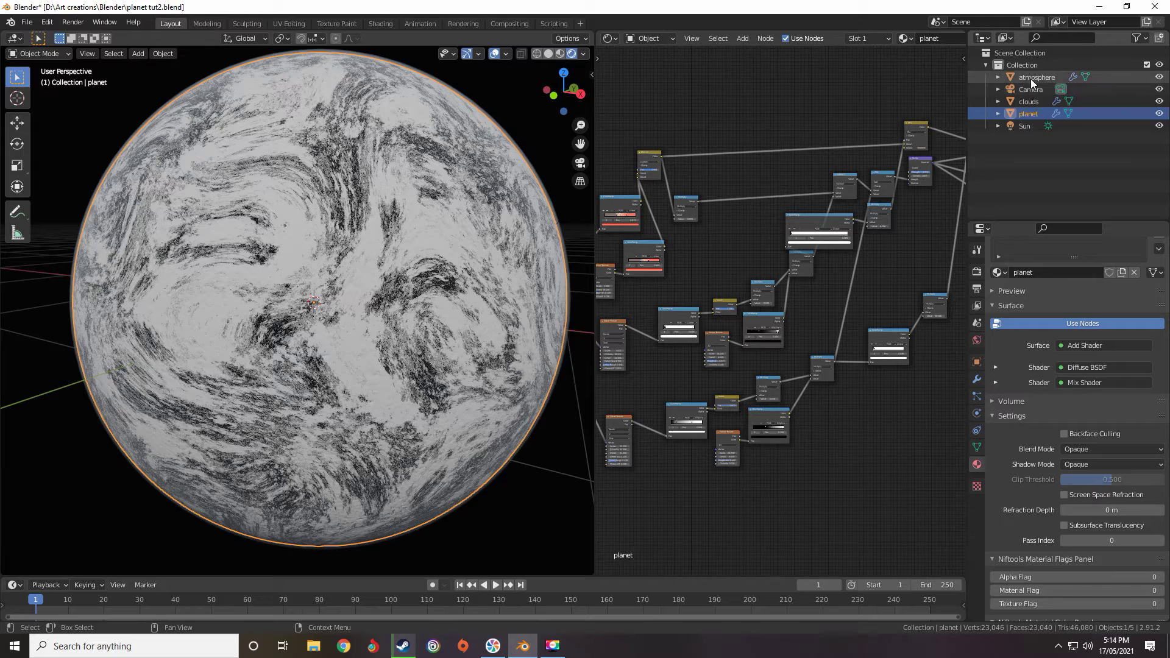
pyautogui.click(1030, 102)
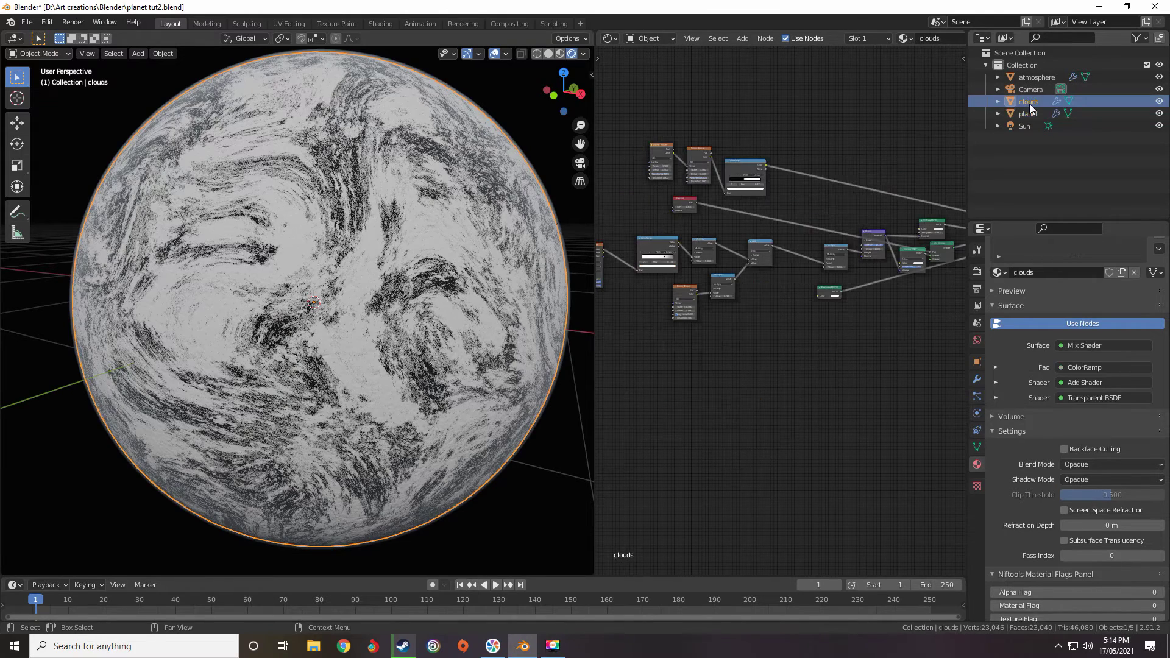
pyautogui.scroll(-1, 1030, 390)
pyautogui.click(1072, 414)
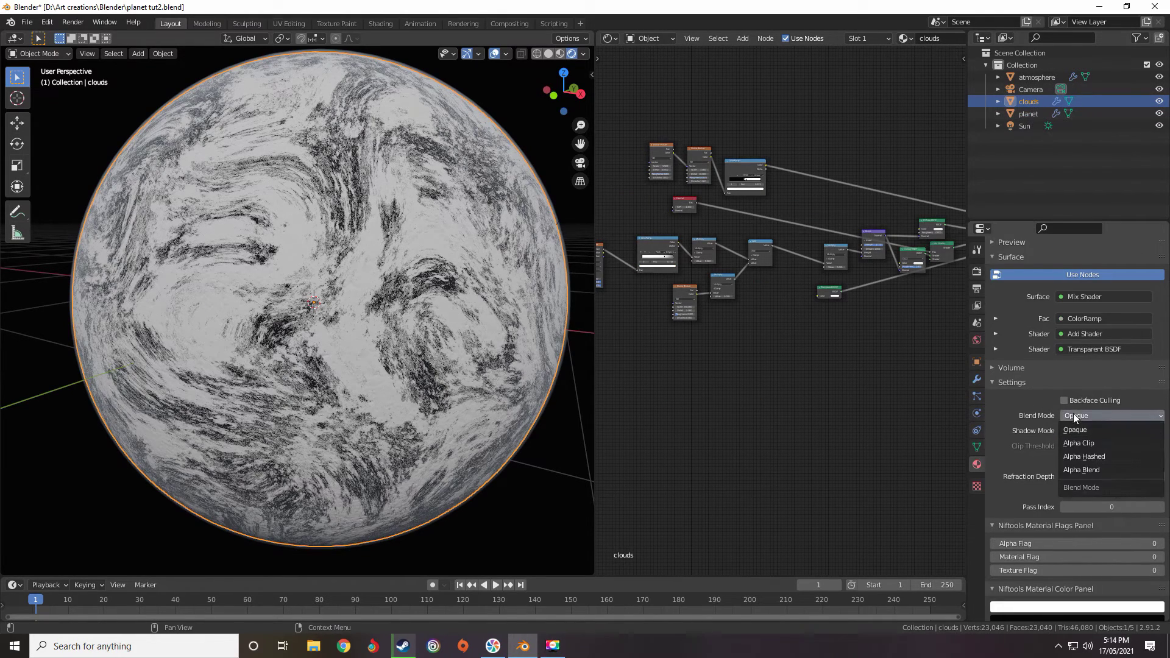
pyautogui.click(1081, 469)
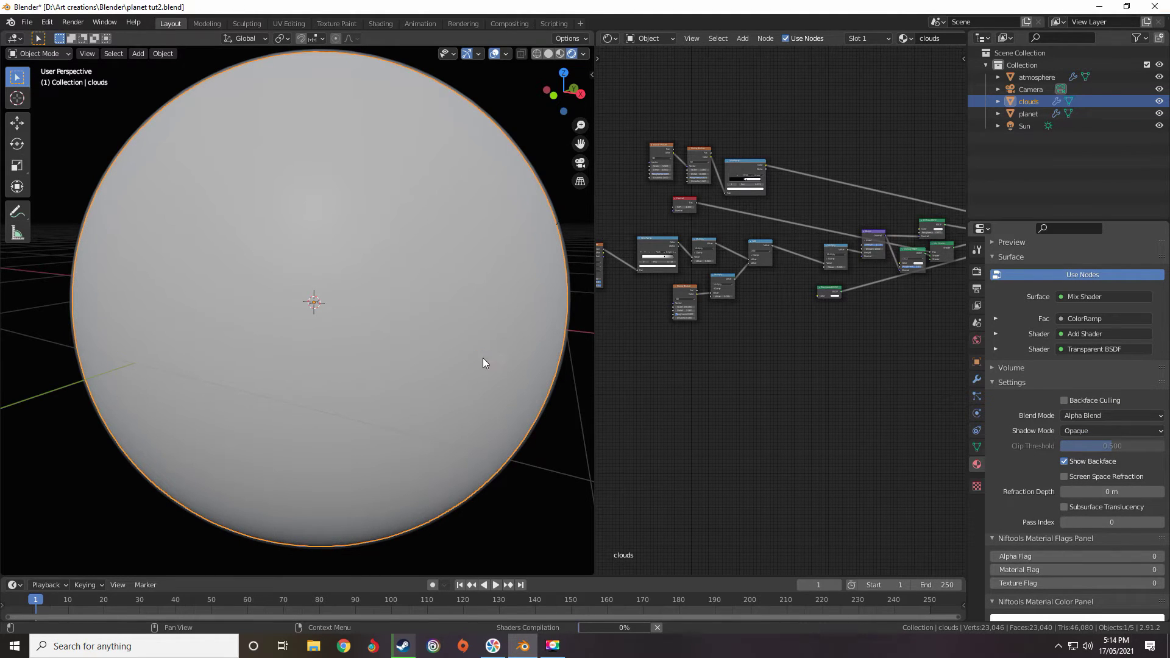
# Examine the planet's surface and cloud layers in the Eevee viewport from several distances and angles
pyautogui.scroll(-3, 482, 357)
pyautogui.moveTo(470, 347)
pyautogui.mouseDown(button='middle')
pyautogui.moveTo(335, 349)
pyautogui.moveTo(370, 348)
pyautogui.moveTo(326, 364)
pyautogui.moveTo(383, 338)
pyautogui.moveTo(305, 363)
pyautogui.moveTo(323, 362)
pyautogui.moveTo(260, 366)
pyautogui.moveTo(267, 348)
pyautogui.moveTo(346, 305)
pyautogui.moveTo(397, 324)
pyautogui.moveTo(378, 368)
pyautogui.moveTo(241, 397)
pyautogui.moveTo(340, 327)
pyautogui.moveTo(295, 319)
pyautogui.moveTo(324, 345)
pyautogui.moveTo(354, 453)
pyautogui.moveTo(418, 375)
pyautogui.moveTo(398, 415)
pyautogui.moveTo(436, 448)
pyautogui.mouseUp(button='middle')
pyautogui.scroll(4, 263, 346)
pyautogui.scroll(-3, 338, 309)
pyautogui.scroll(4, 379, 368)
pyautogui.scroll(-4, 305, 326)
pyautogui.scroll(5, 355, 452)
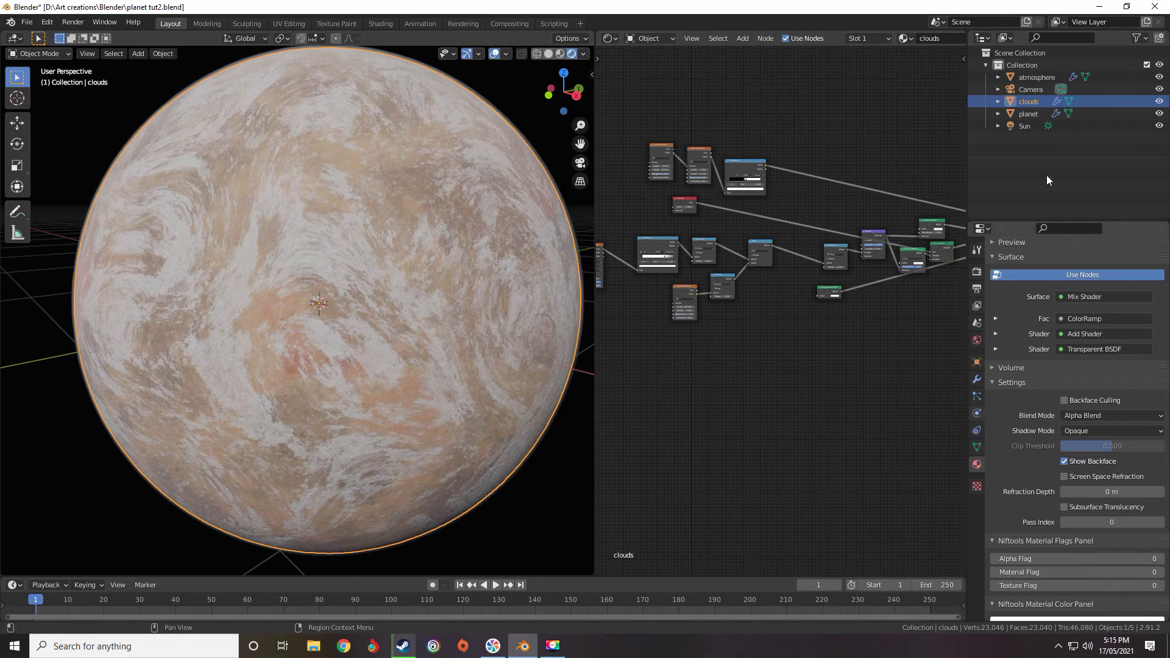
pyautogui.scroll(-4, 365, 369)
pyautogui.keyDown('alt'); pyautogui.moveTo(365, 369); pyautogui.dragTo(443, 345, button='middle'); pyautogui.keyUp('alt')
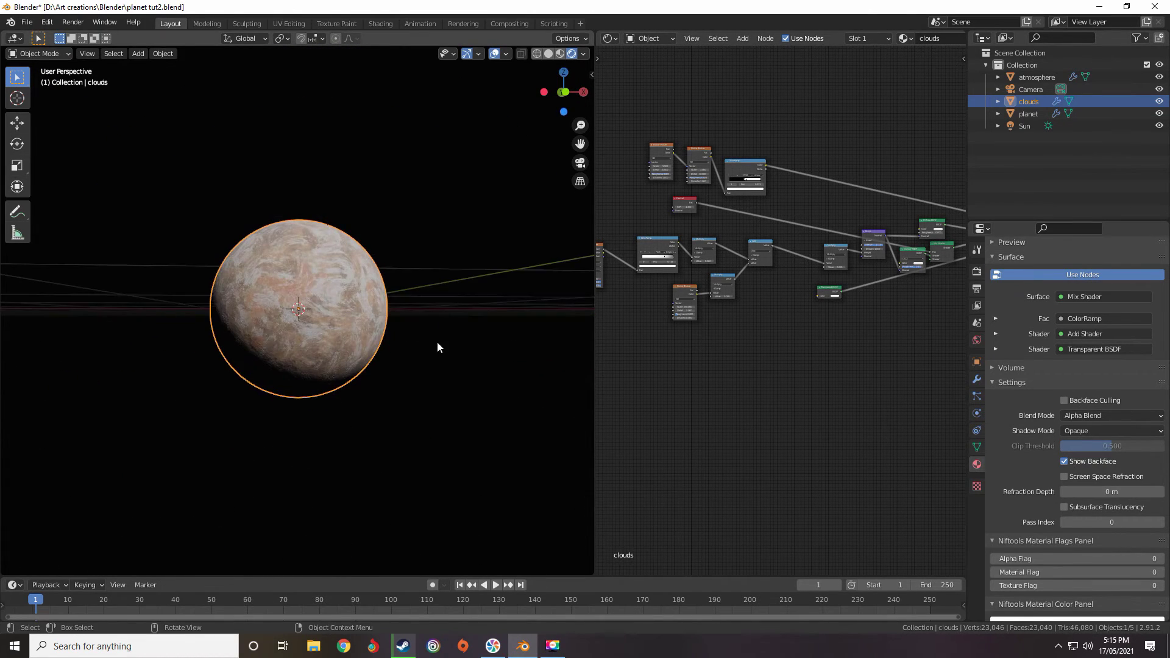
# View the planet through the camera, enable Bloom for Eevee and show the Bloom settings
pyautogui.press('KP_0')
pyautogui.click(977, 271)
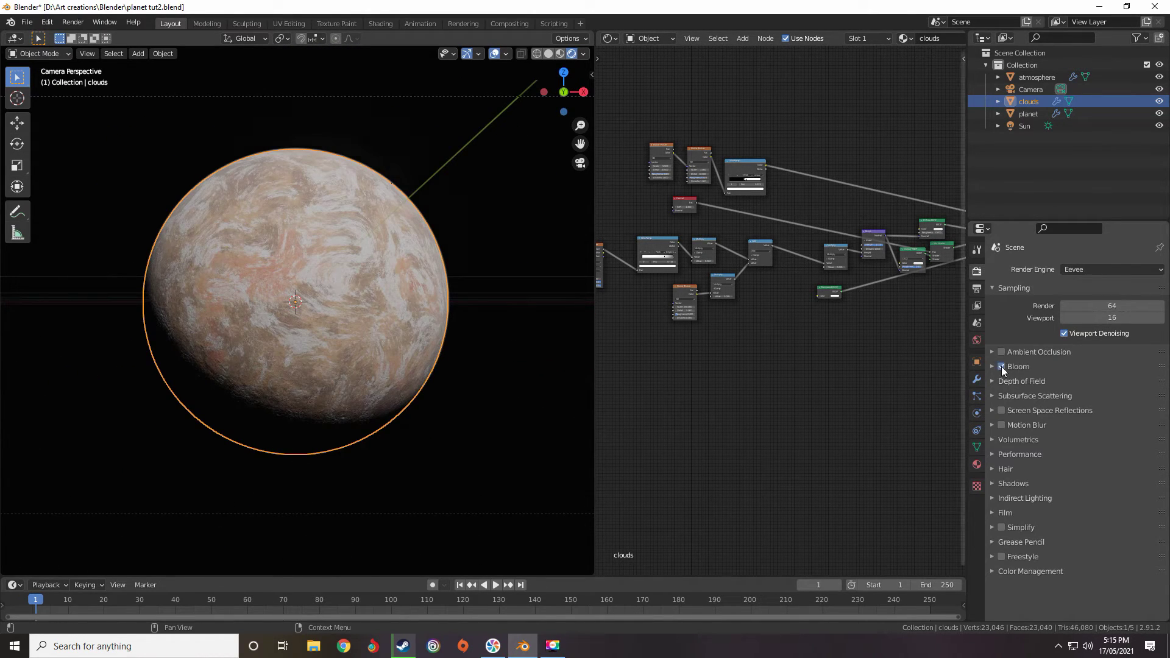
pyautogui.click(1014, 367)
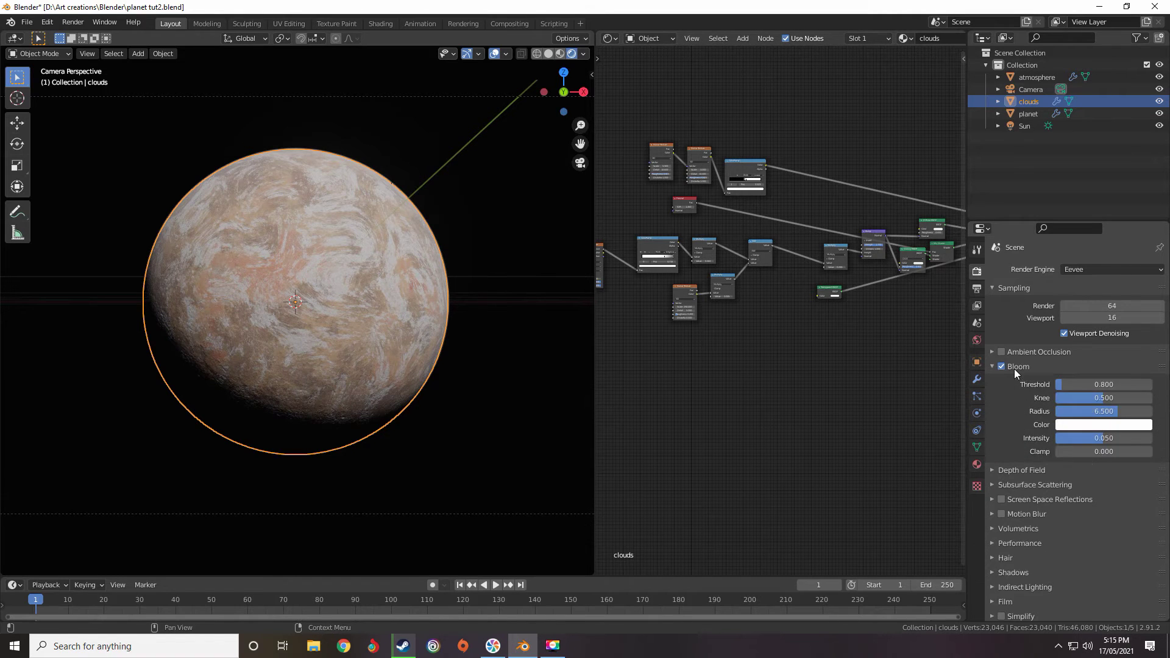
# Lower the Bloom threshold to 0.365 and show the Indirect Lighting settings
pyautogui.moveTo(1073, 384); pyautogui.dragTo(1058, 385)
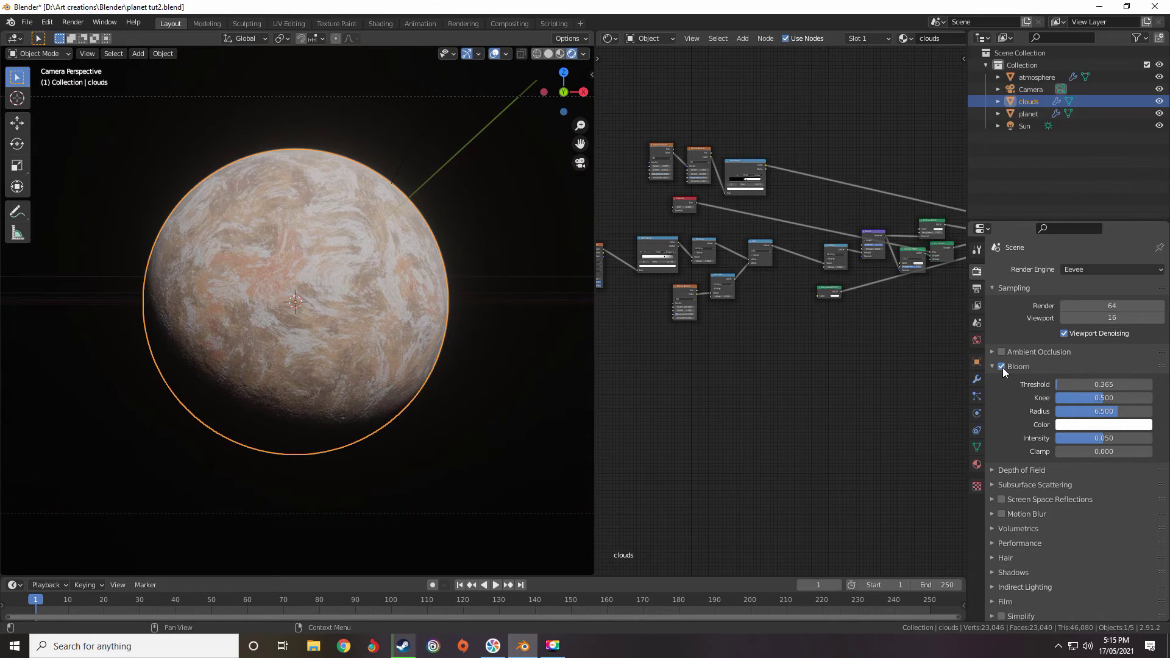
pyautogui.scroll(-2, 1034, 439)
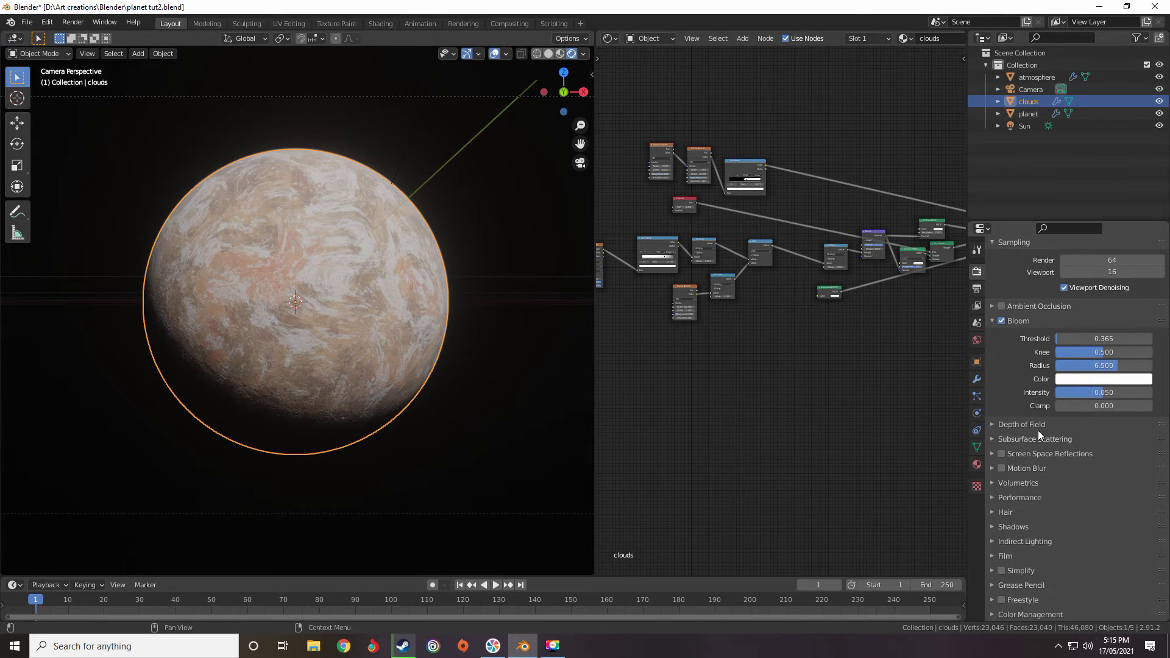
pyautogui.click(1015, 543)
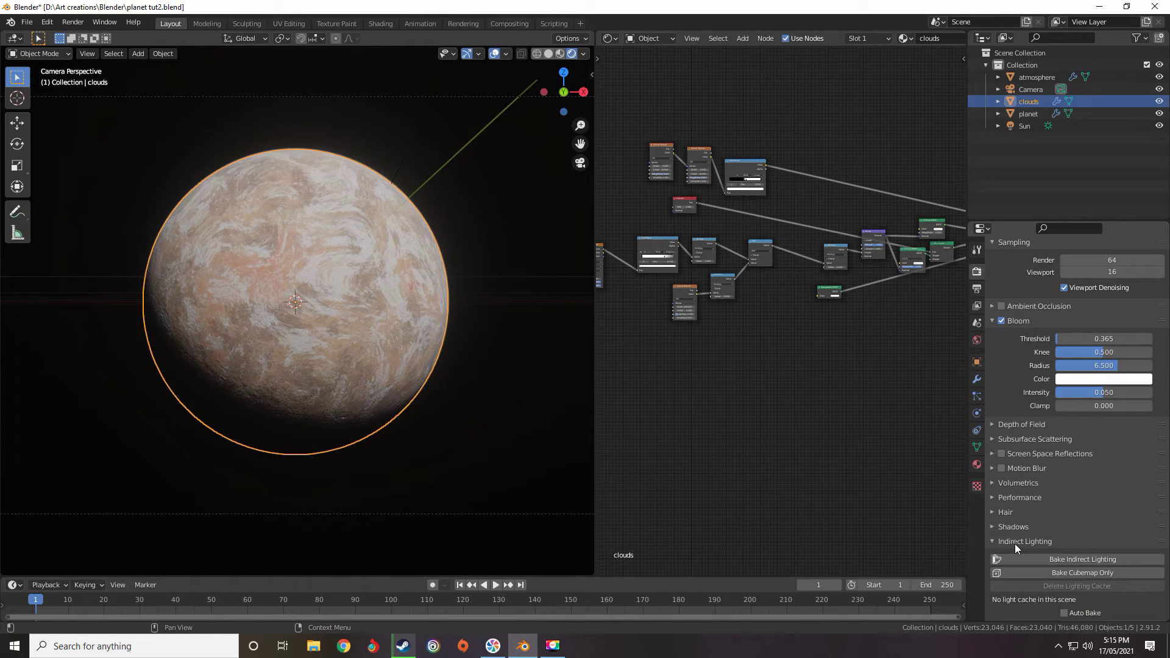
pyautogui.scroll(2, 1030, 425)
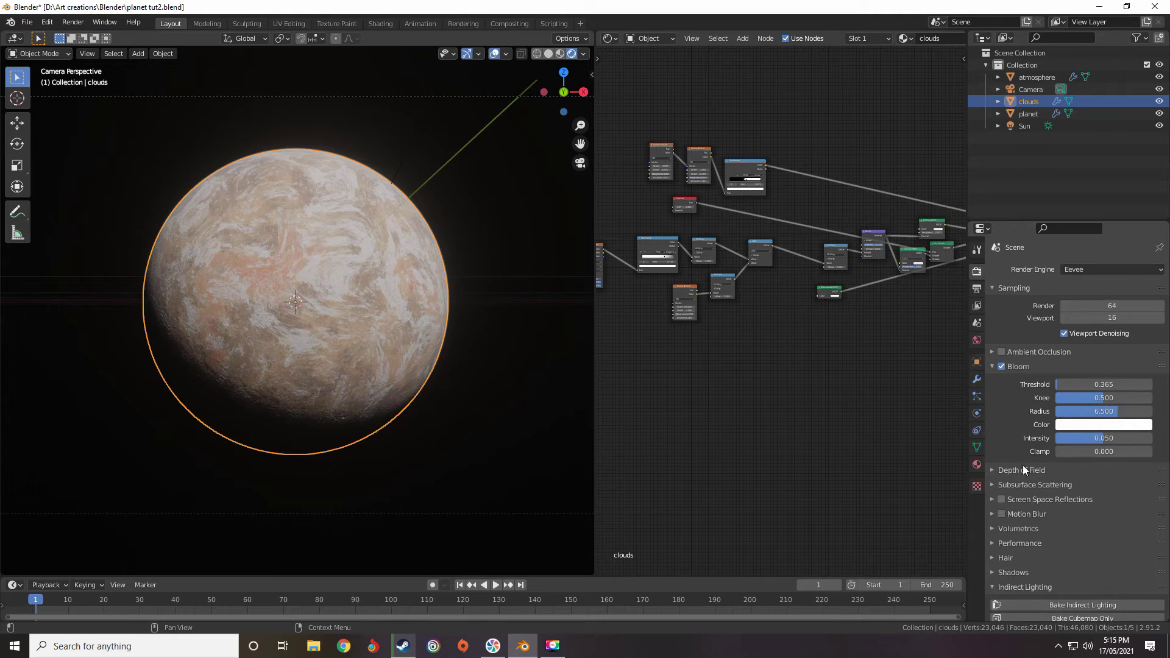
# Add a Translucent BSDF node to the clouds material below the final Mix Shader
pyautogui.scroll(-2, 378, 311)
pyautogui.moveTo(378, 311)
pyautogui.mouseDown(button='middle')
pyautogui.moveTo(392, 351)
pyautogui.moveTo(269, 339)
pyautogui.moveTo(419, 340)
pyautogui.moveTo(386, 326)
pyautogui.mouseUp(button='middle')
pyautogui.scroll(-1, 796, 292)
pyautogui.moveTo(799, 293); pyautogui.dragTo(604, 367, button='middle')
pyautogui.scroll(3, 622, 366)
pyautogui.moveTo(773, 310); pyautogui.dragTo(832, 287, button='middle')
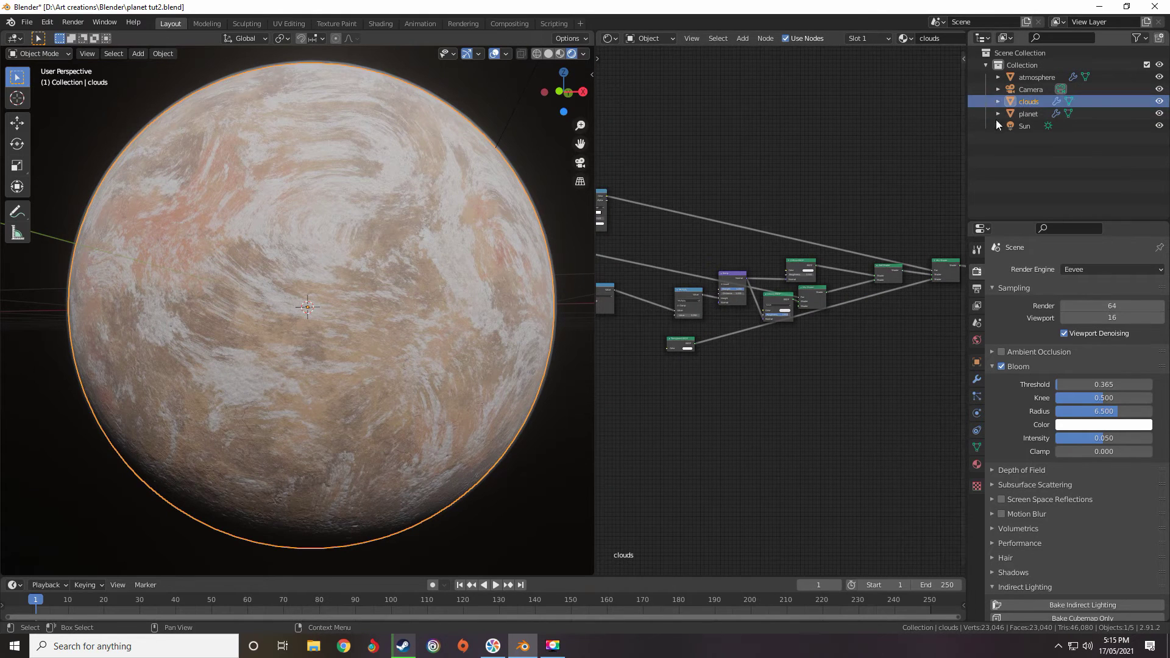
pyautogui.moveTo(836, 226); pyautogui.dragTo(777, 245, button='middle')
pyautogui.scroll(3, 792, 251)
pyautogui.scroll(5, 927, 293)
pyautogui.moveTo(931, 294); pyautogui.dragTo(749, 298, button='middle')
pyautogui.hotkey('shift', 'a')
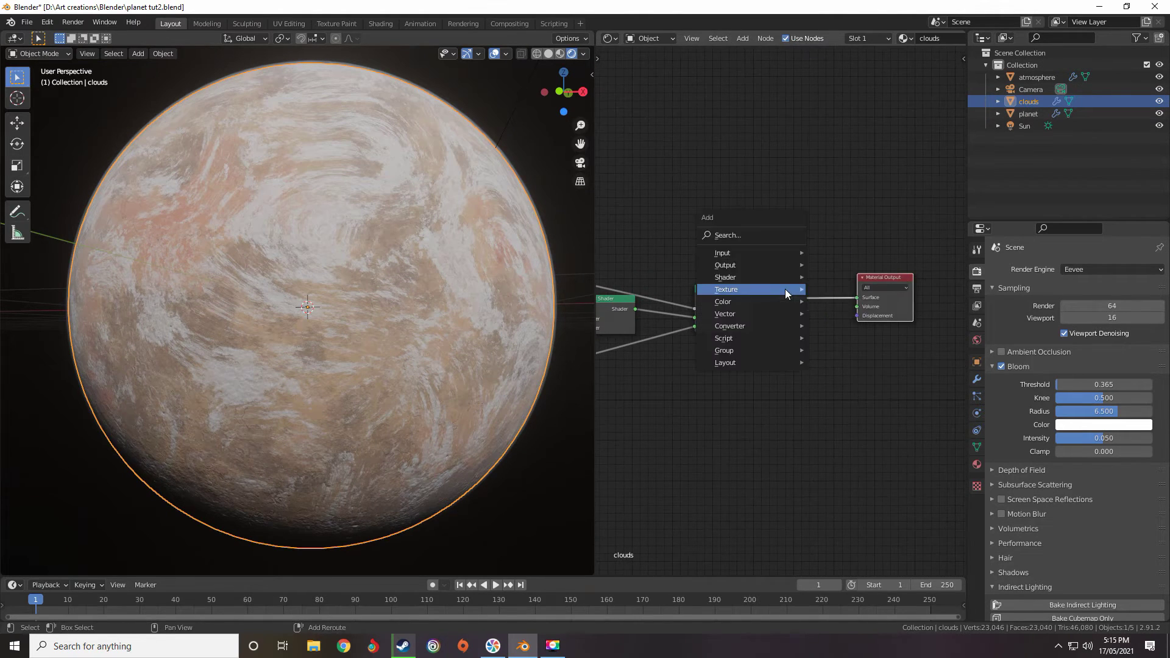
pyautogui.moveTo(754, 279)
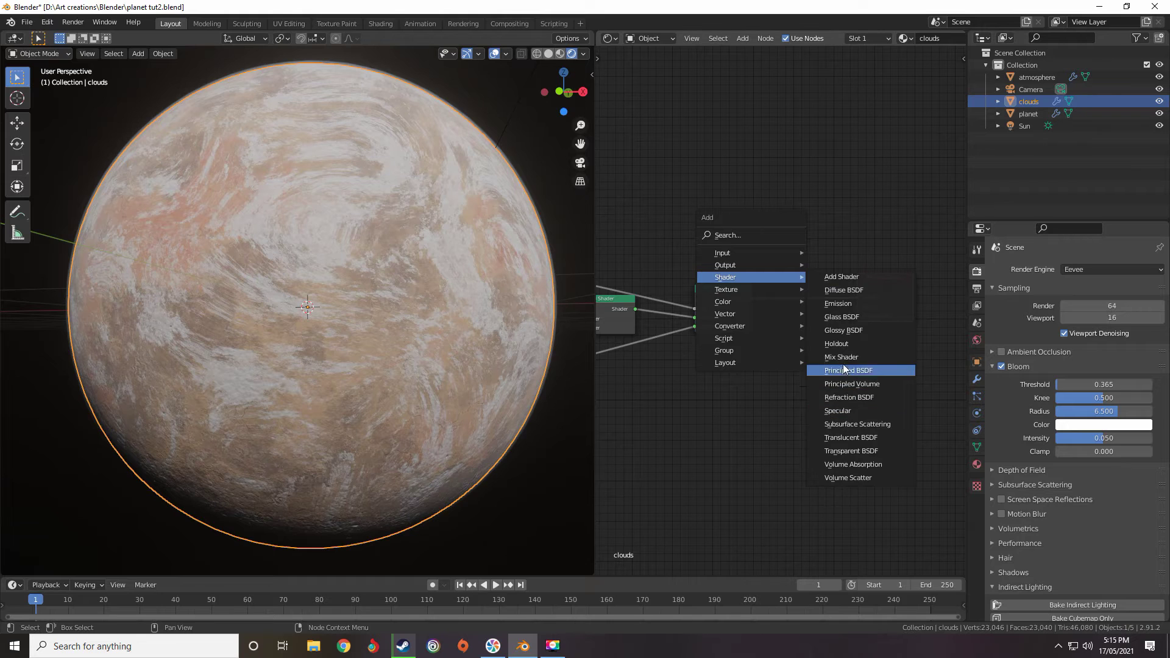
pyautogui.click(850, 438)
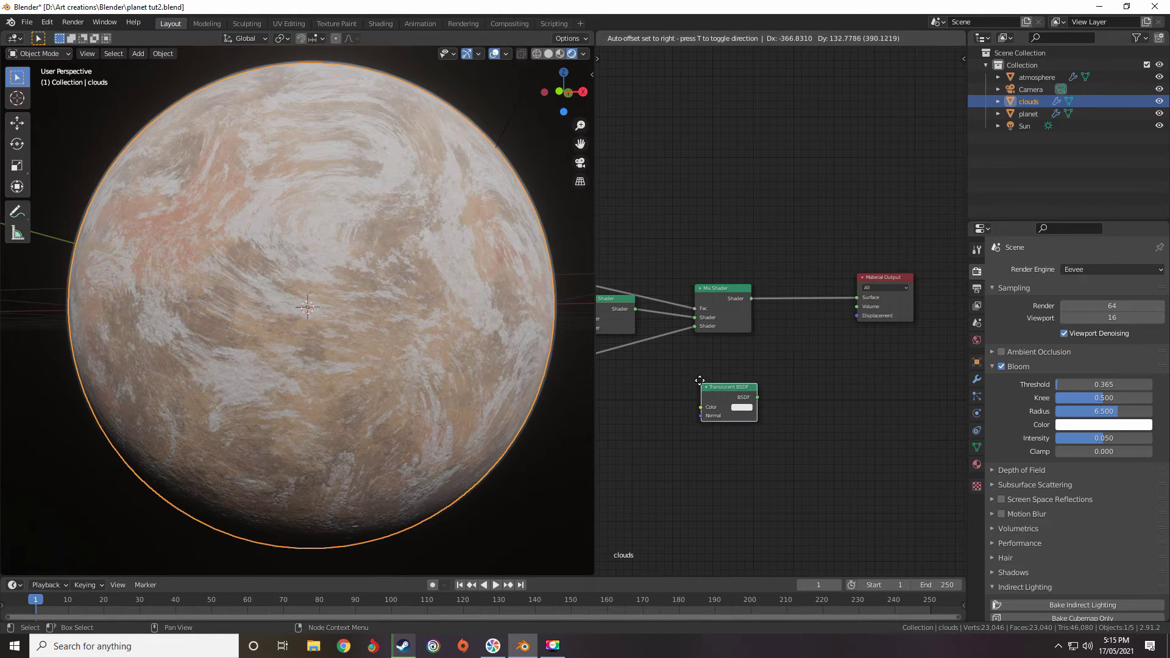
pyautogui.click(689, 378)
# Move the Translucent BSDF node up so it sits closer beneath the Mix Shader
pyautogui.scroll(1, 750, 335)
pyautogui.moveTo(750, 335); pyautogui.dragTo(772, 321, button='middle')
pyautogui.scroll(2, 726, 350)
pyautogui.scroll(2, 724, 350)
pyautogui.scroll(2, 707, 342)
pyautogui.scroll(-4, 764, 277)
pyautogui.moveTo(764, 276); pyautogui.dragTo(720, 264, button='middle')
pyautogui.scroll(-1, 691, 347)
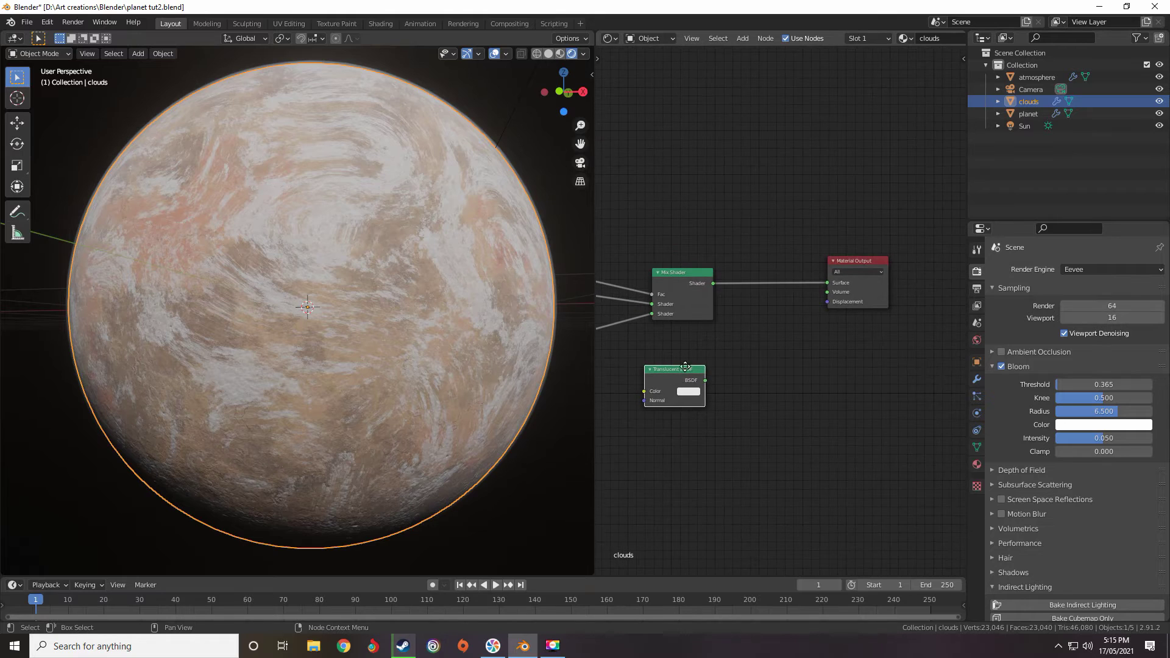
pyautogui.moveTo(685, 366); pyautogui.dragTo(685, 351)
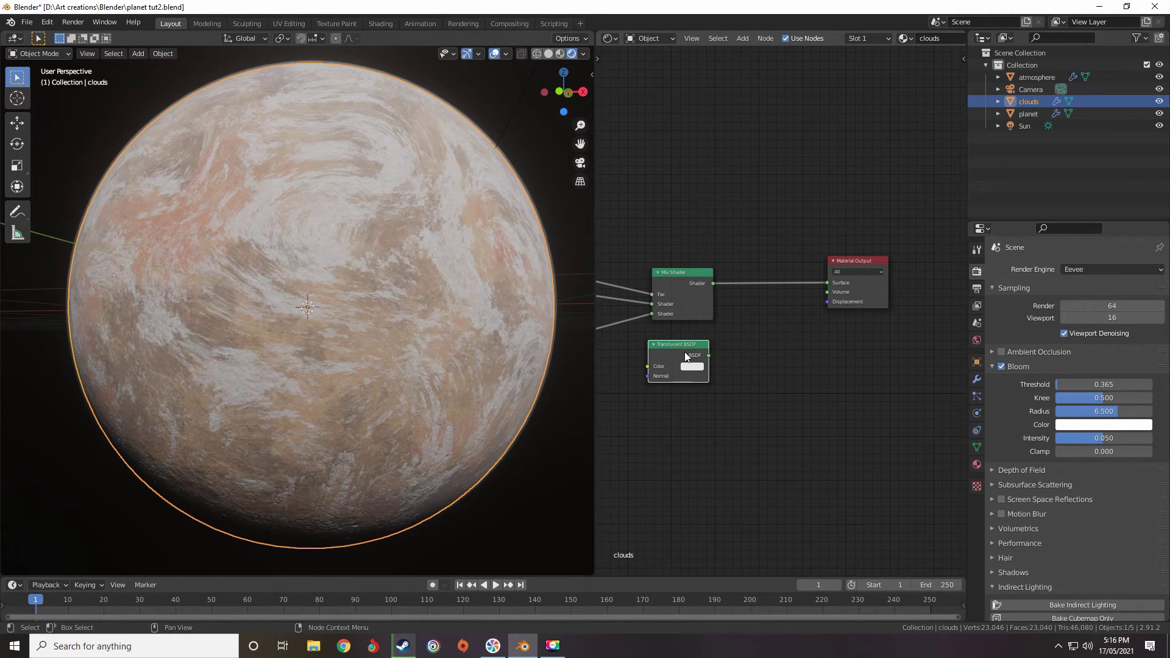
pyautogui.scroll(3, 776, 254)
pyautogui.moveTo(776, 254); pyautogui.dragTo(724, 242, button='middle')
pyautogui.moveTo(667, 292); pyautogui.dragTo(781, 257, button='middle')
pyautogui.scroll(2, 792, 235)
pyautogui.scroll(2, 759, 256)
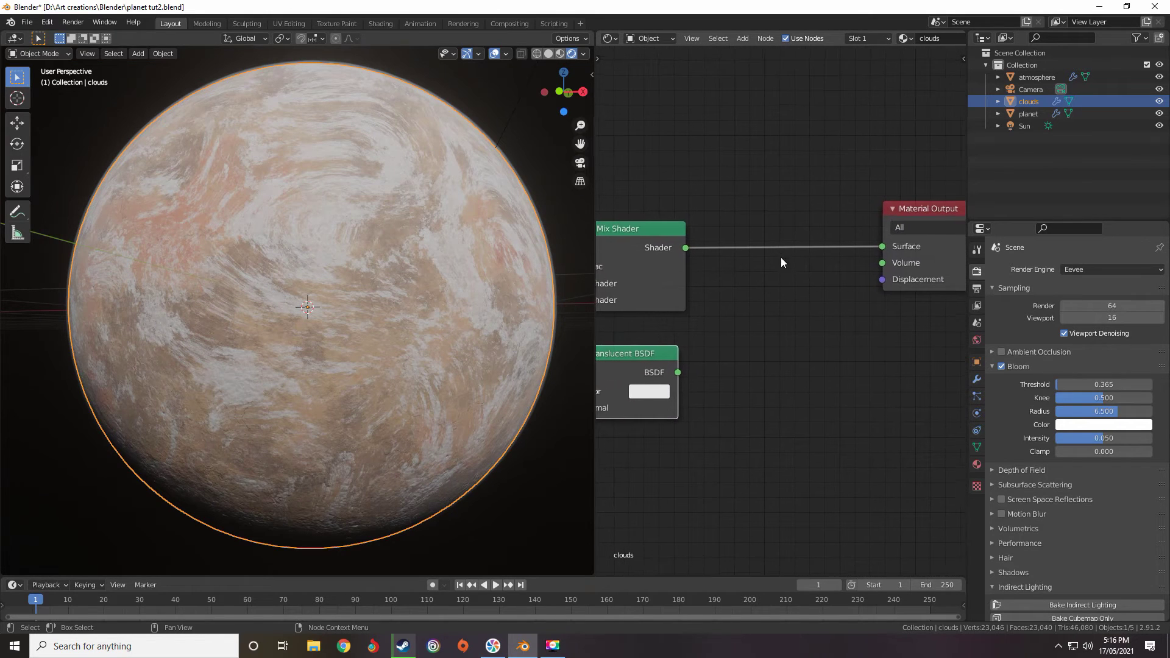
pyautogui.scroll(2, 697, 239)
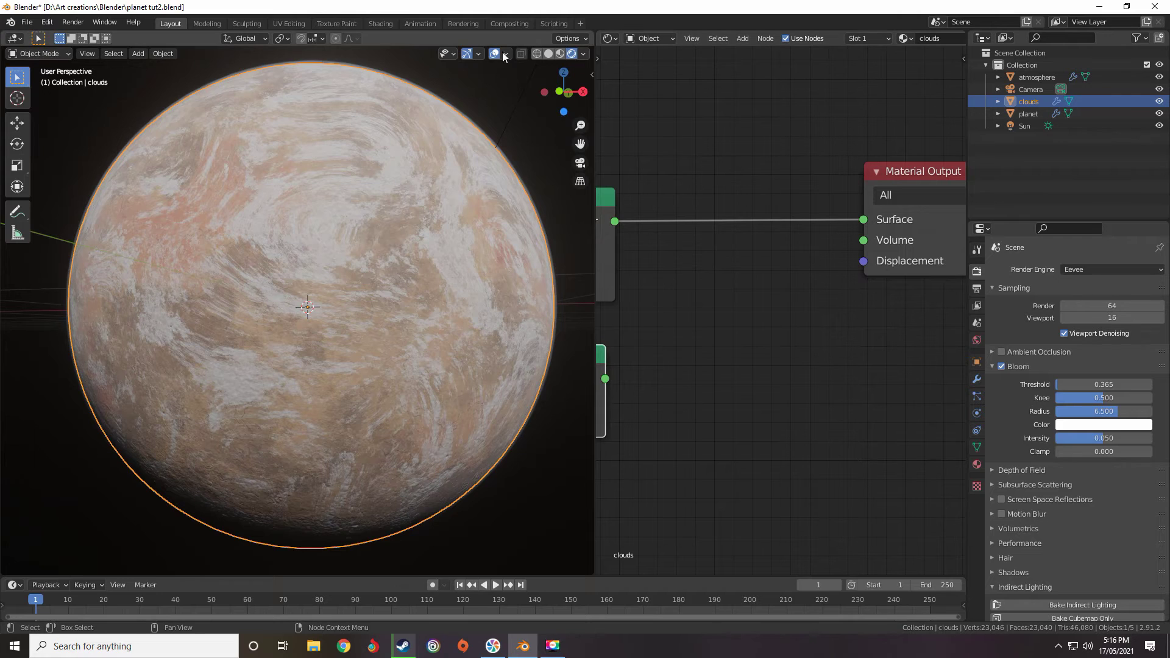
# Examine the planet's clouds and atmosphere edge in the Eevee viewport from several angles, close up and through the camera
pyautogui.moveTo(445, 213); pyautogui.dragTo(408, 204, button='middle')
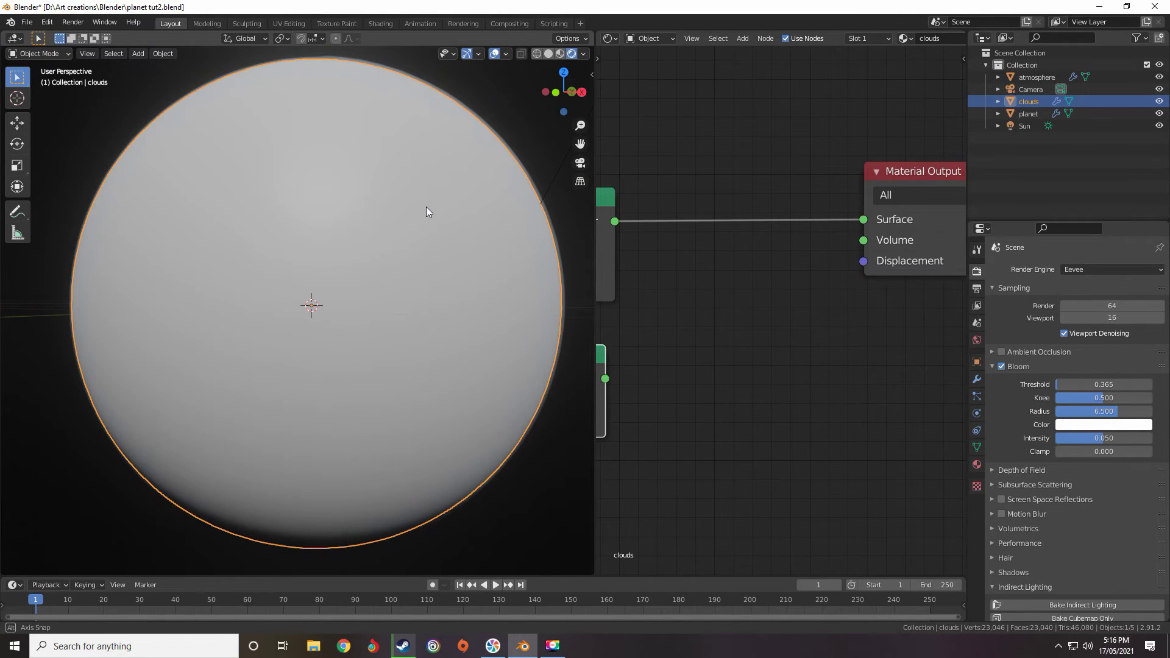
pyautogui.moveTo(426, 207); pyautogui.dragTo(423, 206, button='middle')
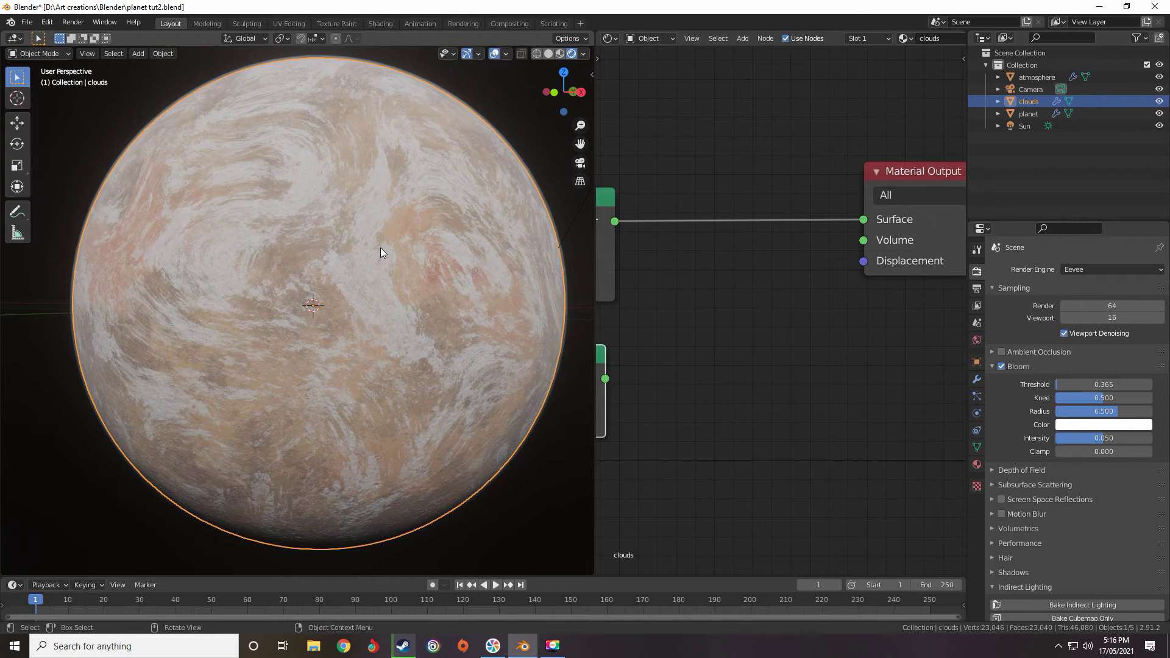
pyautogui.moveTo(380, 244); pyautogui.dragTo(383, 324, button='middle')
pyautogui.scroll(1, 433, 329)
pyautogui.scroll(-3, 387, 343)
pyautogui.scroll(2, 409, 336)
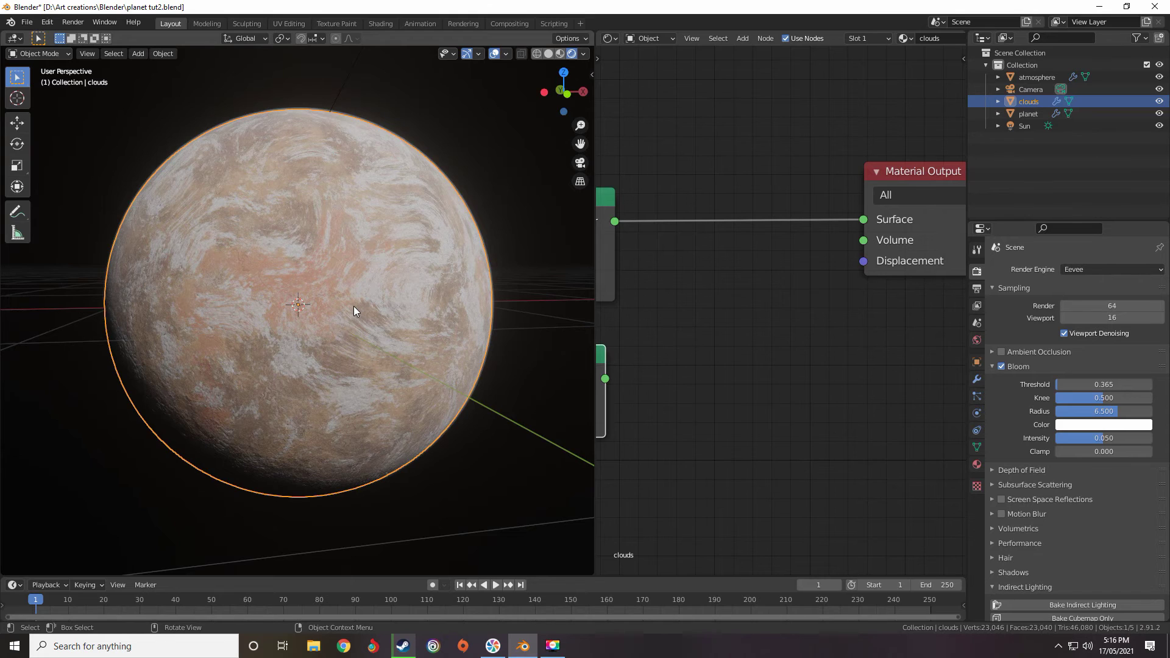
pyautogui.scroll(3, 350, 272)
pyautogui.scroll(-3, 293, 446)
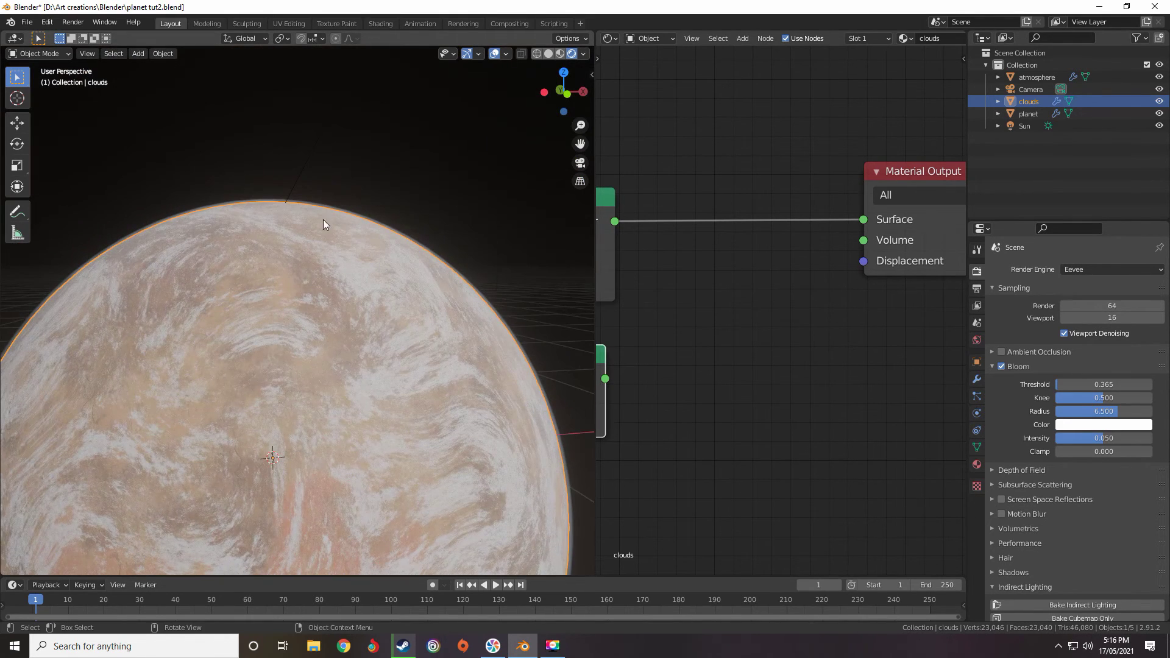
pyautogui.scroll(5, 321, 212)
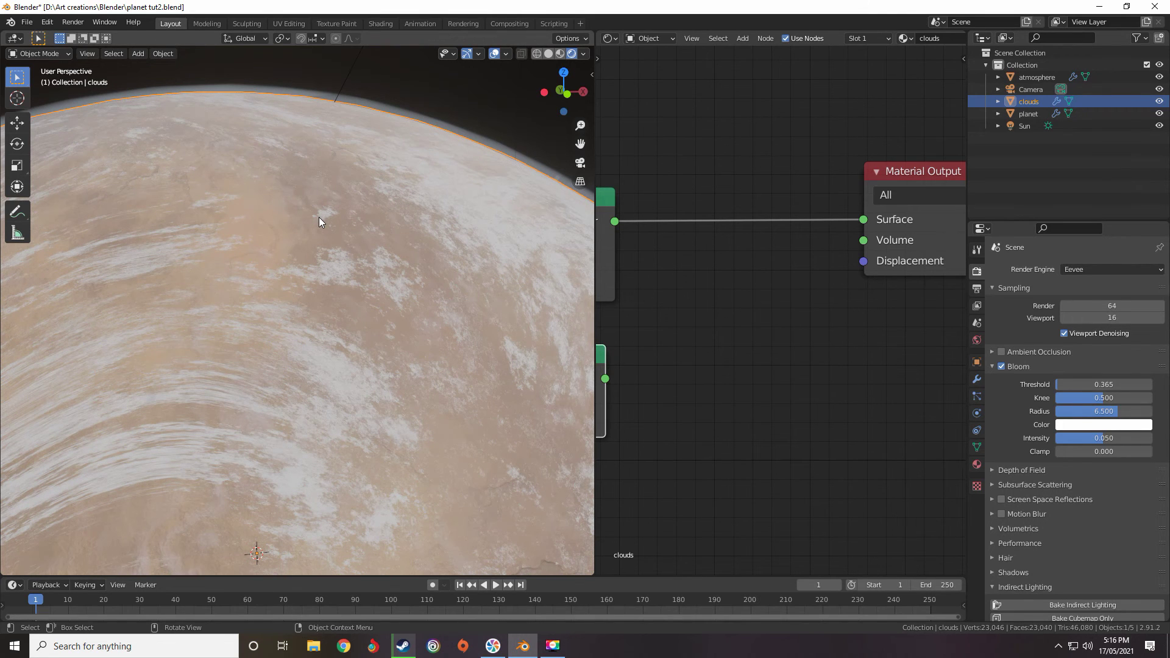
pyautogui.scroll(-7, 318, 218)
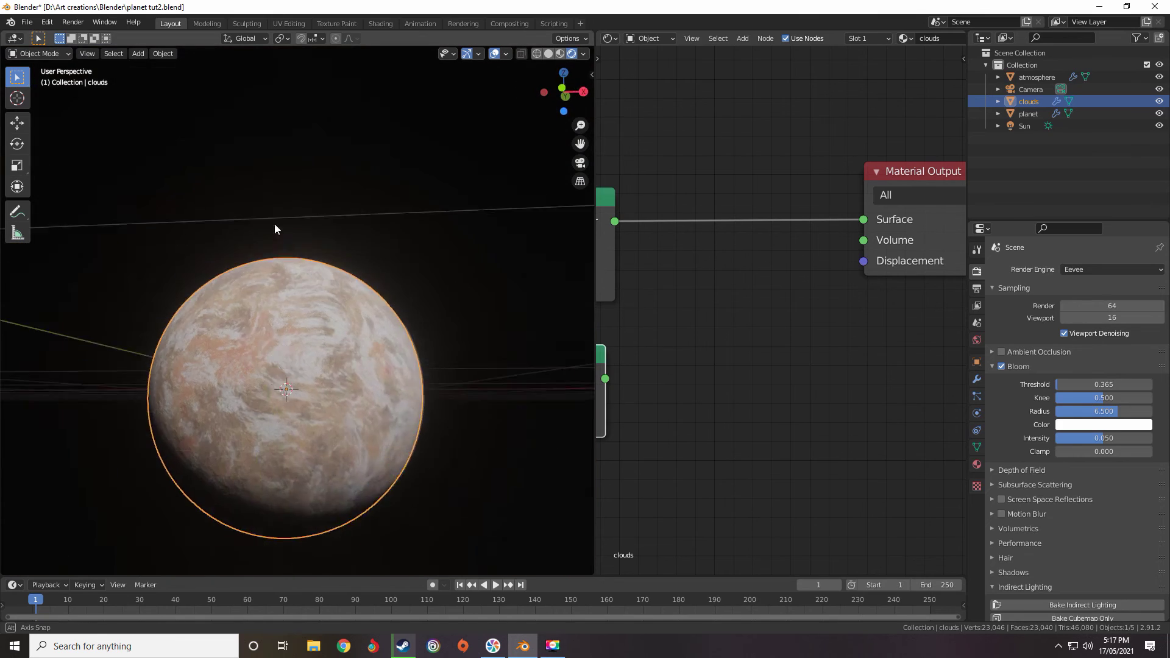
pyautogui.moveTo(323, 299); pyautogui.dragTo(294, 288, button='middle')
pyautogui.press('KP_0')
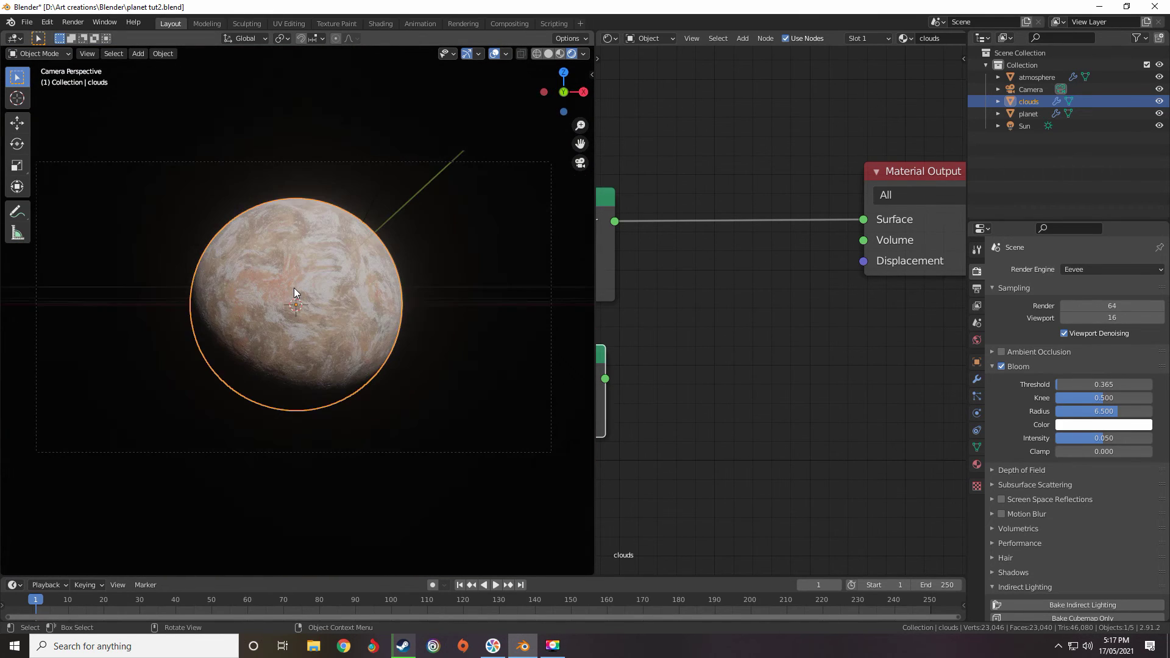
pyautogui.scroll(4, 253, 235)
pyautogui.scroll(-3, 253, 235)
# Set the render engine to Cycles and switch the viewport shading to Solid
pyautogui.click(1097, 270)
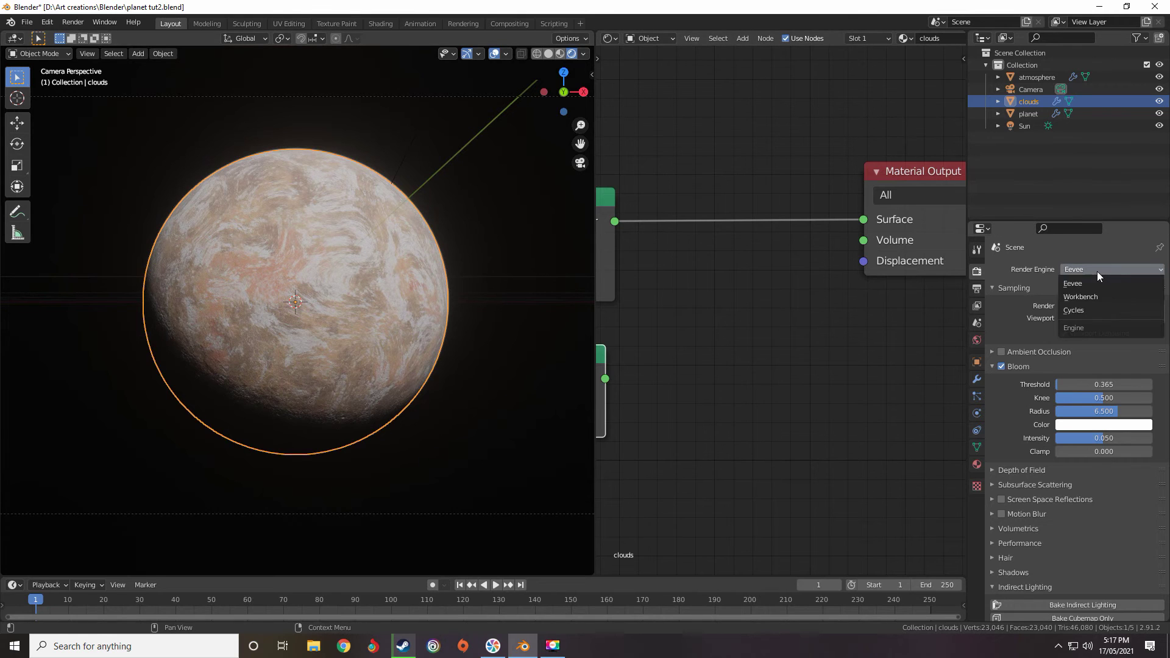
pyautogui.click(1074, 312)
pyautogui.press('z')
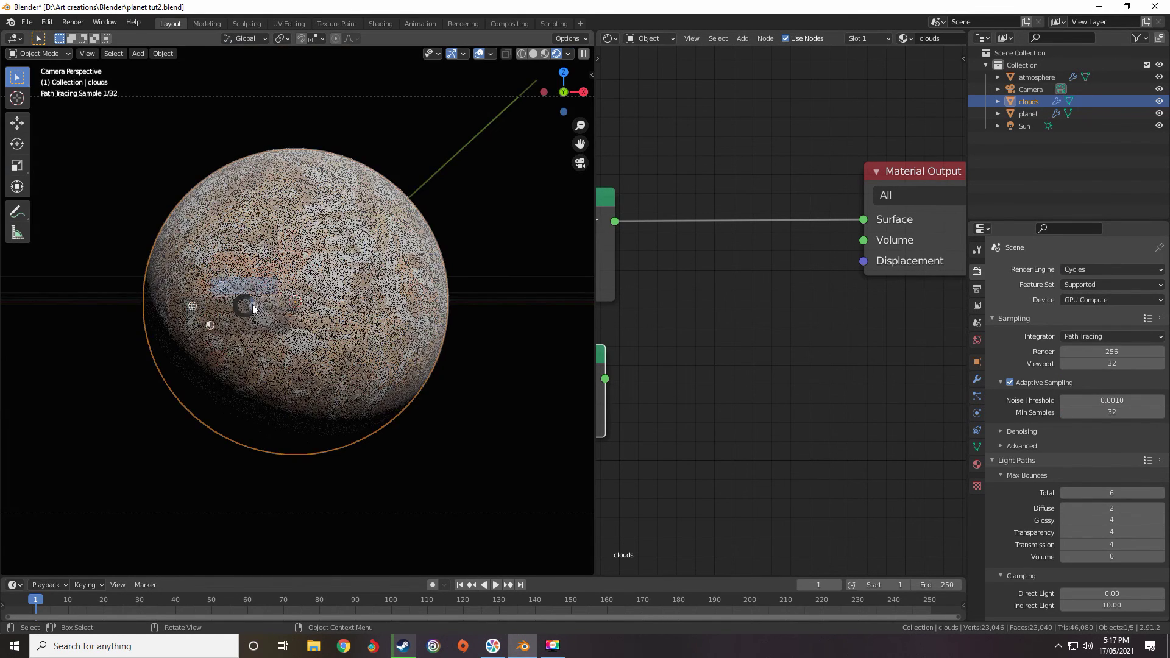
pyautogui.click(368, 299)
# Render the current frame from the camera and inspect the planet in the render result
pyautogui.press('F12')
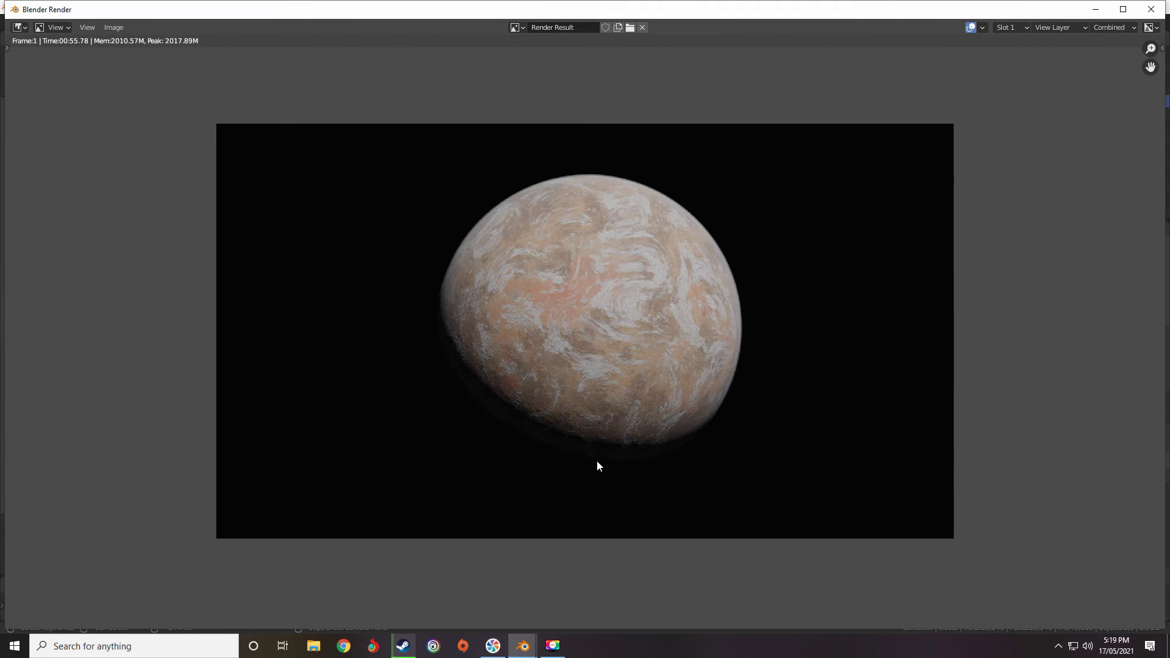
pyautogui.scroll(2, 597, 462)
pyautogui.scroll(-2, 599, 462)
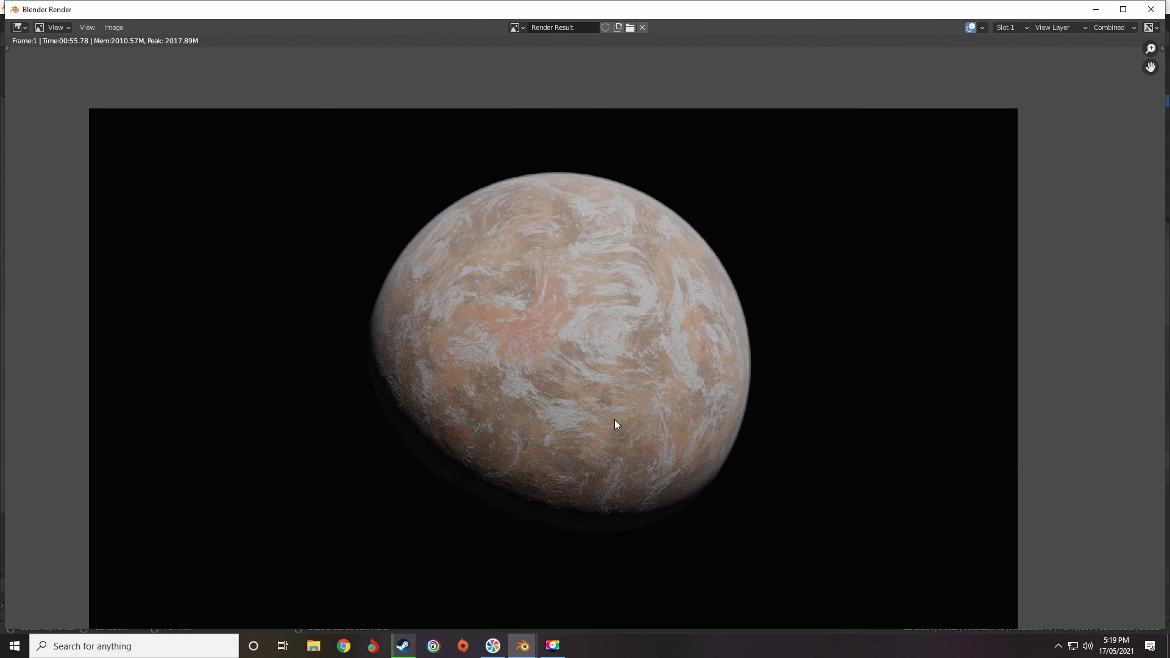
pyautogui.scroll(1, 623, 402)
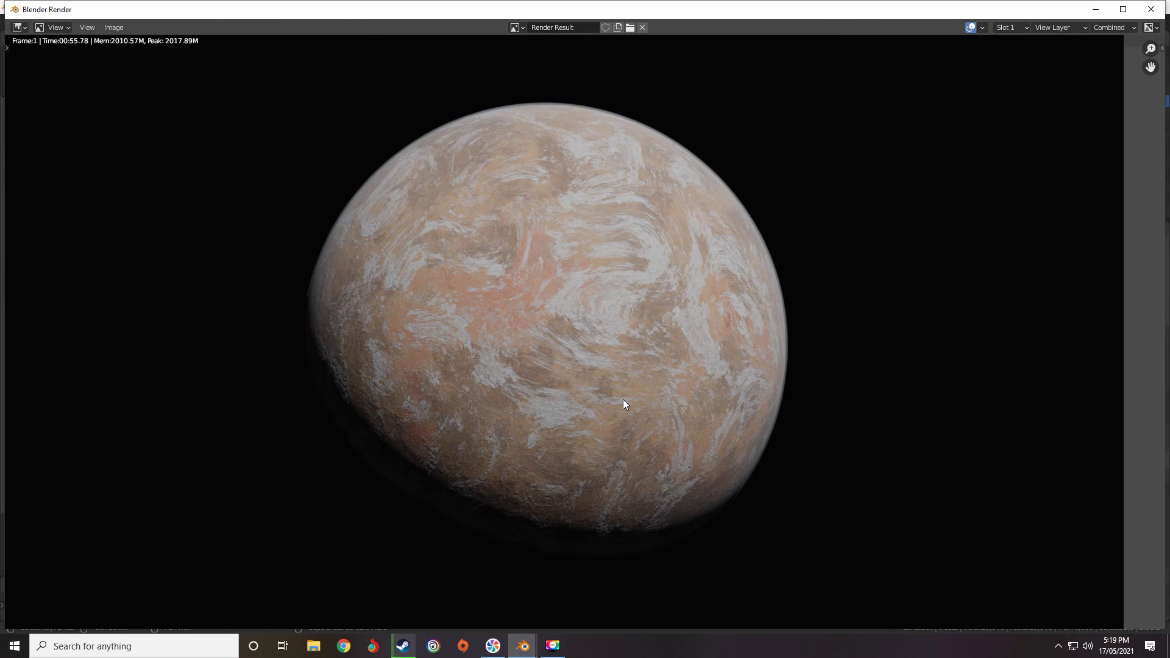
pyautogui.scroll(-1, 630, 396)
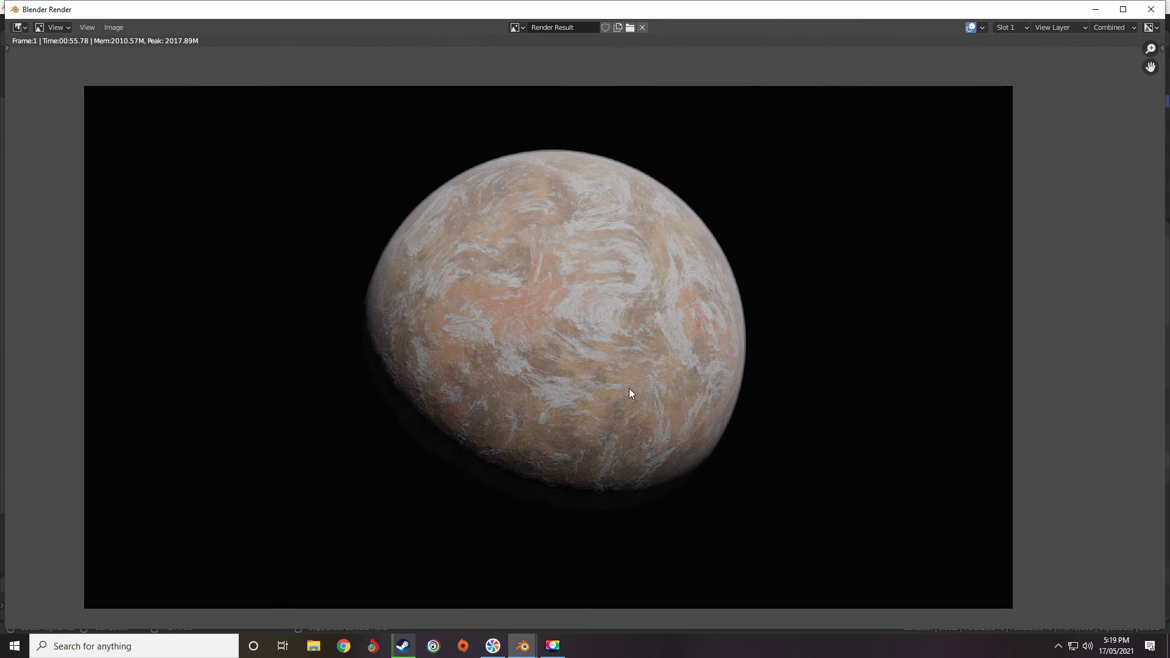